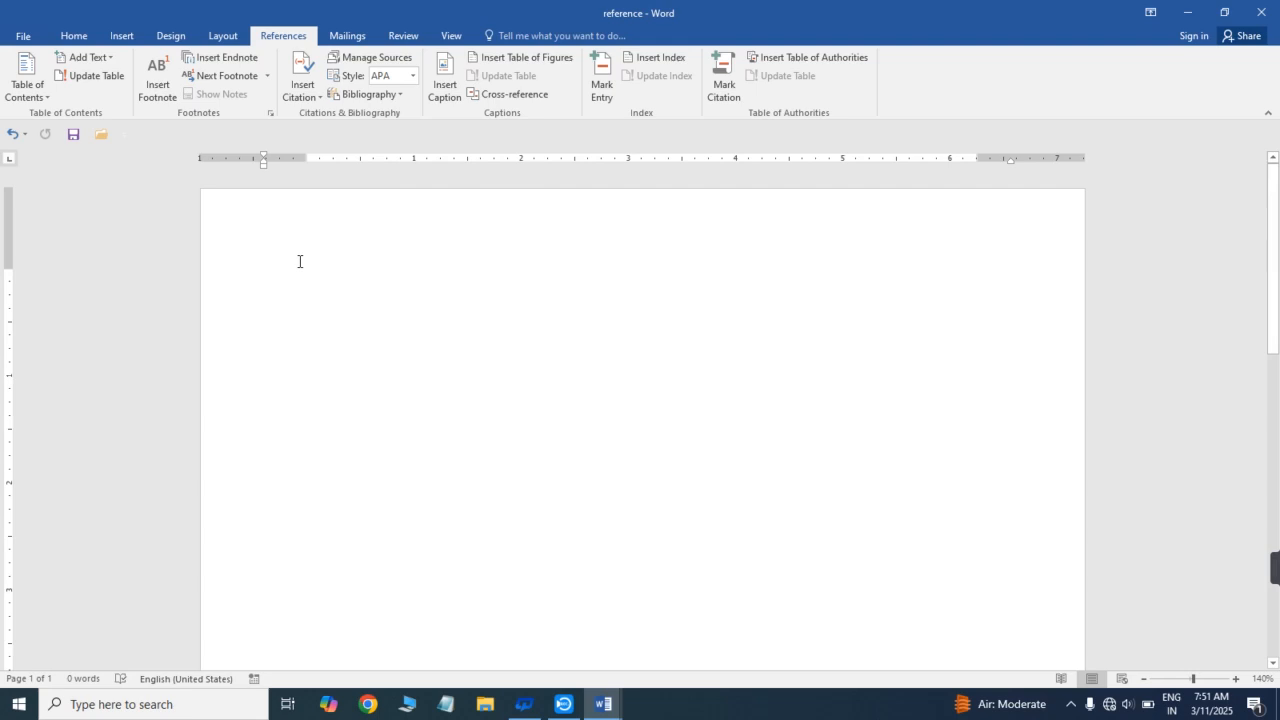
- Paste the copied text into the blank document and delete the CONTENTS line at its start
key(ctrl+v)
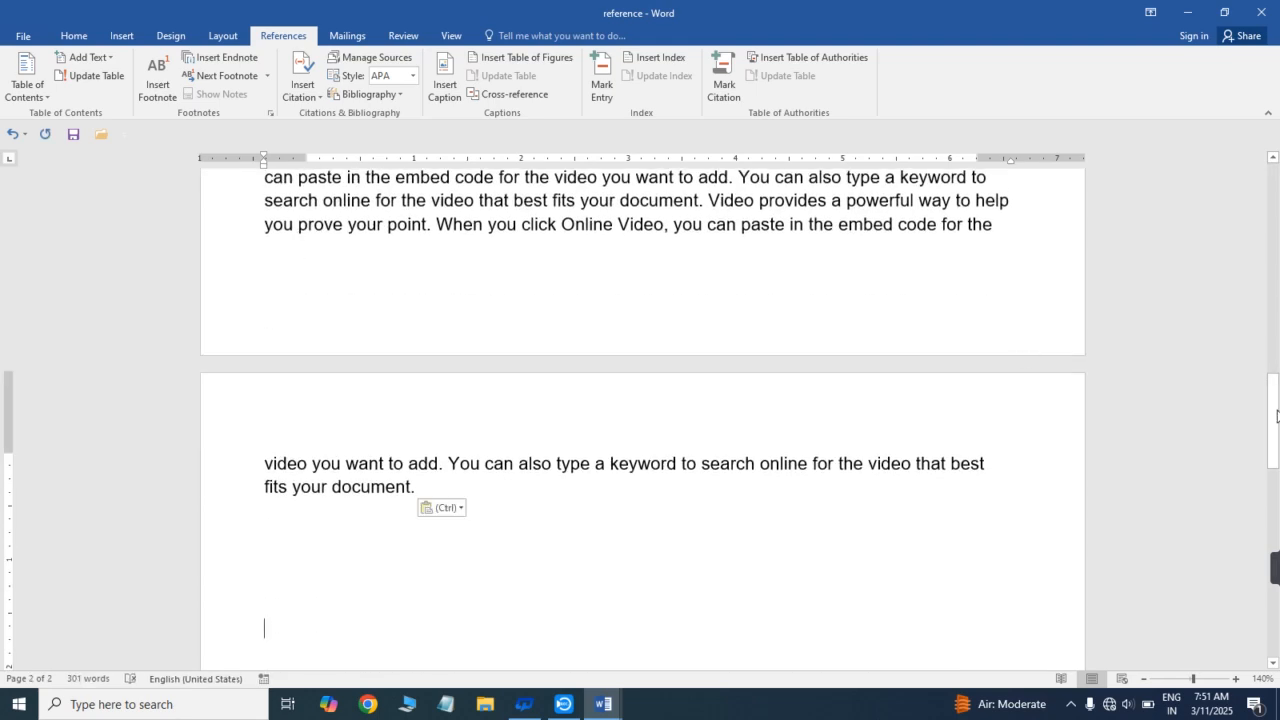
drag(1276, 415, 1277, 170)
drag(268, 280, 371, 280)
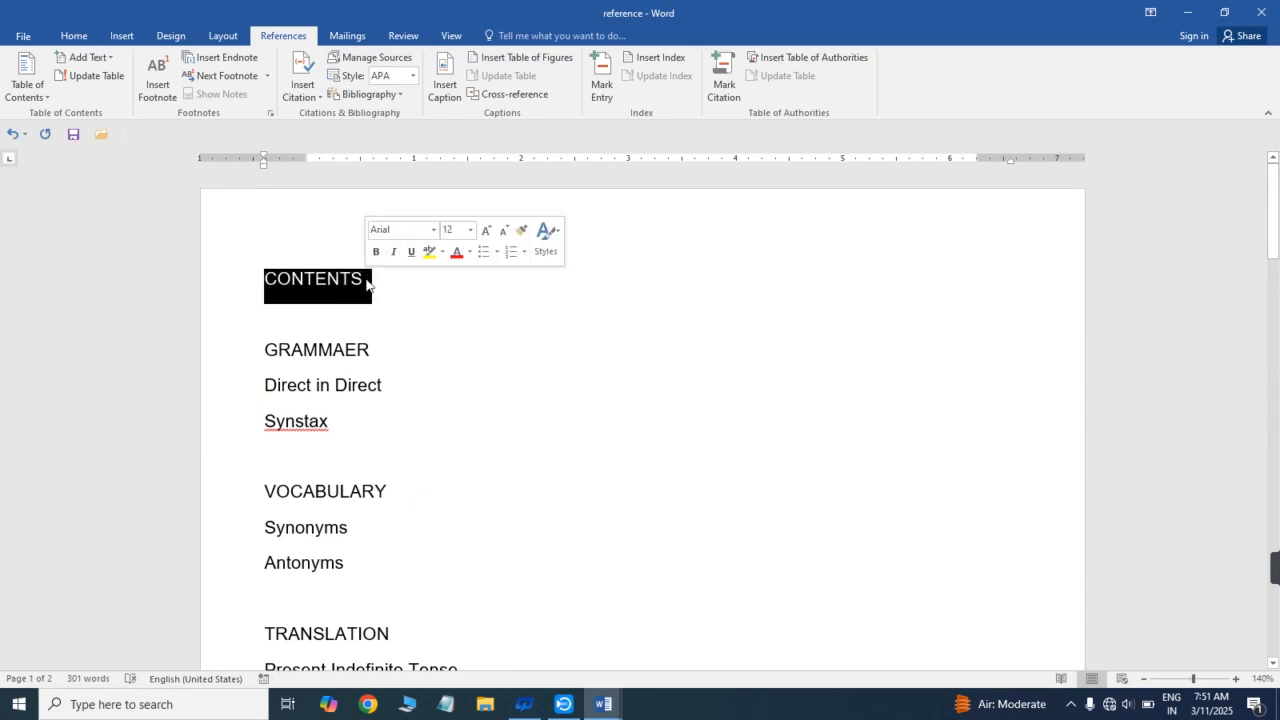
key(Delete)
key(Tab)
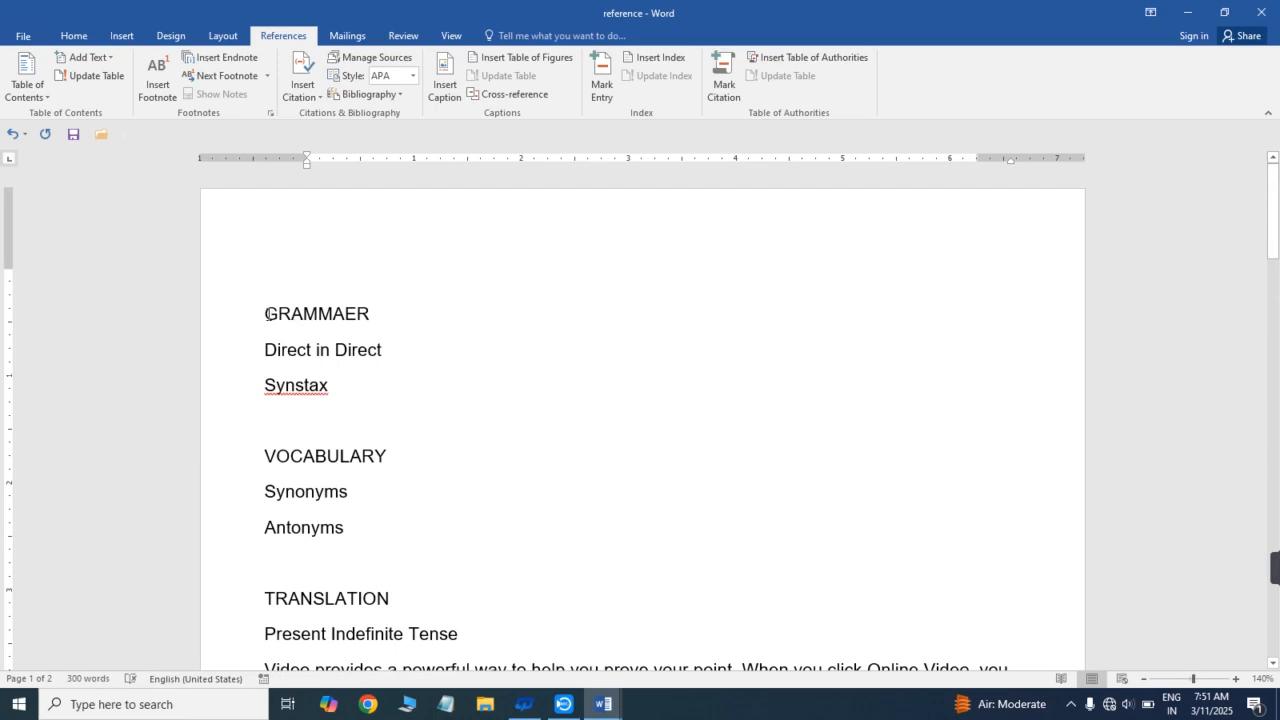
- Review the GRAMMAER, VOCABULARY and TRANSLATION headings, their subheadings and the Present Indefinite Tense paragraph
drag(266, 315, 394, 310)
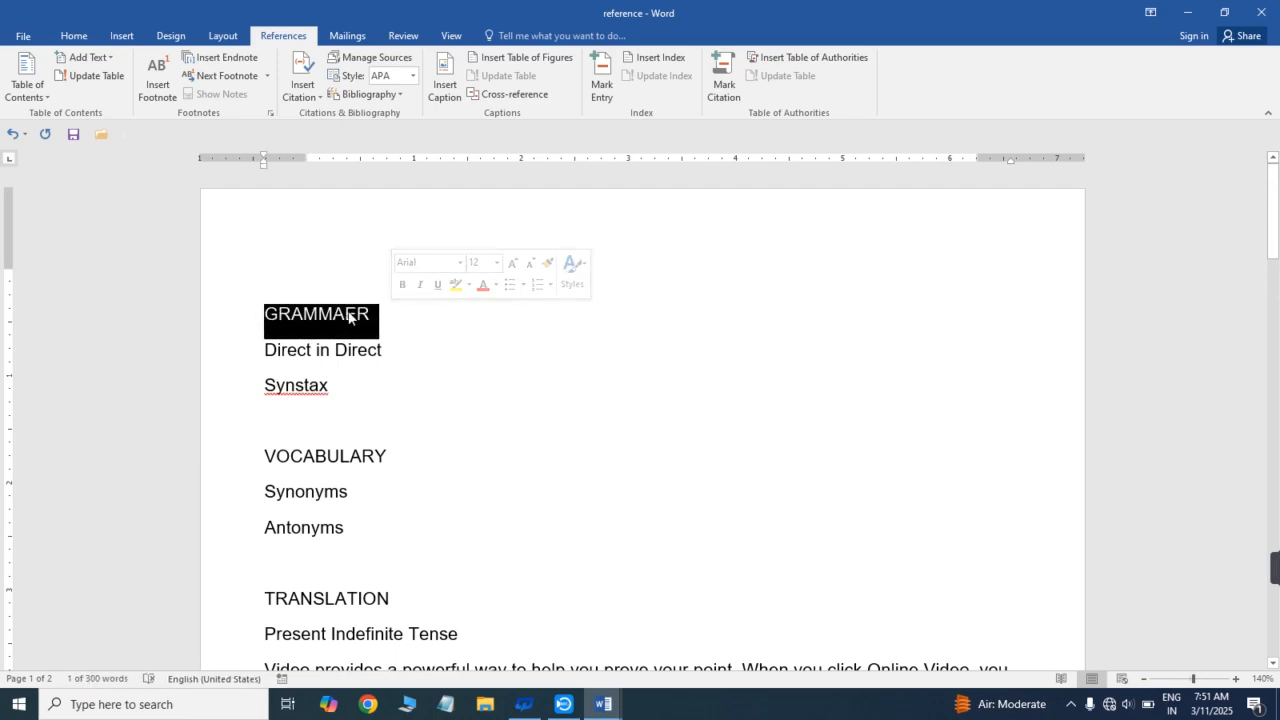
click(348, 318)
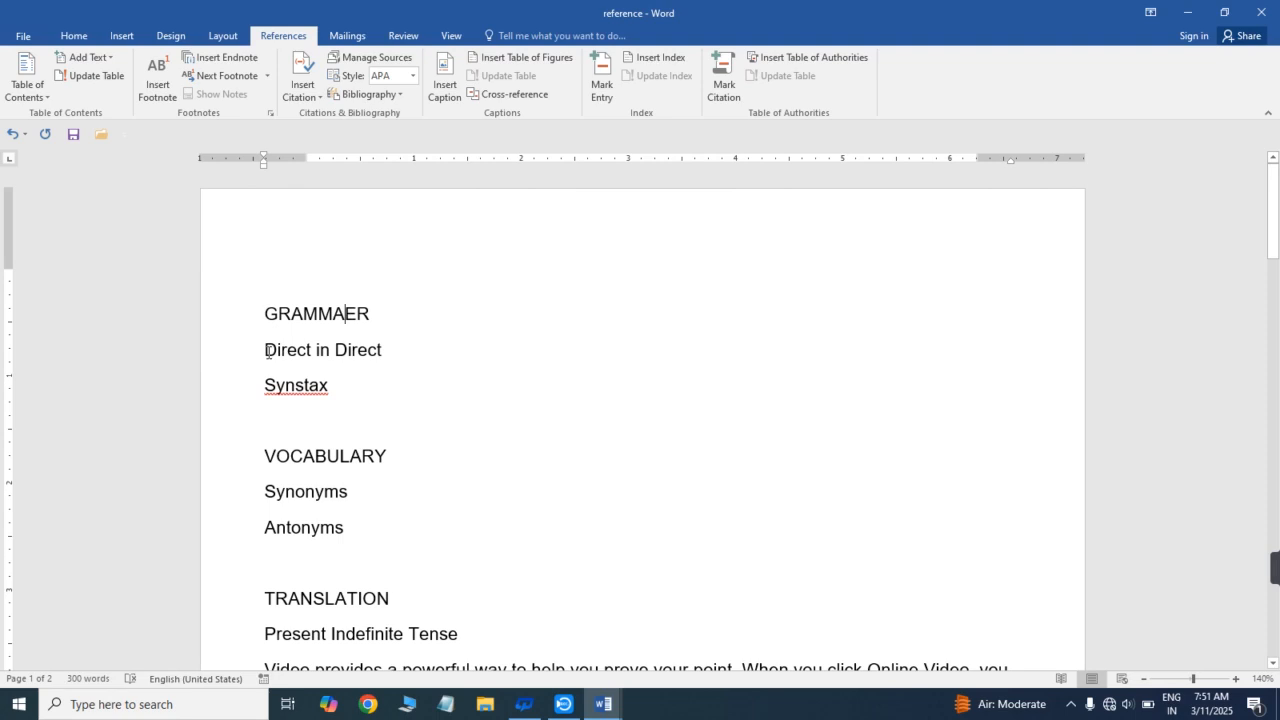
drag(268, 350, 375, 353)
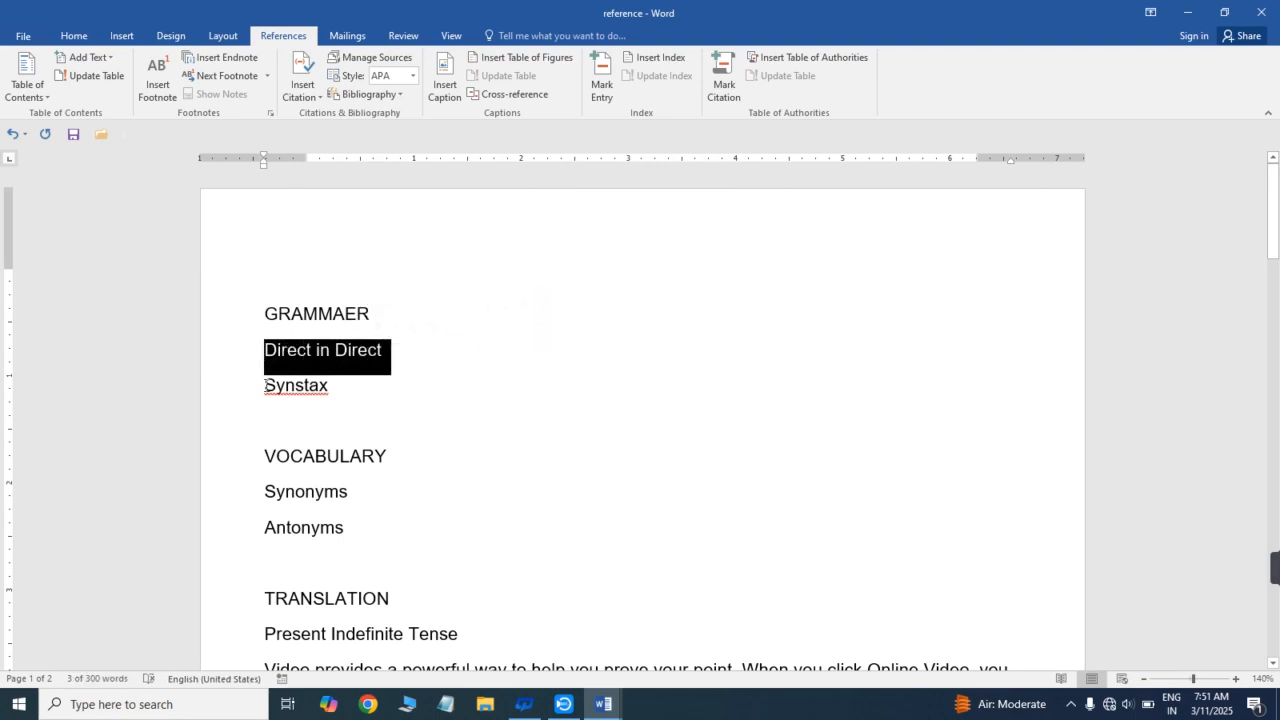
drag(267, 390, 331, 395)
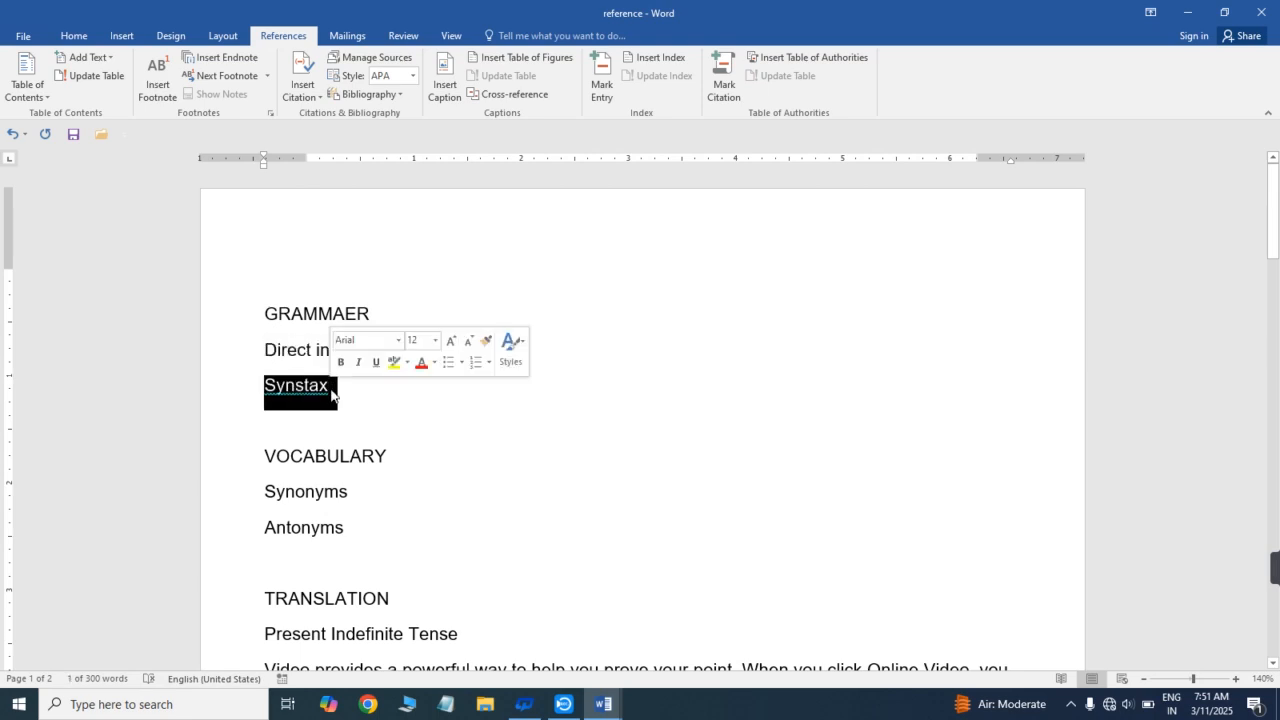
click(303, 458)
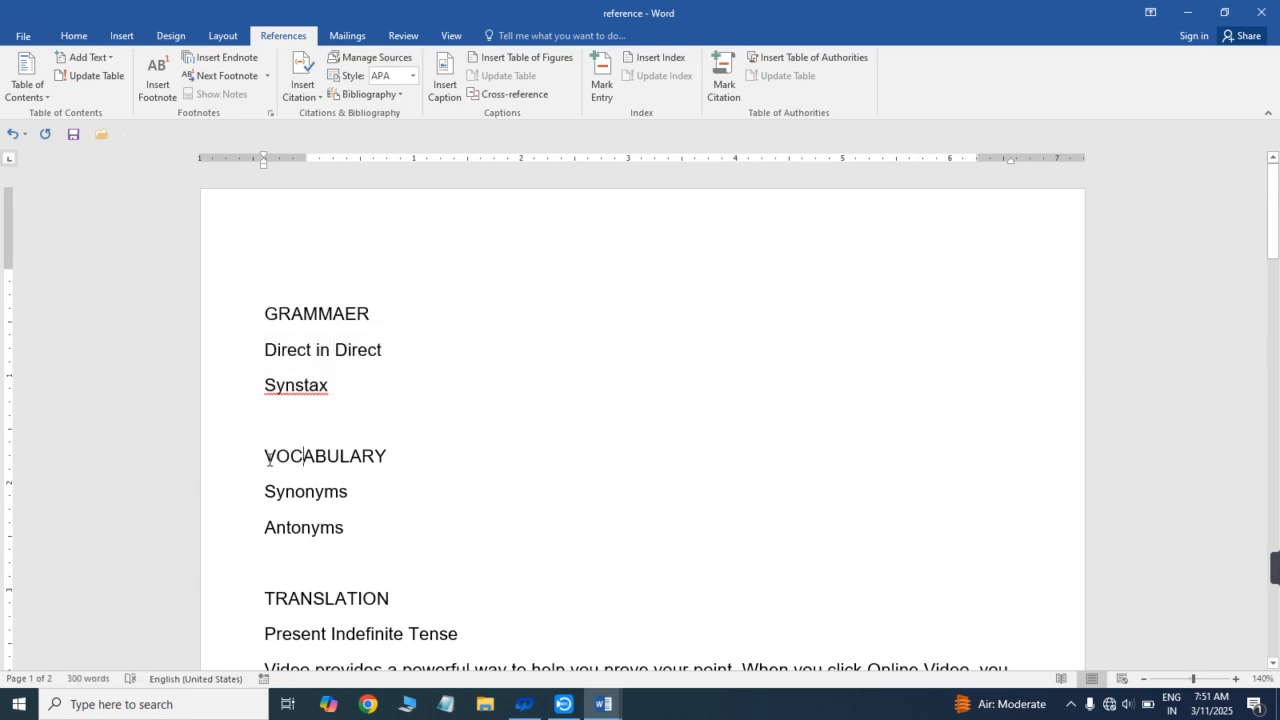
drag(268, 459, 386, 462)
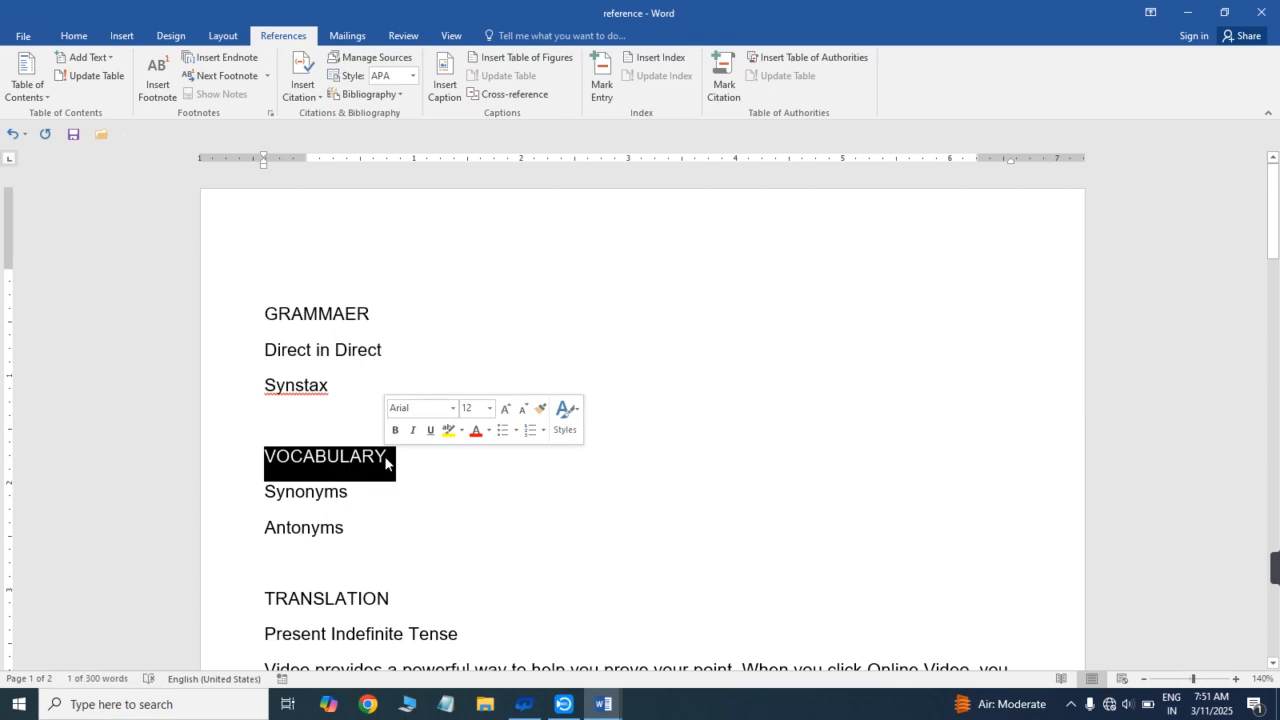
click(248, 505)
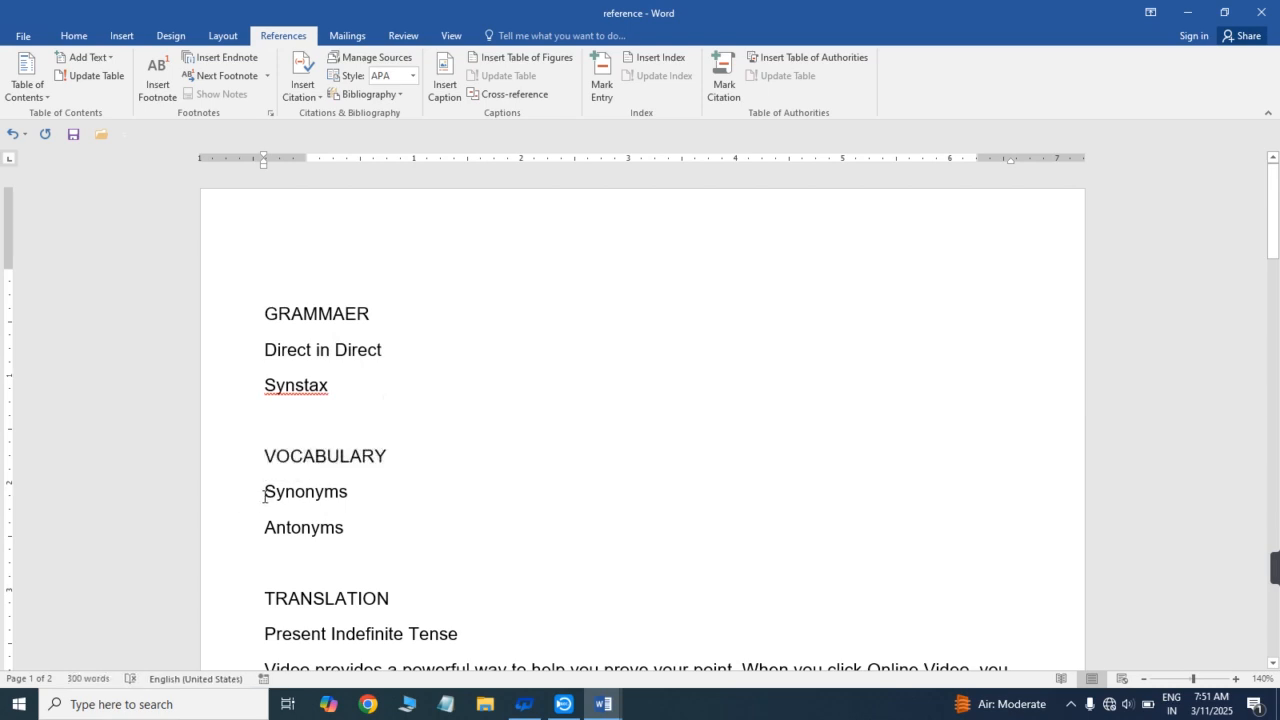
double_click(290, 496)
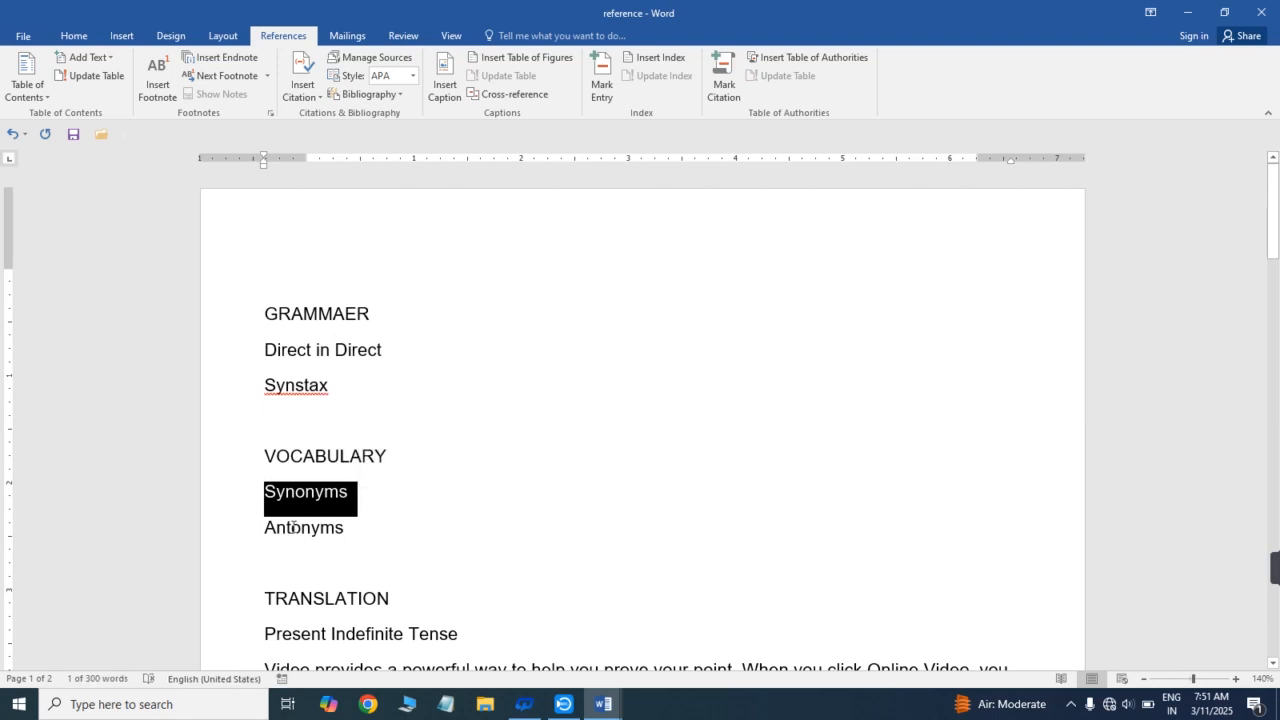
click(226, 529)
drag(1274, 235, 1277, 302)
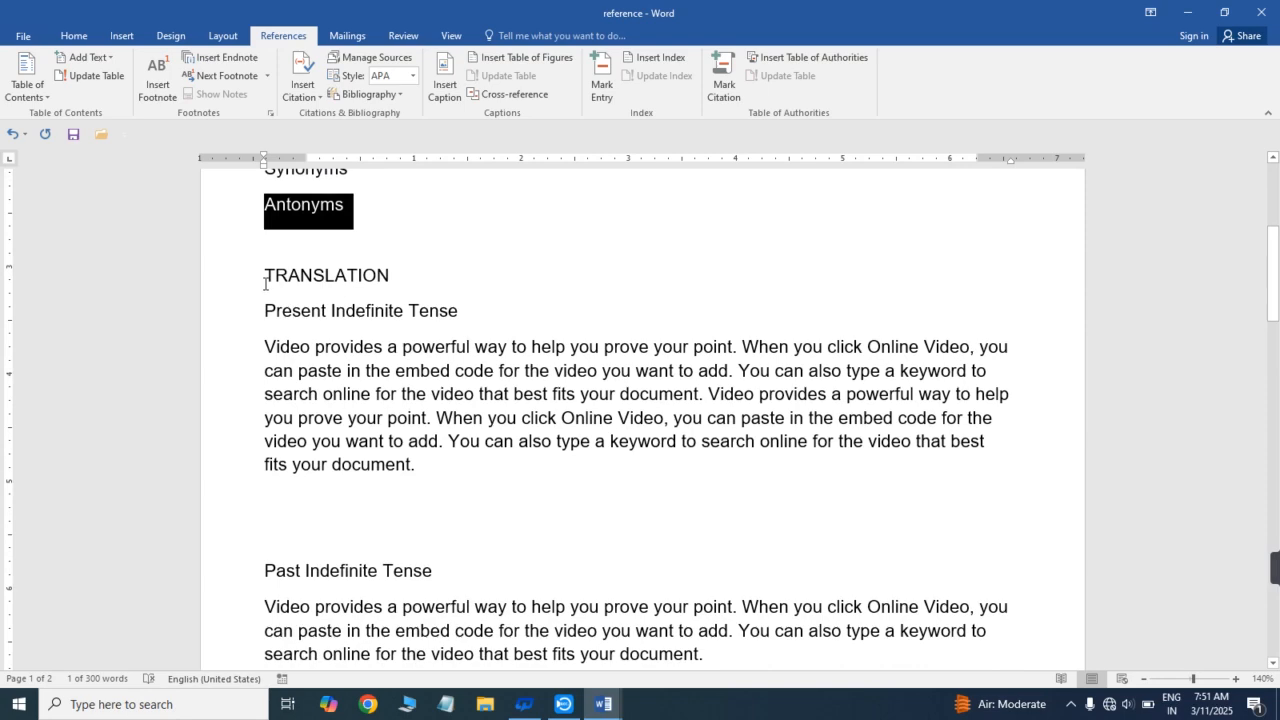
drag(266, 282, 390, 278)
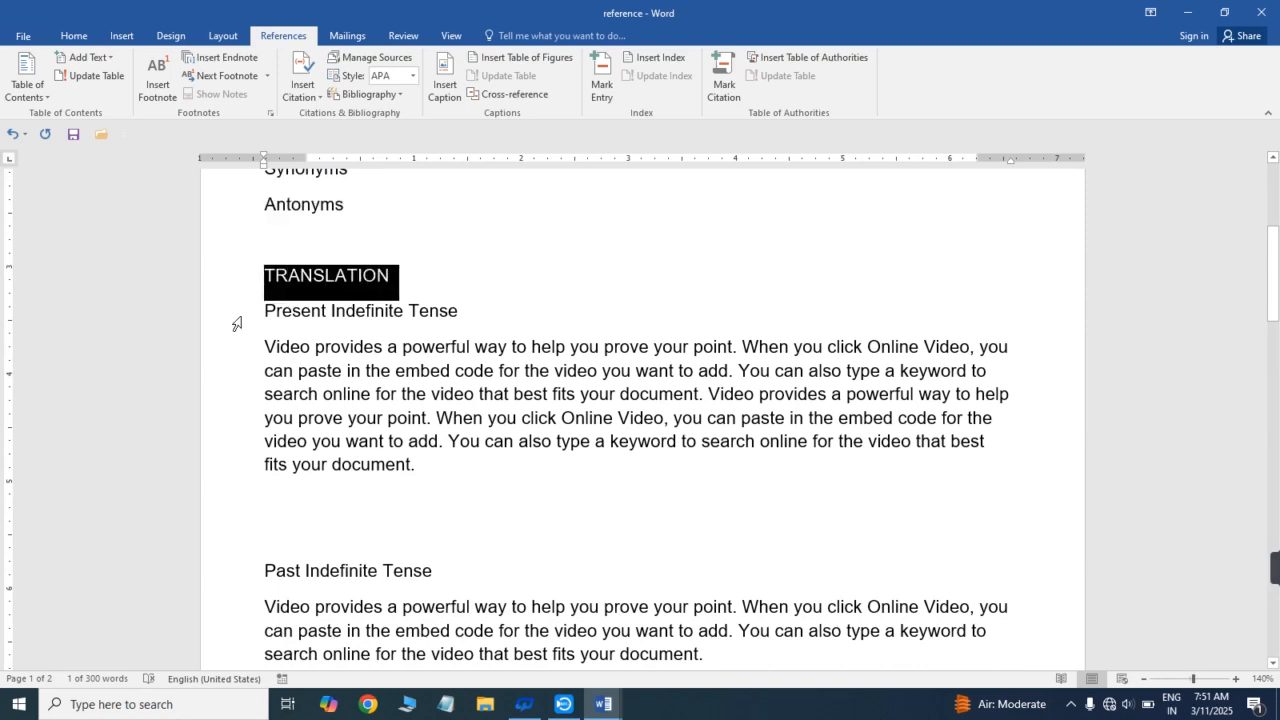
click(242, 323)
click(266, 312)
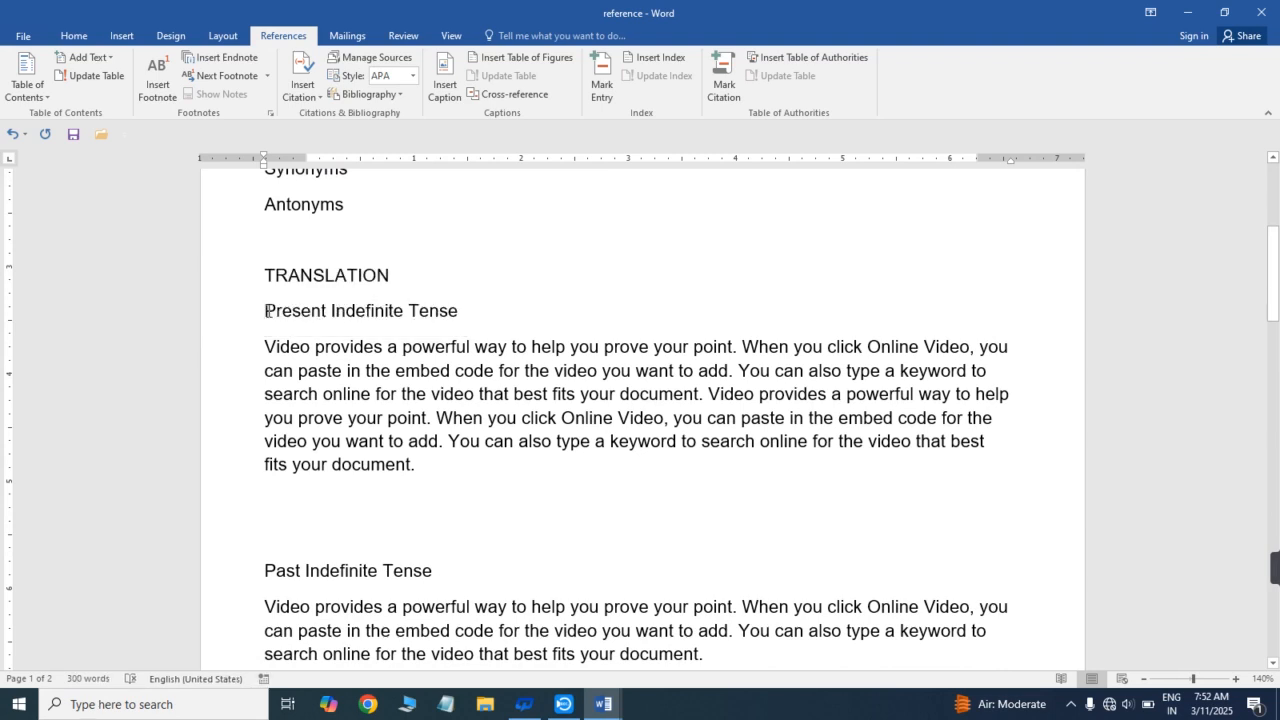
drag(266, 311, 460, 311)
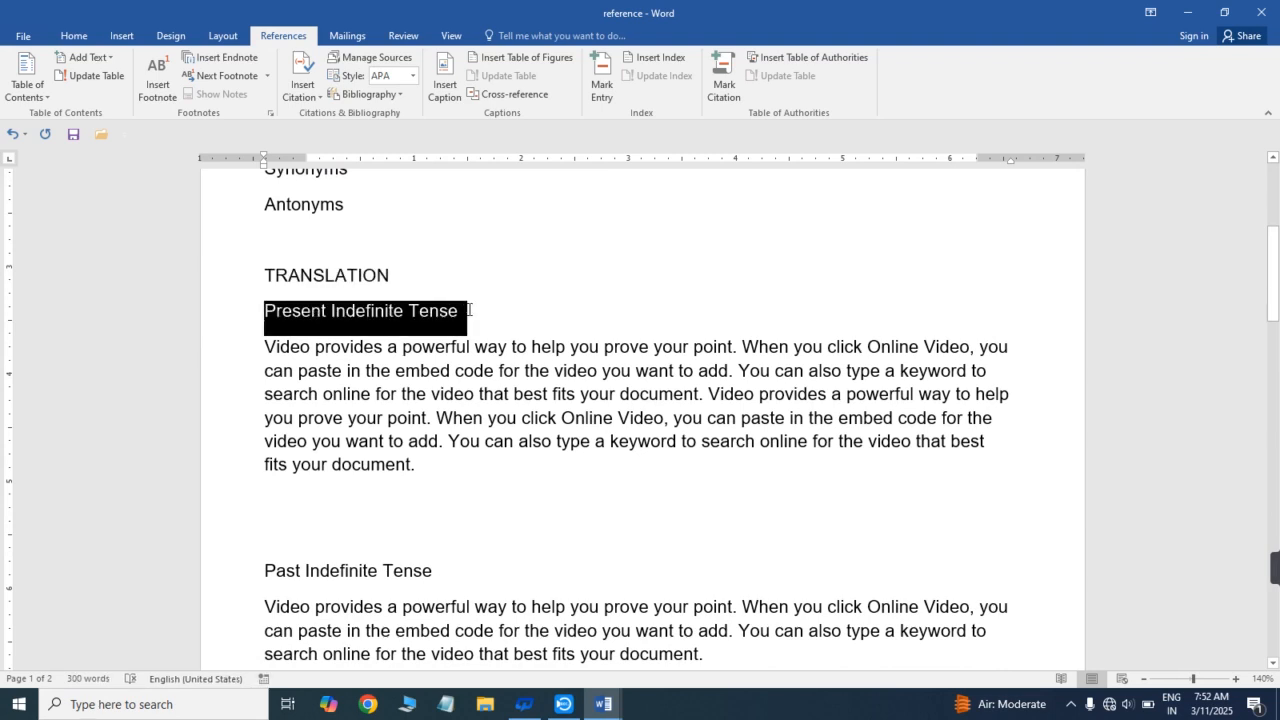
click(366, 370)
drag(251, 323, 420, 486)
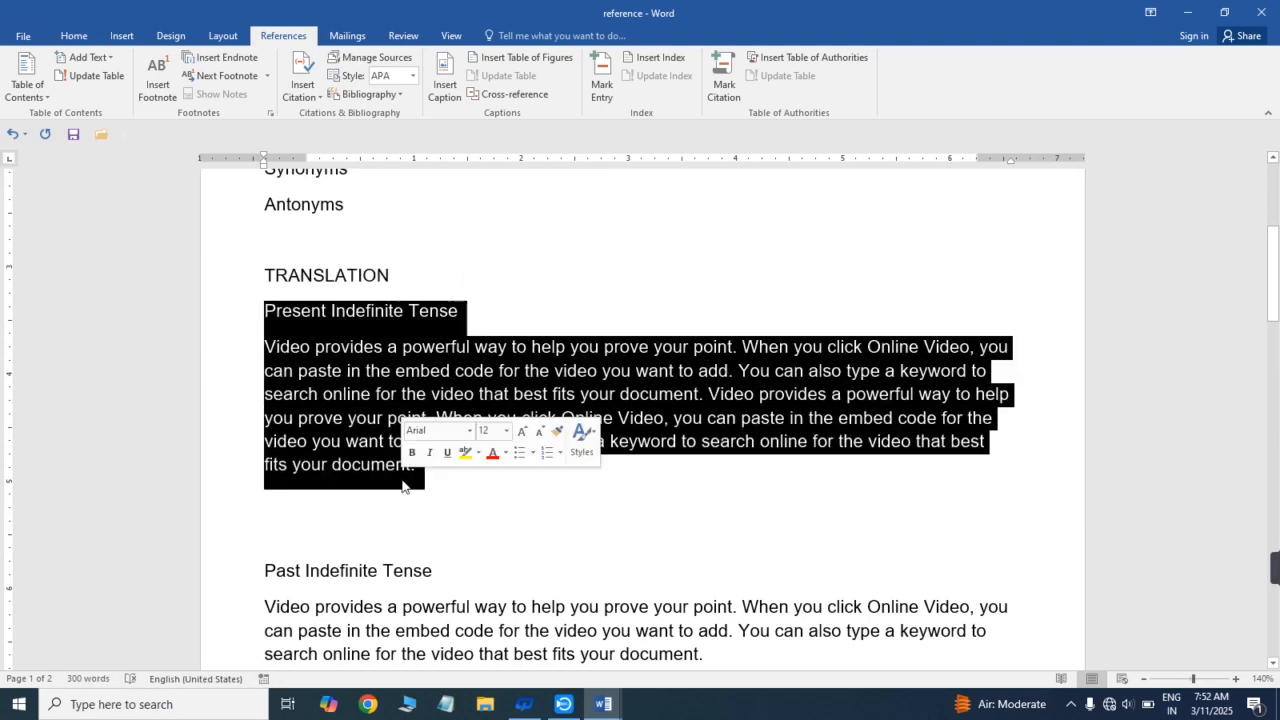
drag(1278, 343, 1277, 210)
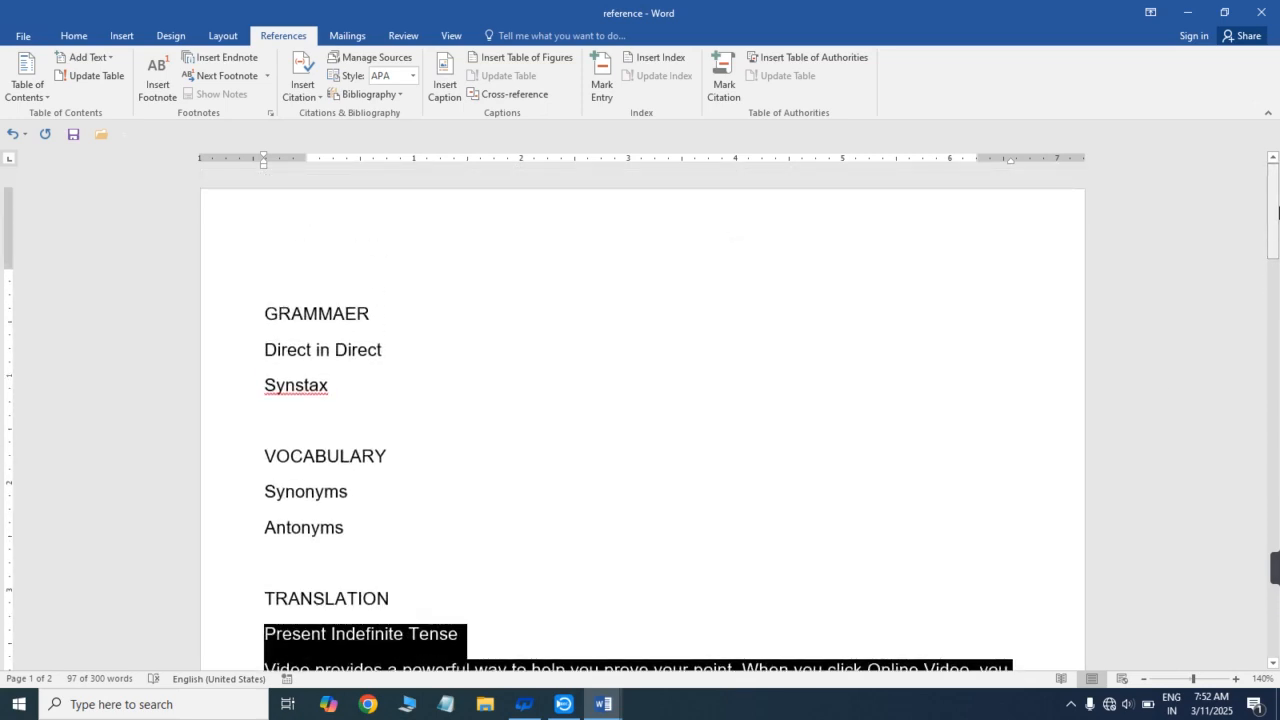
click(572, 329)
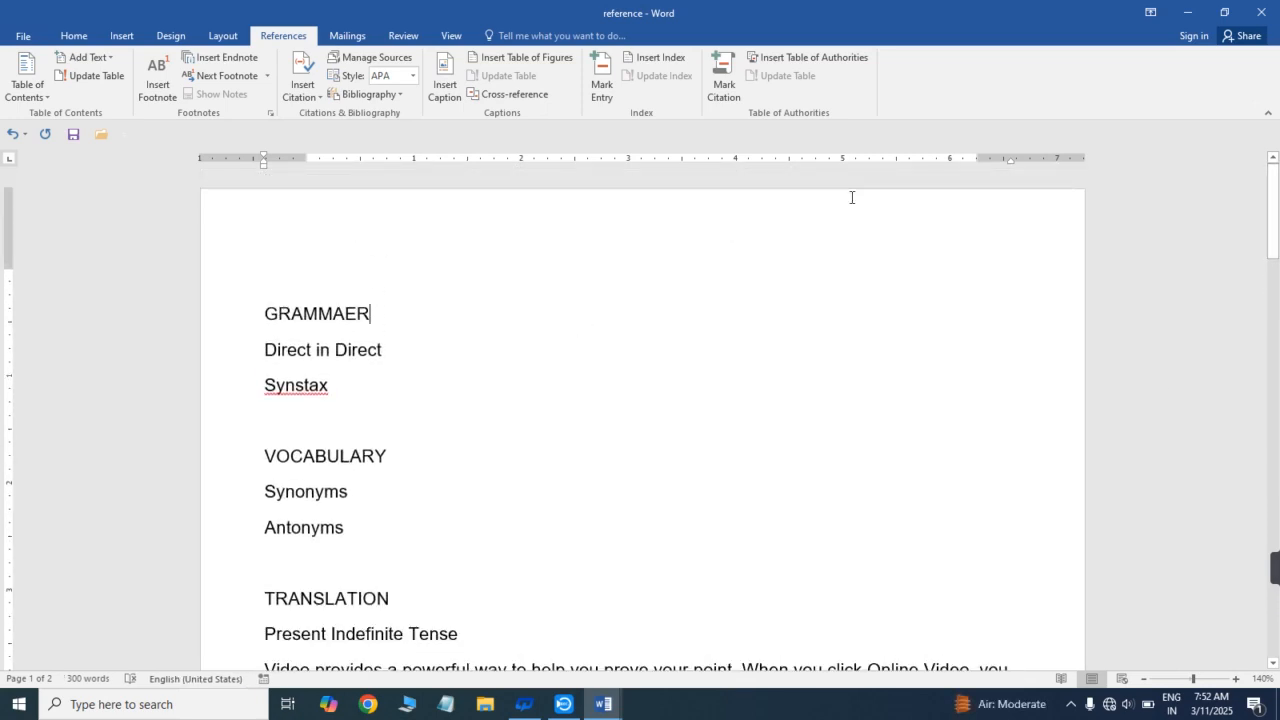
- Add the GRAMMAER heading to the table of contents as Level 1 text
drag(1277, 205, 1277, 205)
drag(266, 314, 378, 318)
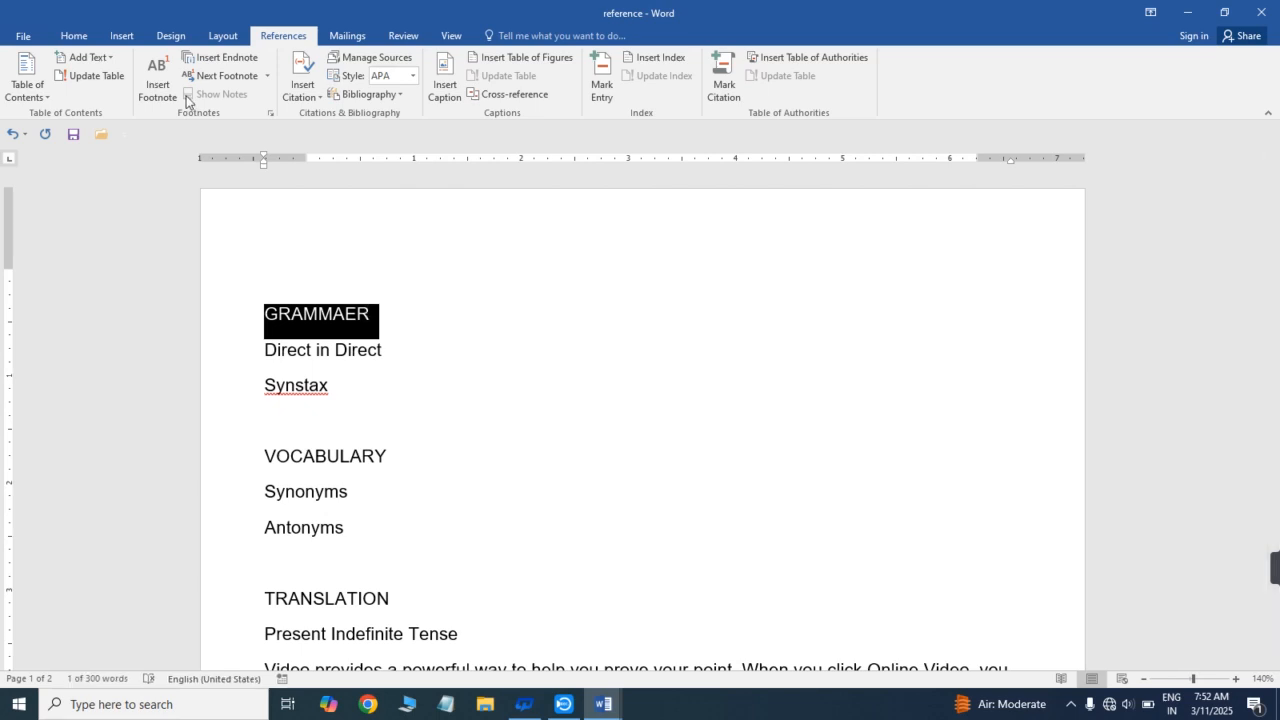
click(44, 92)
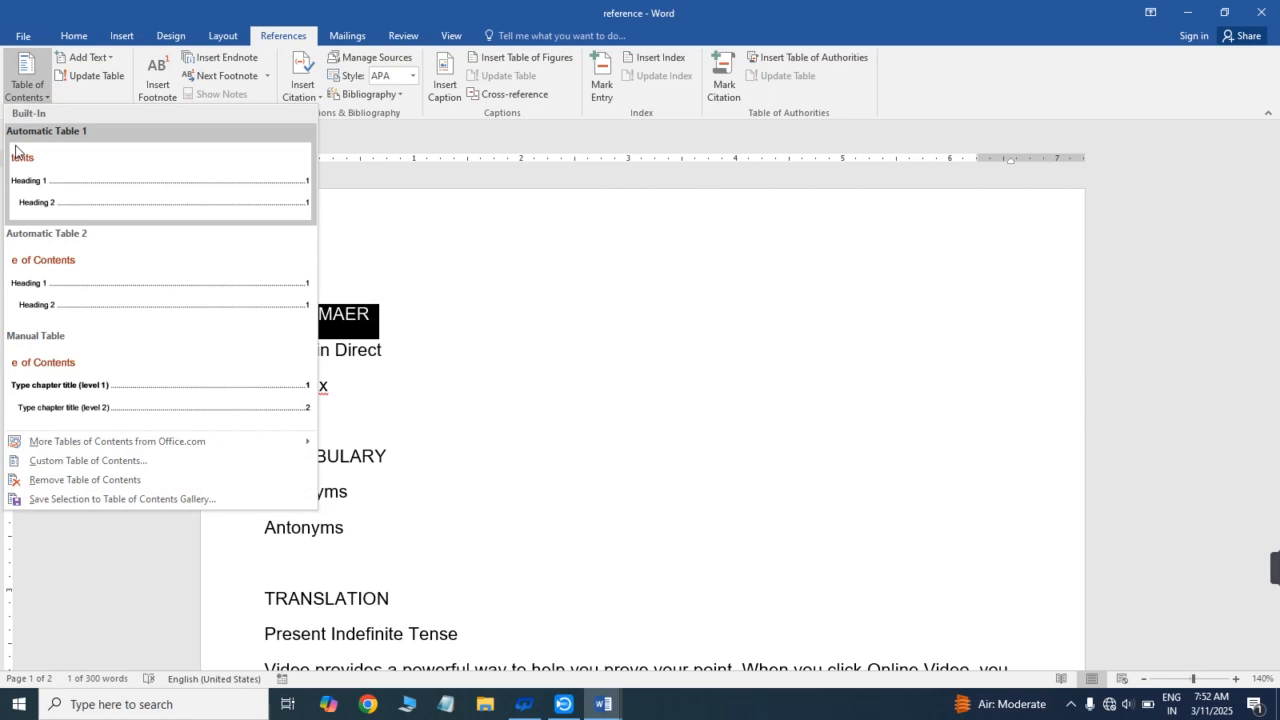
click(109, 57)
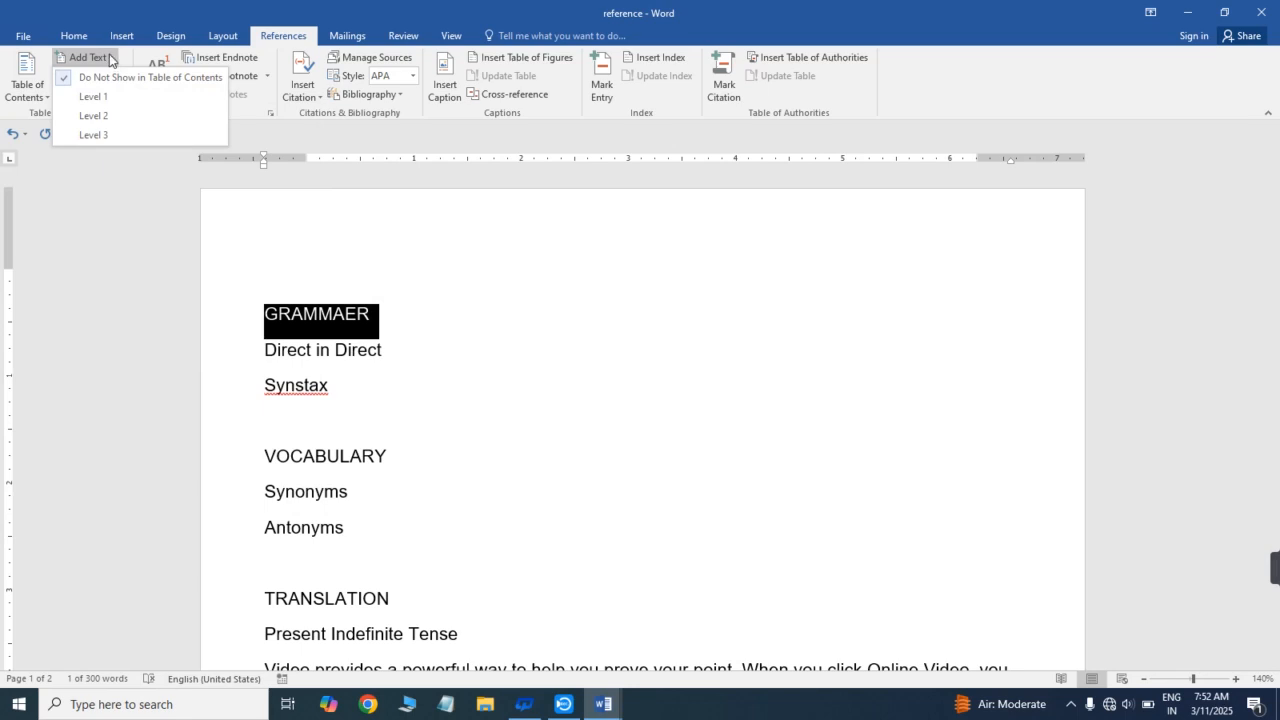
click(103, 97)
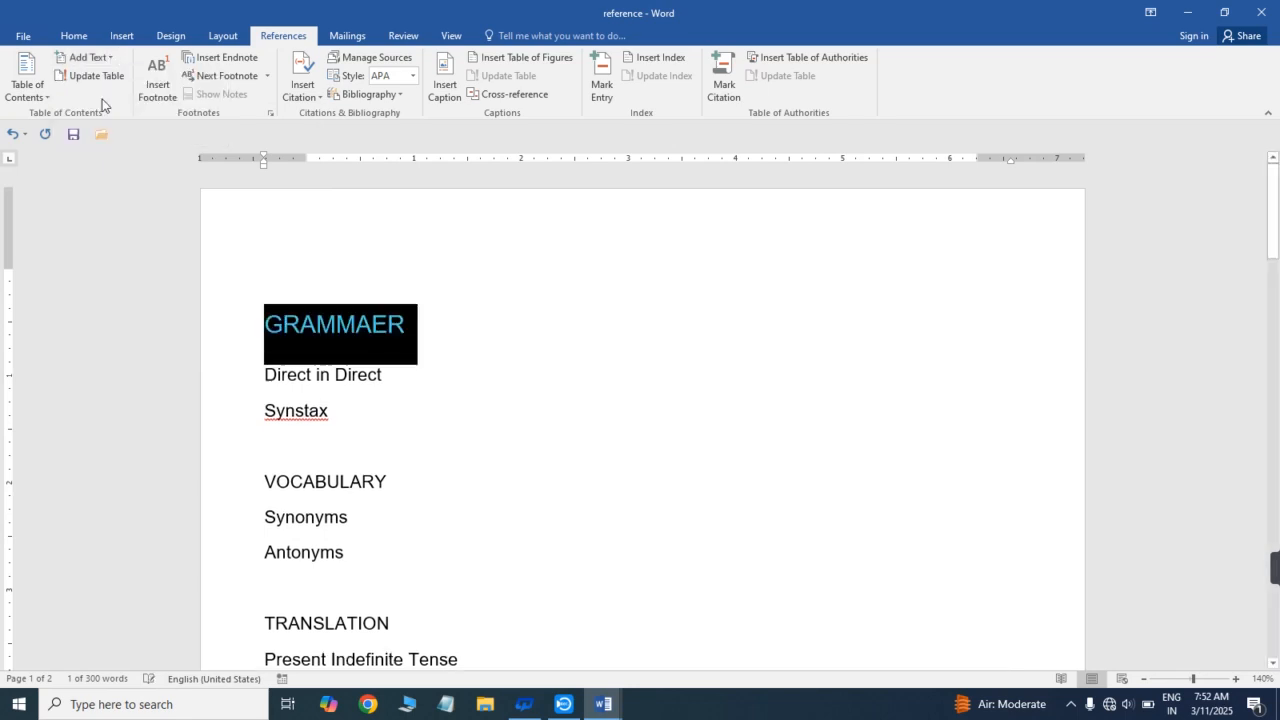
click(480, 311)
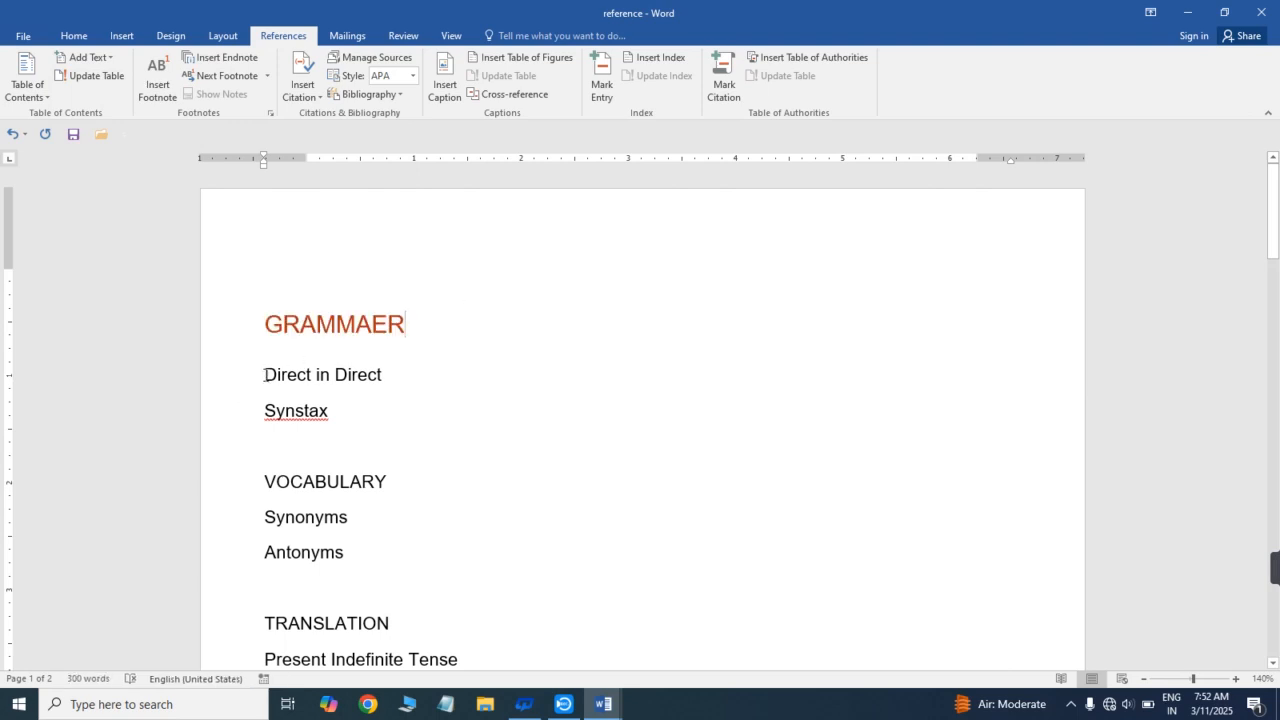
- Add the Direct in Direct subheading to the table of contents as Level 2 text
drag(265, 375, 389, 375)
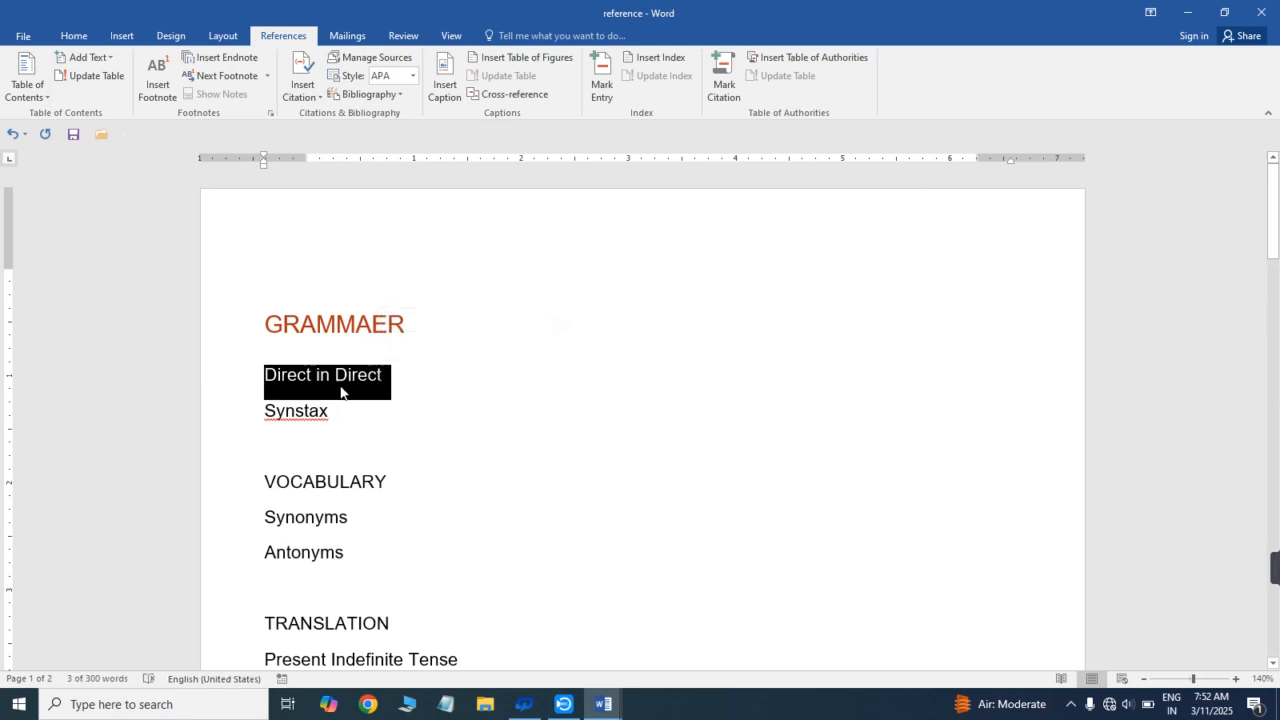
click(111, 58)
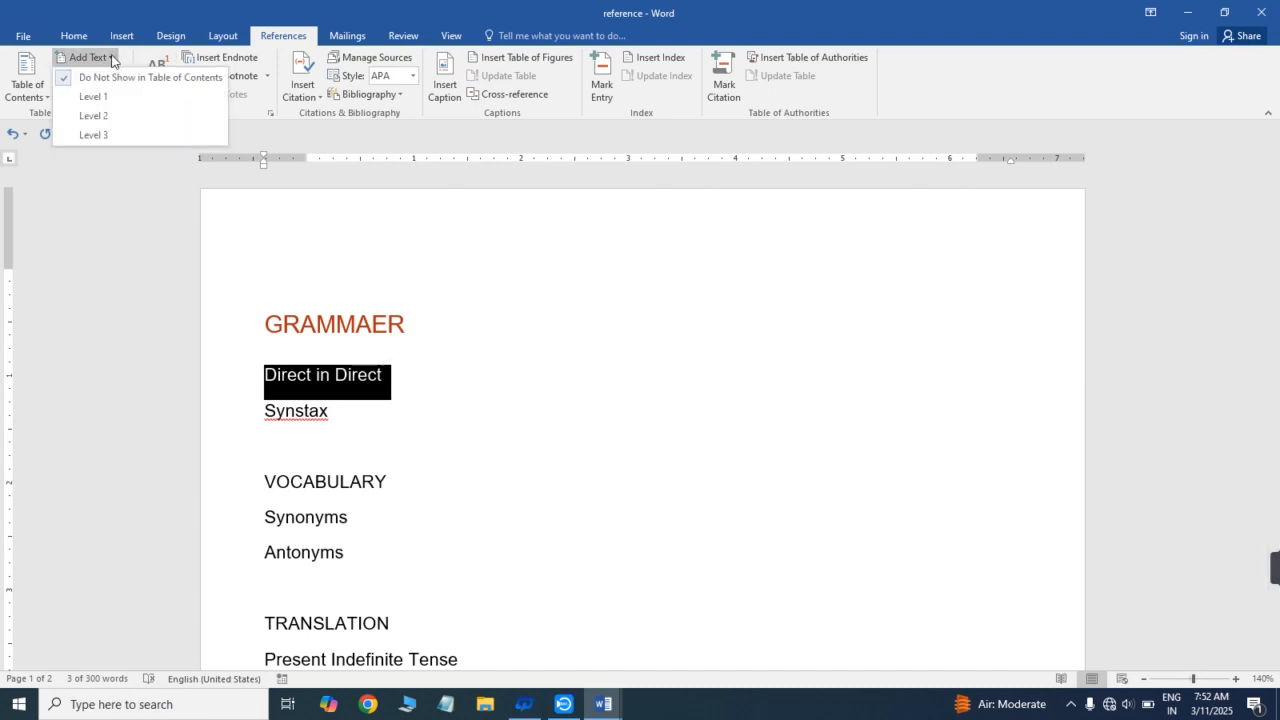
click(106, 116)
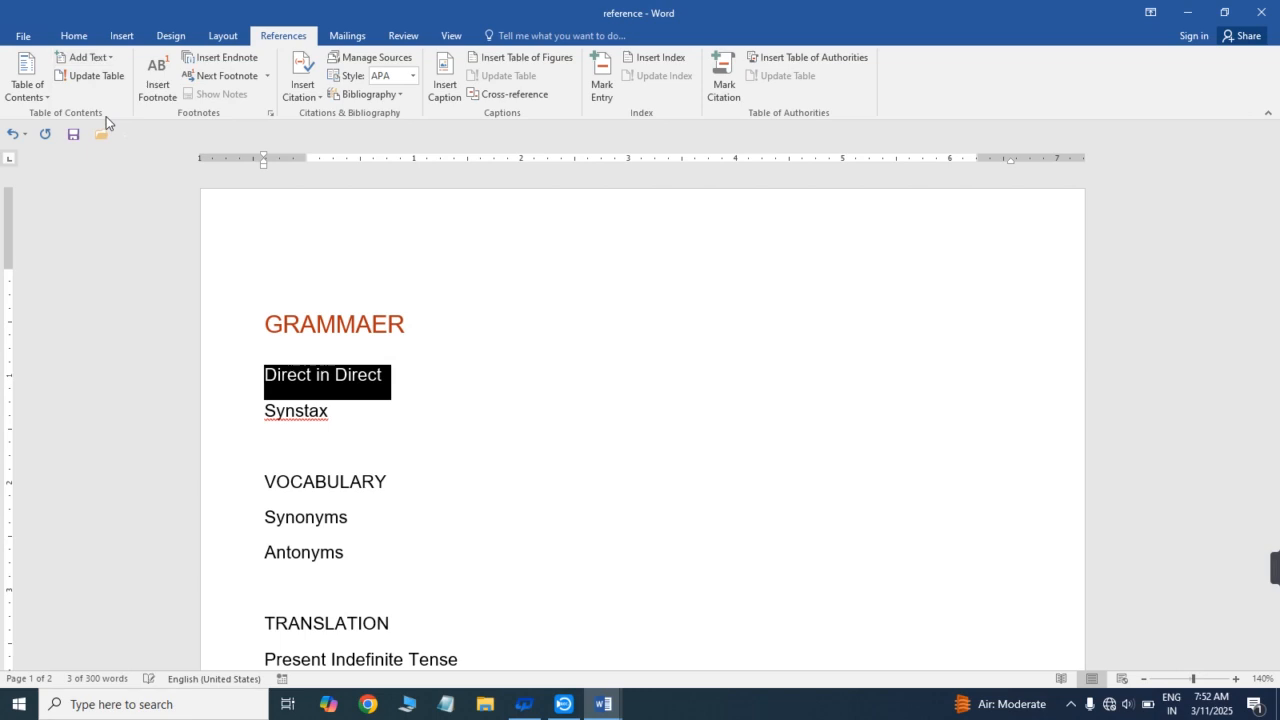
click(350, 492)
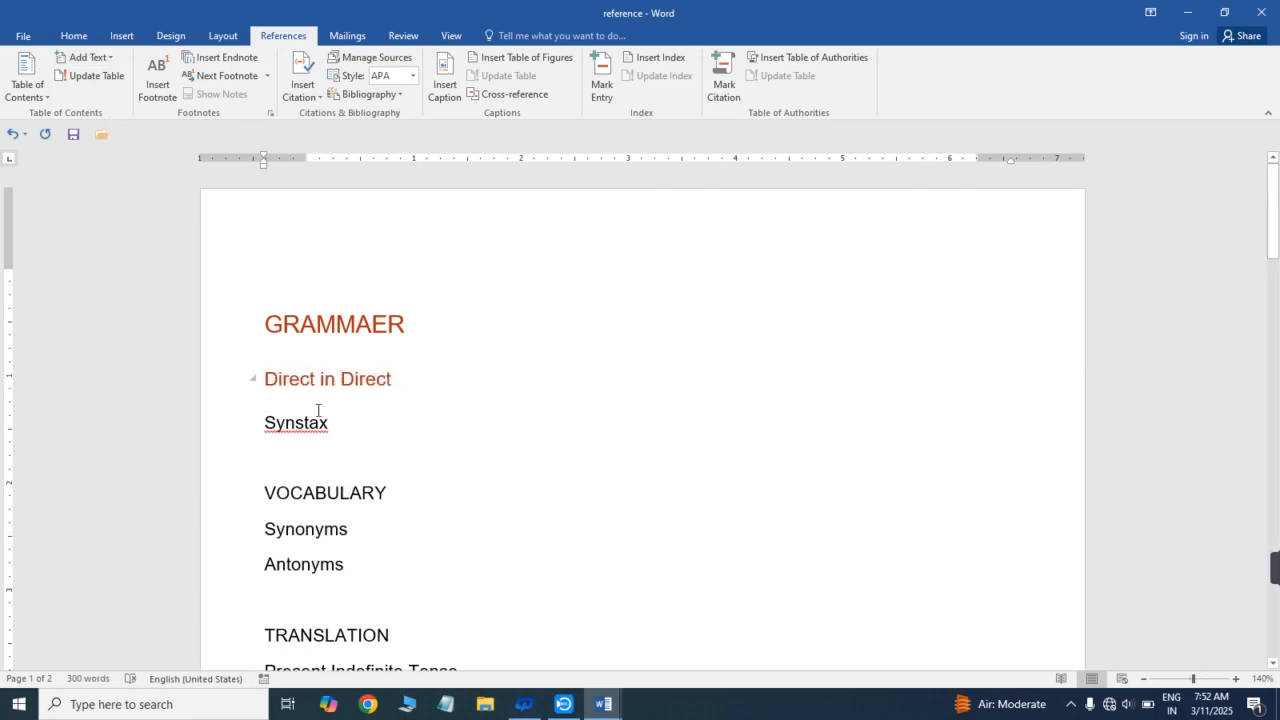
- Add the Synstax subheading to the table of contents as Level 2 text
click(265, 422)
drag(264, 422, 338, 428)
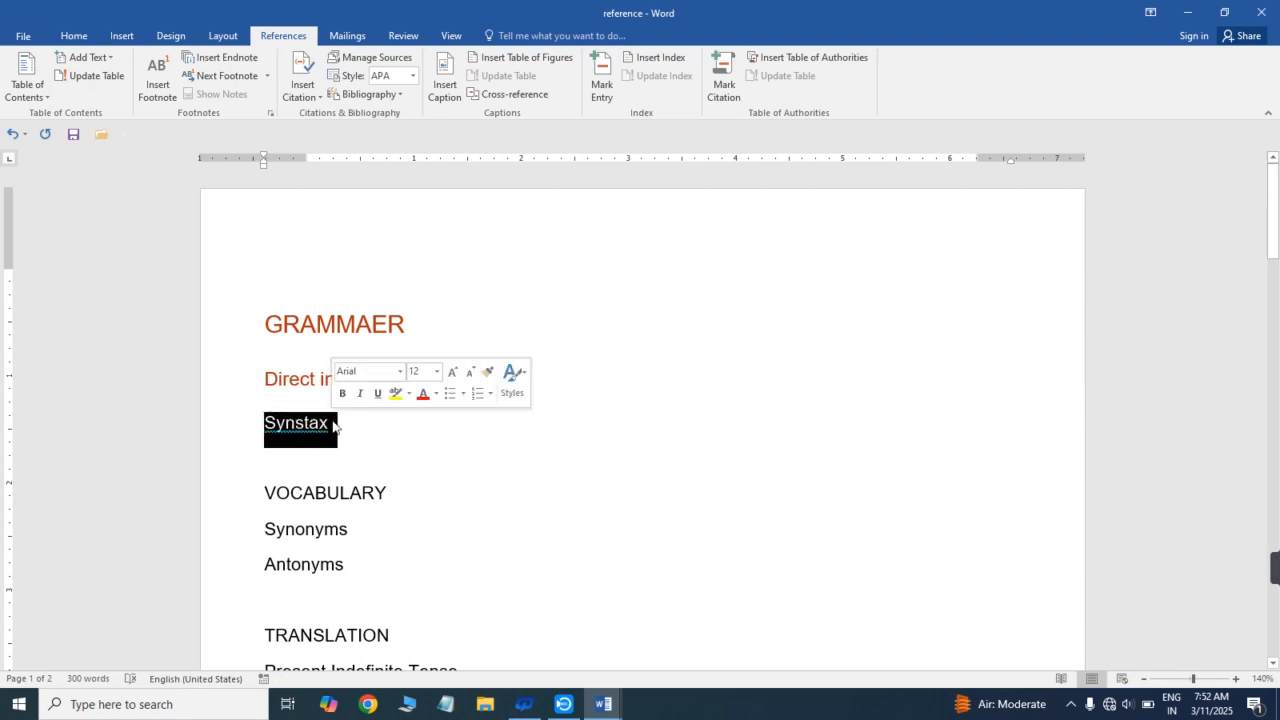
click(108, 58)
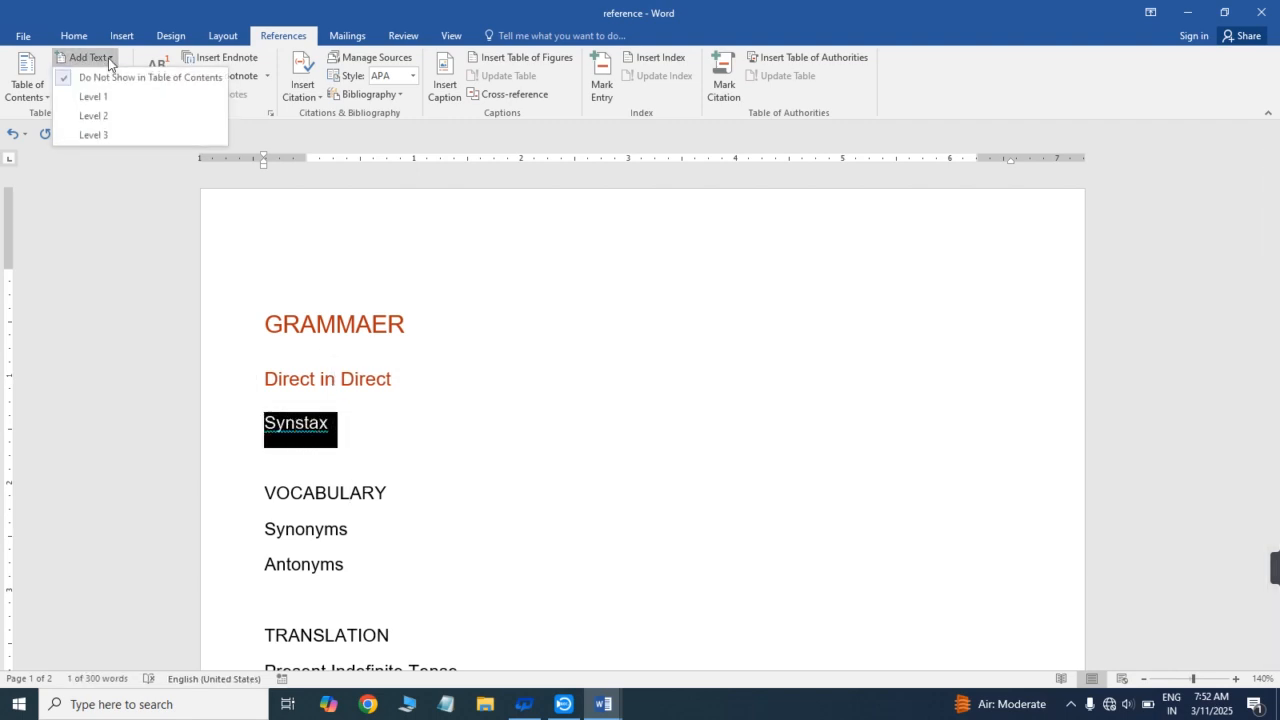
click(100, 115)
click(412, 359)
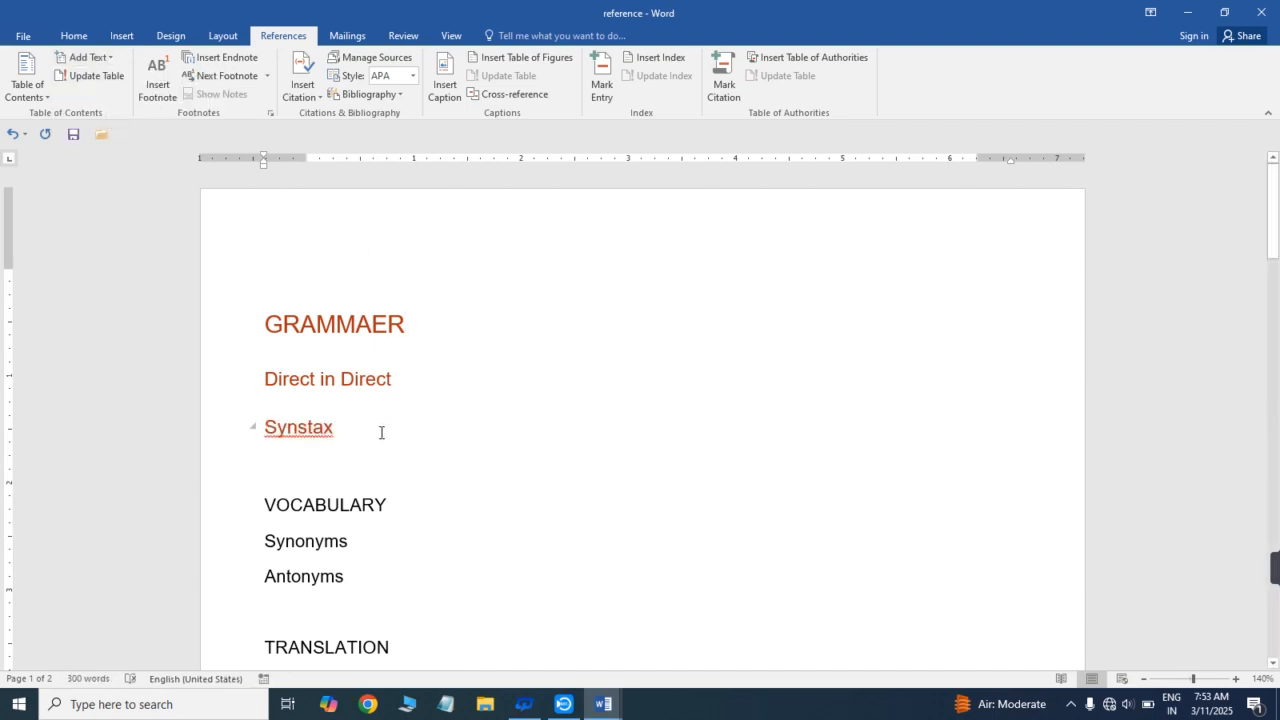
- Add the VOCABULARY heading to the table of contents as Level 1 text
drag(1278, 190, 1277, 230)
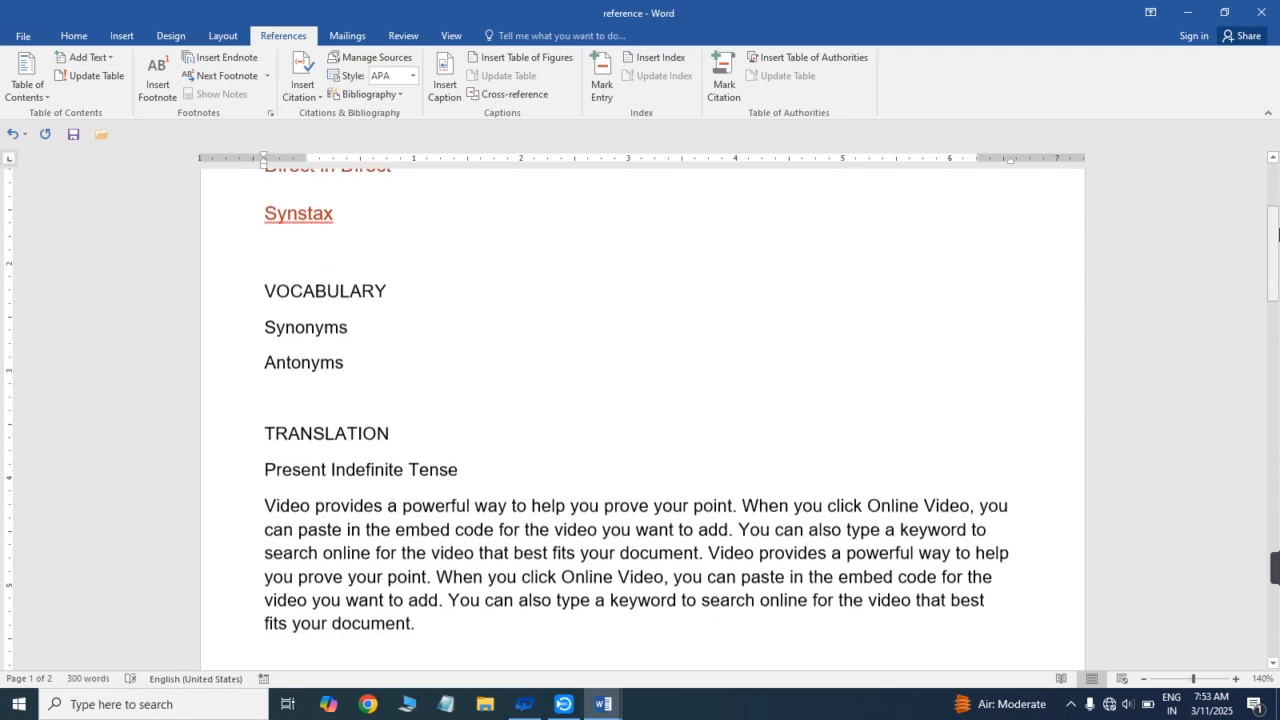
triple_click(384, 271)
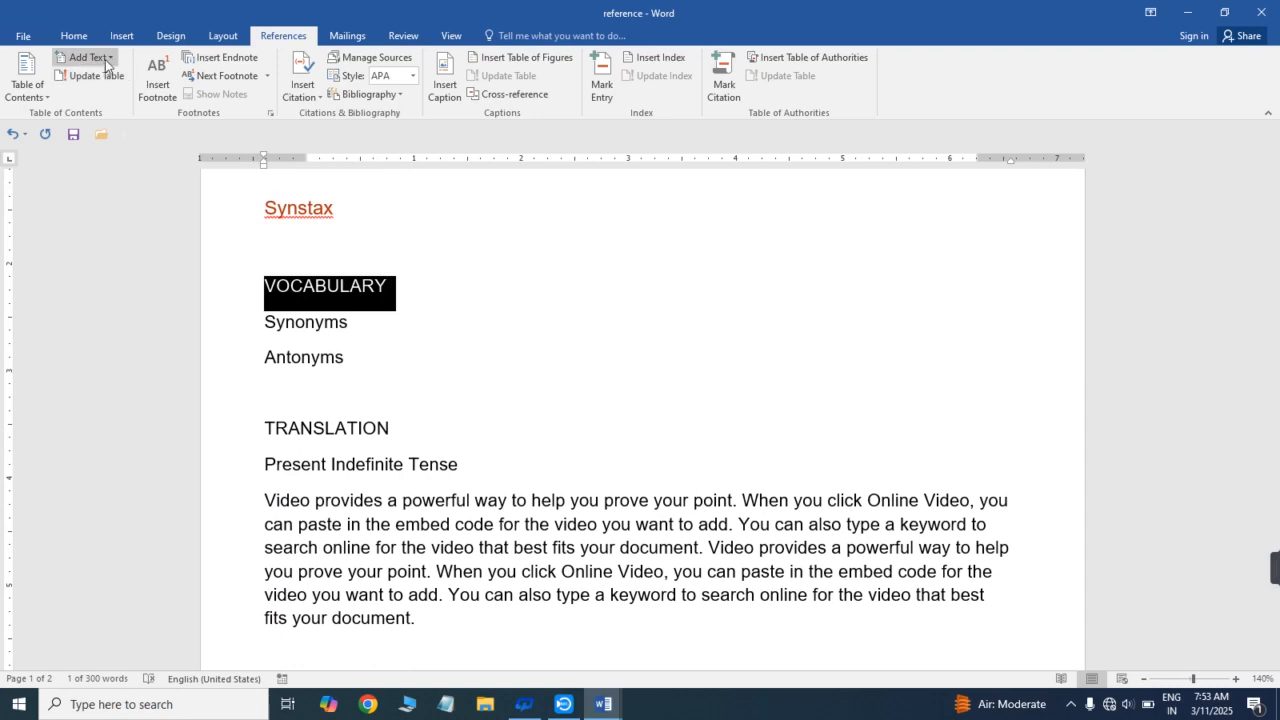
click(105, 60)
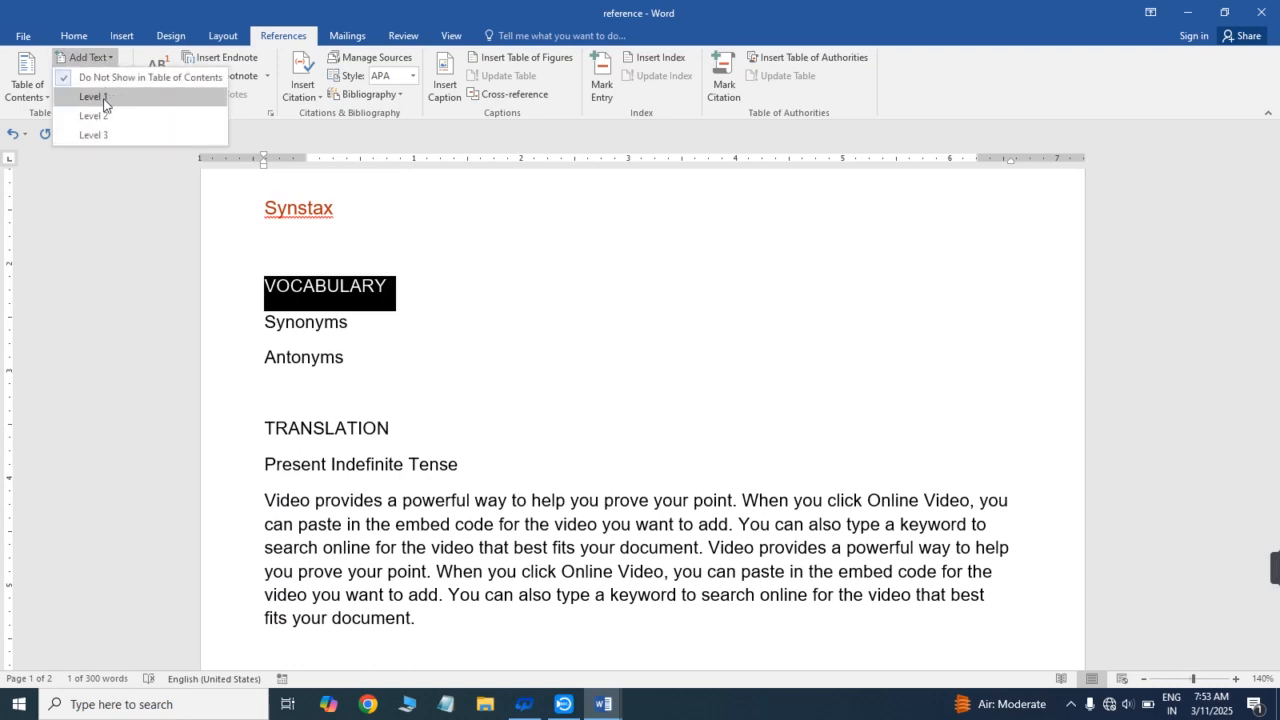
click(93, 97)
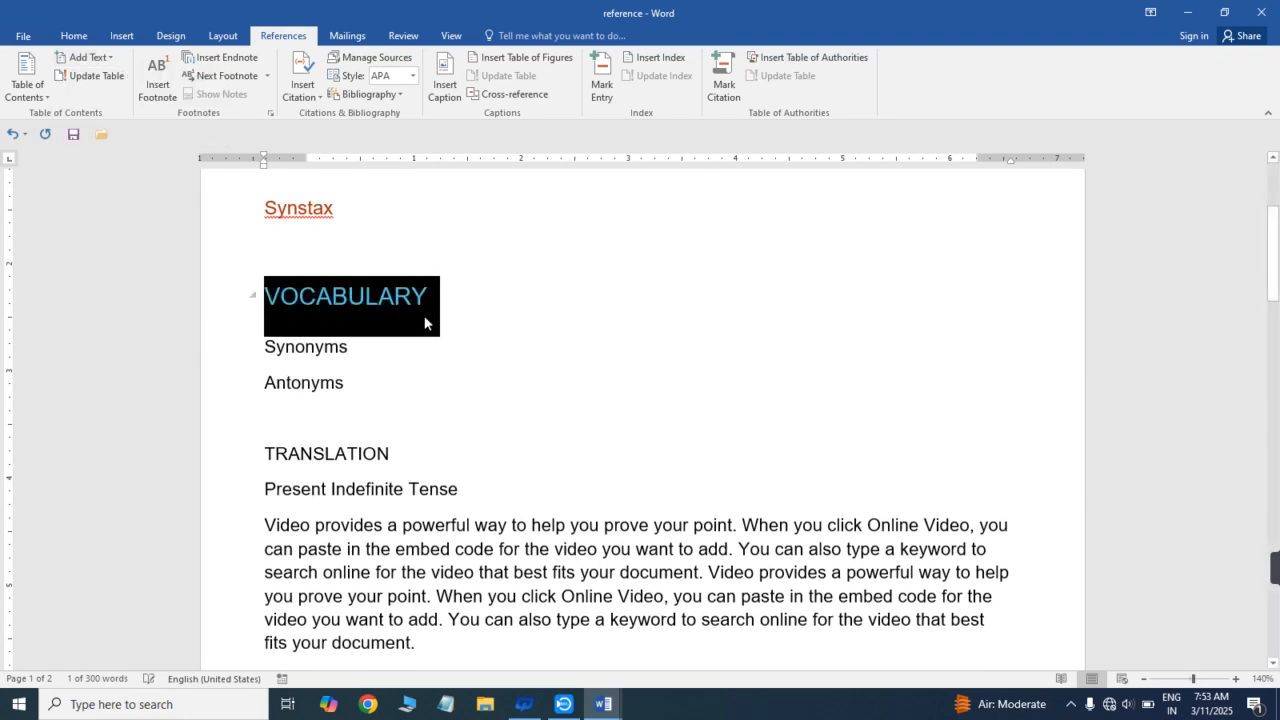
click(460, 323)
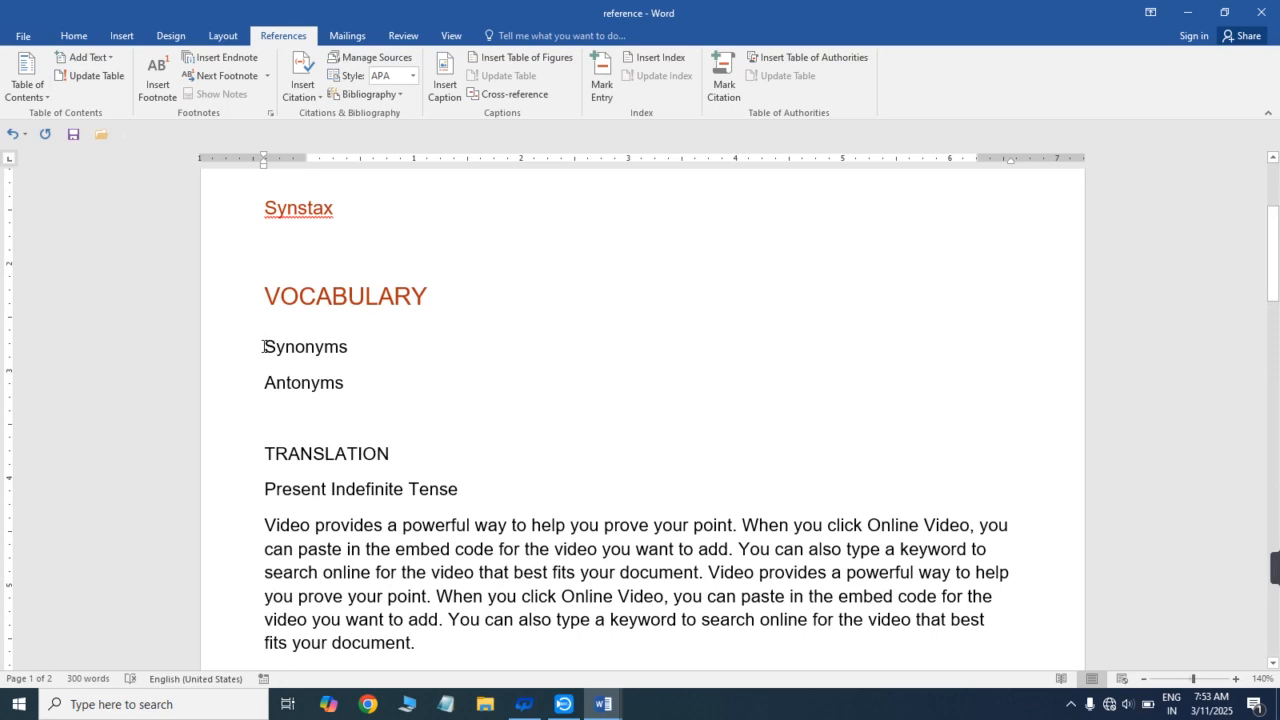
- Add the Synonyms subheading to the table of contents as Level 2 text
drag(263, 347, 348, 352)
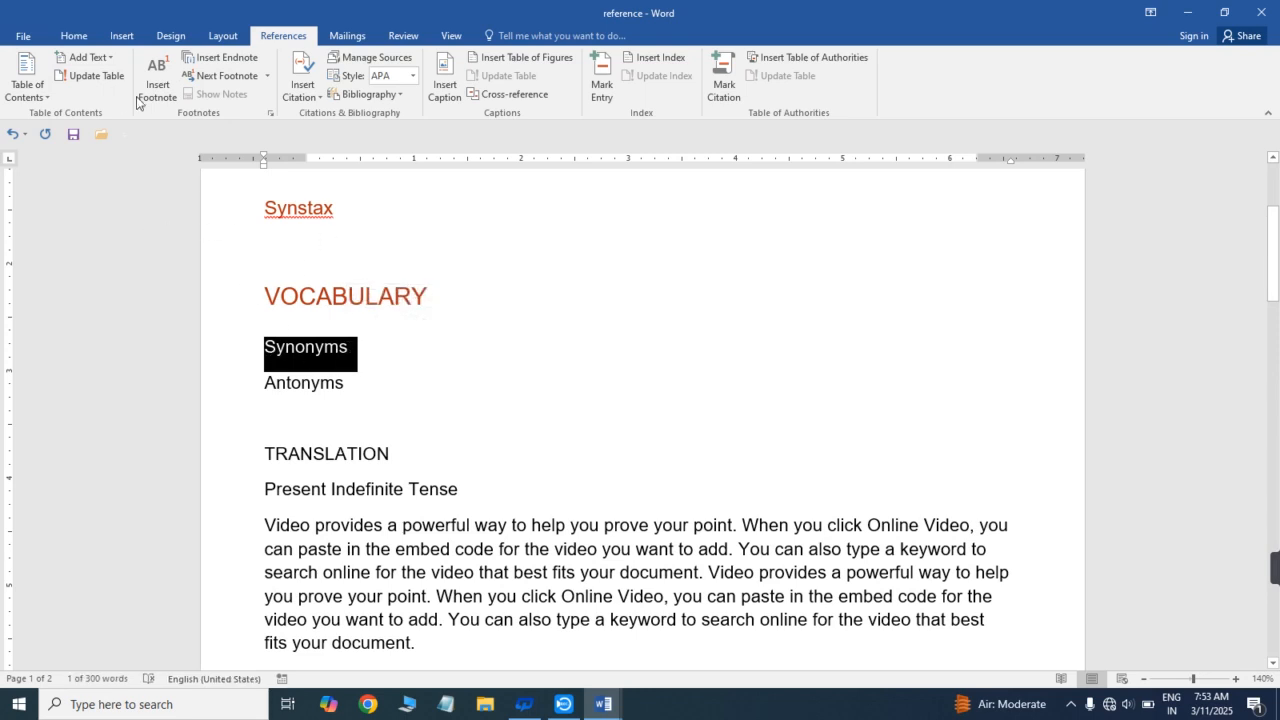
click(109, 59)
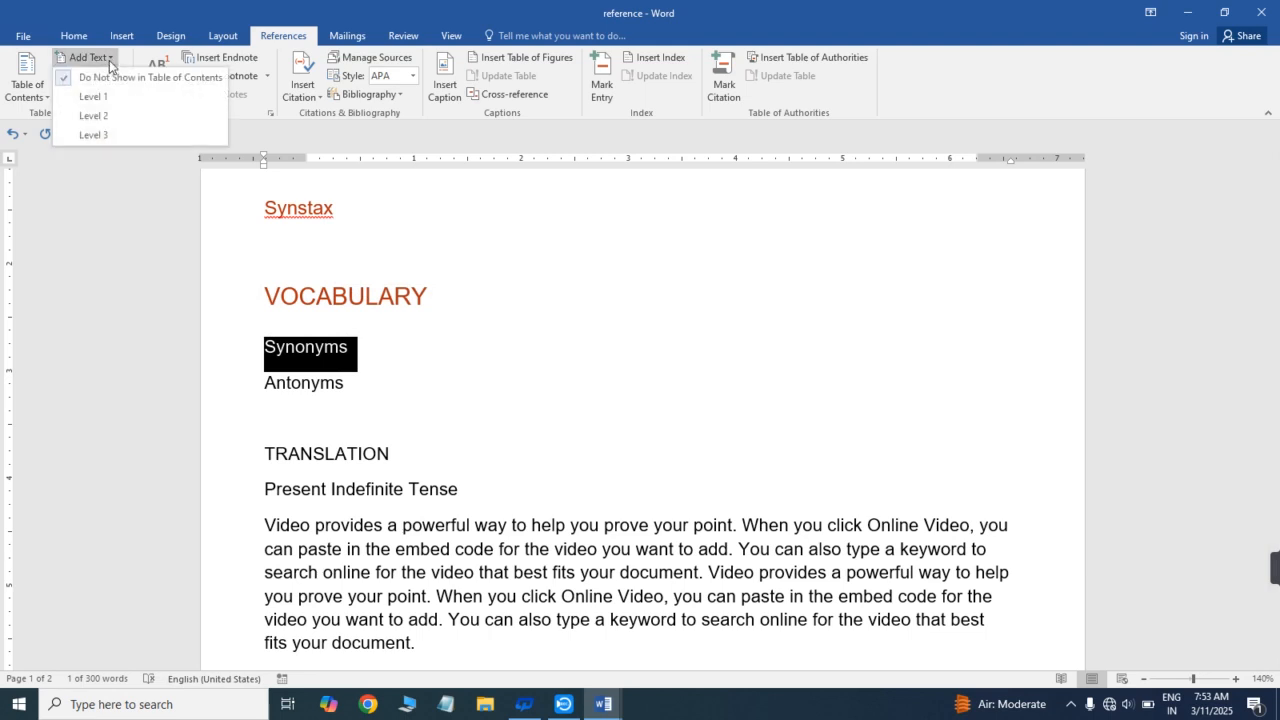
click(93, 116)
click(326, 376)
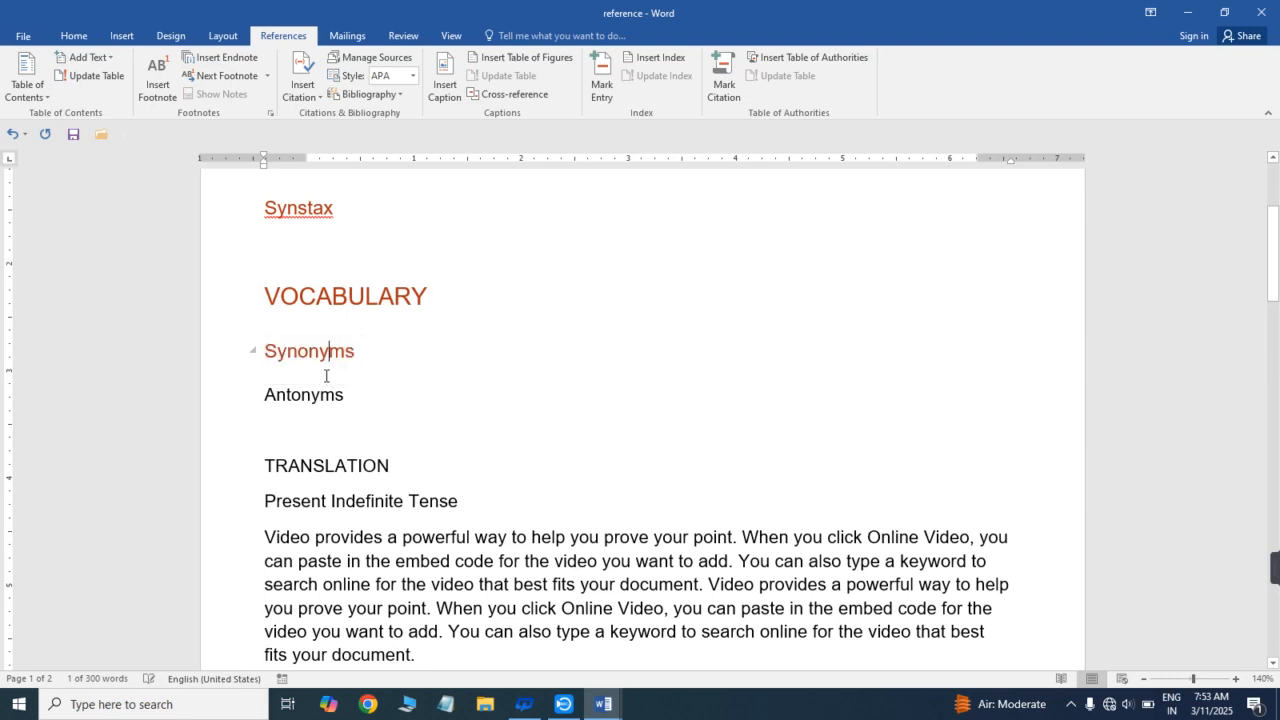
- Add the Antonyms subheading to the table of contents as Level 2 text
drag(265, 394, 354, 395)
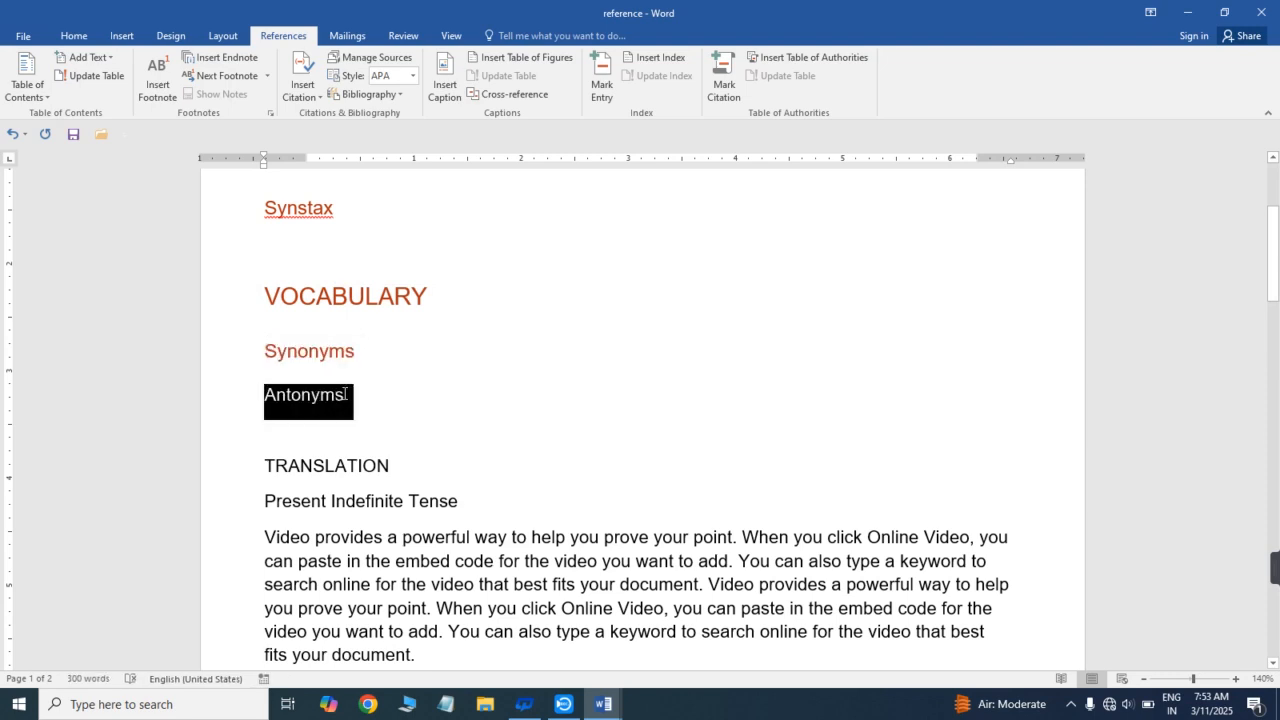
click(107, 60)
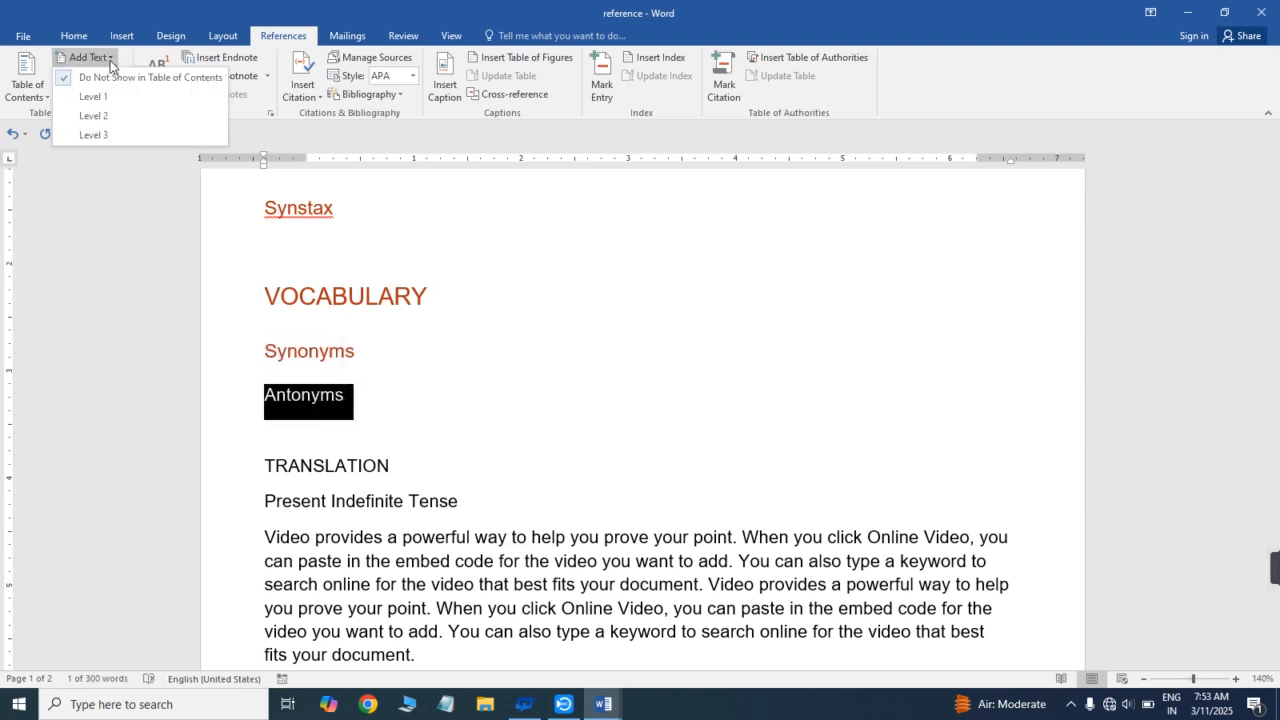
click(106, 118)
click(412, 339)
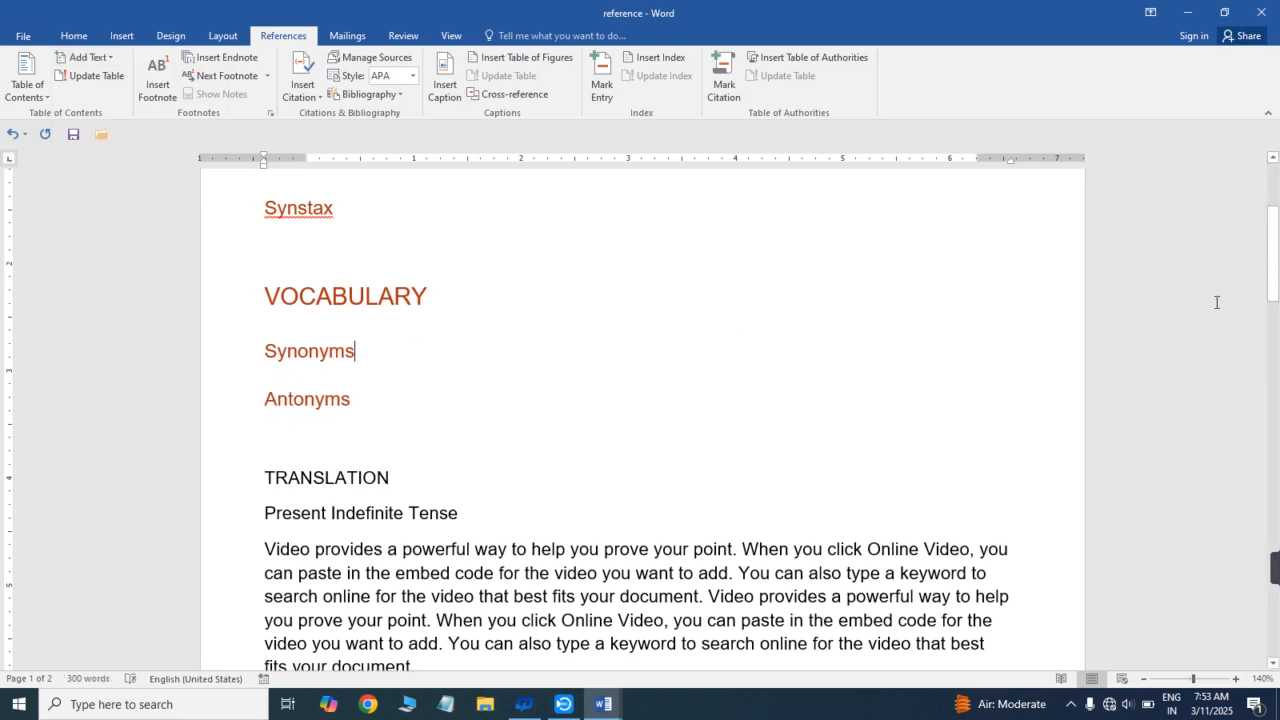
- Add the TRANSLATION heading to the table of contents as Level 1 text
drag(1273, 250, 1273, 284)
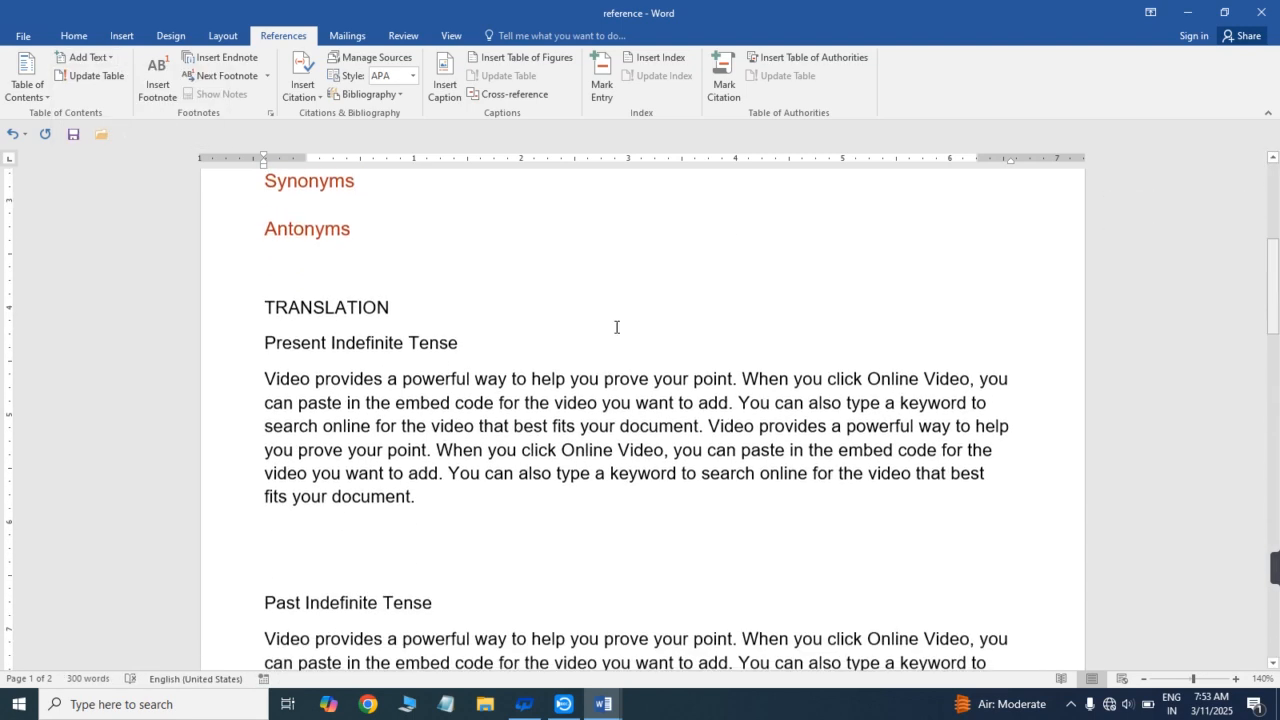
double_click(400, 302)
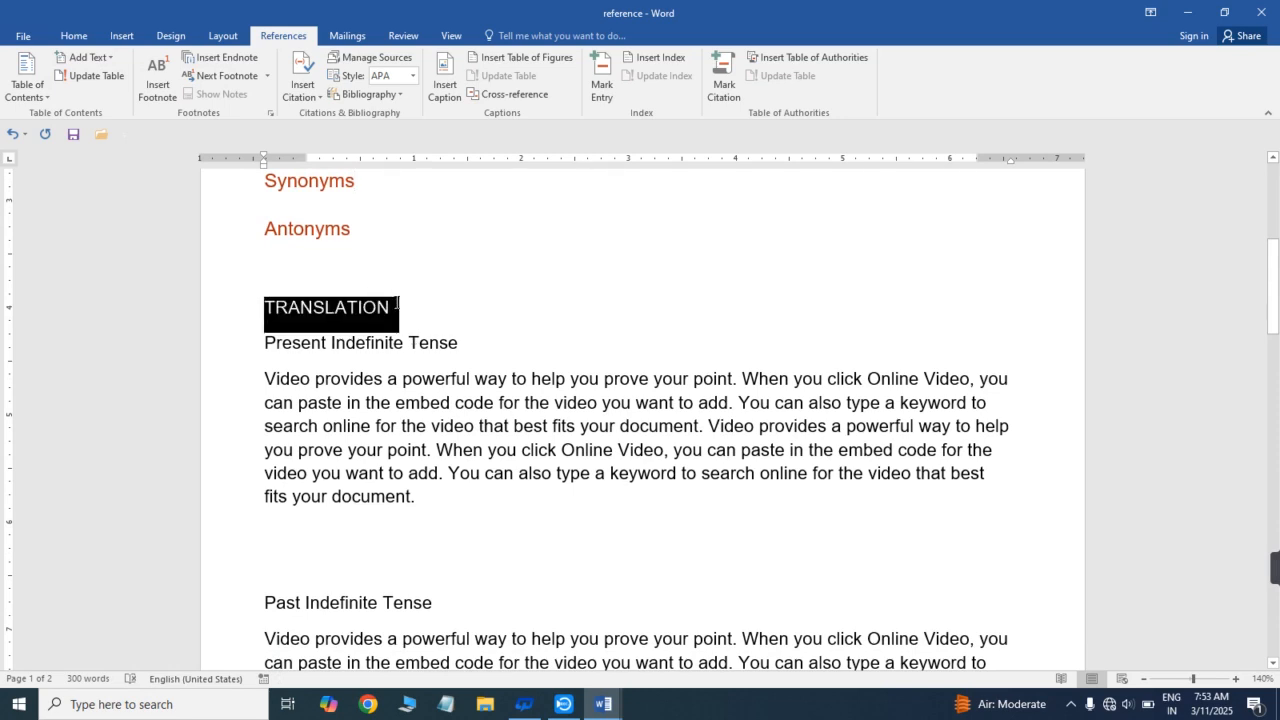
click(107, 60)
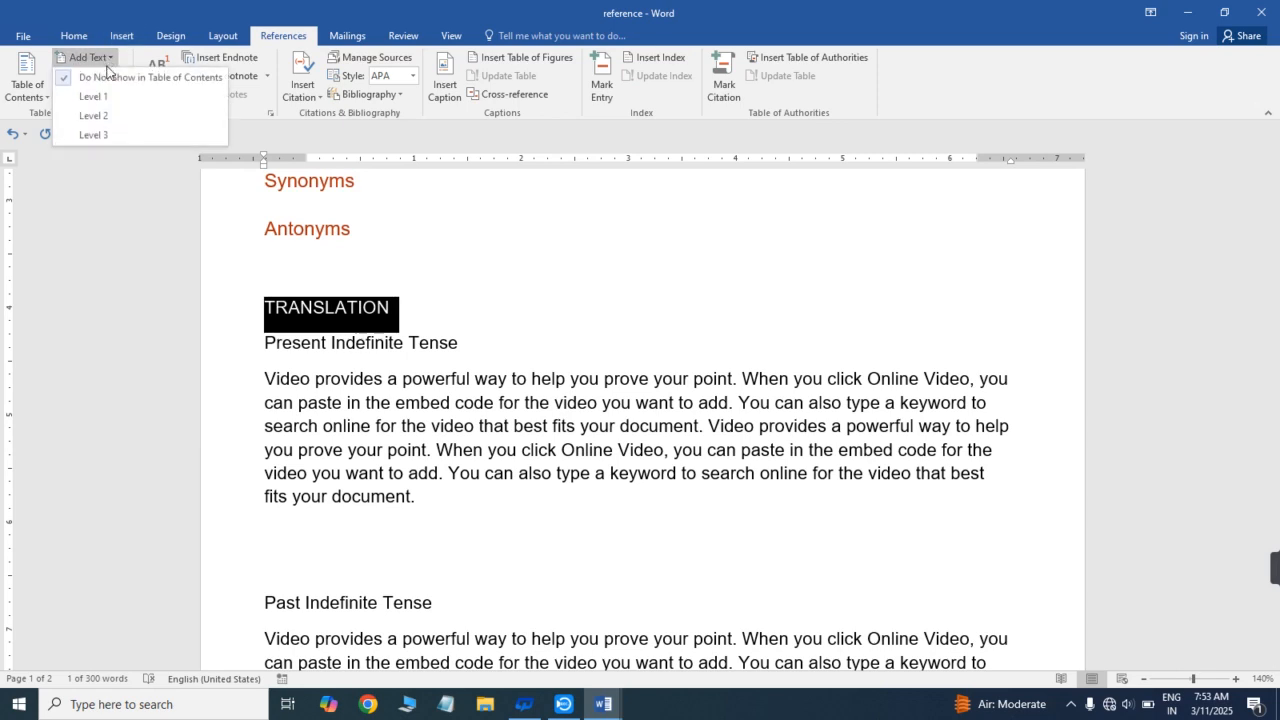
click(111, 97)
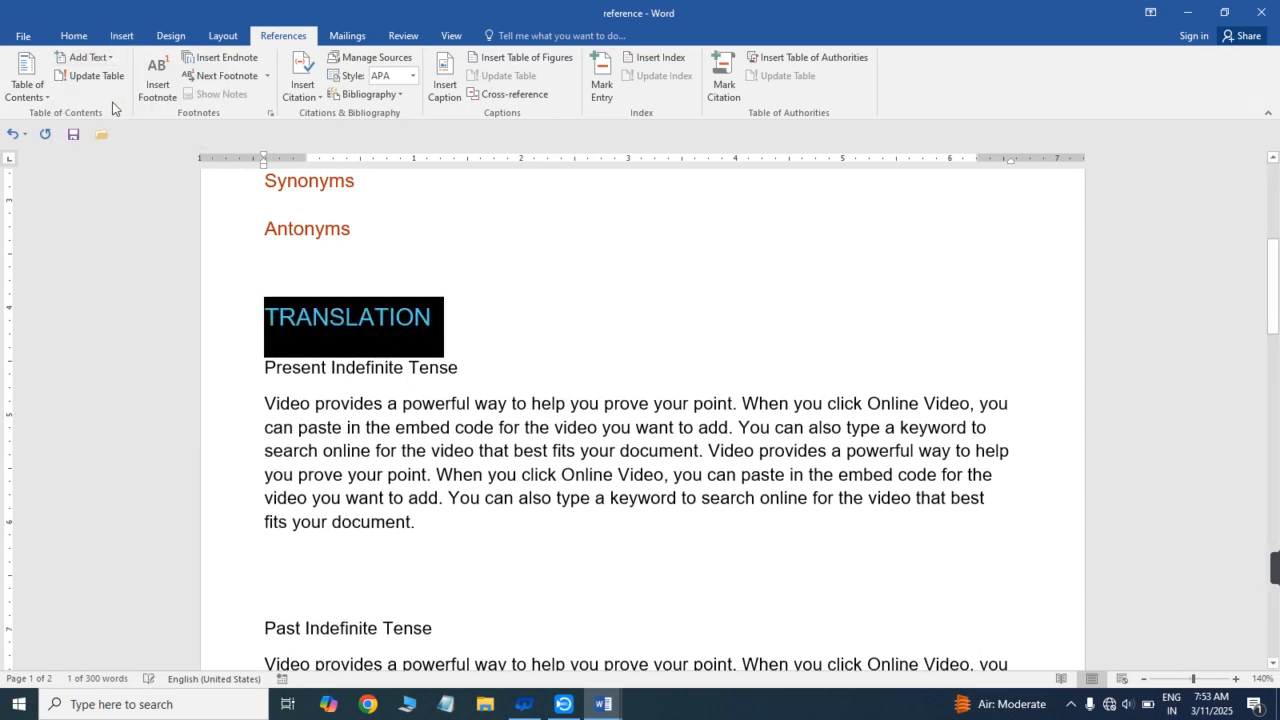
click(328, 383)
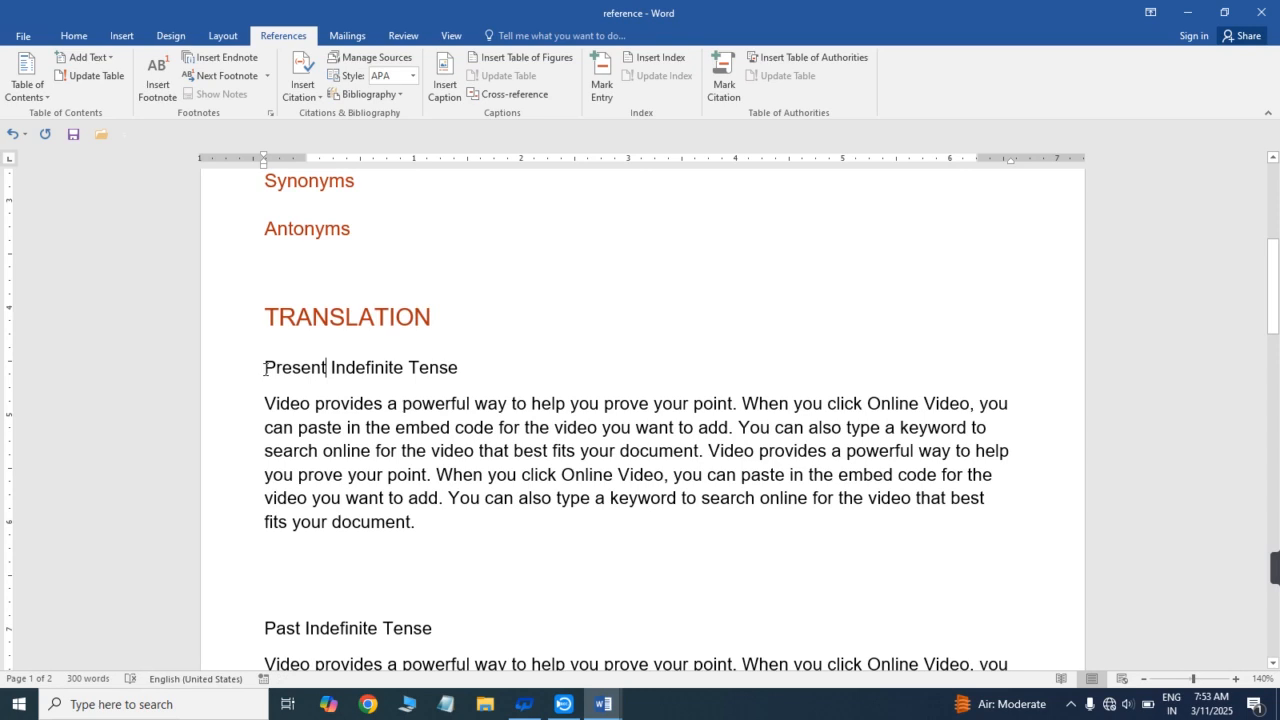
- Add the Present Indefinite Tense subheading to the table of contents as Level 2 text
drag(265, 369, 448, 384)
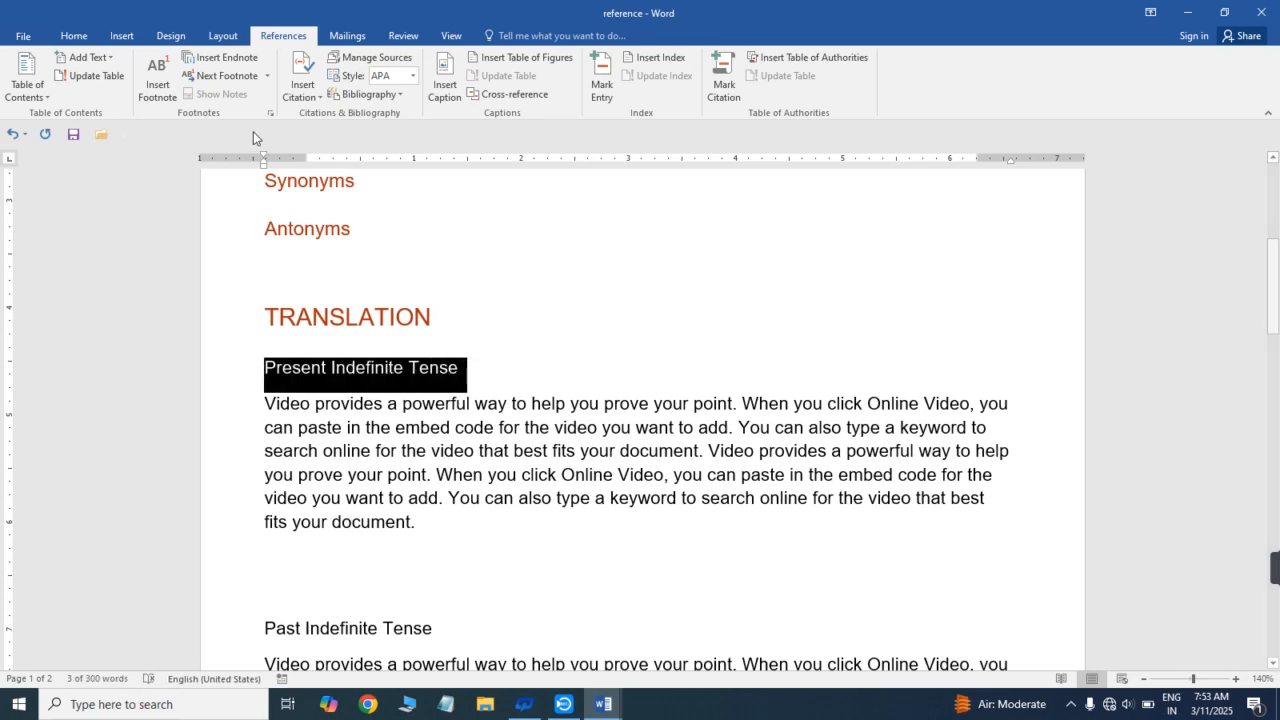
click(112, 58)
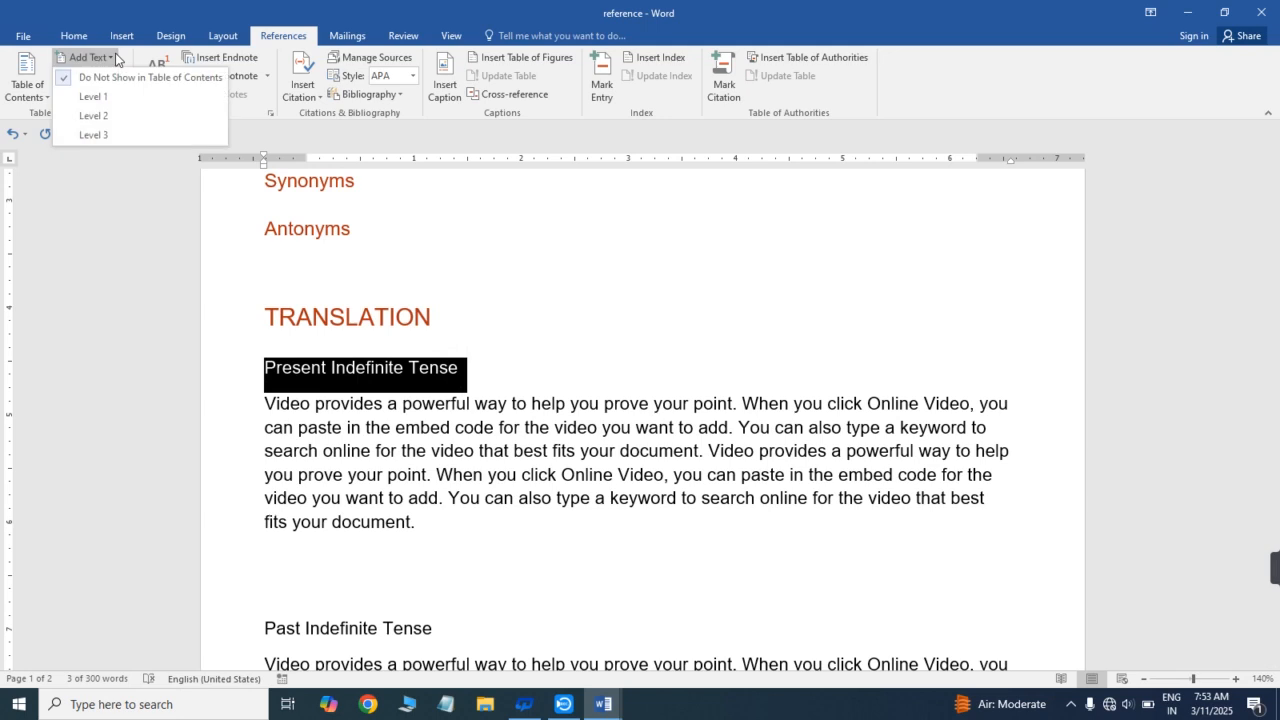
click(117, 116)
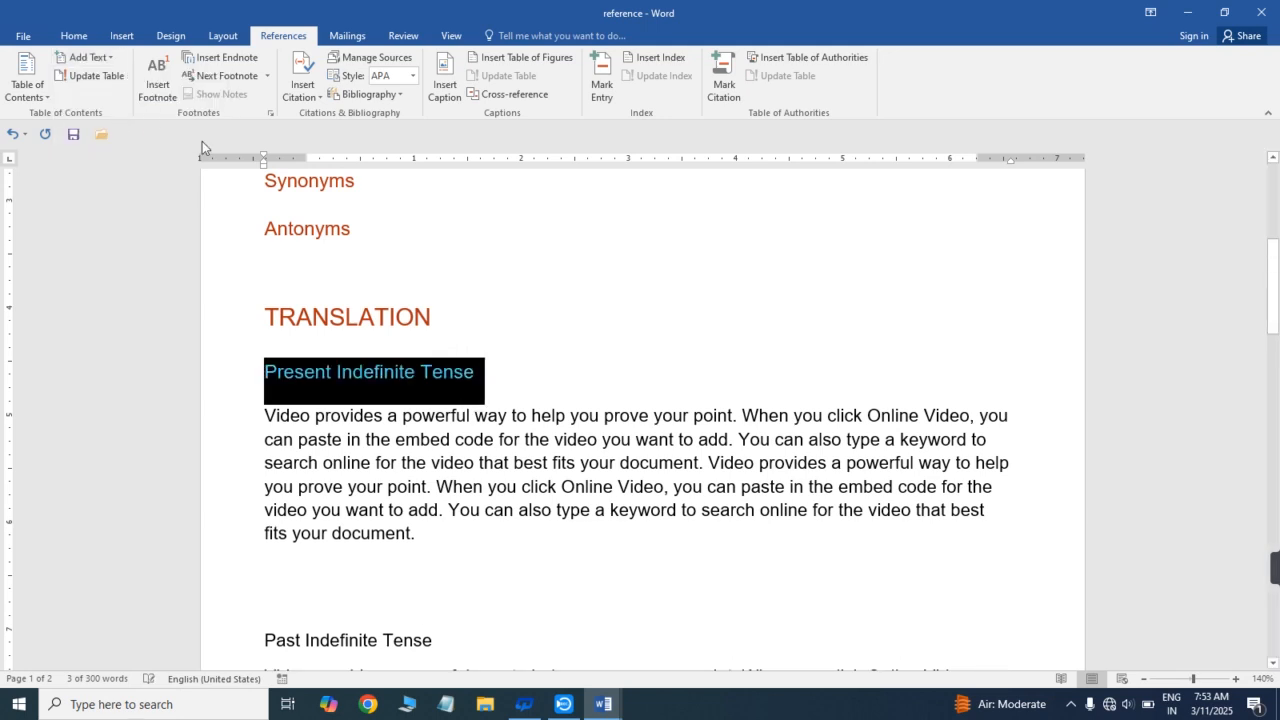
click(342, 483)
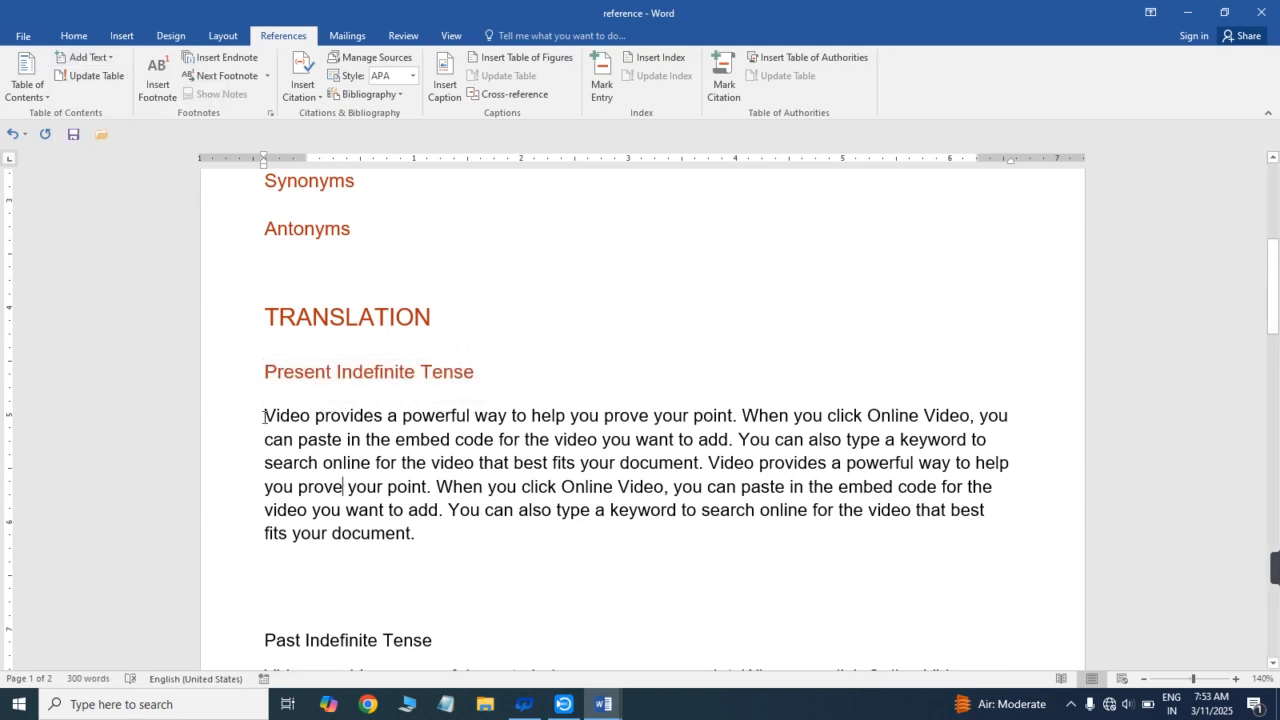
drag(264, 416, 424, 545)
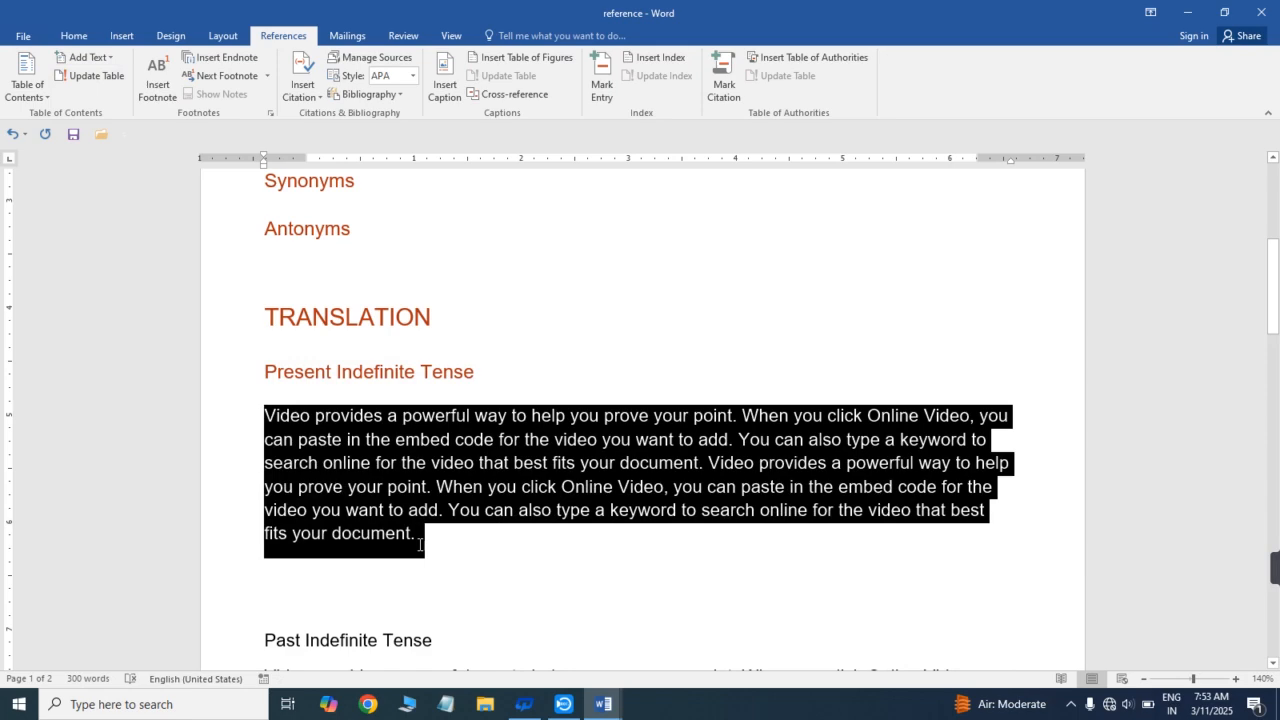
click(353, 455)
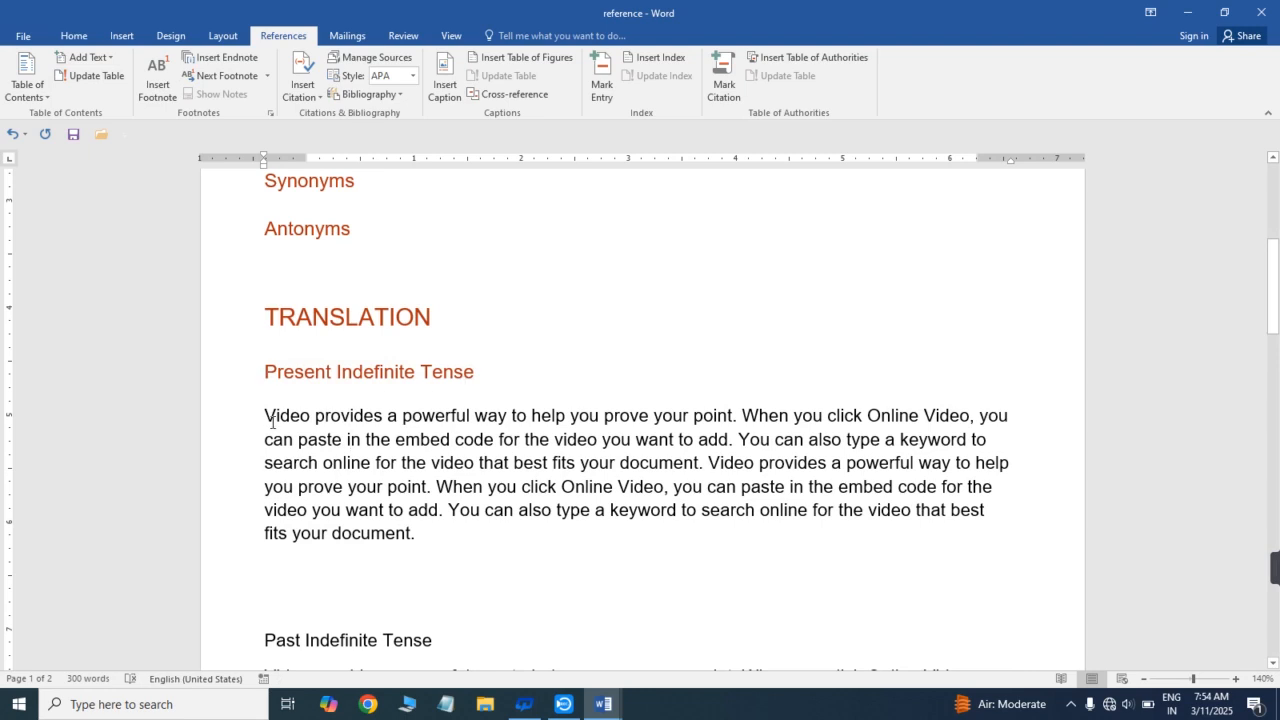
drag(272, 421, 480, 550)
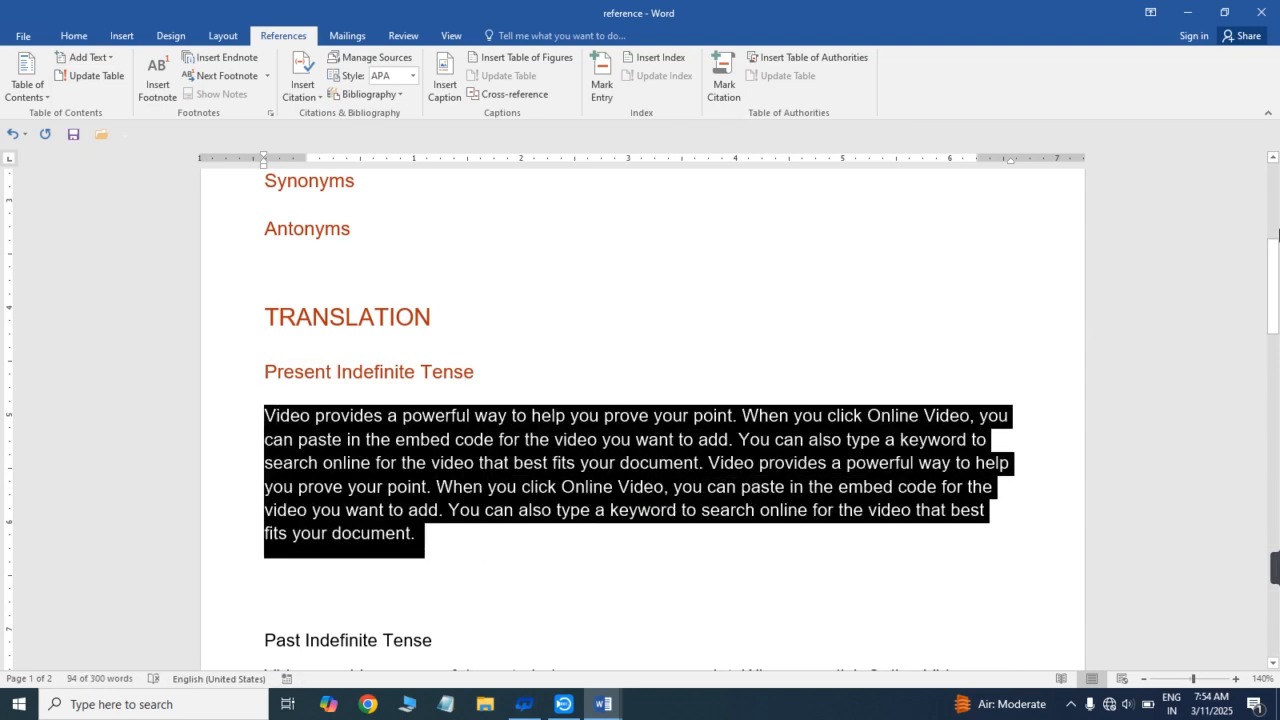
- Insert several blank lines between the Synstax subheading and the VOCABULARY heading
scroll(1278, 260, up, 5)
drag(1276, 225, 1277, 248)
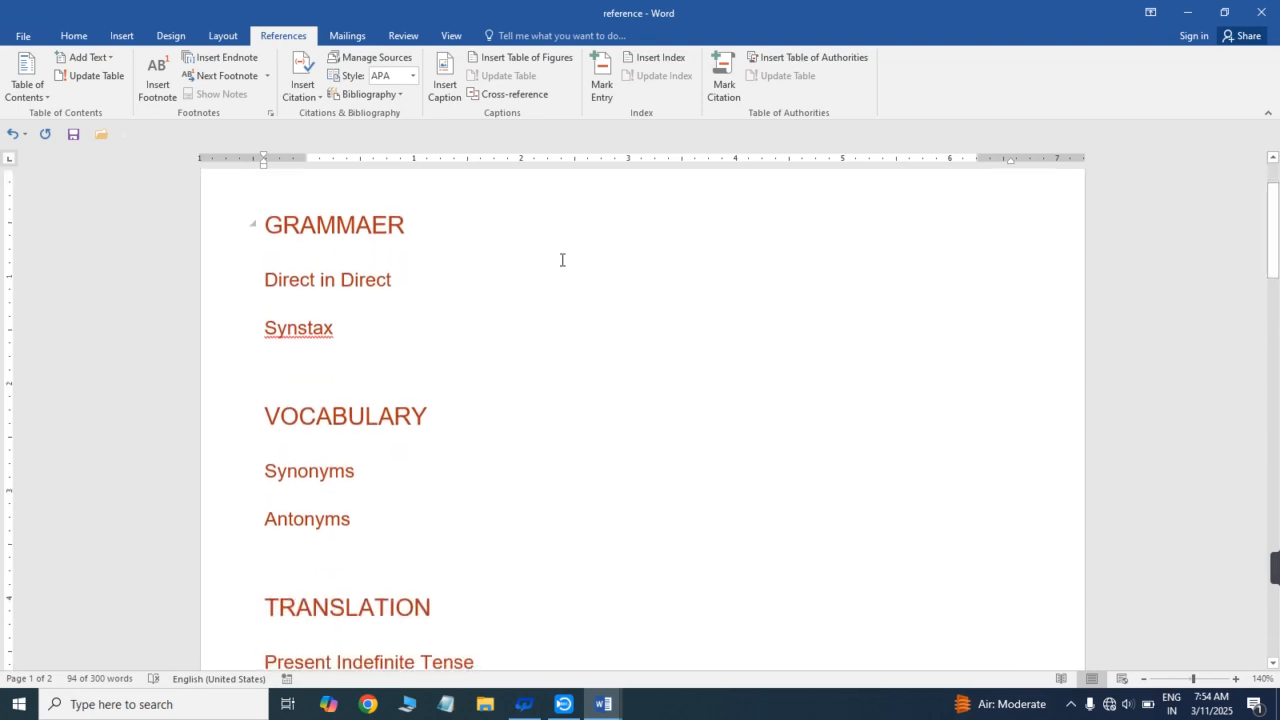
click(404, 285)
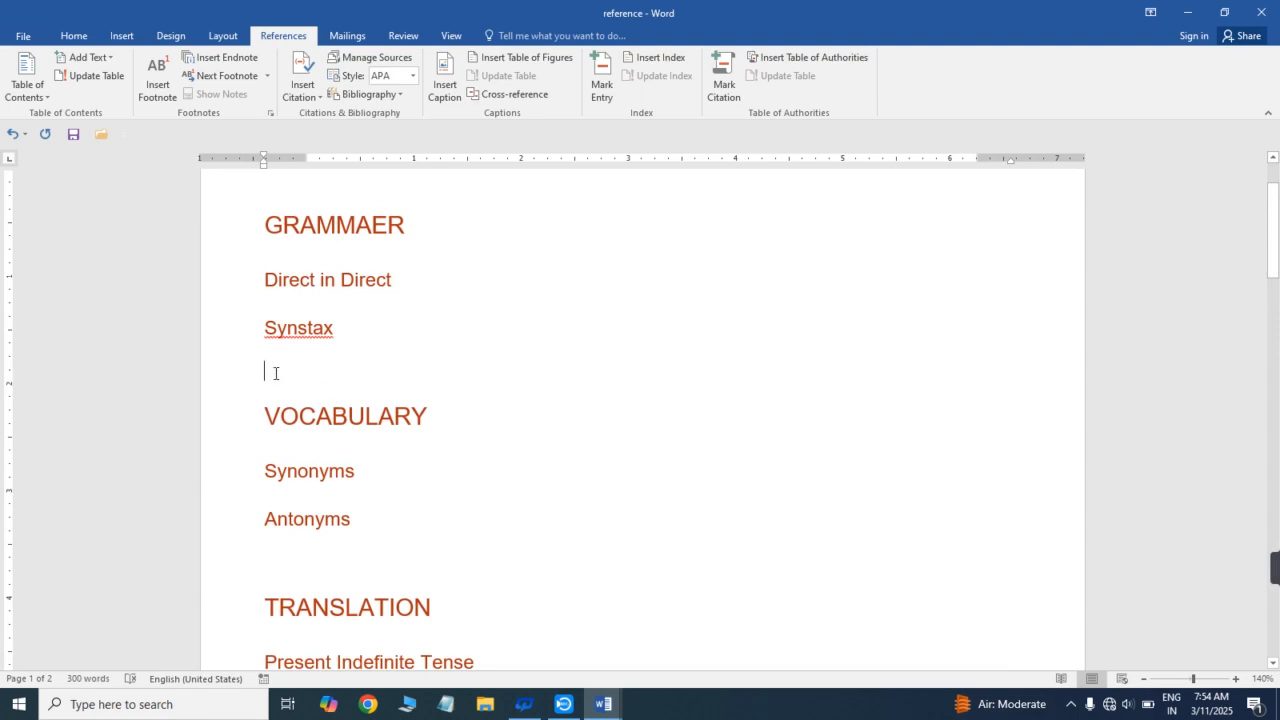
key(Return)
key(Return)
key(Return)
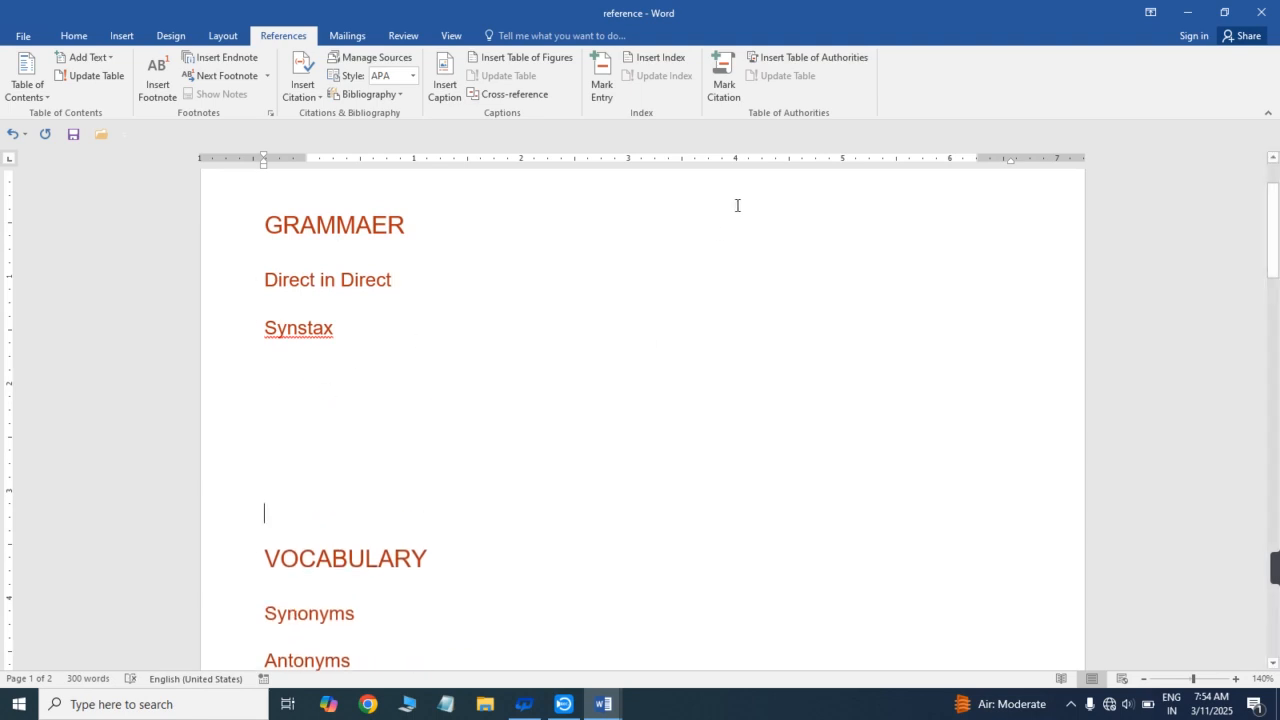
- Insert several blank lines between the Antonyms subheading and the TRANSLATION heading
drag(1277, 220, 1277, 318)
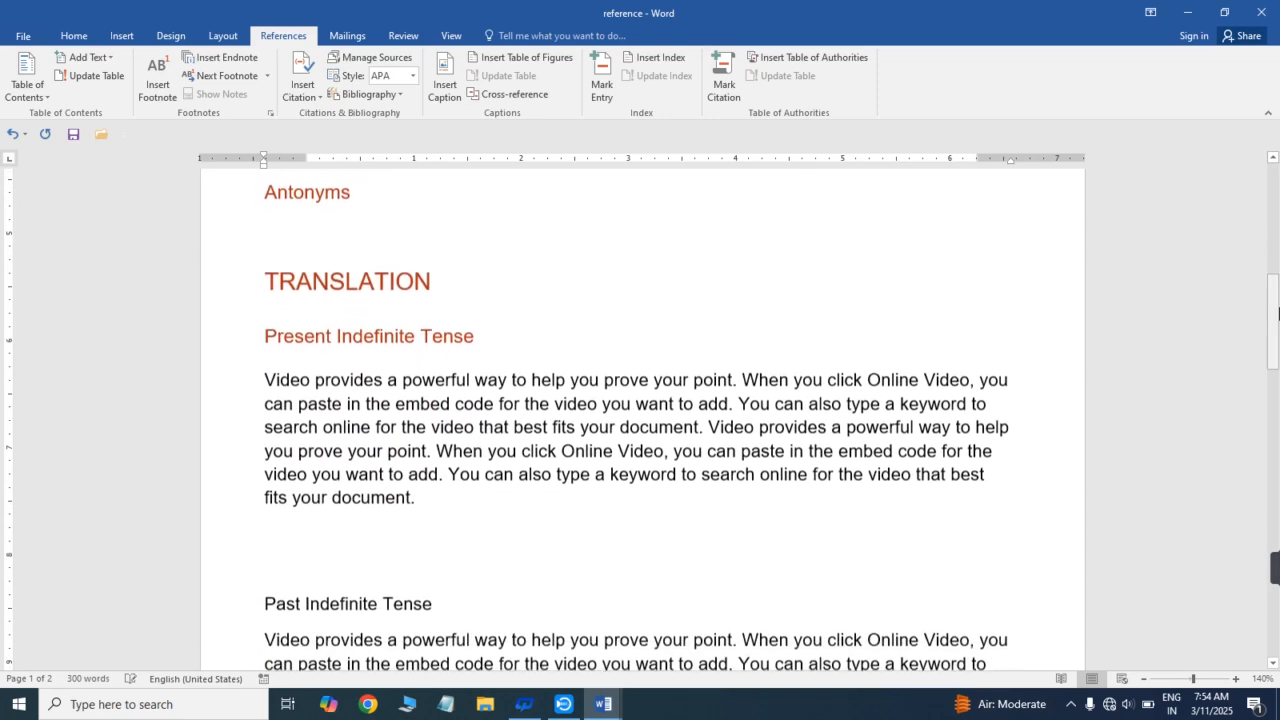
key(Return)
key(Return)
key(Return)
key(Return)
key(Return)
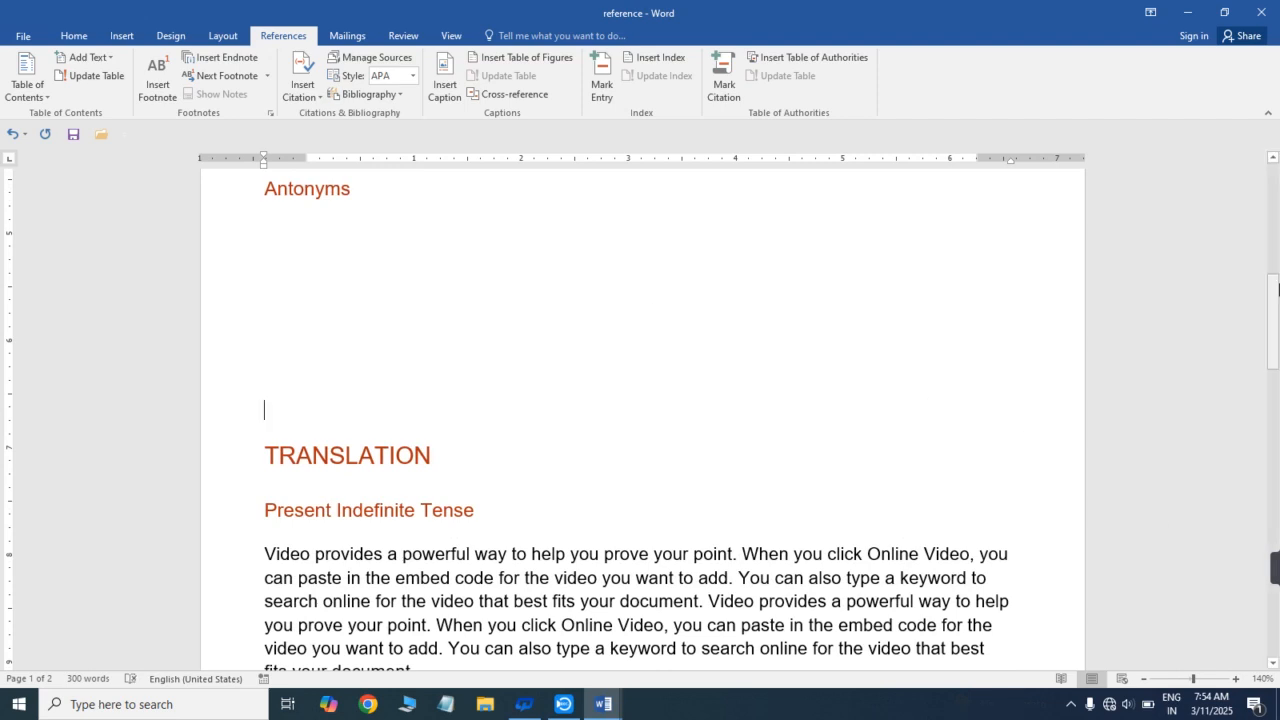
- Add more blank lines directly before the TRANSLATION heading to push it onto the next page
drag(1274, 312, 1274, 355)
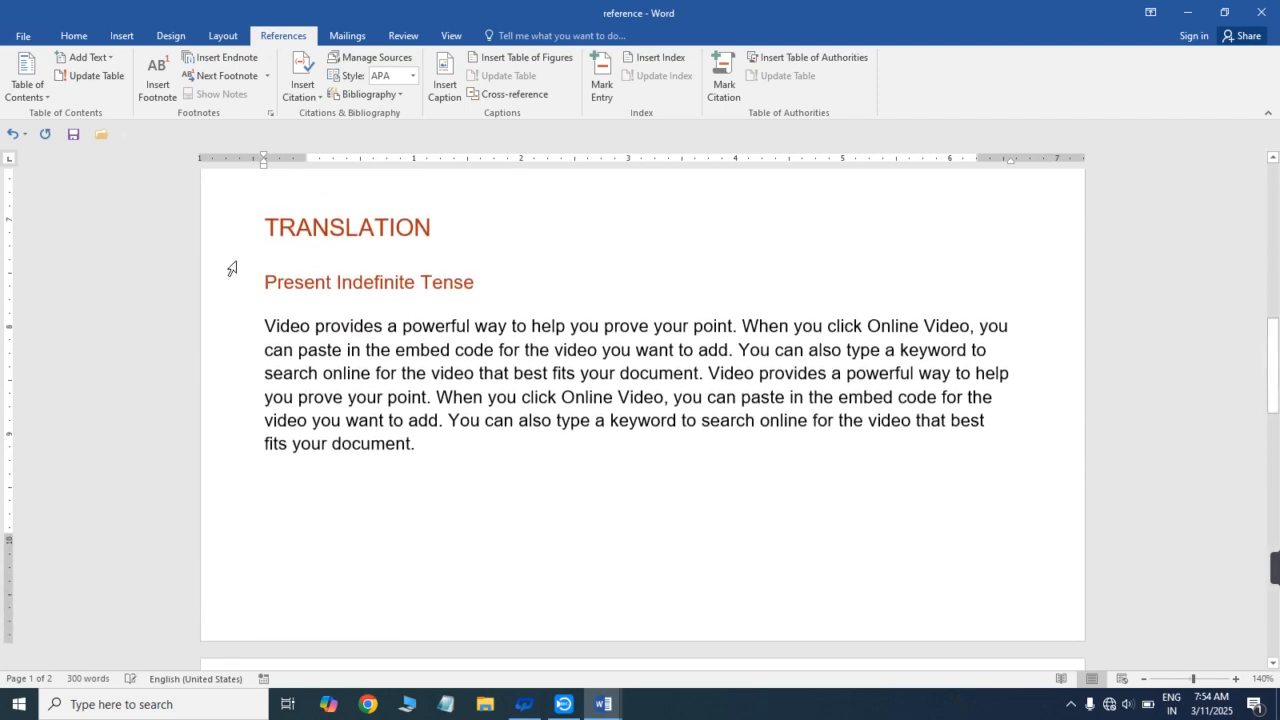
click(267, 222)
key(Return)
key(Return)
key(Return)
key(Return)
key(Return)
key(Return)
key(Return)
key(Return)
key(Return)
key(Return)
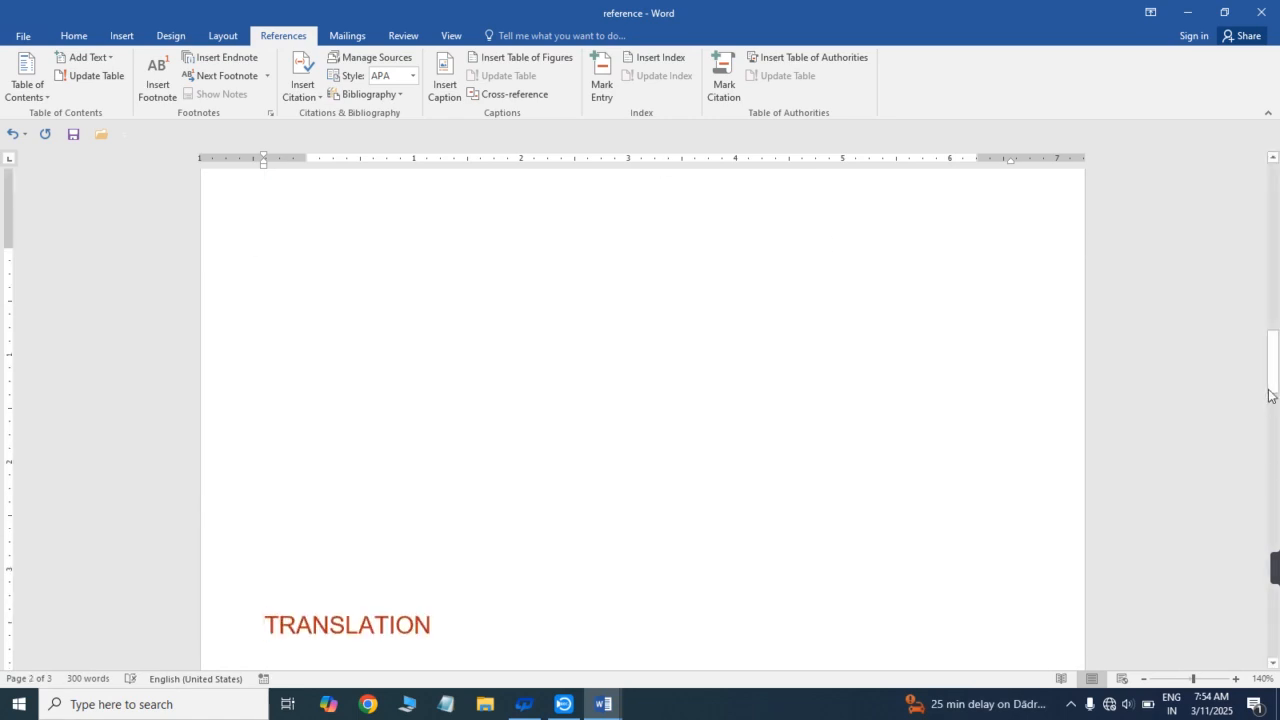
- Add the Past Indefinite Tense subheading to the table of contents as Level 2 text
drag(1274, 390, 1278, 444)
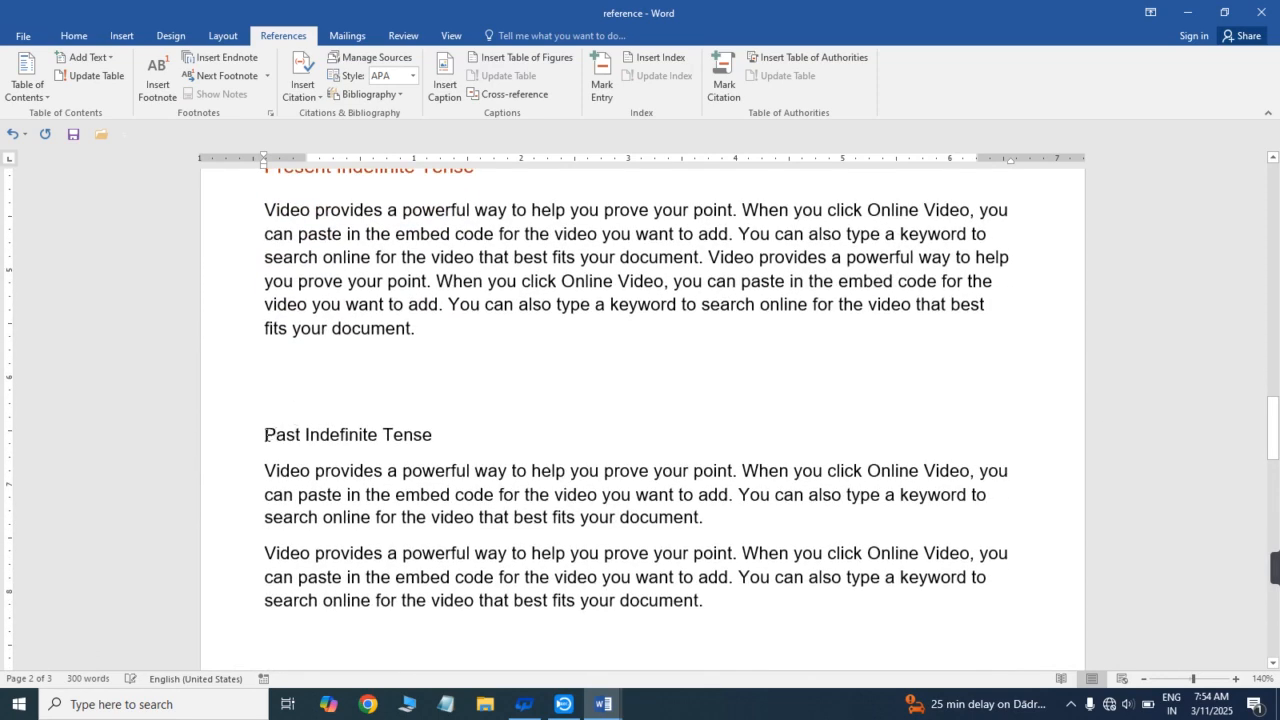
drag(265, 435, 441, 437)
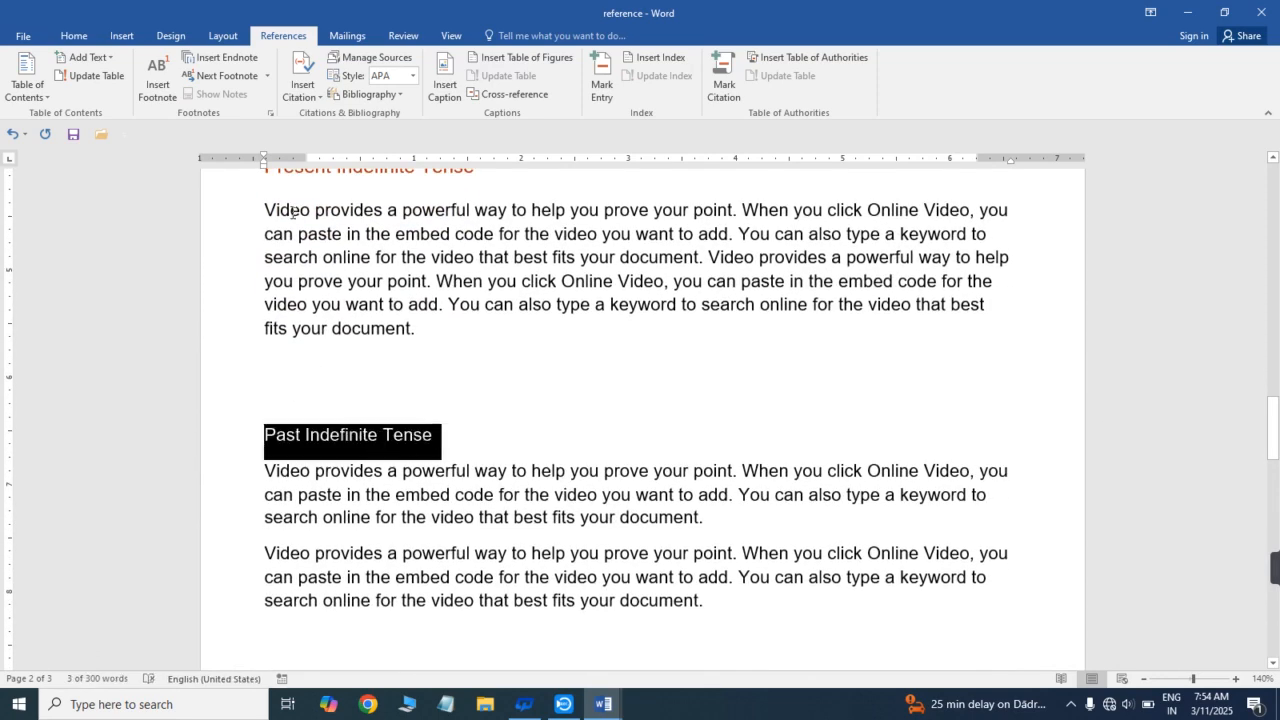
click(108, 58)
click(104, 110)
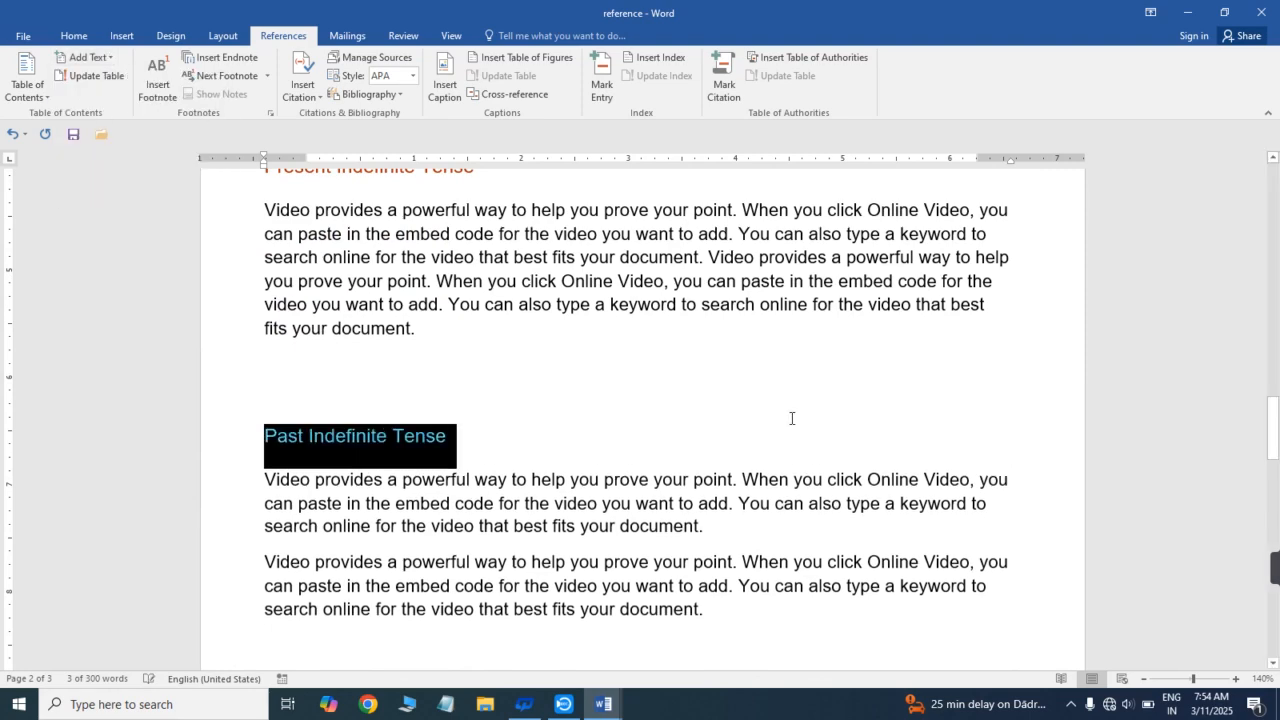
- Add the Future Indefinite Tense subheading to the table of contents as Level 2 text
drag(1272, 430, 1275, 481)
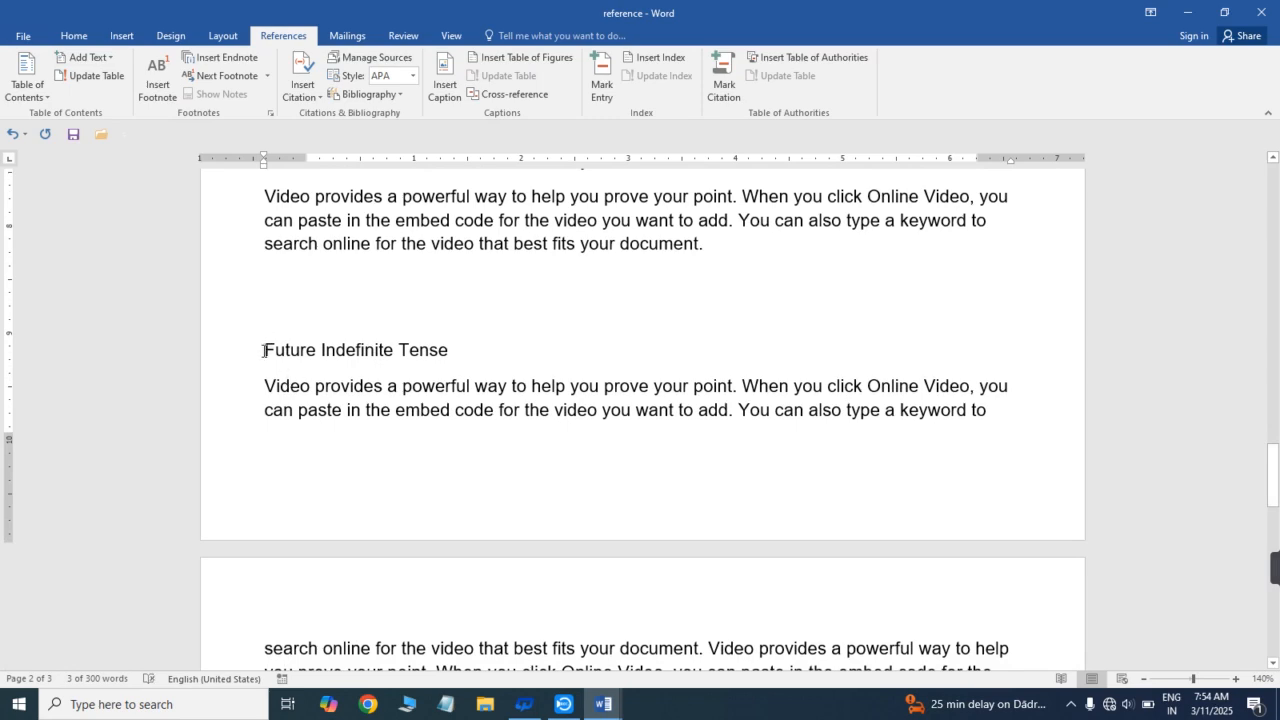
drag(263, 350, 455, 350)
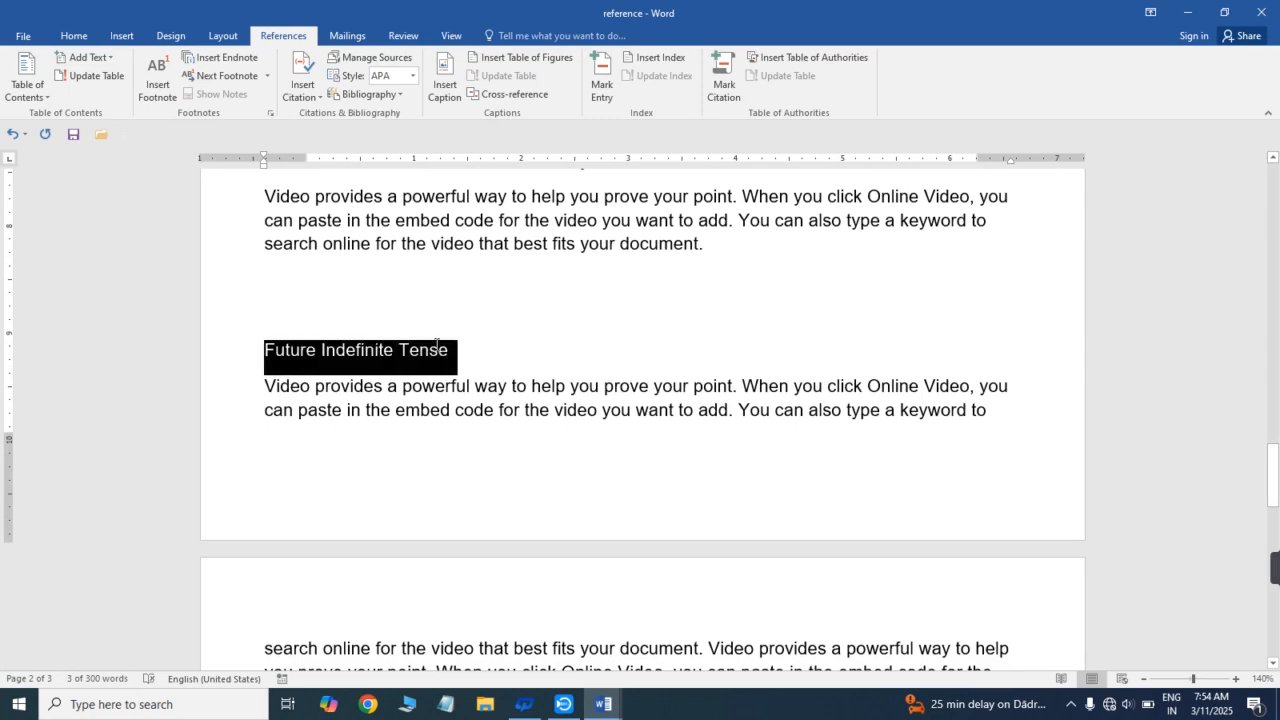
click(106, 58)
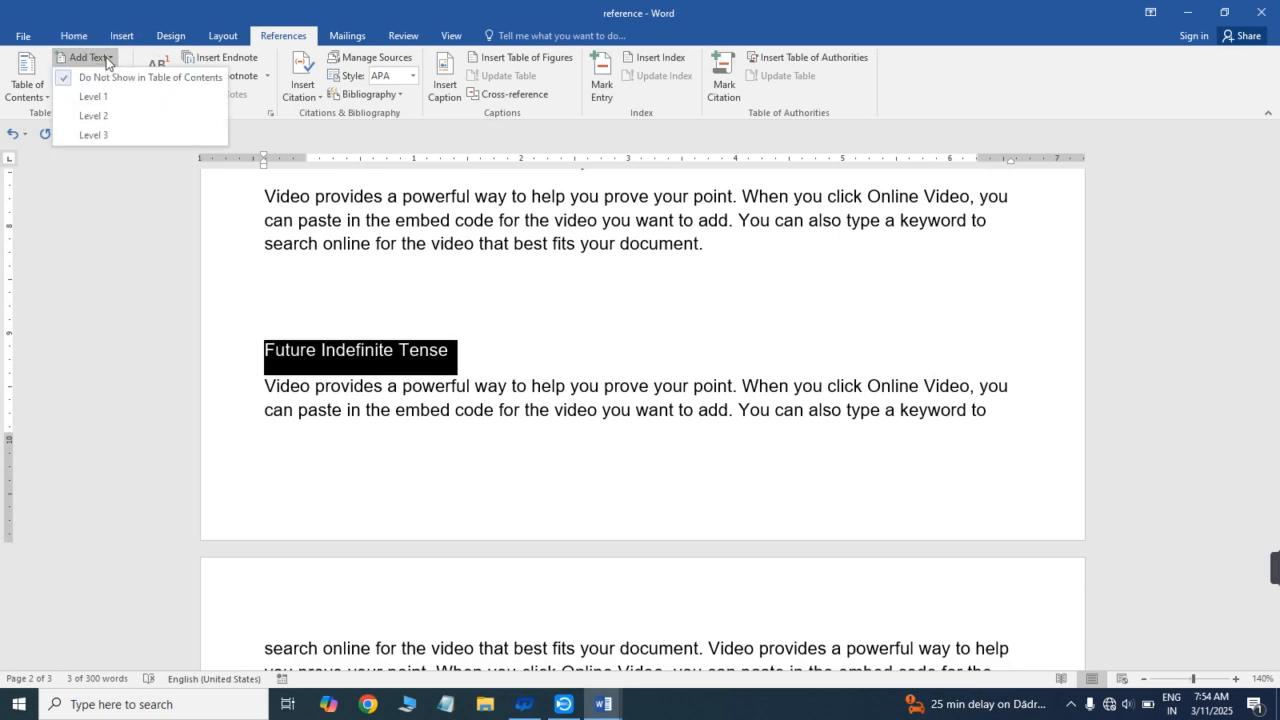
click(112, 112)
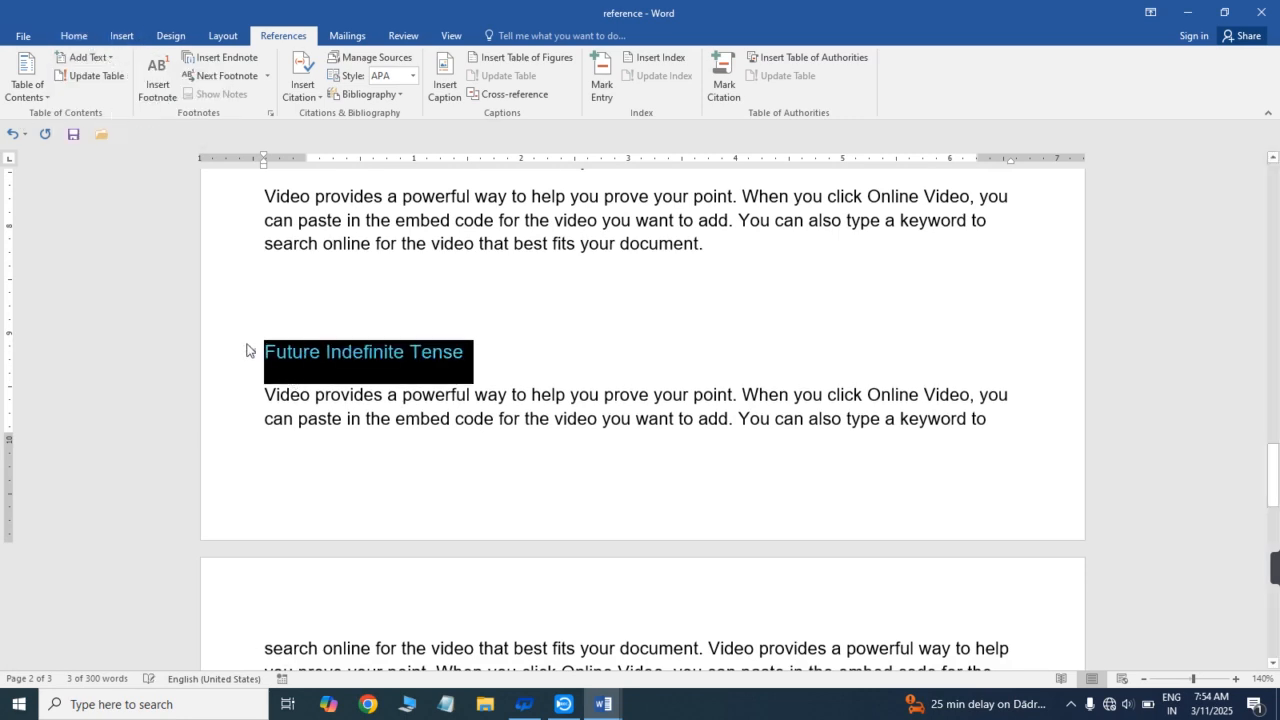
- Insert a page break directly before the Future Indefinite Tense subheading
click(268, 354)
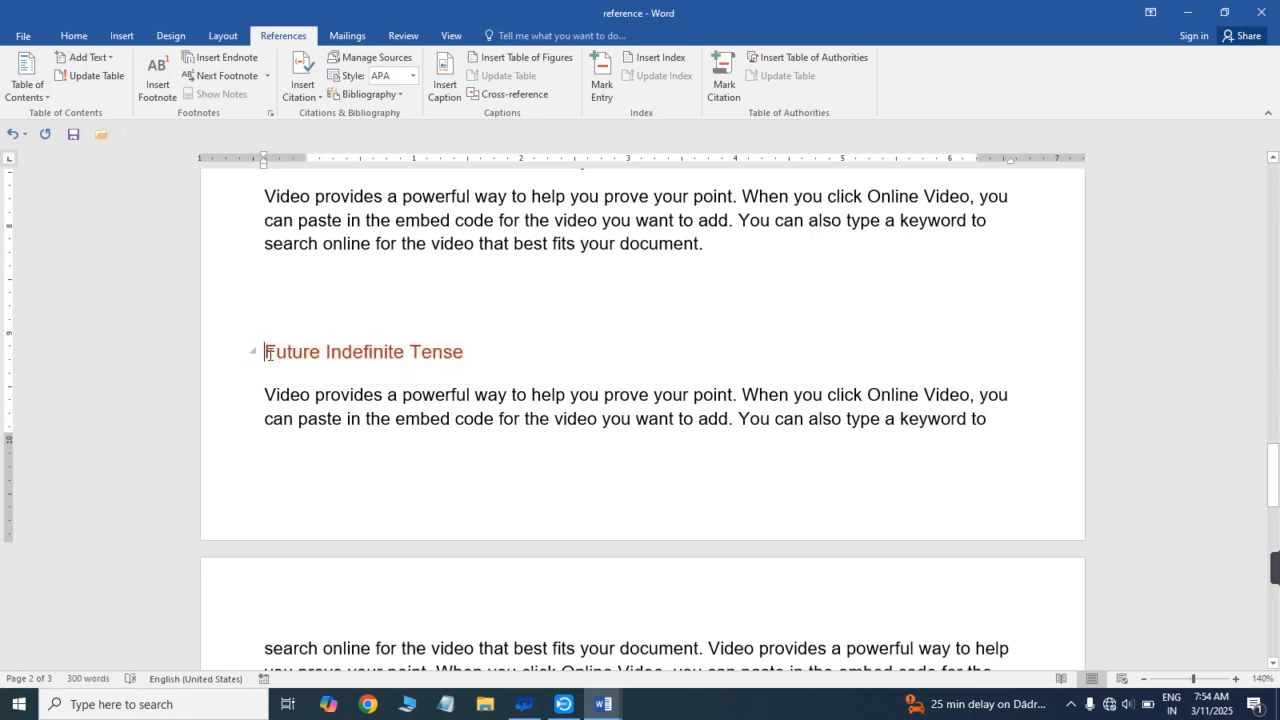
key(ctrl+Return)
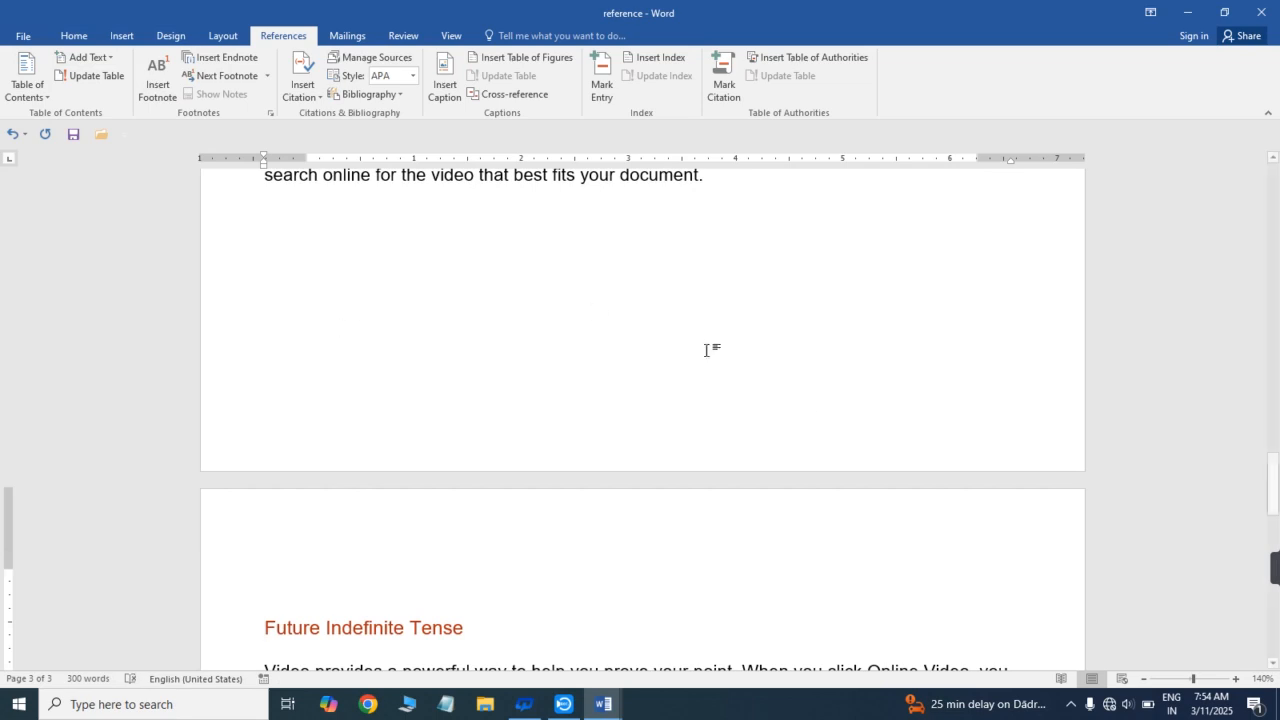
drag(1274, 459, 1276, 560)
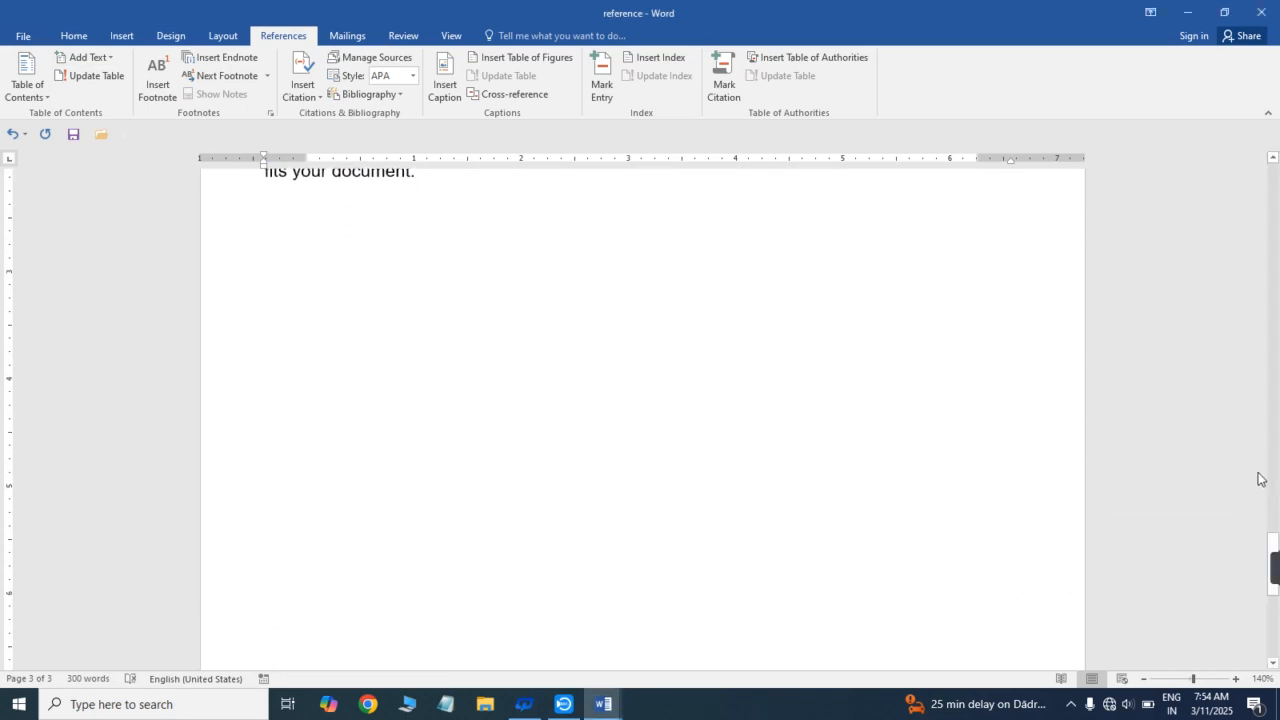
- Insert an Automatic Table 1 table of contents directly before the Future Indefinite Tense subheading and review its entries
scroll(444, 292, up, 20)
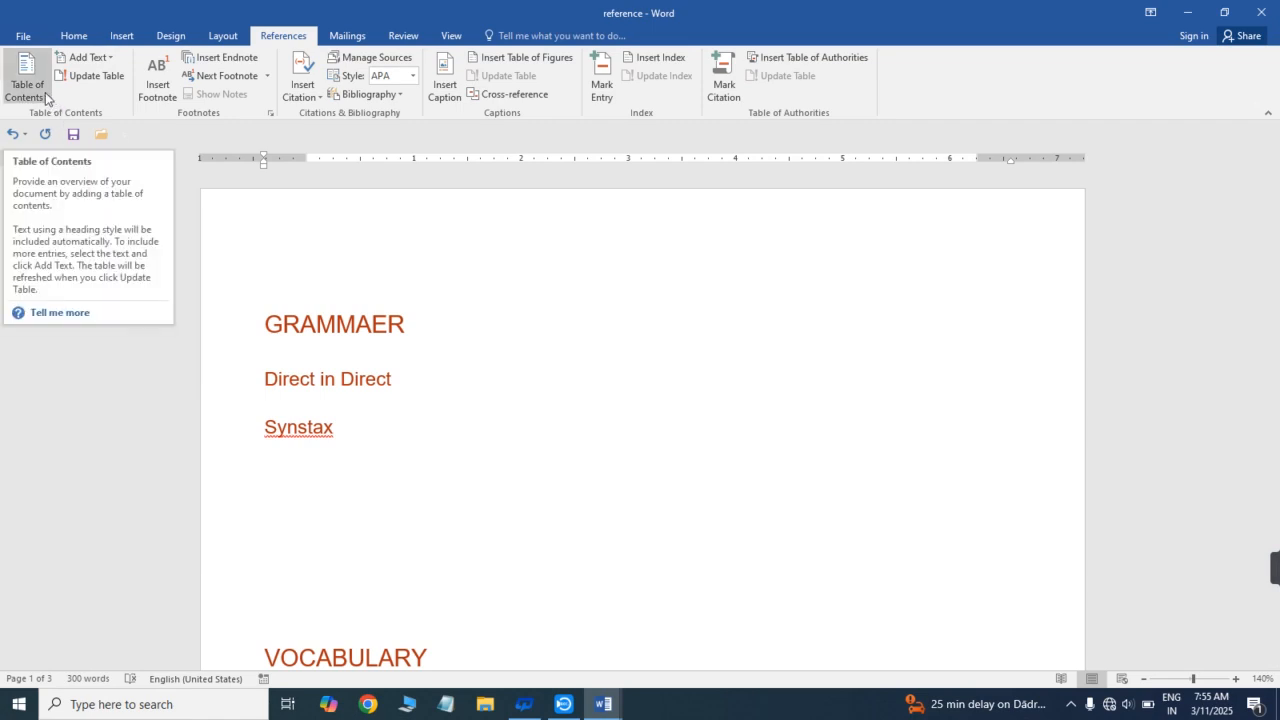
click(46, 98)
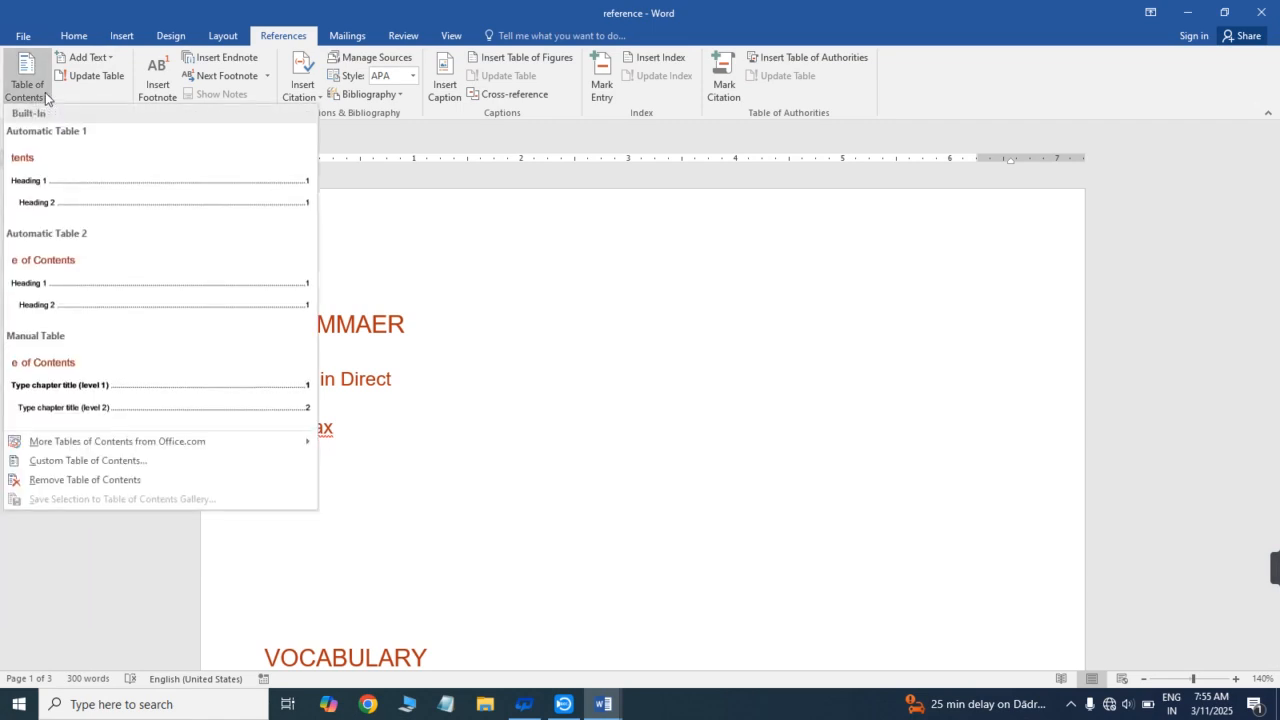
click(66, 168)
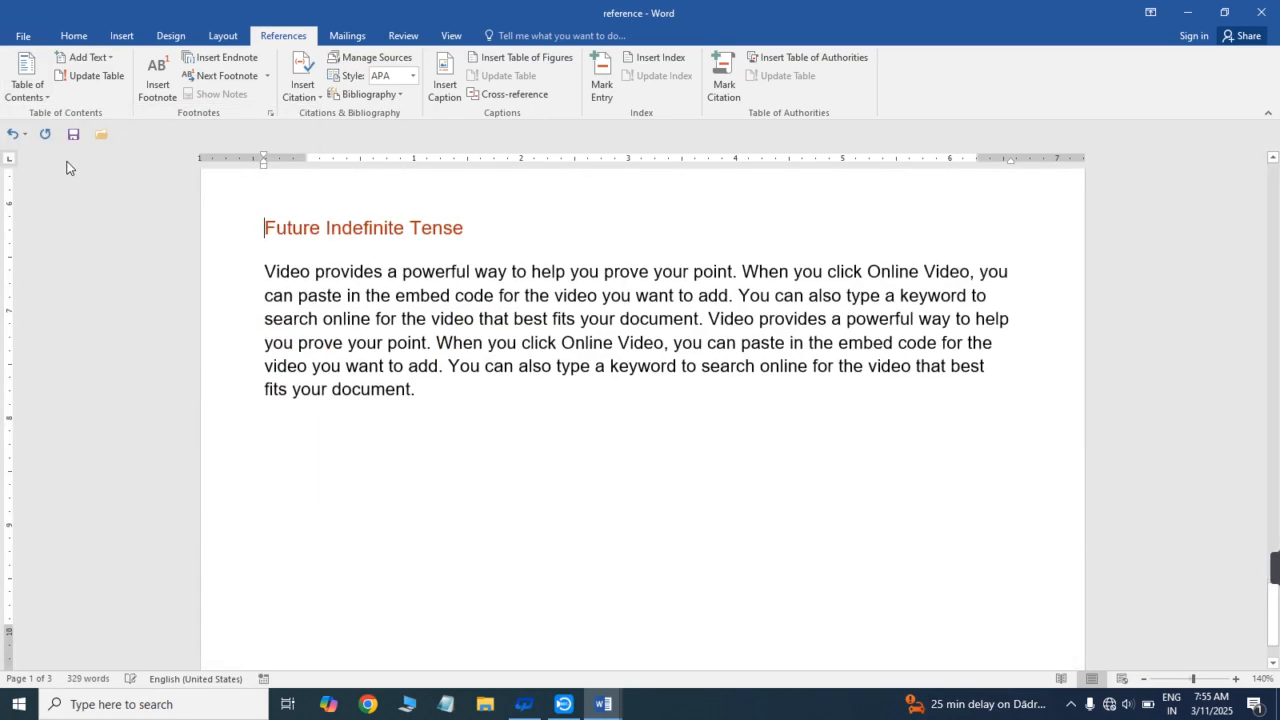
mouse_move(1276, 572)
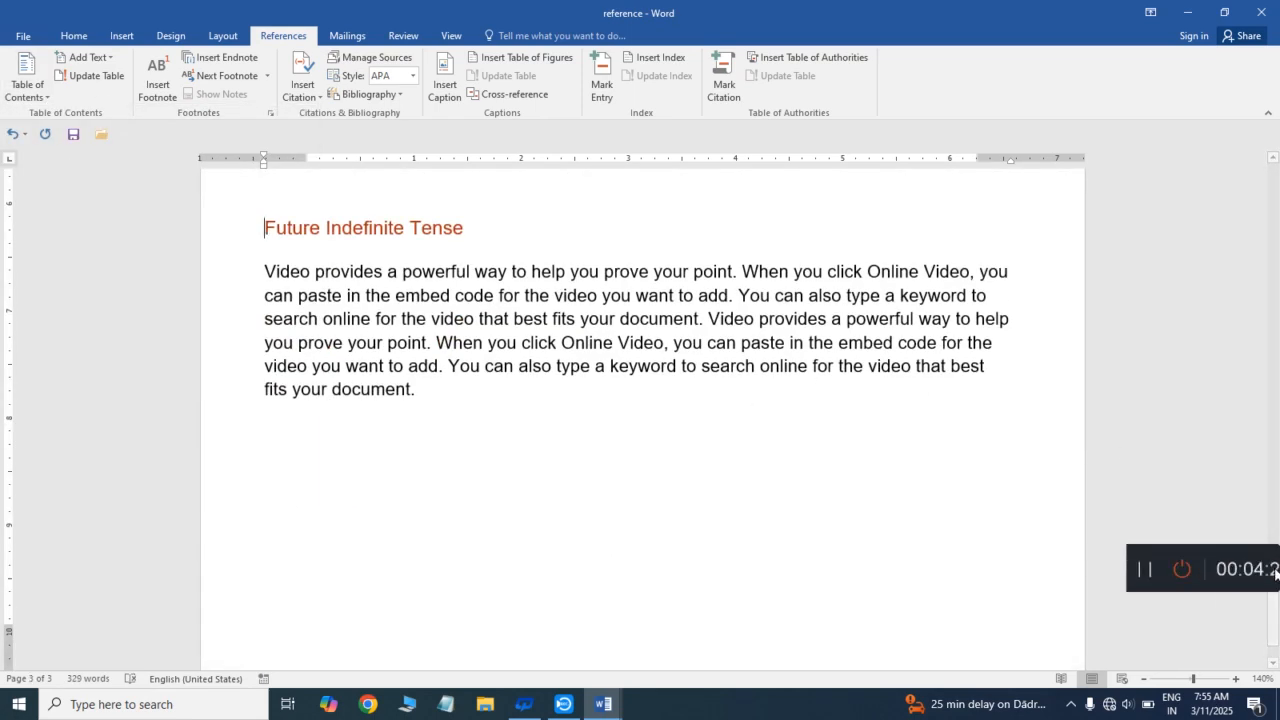
scroll(1276, 457, up, 4)
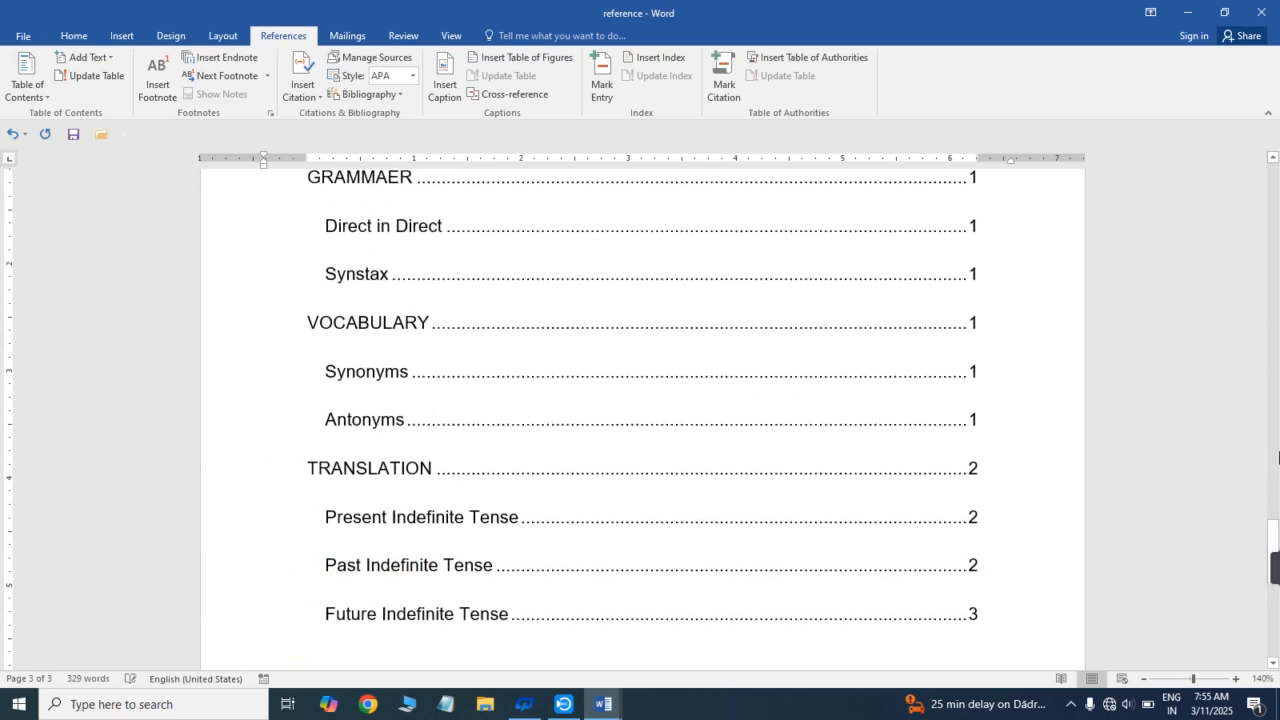
drag(1272, 537, 1274, 529)
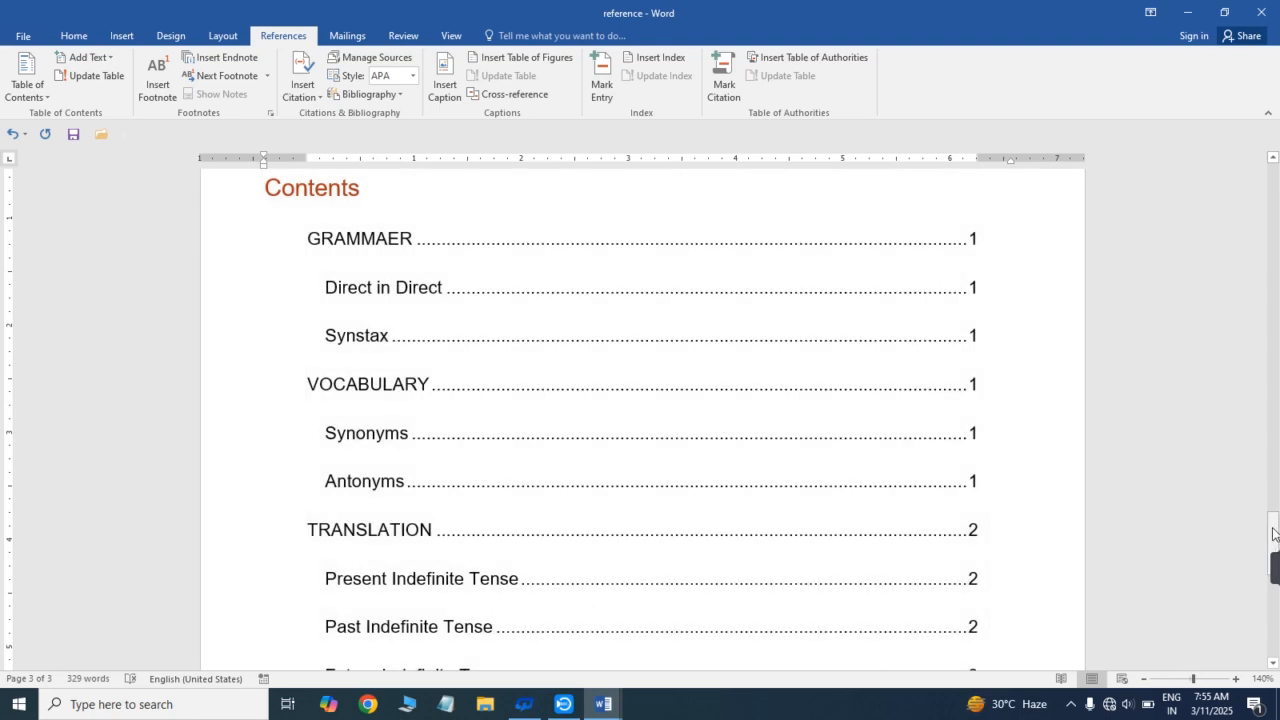
mouse_move(1277, 543)
mouse_down()
mouse_move(1277, 563)
mouse_move(1276, 320)
mouse_move(1277, 530)
mouse_up()
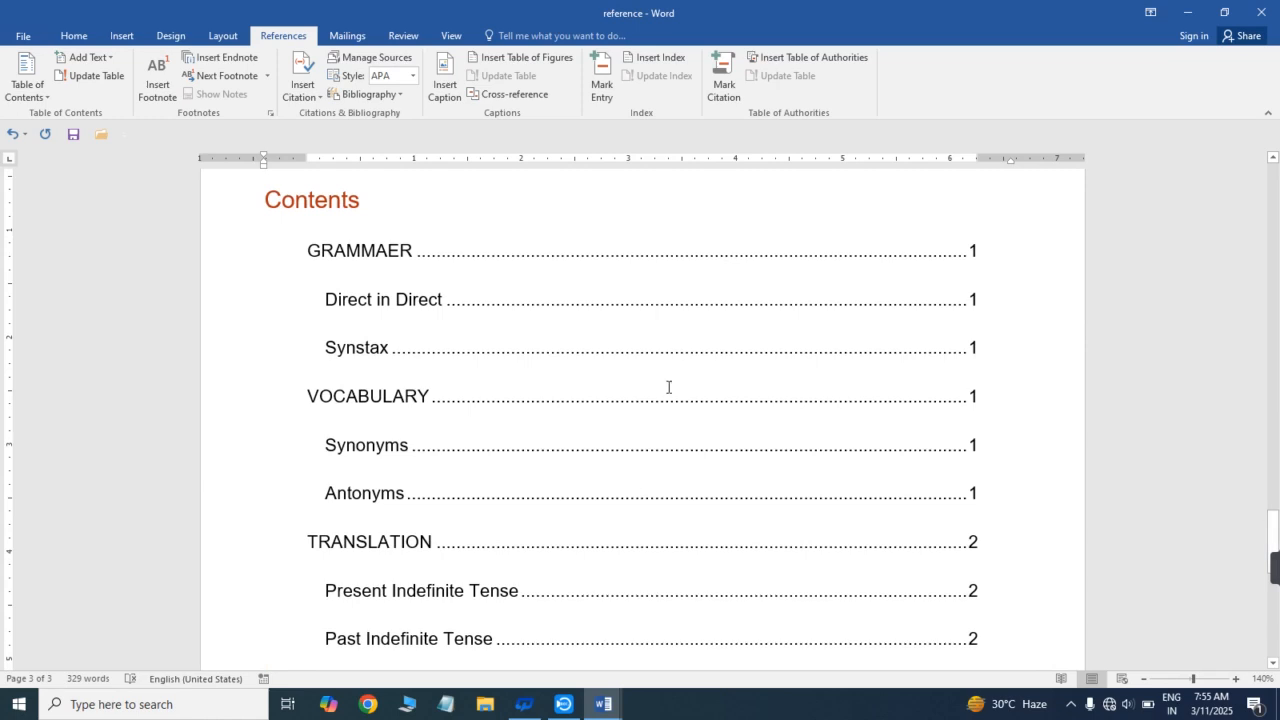
- Follow the table of contents link to the Present Indefinite Tense section and return to the table
click(316, 441)
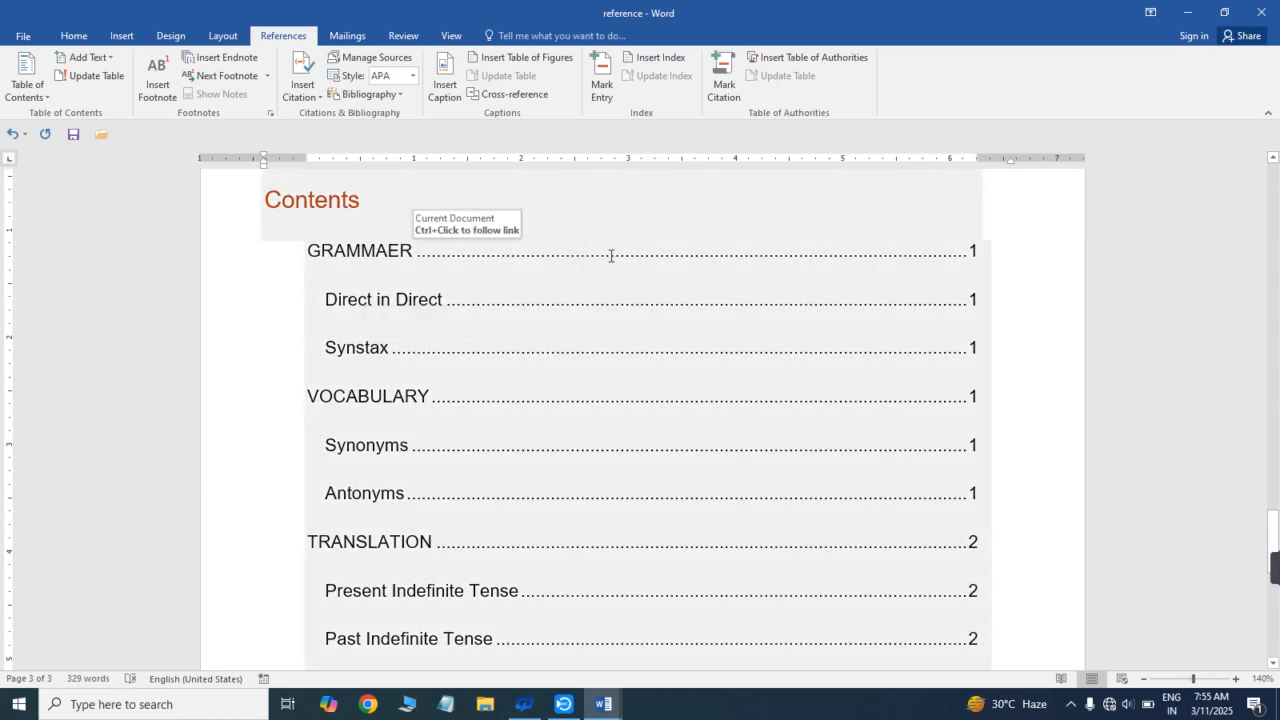
ctrl+click(557, 598)
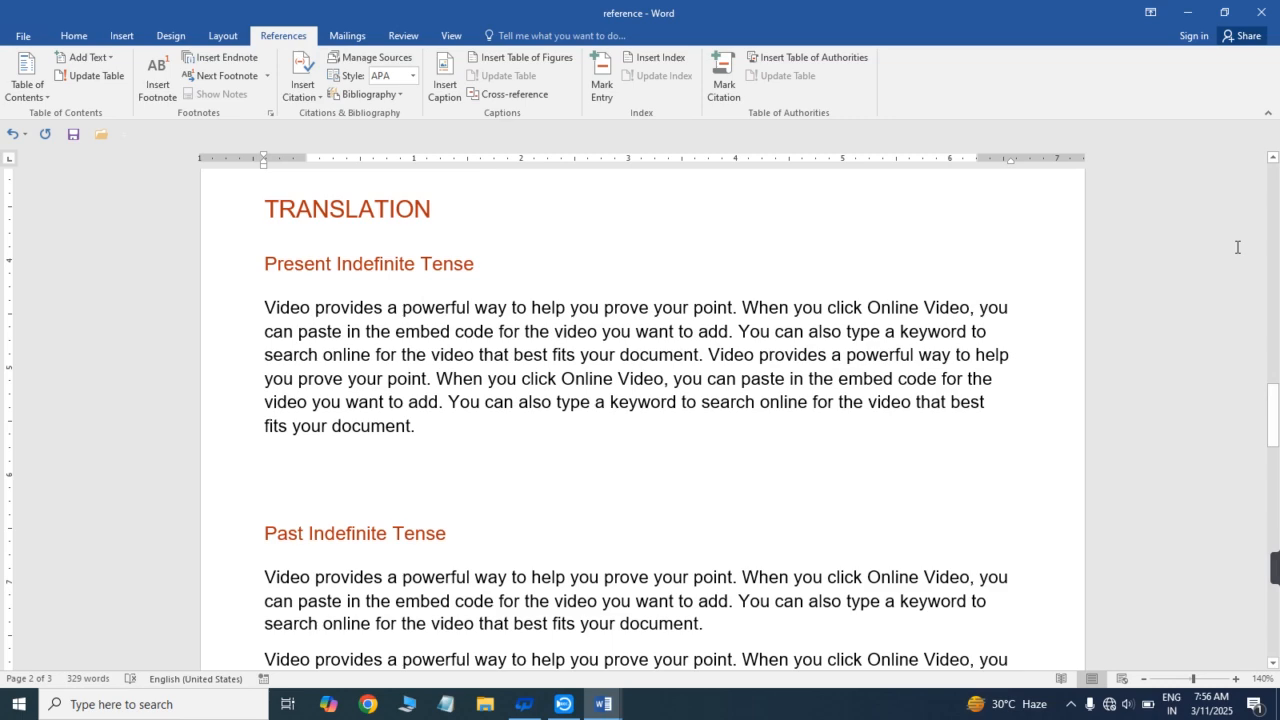
drag(1276, 440, 1276, 536)
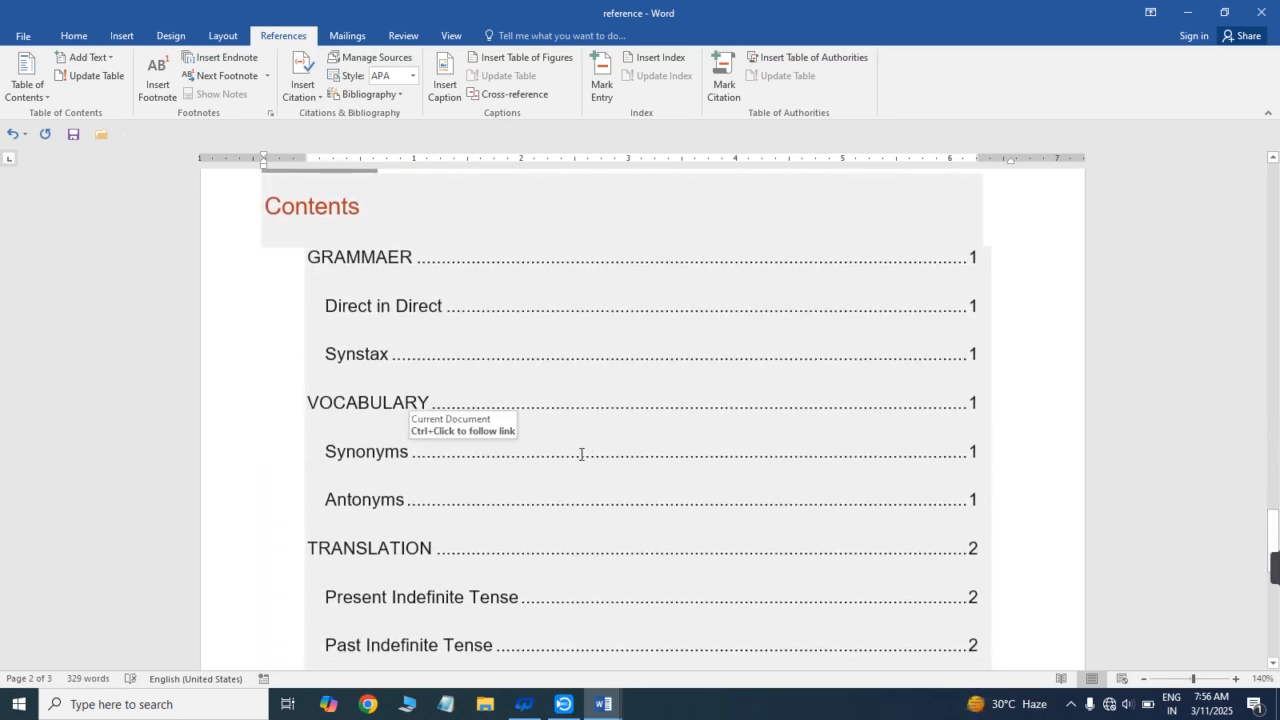
- Try deleting the dot leader after the Synonyms entry in the table of contents and undo the deletion
click(581, 454)
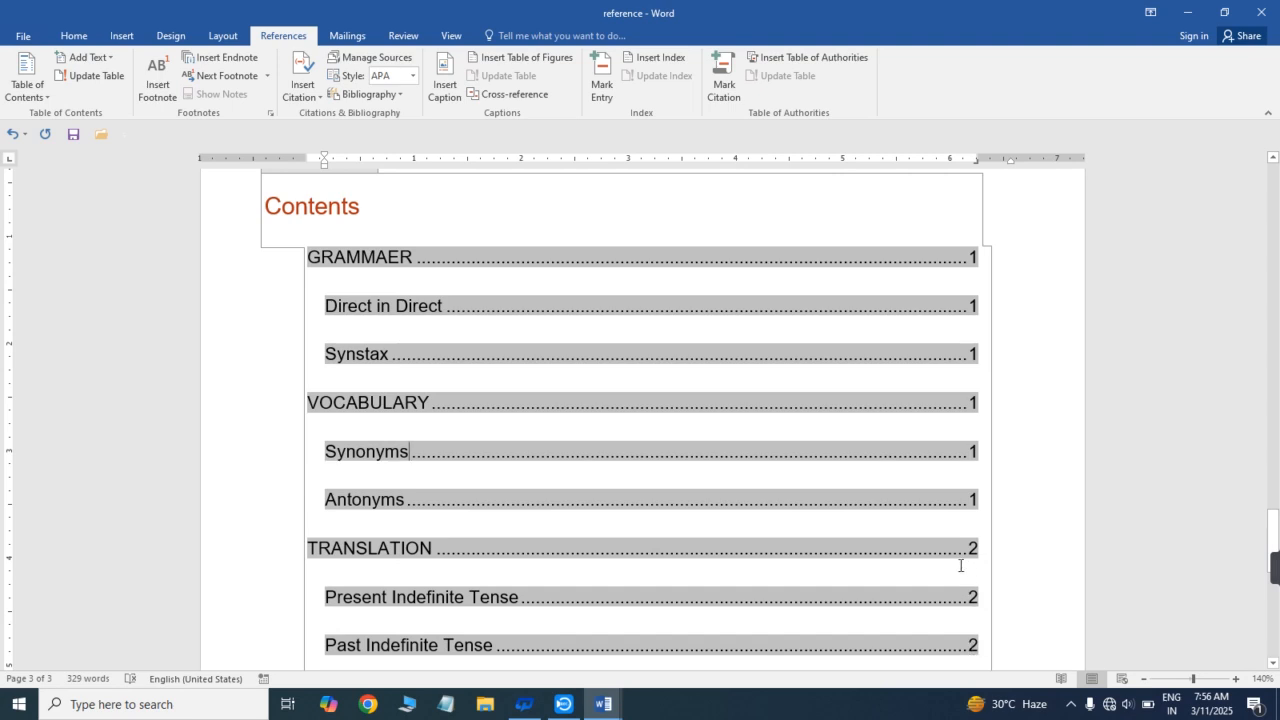
key(Delete)
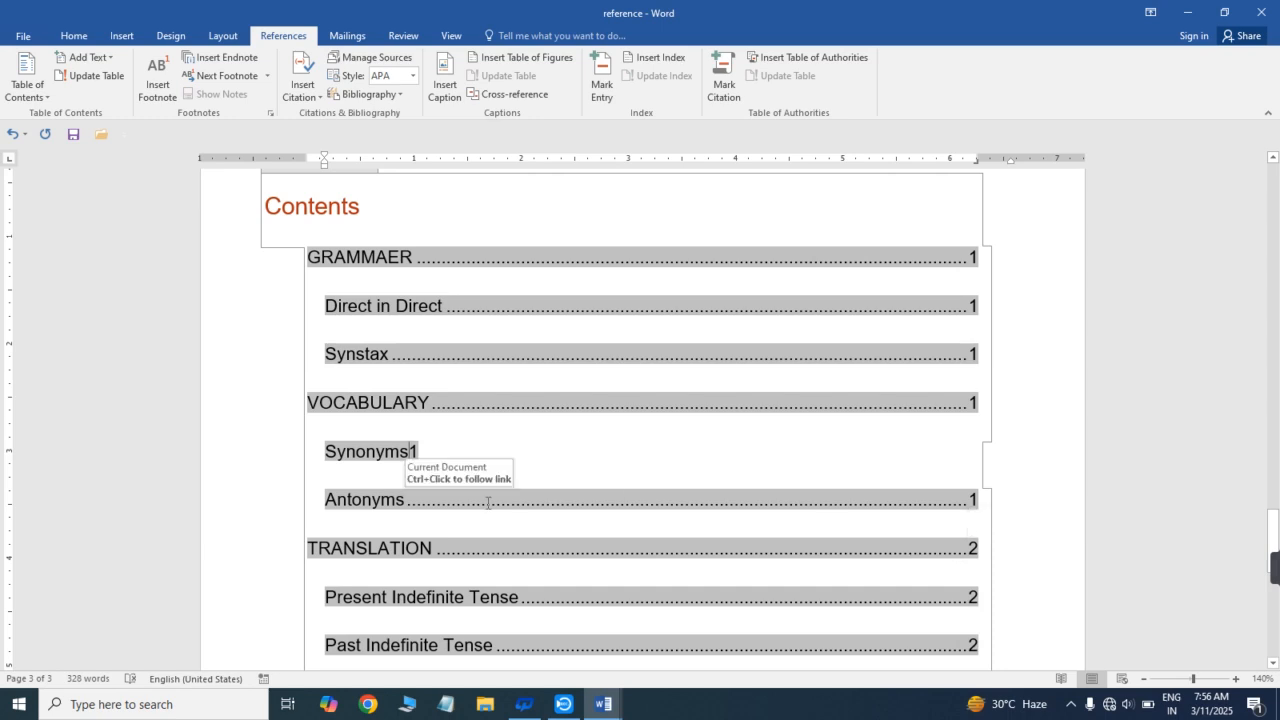
key(ctrl+z)
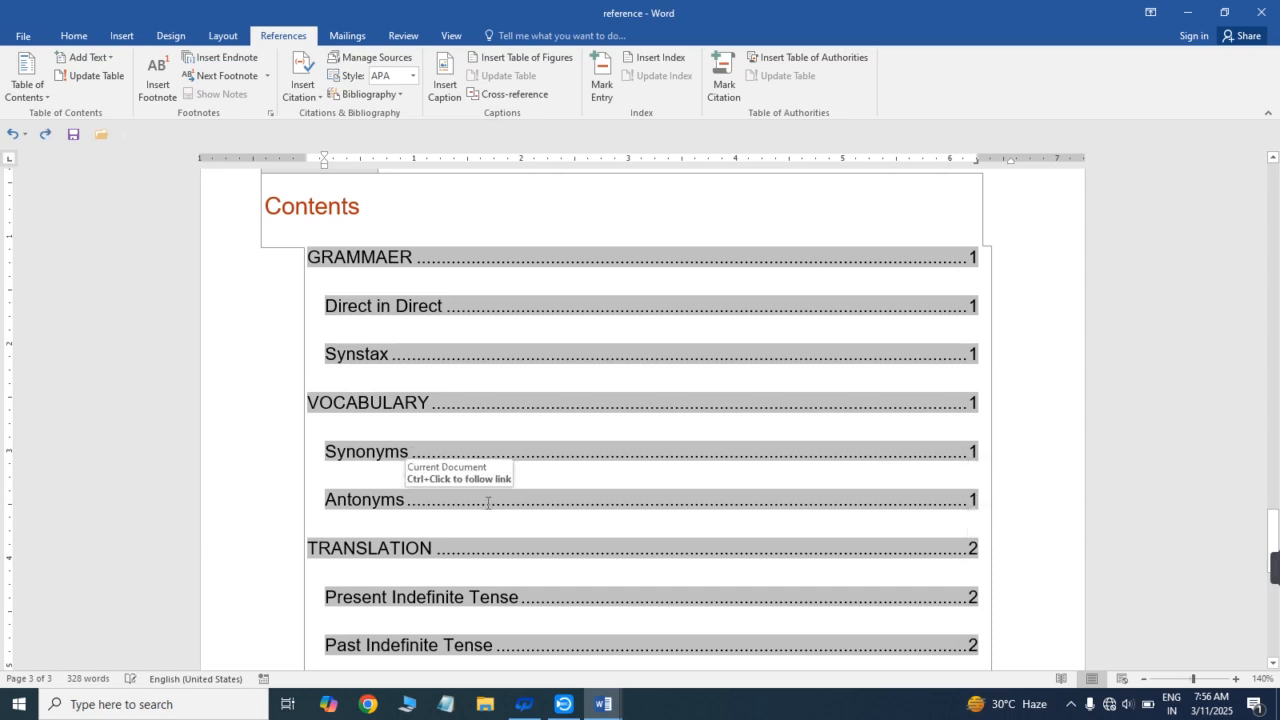
- Remove the table of contents from the document and return to the first page
click(40, 95)
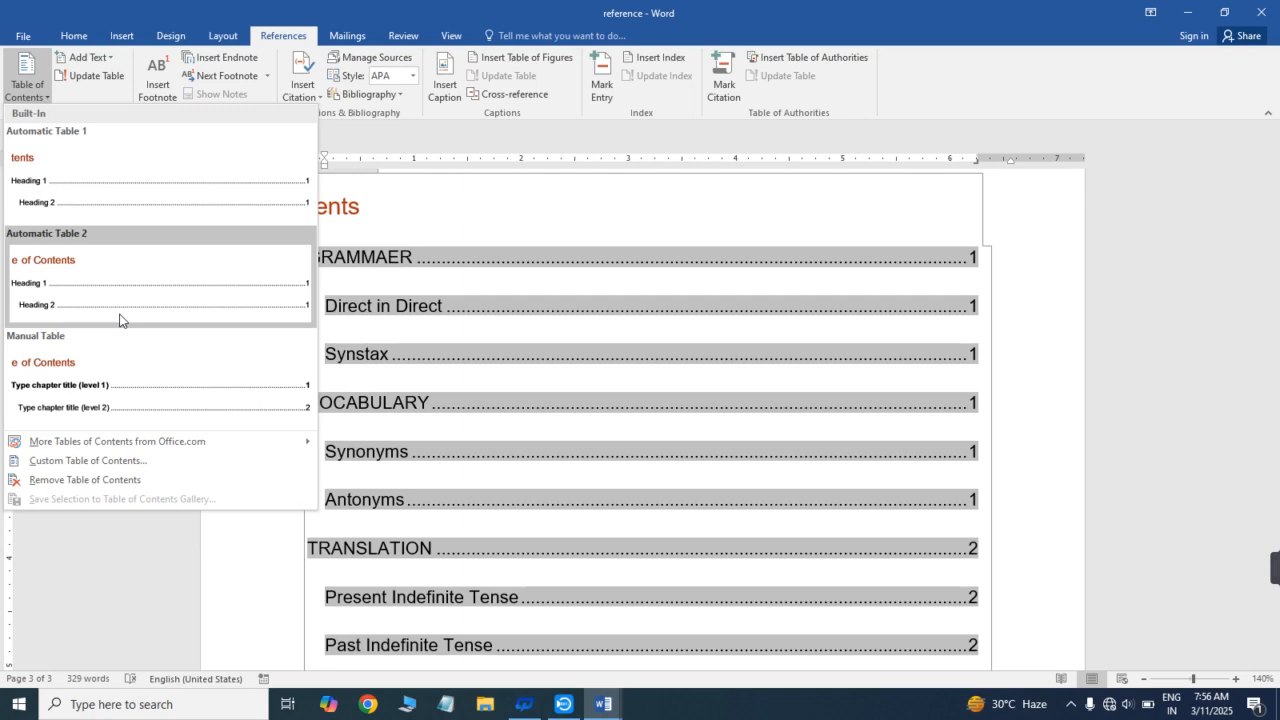
mouse_move(143, 448)
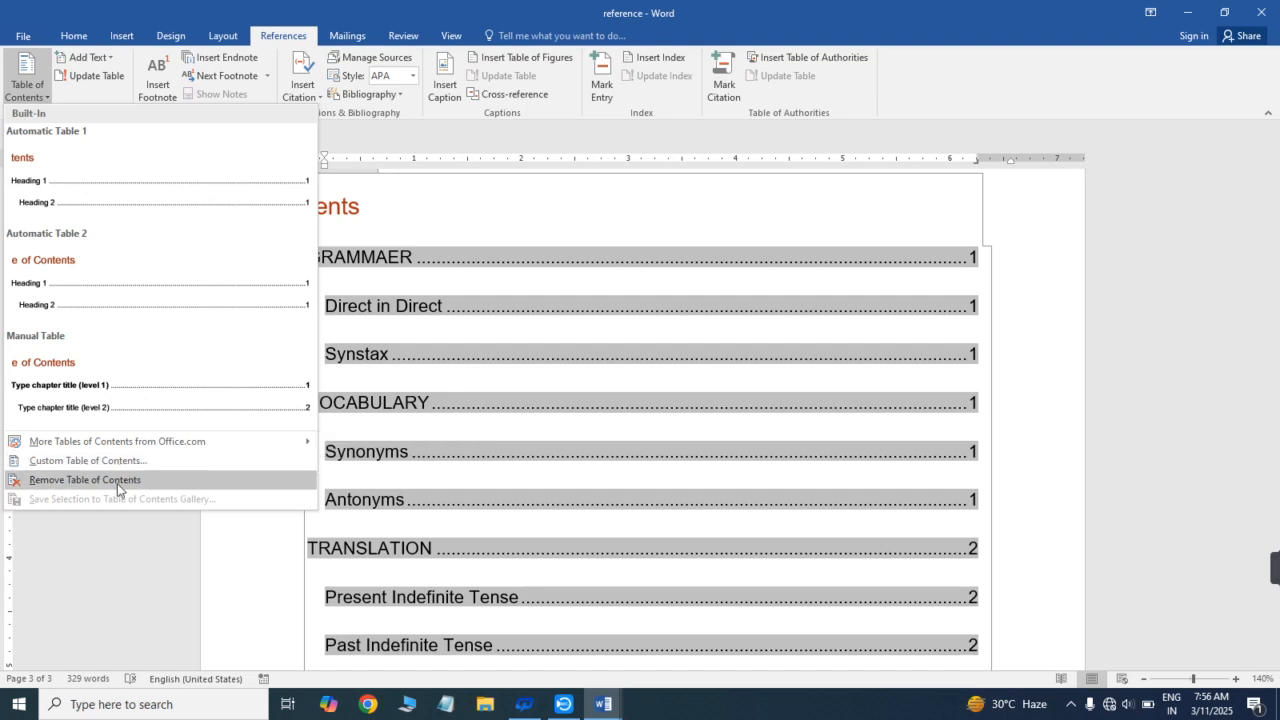
click(538, 407)
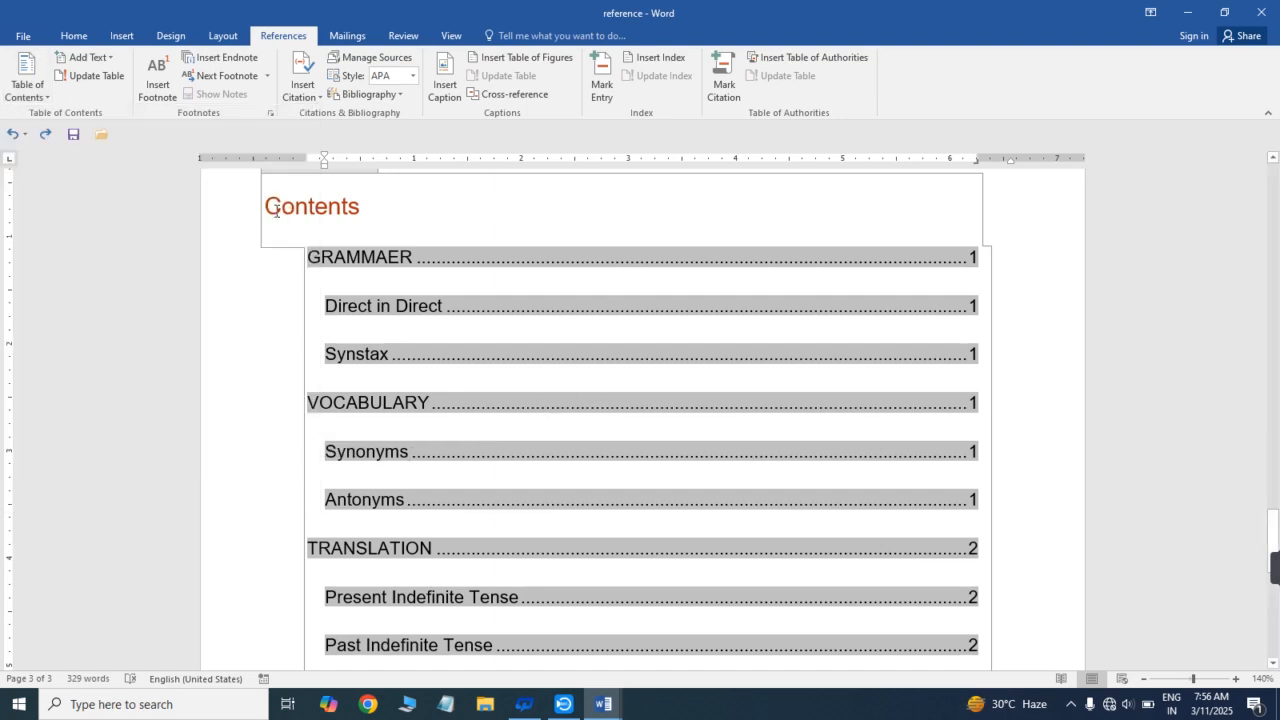
click(40, 92)
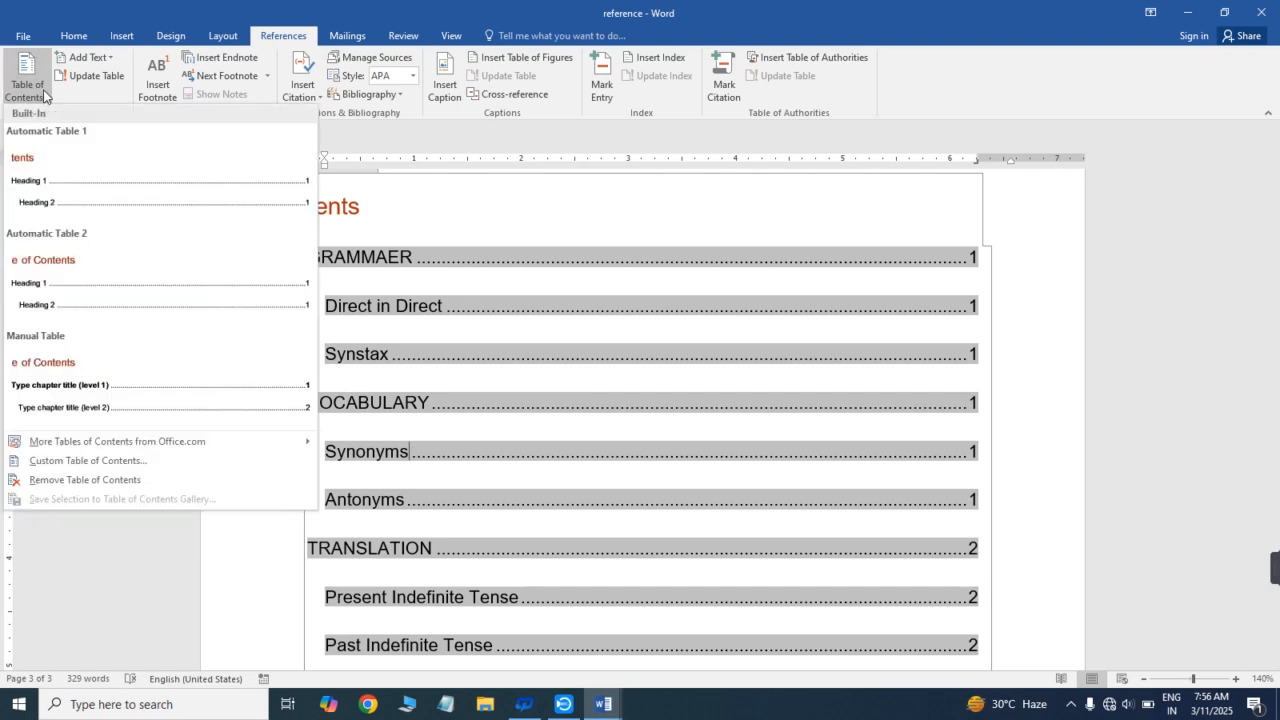
click(58, 484)
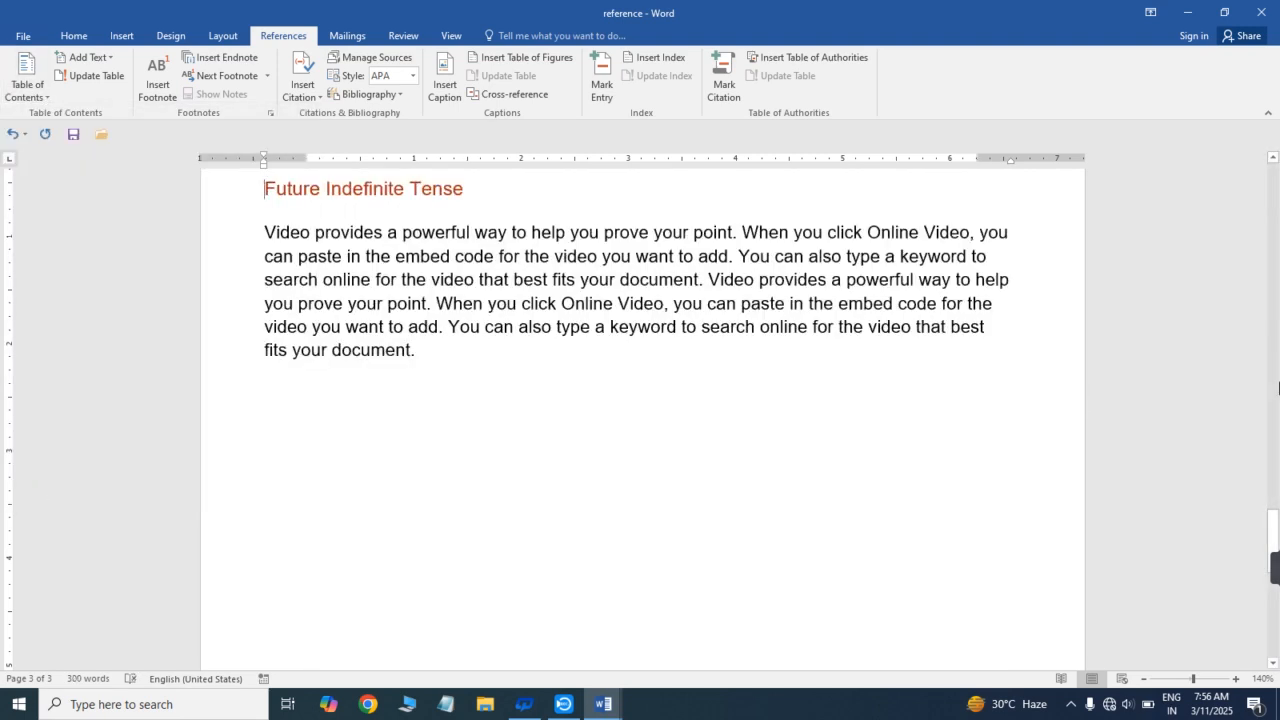
drag(1278, 539, 1143, 148)
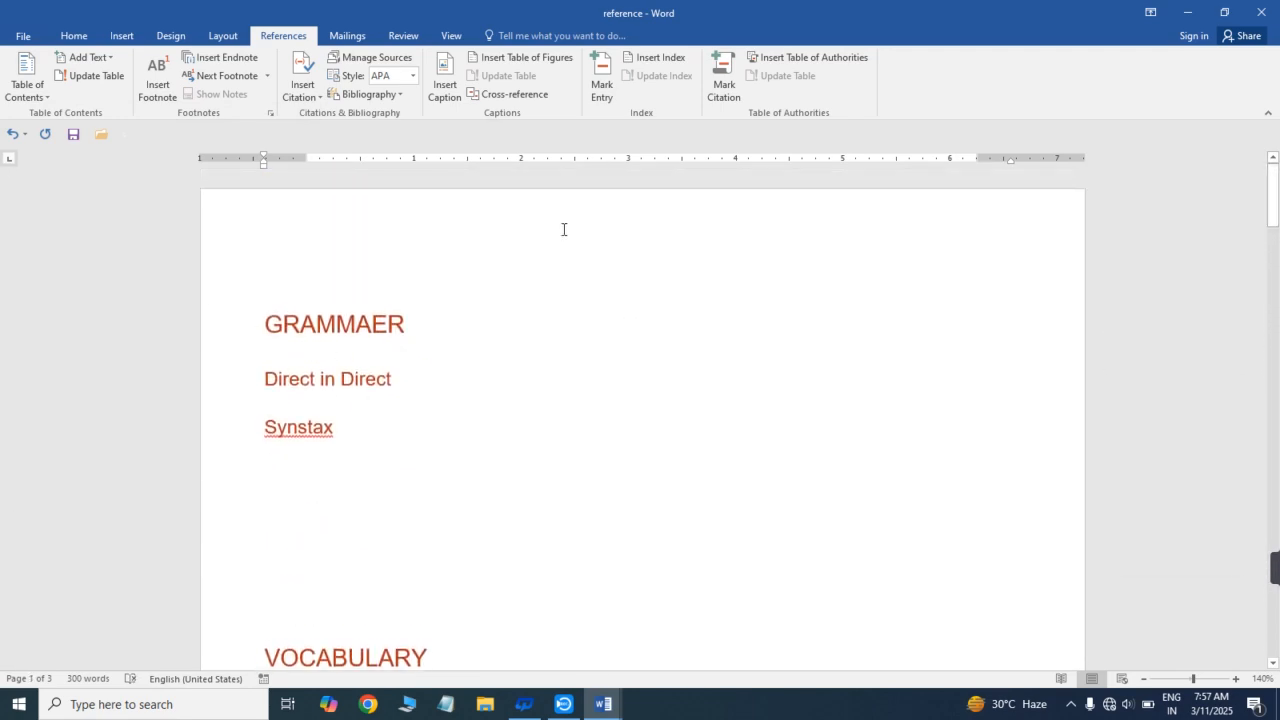
- Try to update the removed table of contents and undo its removal
click(42, 97)
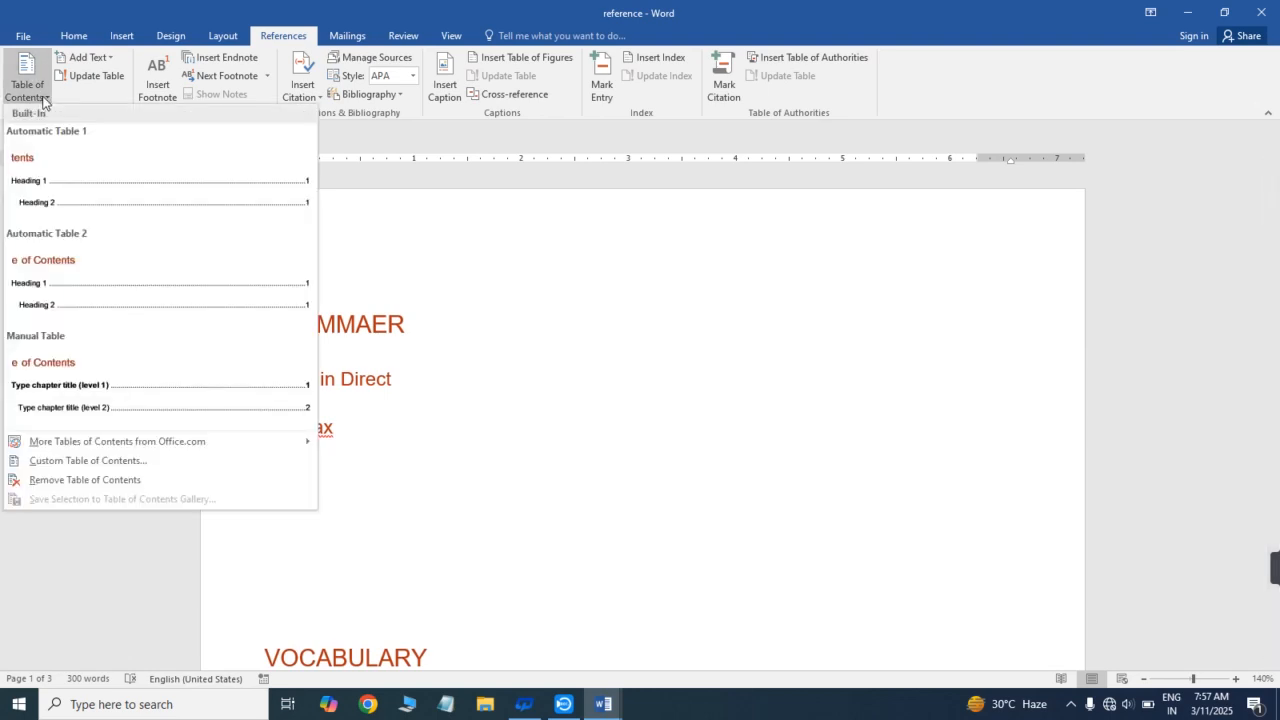
click(104, 88)
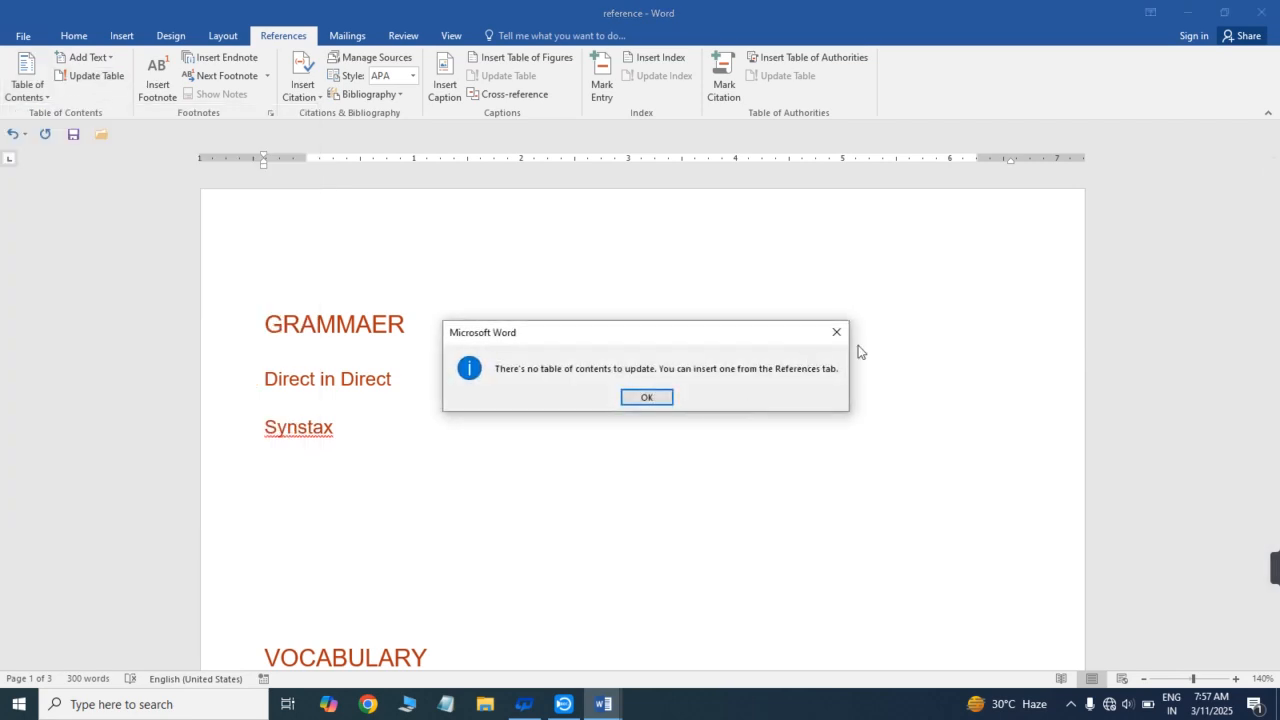
click(837, 332)
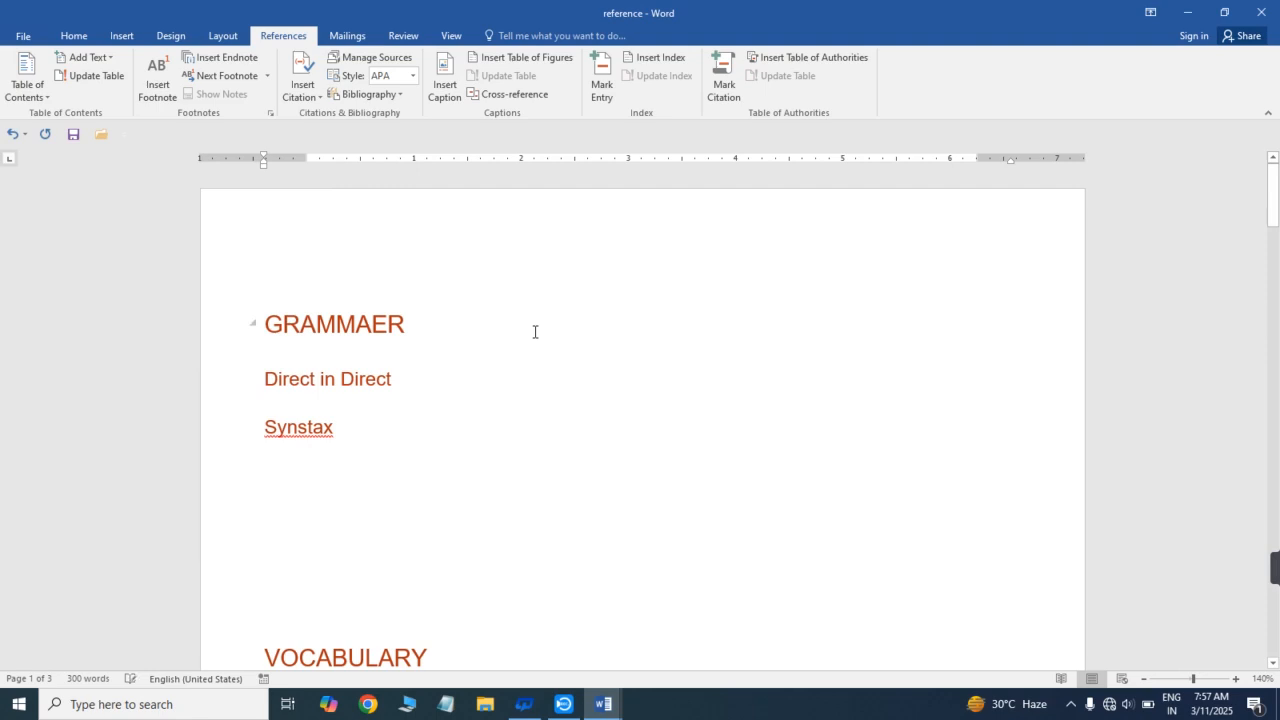
key(ctrl+z)
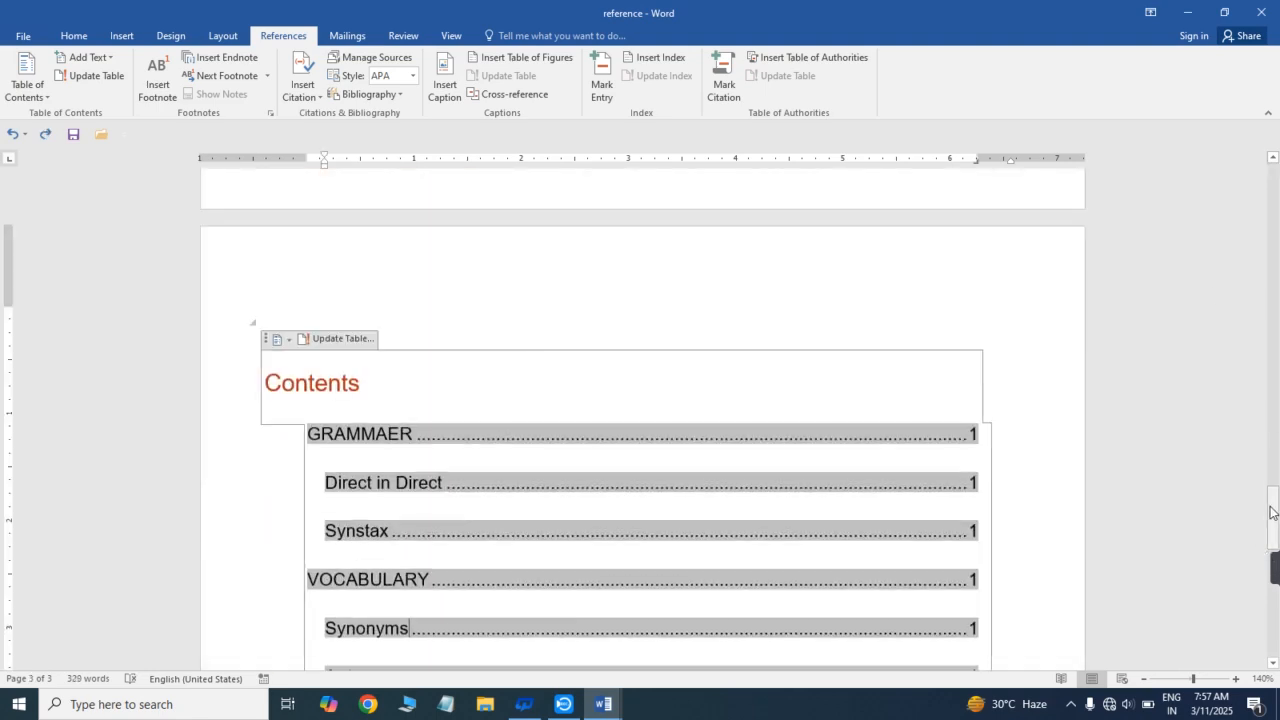
- Add the line "Past indefinite Tense" at the left margin directly below the Future Indefinite Tense paragraph
mouse_move(1272, 512)
mouse_down()
mouse_move(1272, 492)
mouse_move(1274, 615)
mouse_move(1274, 575)
mouse_up()
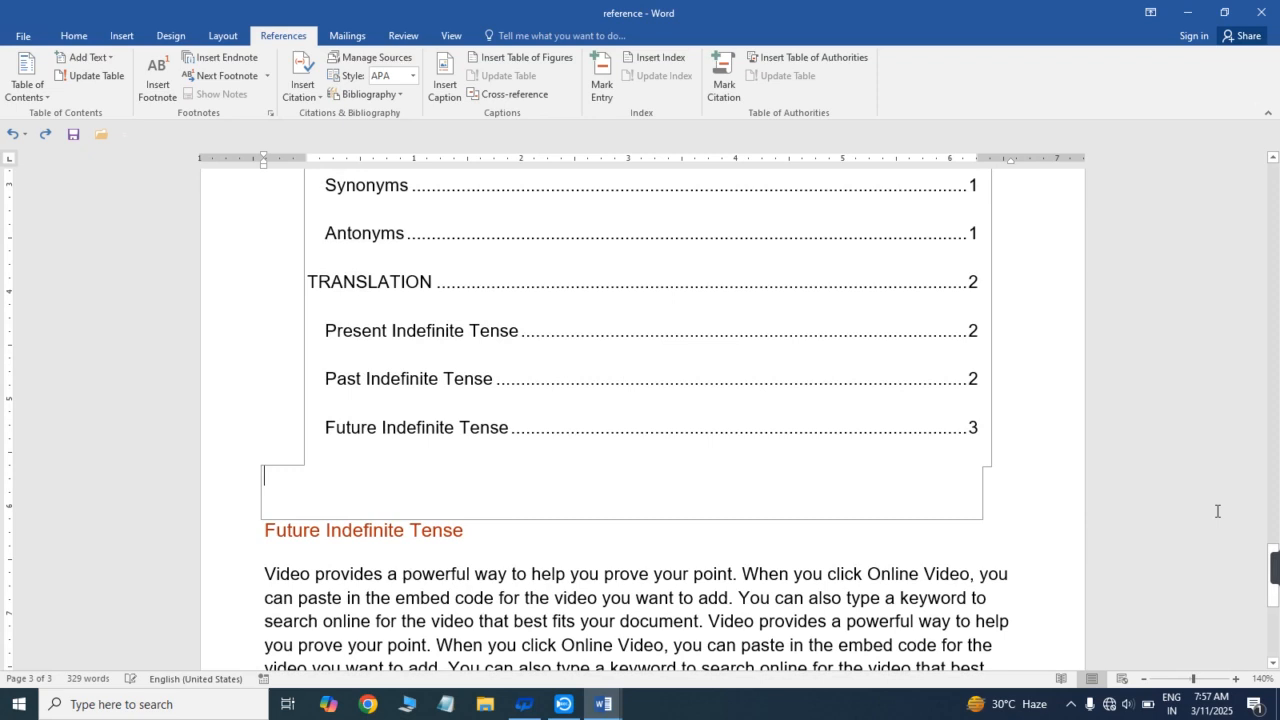
click(1206, 548)
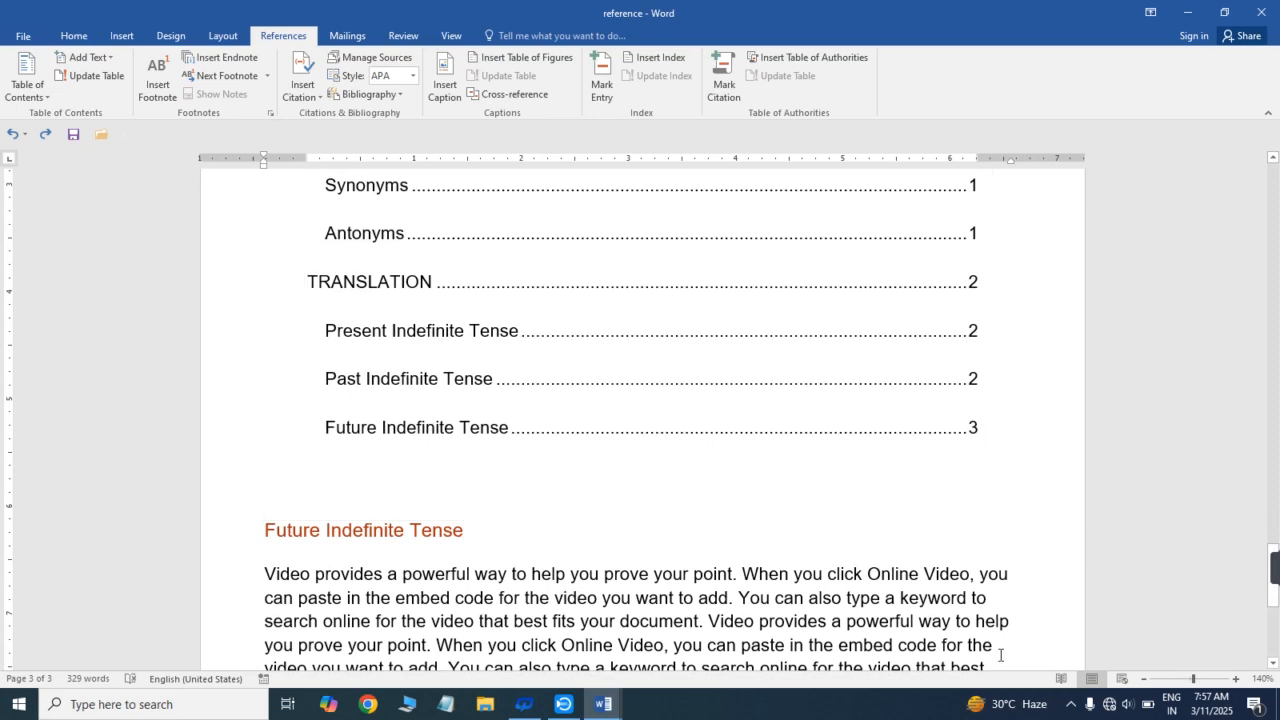
key(Down)
key(Down)
key(Down)
key(Down)
key(Down)
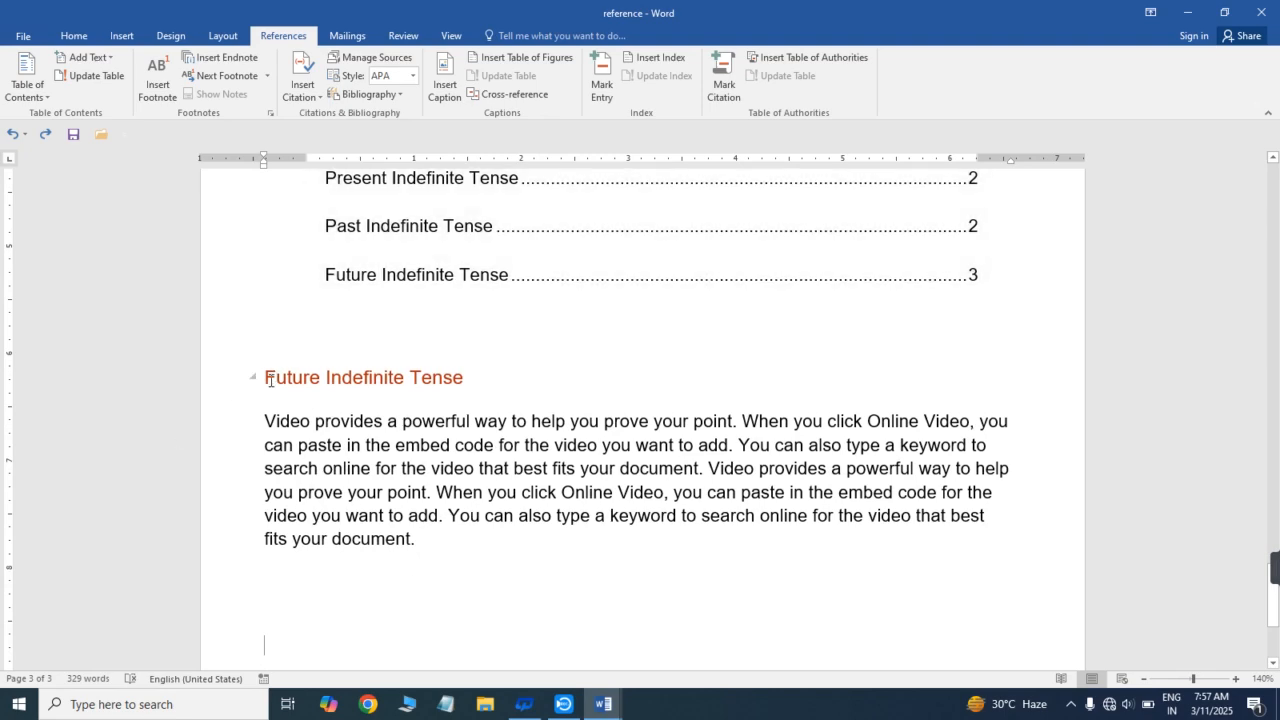
drag(266, 378, 464, 384)
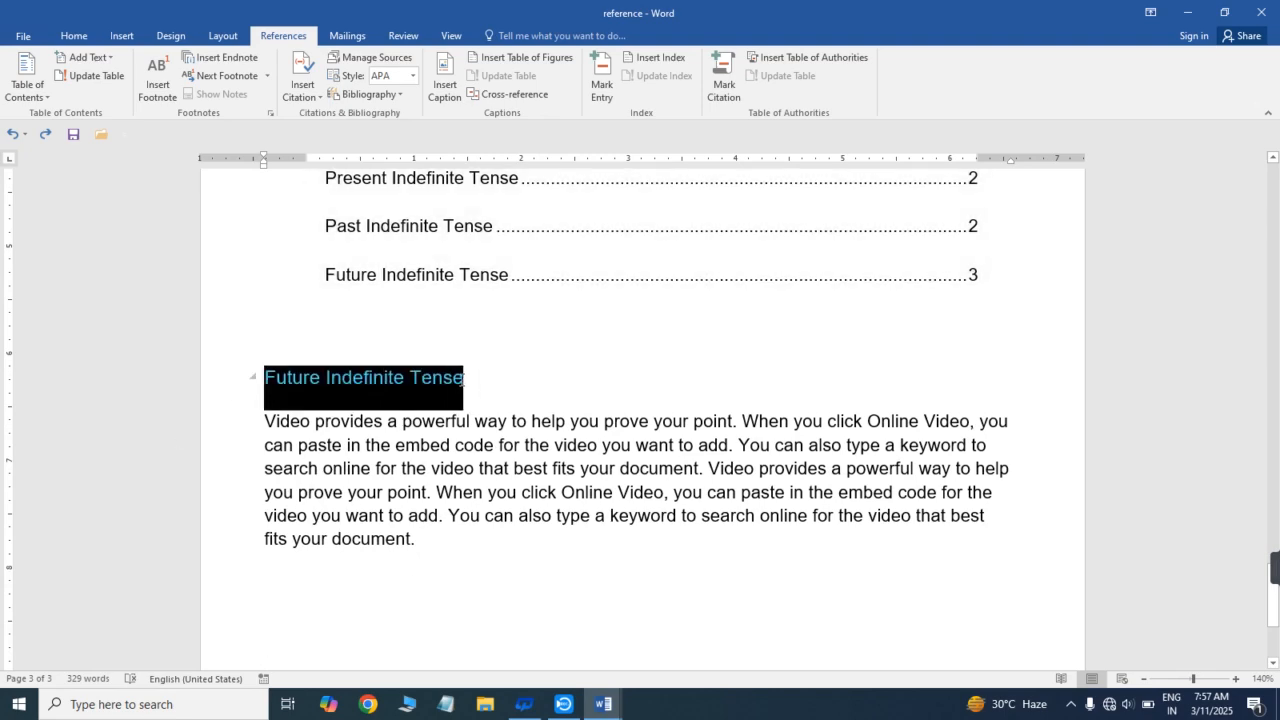
click(314, 592)
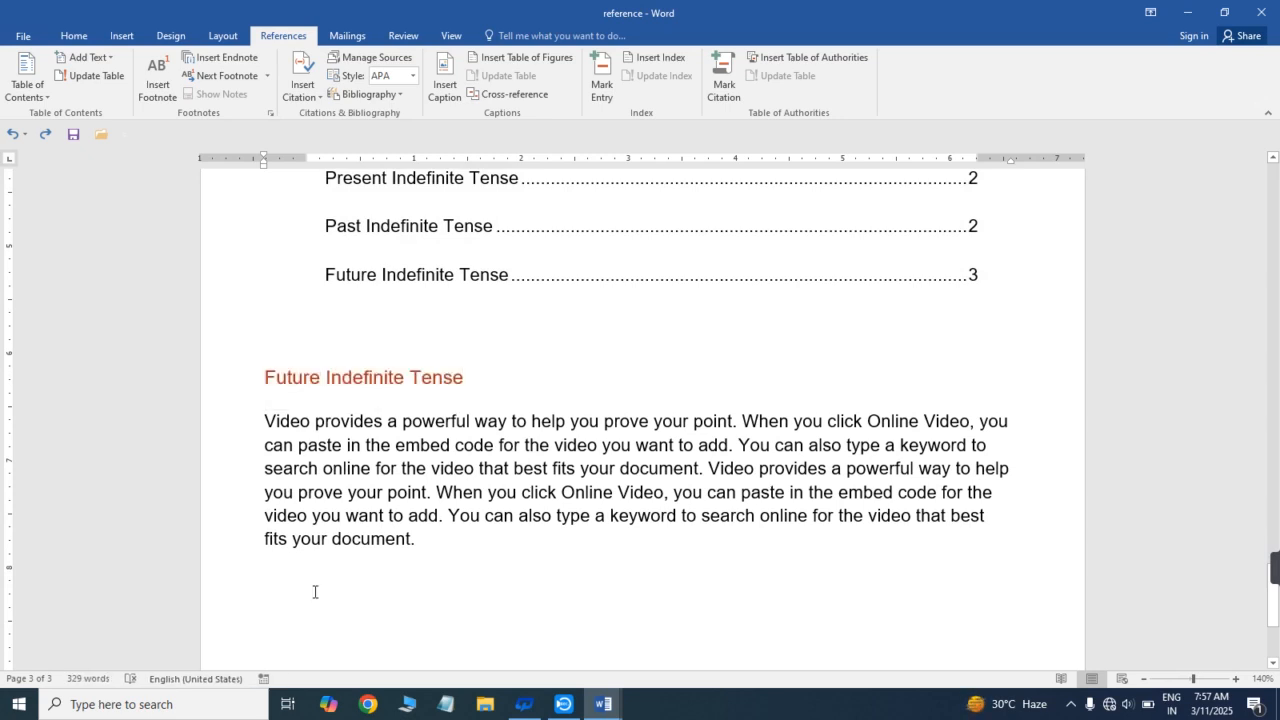
text(PAST)
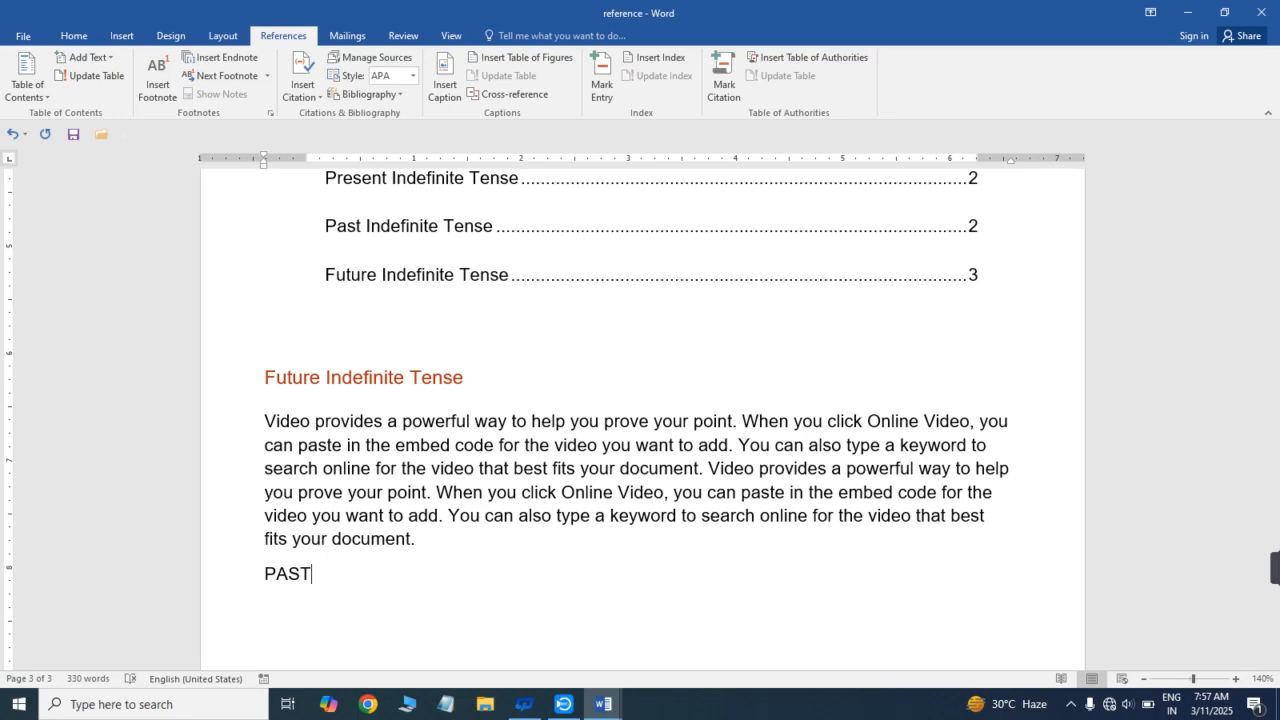
key(Home)
key(BackSpace)
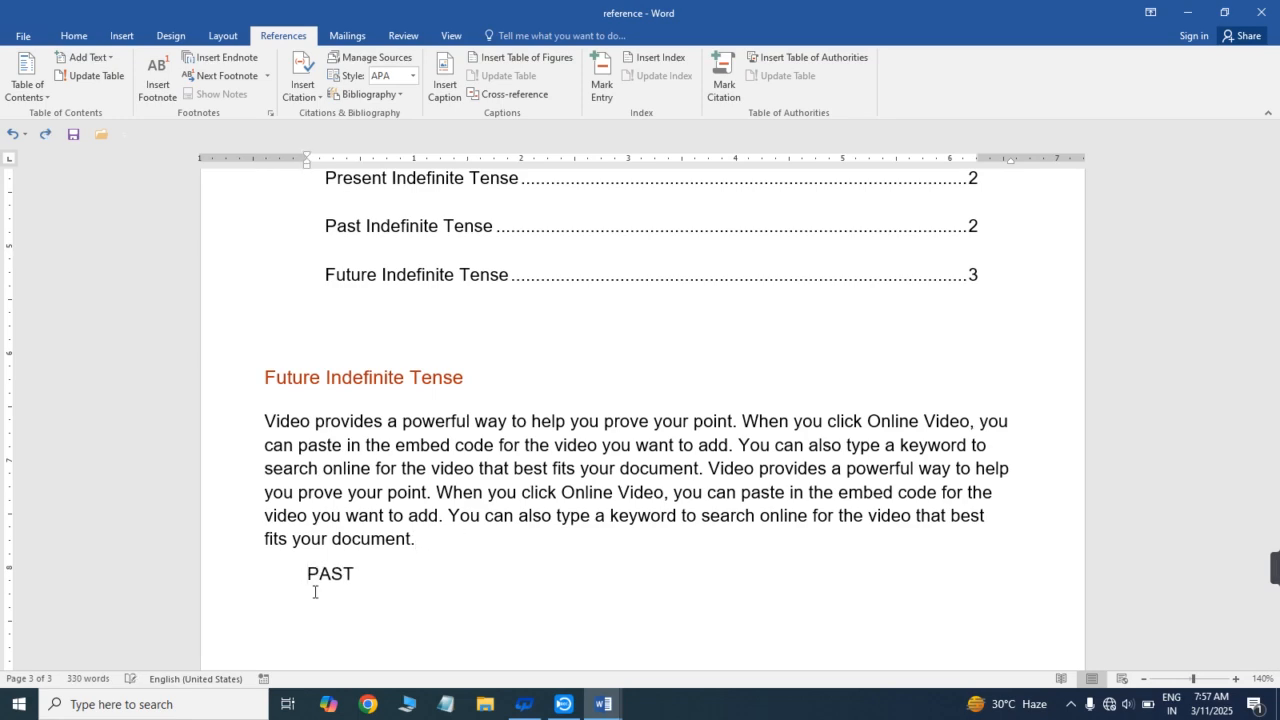
key(BackSpace)
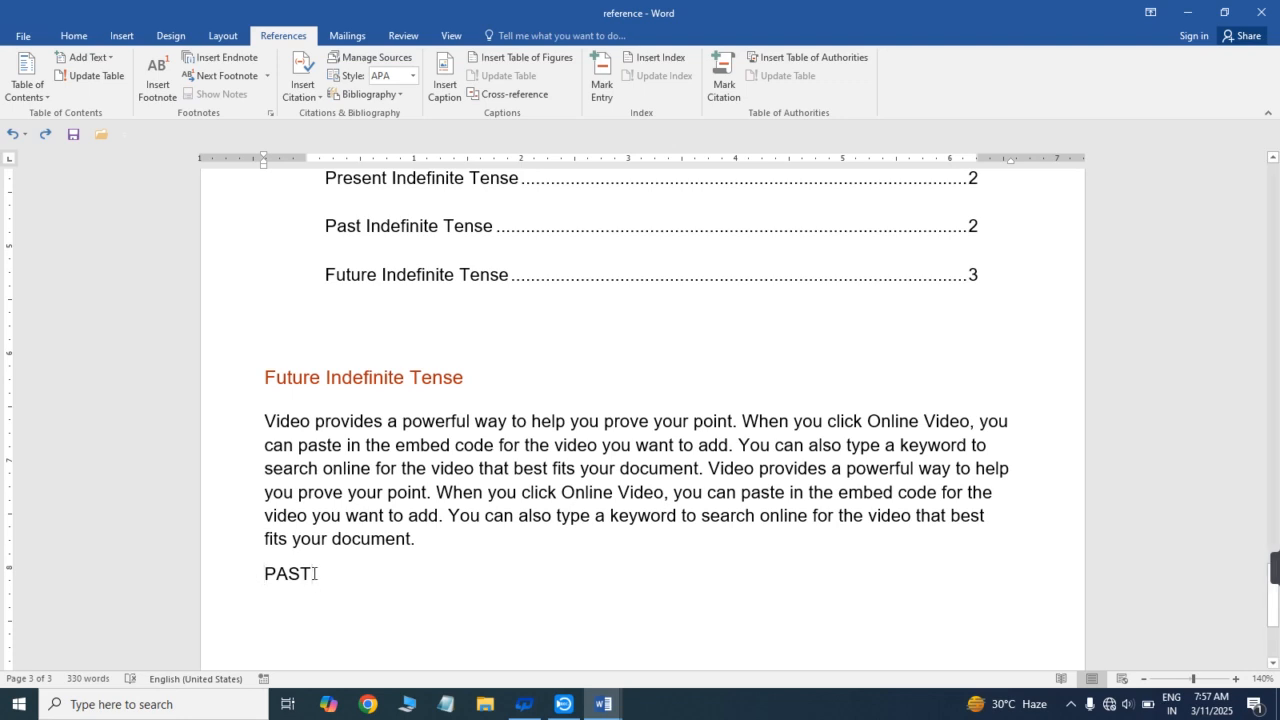
key(BackSpace)
key(BackSpace)
key(BackSpace)
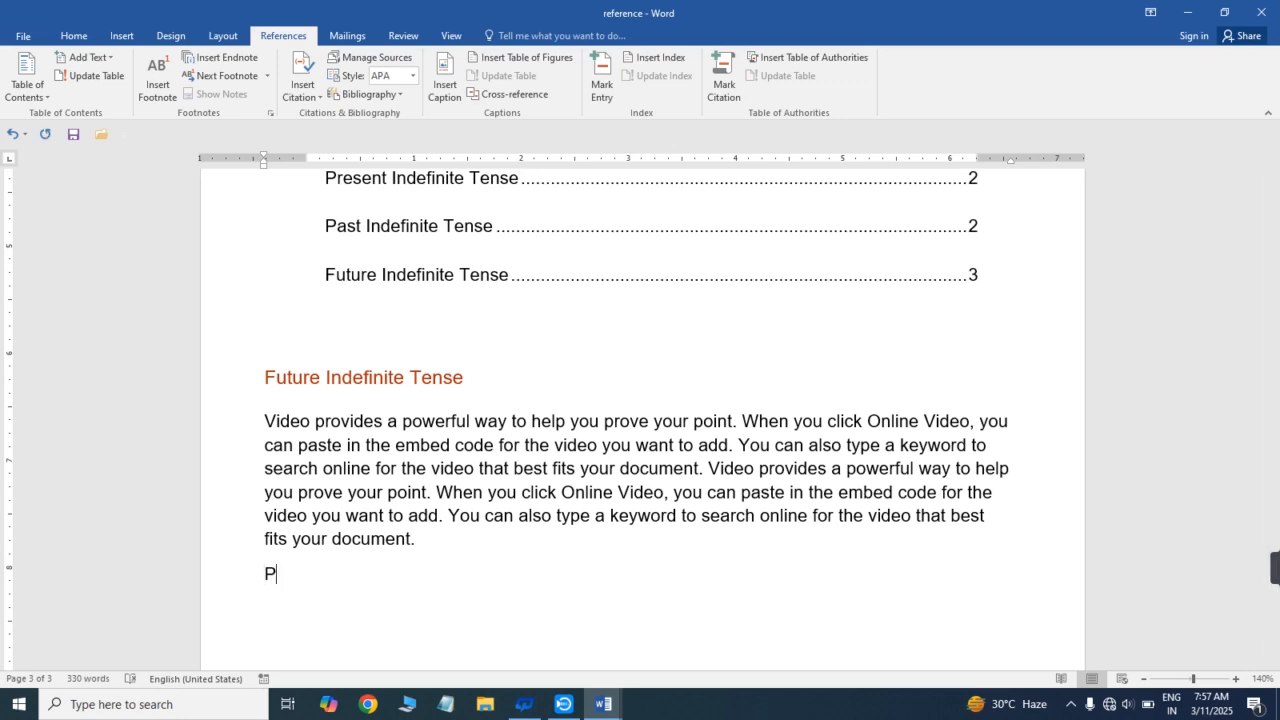
text(ast indefinite)
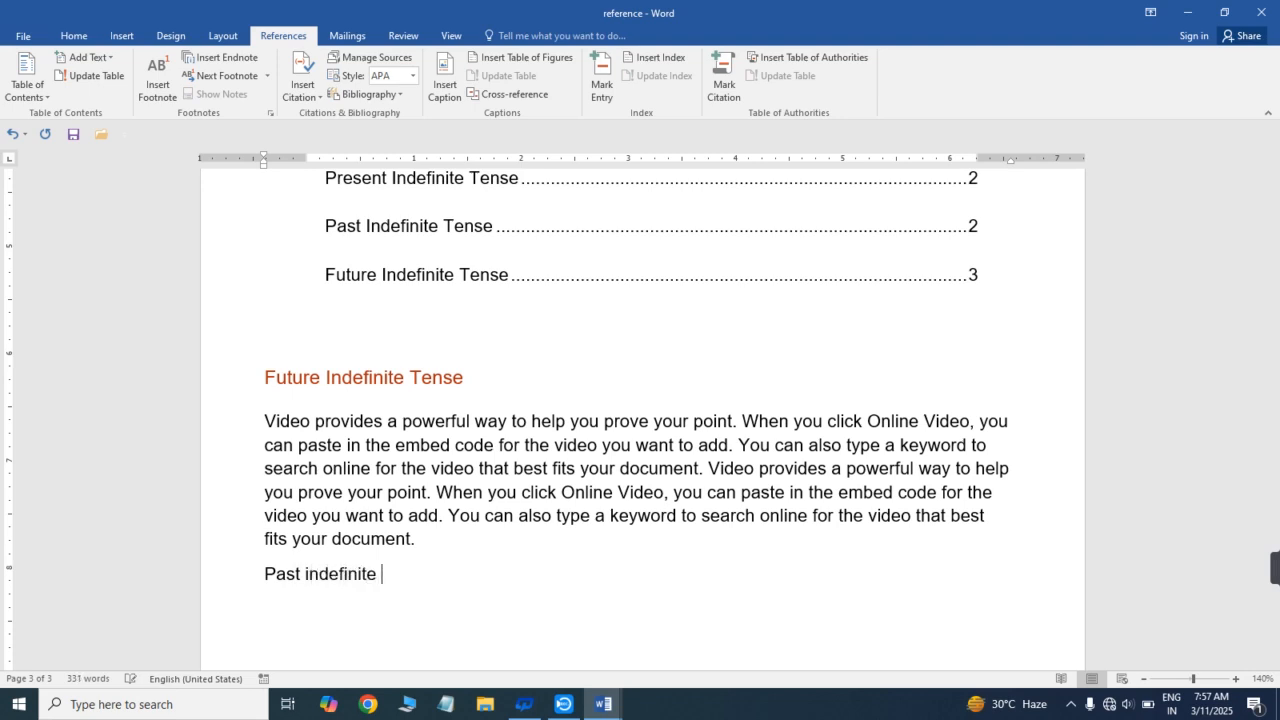
text( Tense)
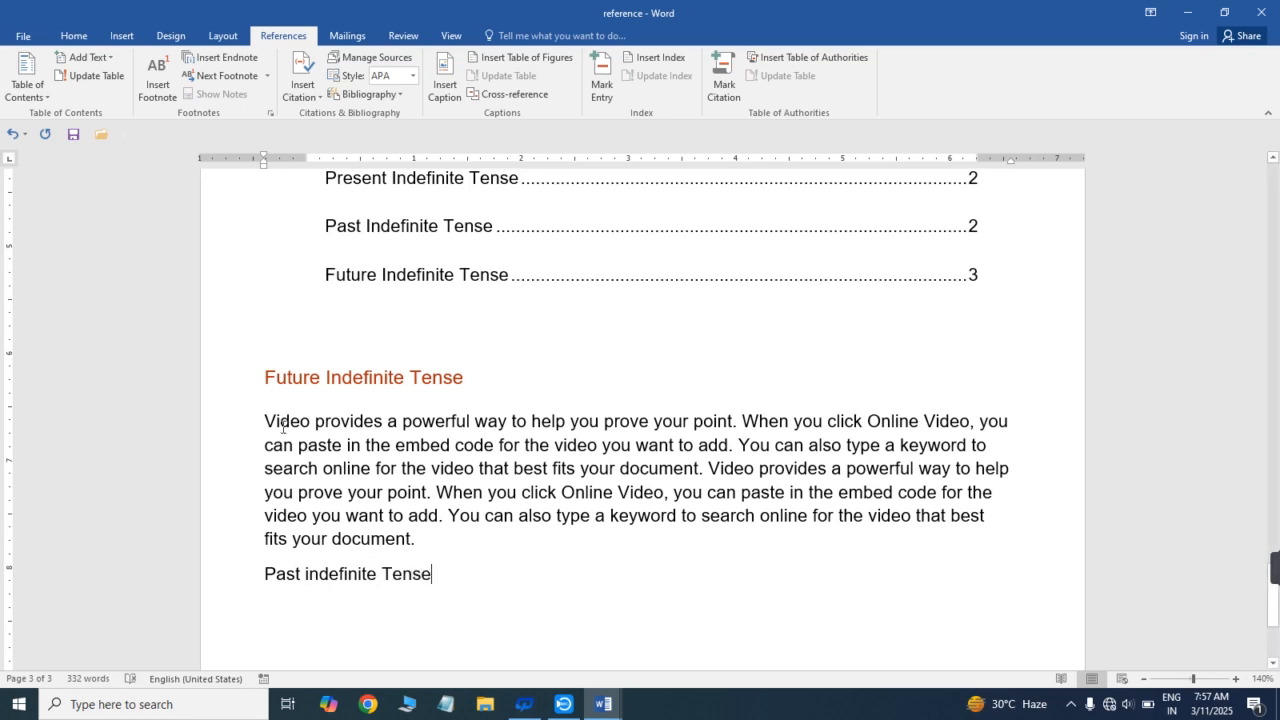
- Copy the Future Indefinite Tense paragraph below the "Past indefinite Tense" line and insert a blank line above that line
drag(266, 422, 427, 540)
key(ctrl+c)
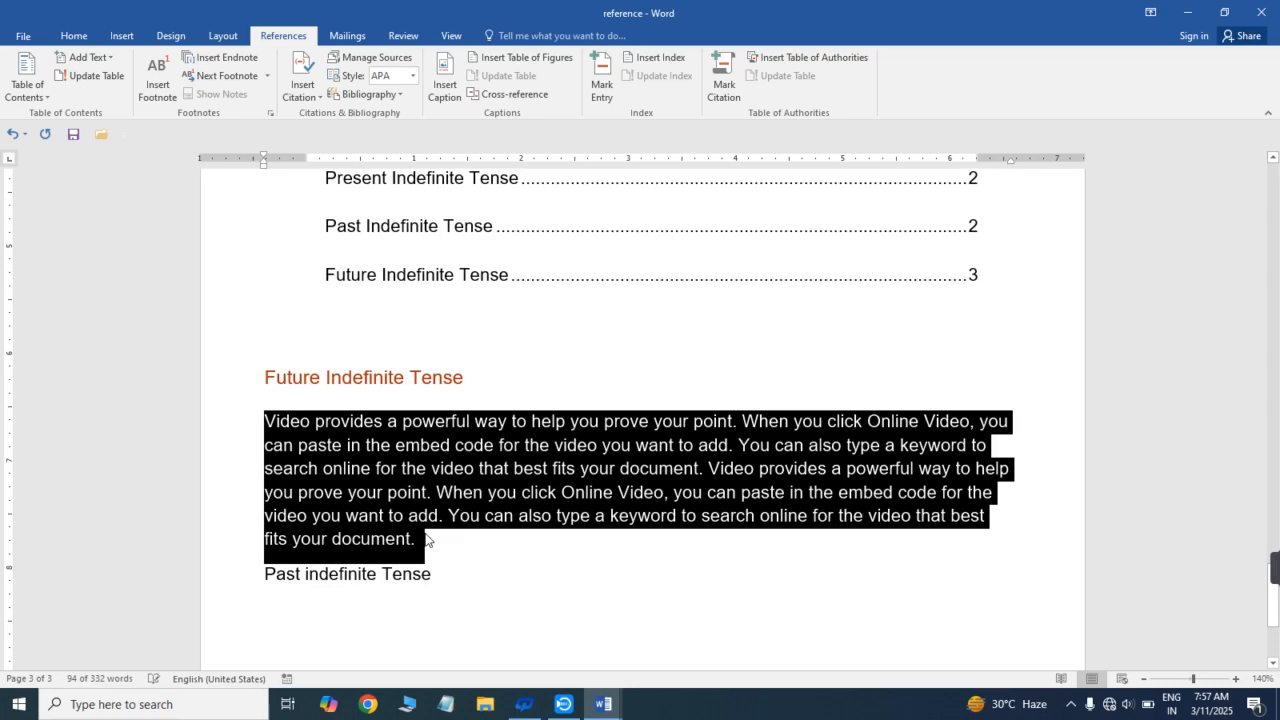
click(463, 591)
key(Return)
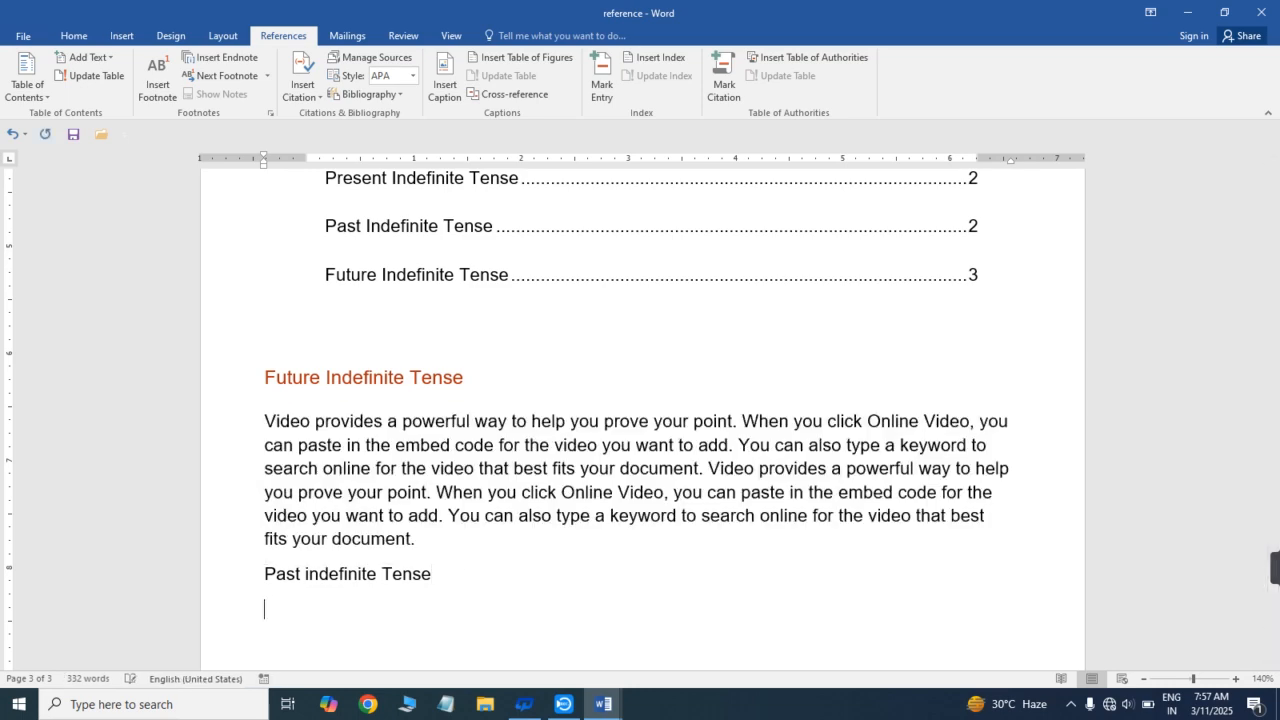
key(ctrl+v)
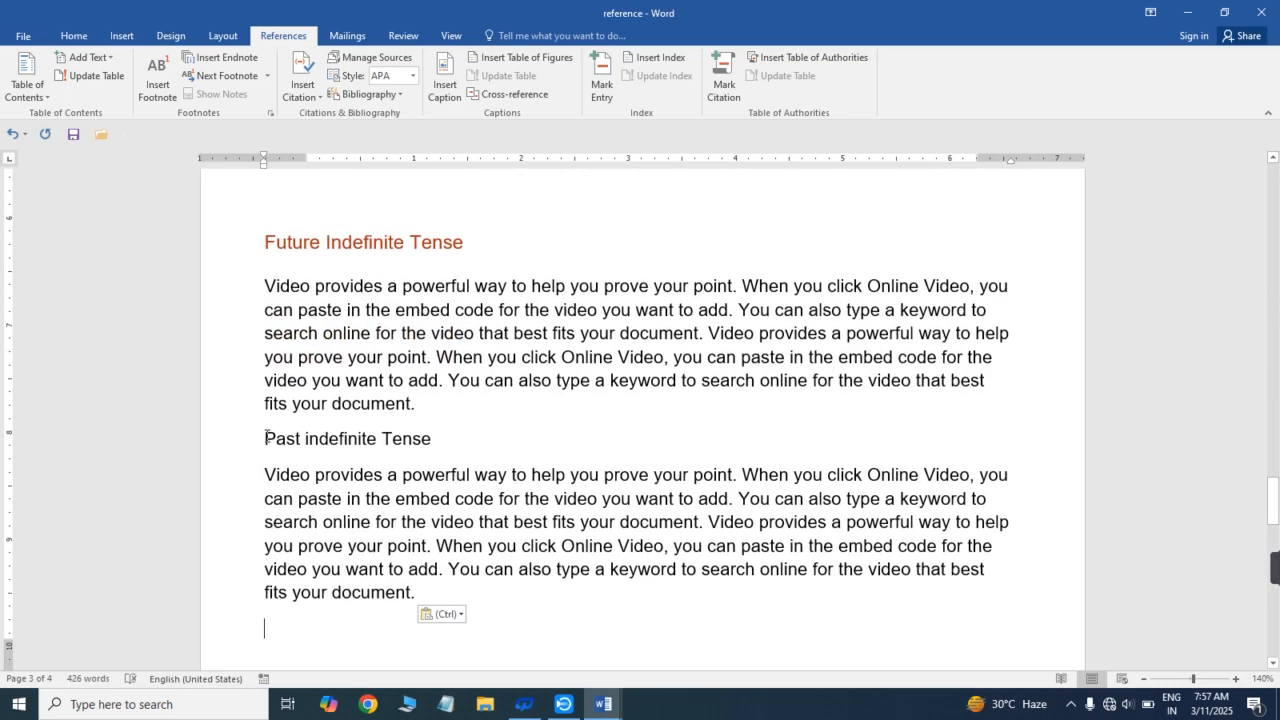
click(266, 438)
key(Return)
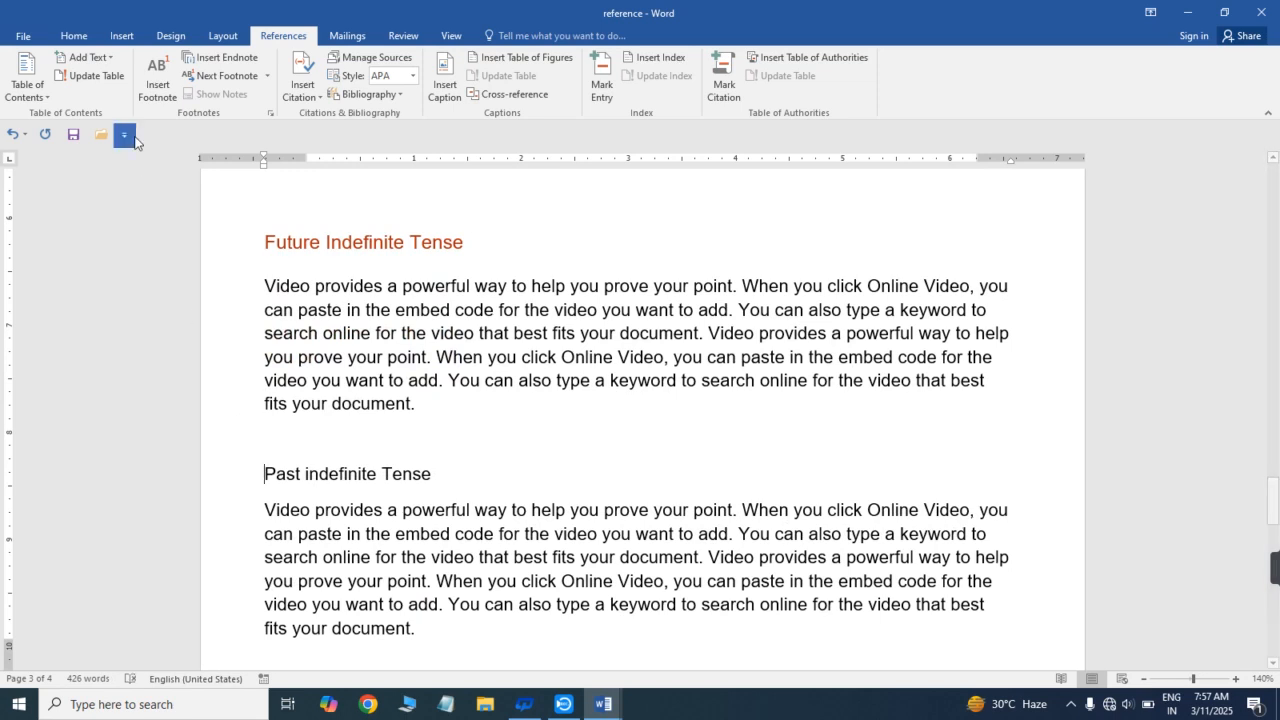
- Assign the new "Past indefinite Tense" line to Level 2 of the table of contents
click(85, 57)
click(312, 485)
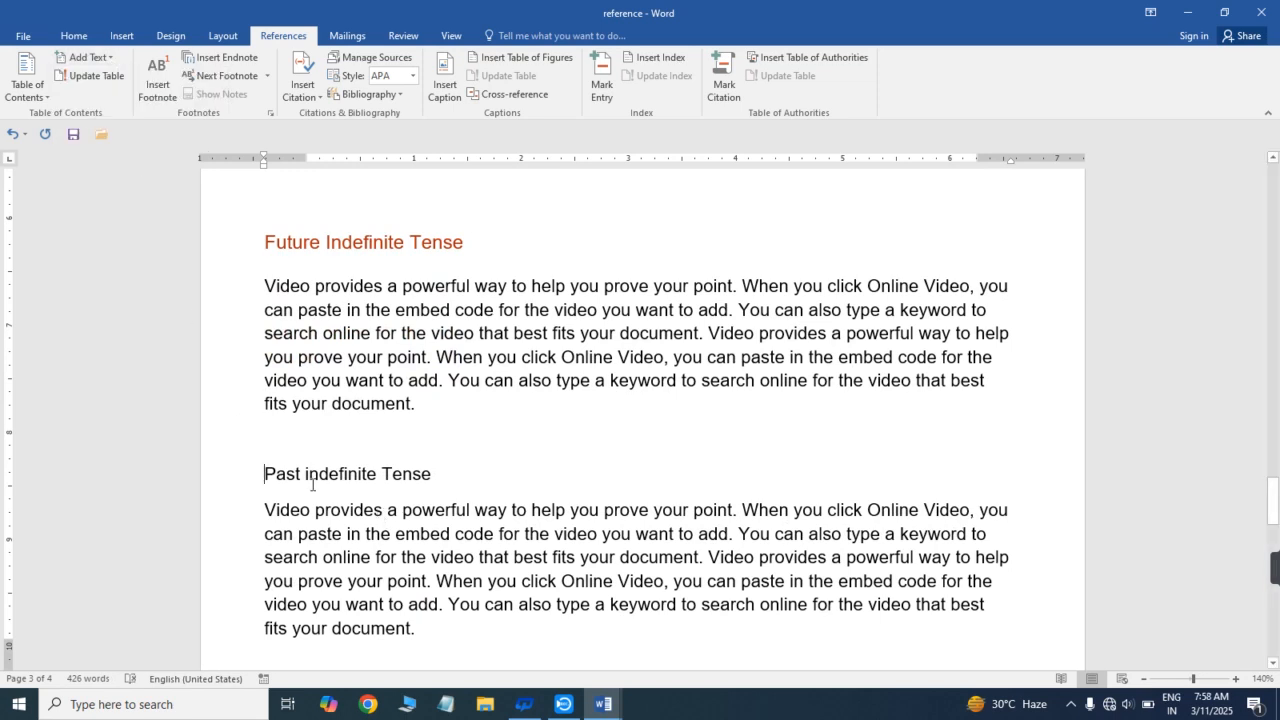
drag(264, 473, 436, 478)
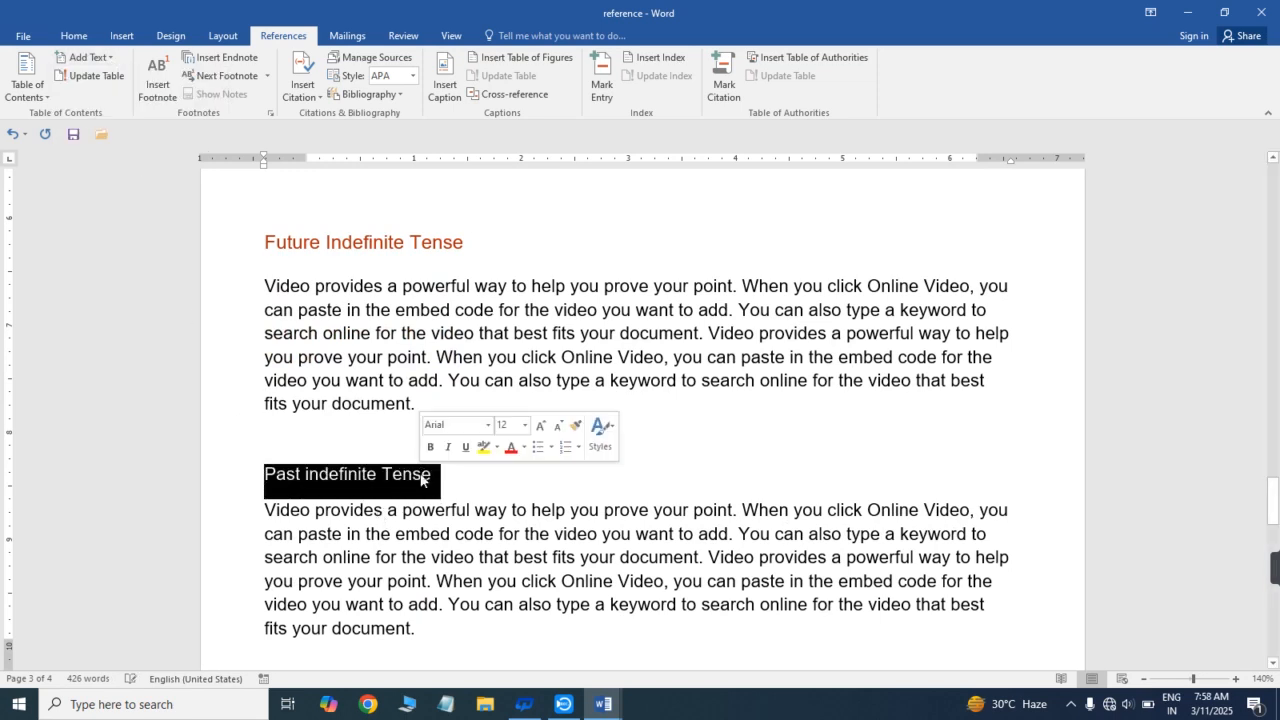
click(110, 60)
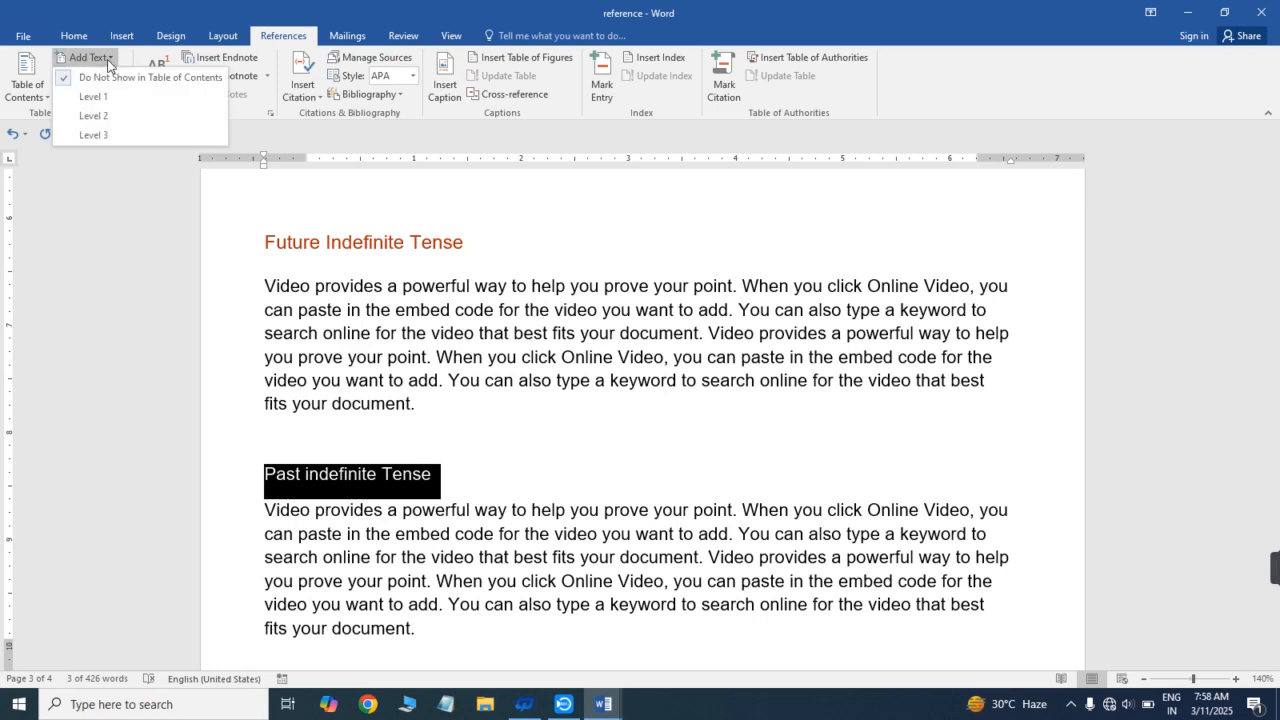
click(100, 115)
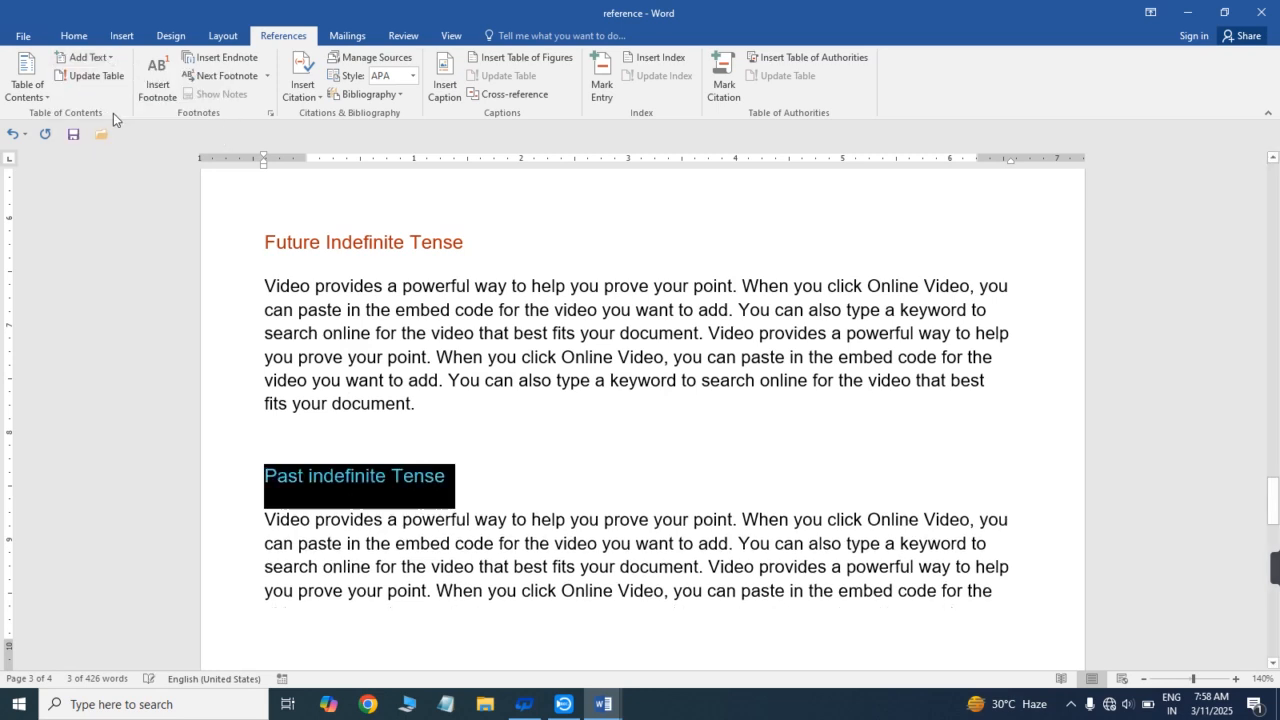
click(517, 412)
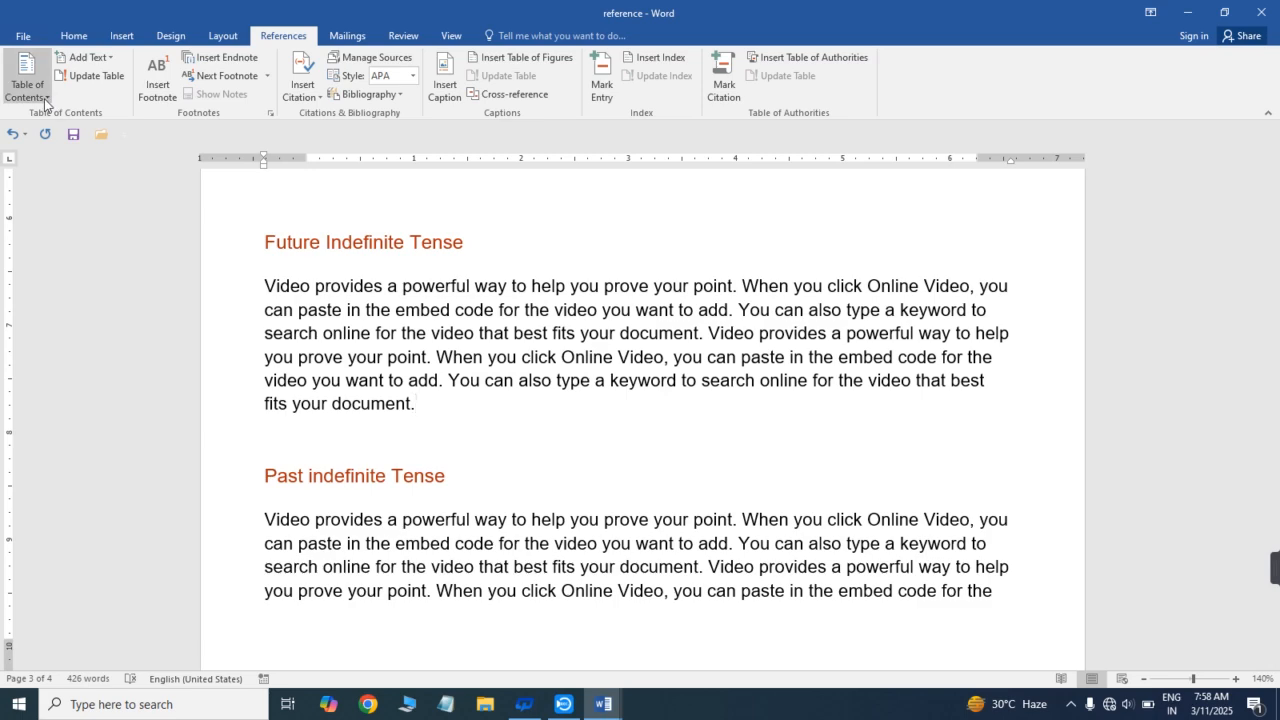
- Update the entire table of contents to include the newly added heading
drag(1274, 486, 1275, 462)
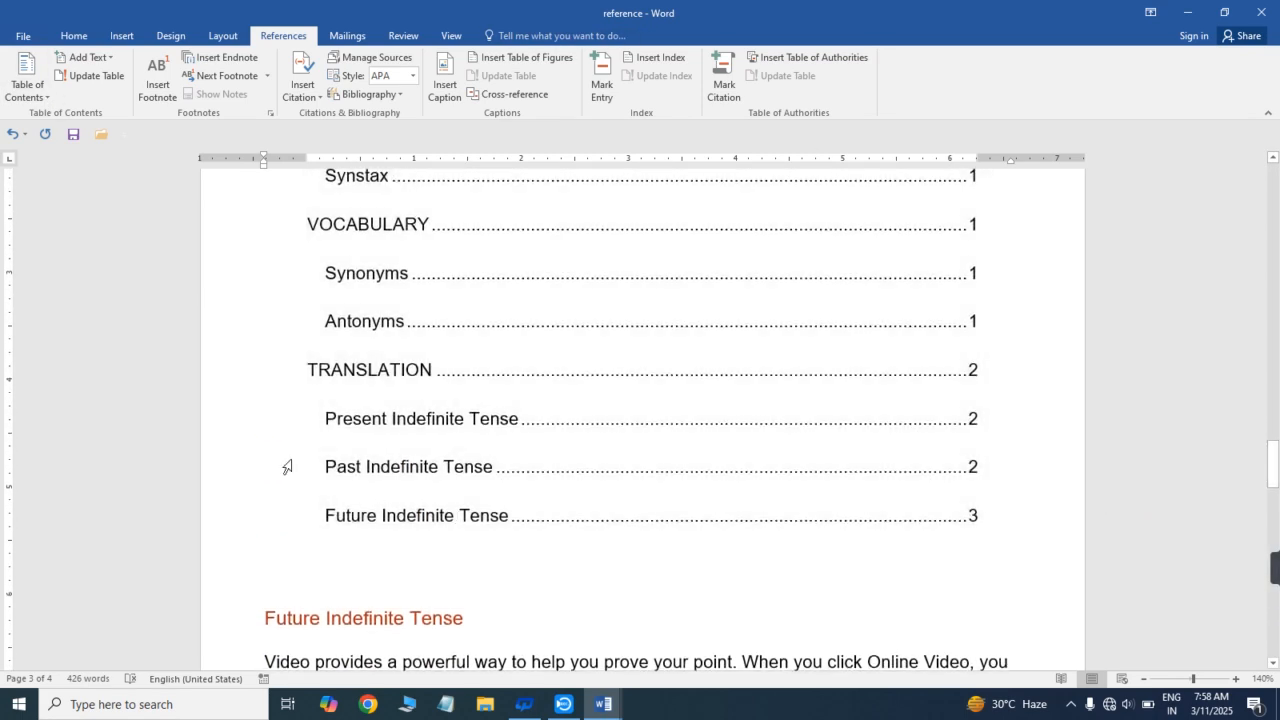
click(558, 470)
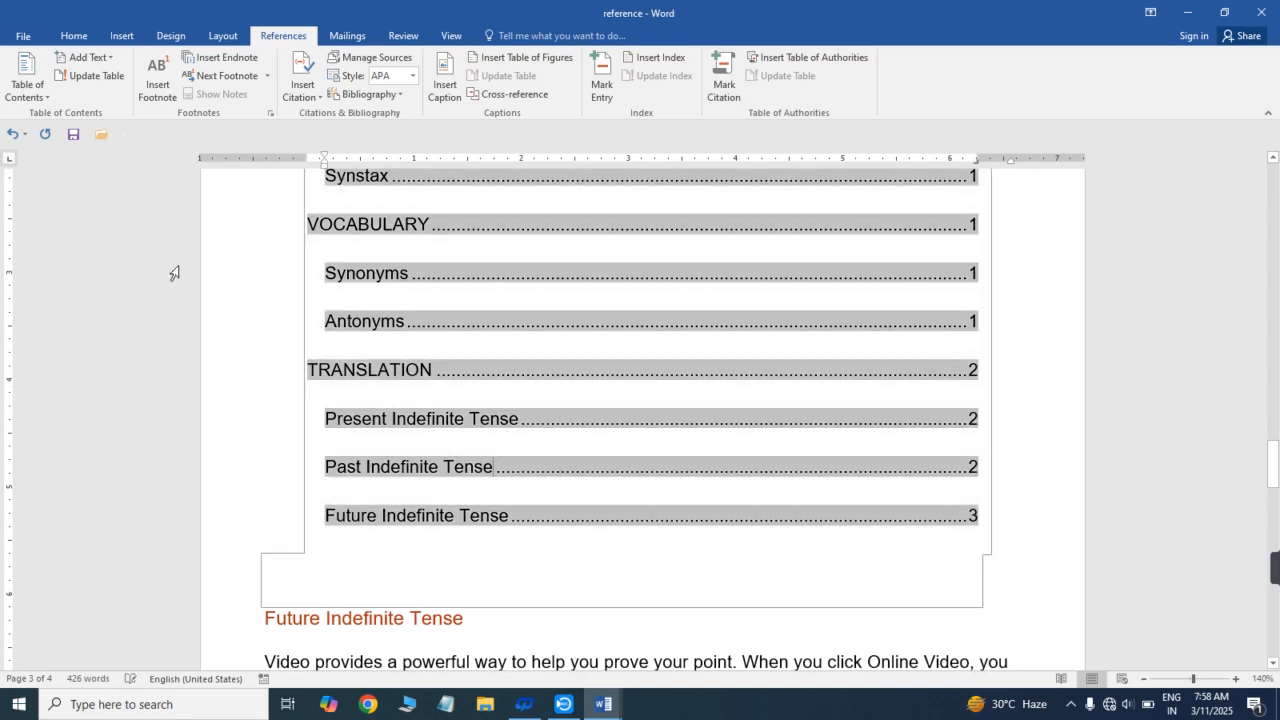
click(91, 79)
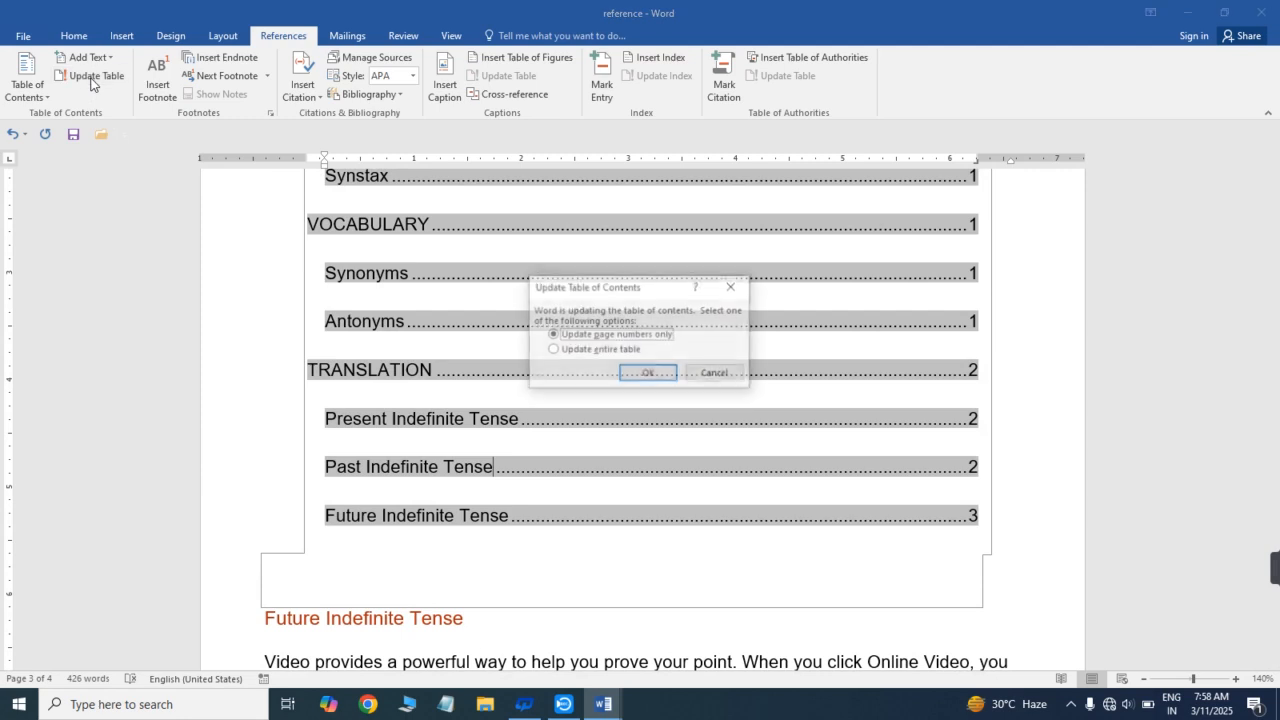
click(553, 350)
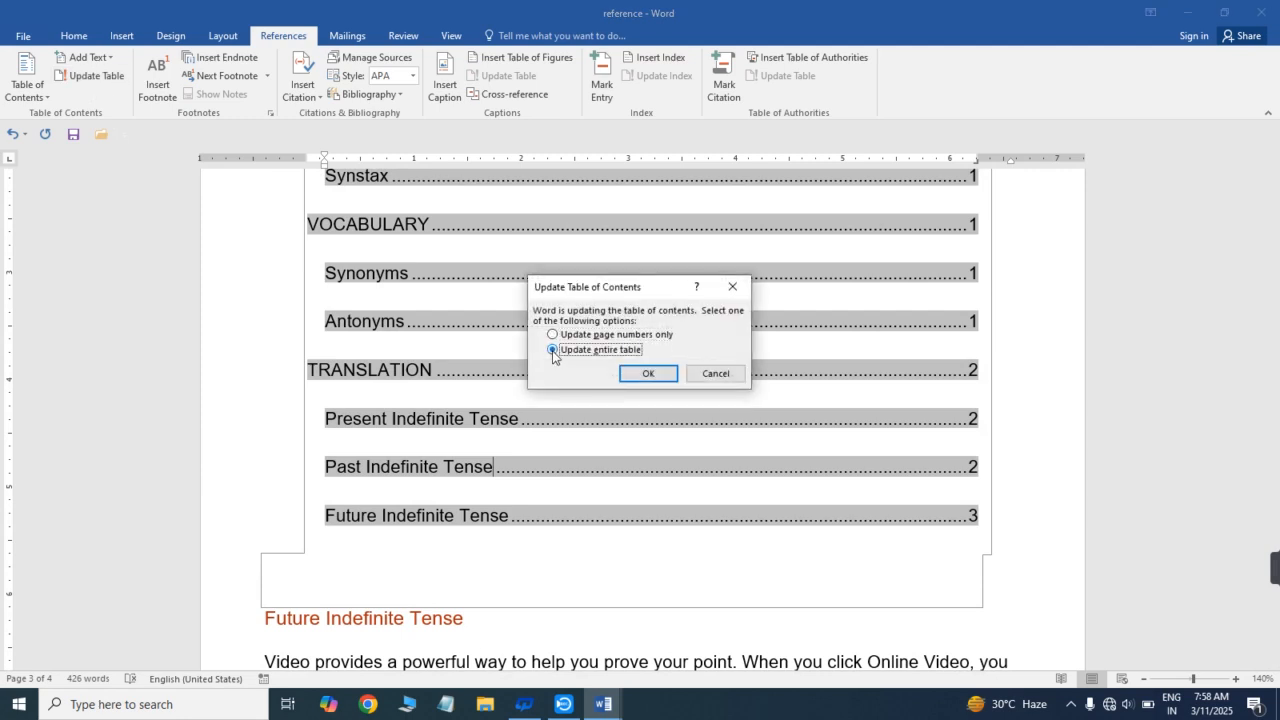
click(652, 376)
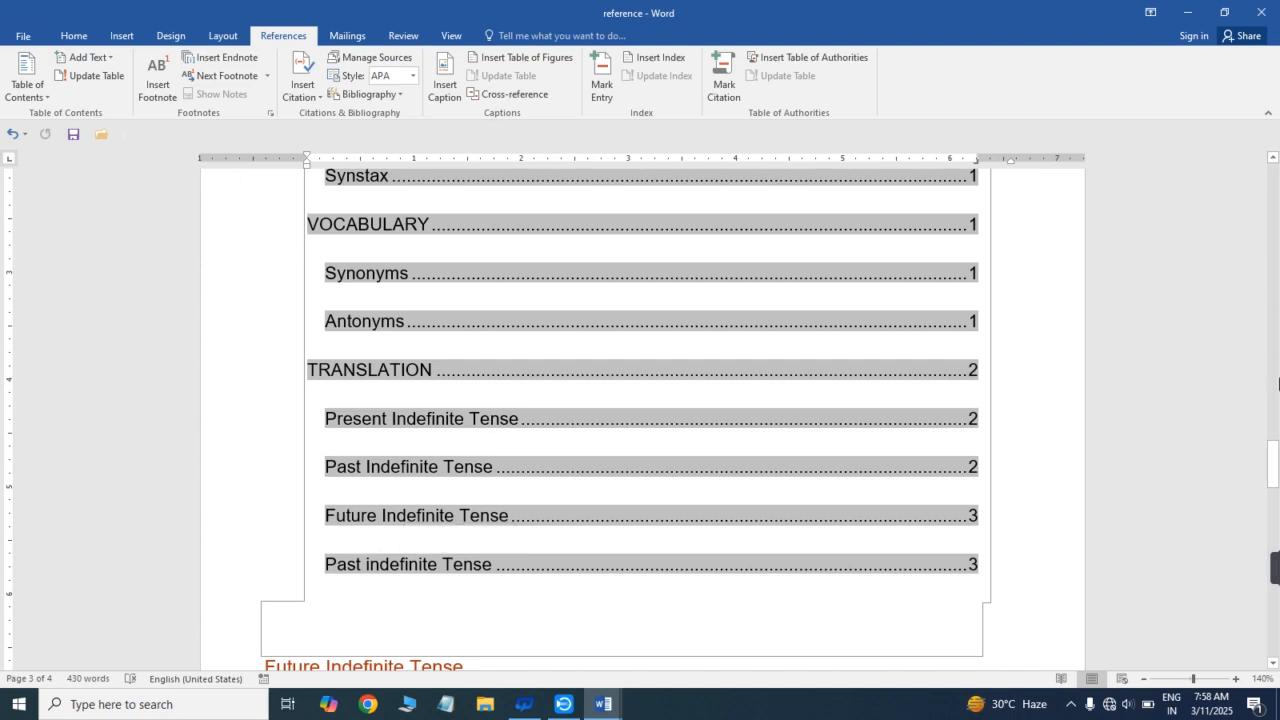
- Delete the entire content of the document
drag(1276, 481, 1279, 387)
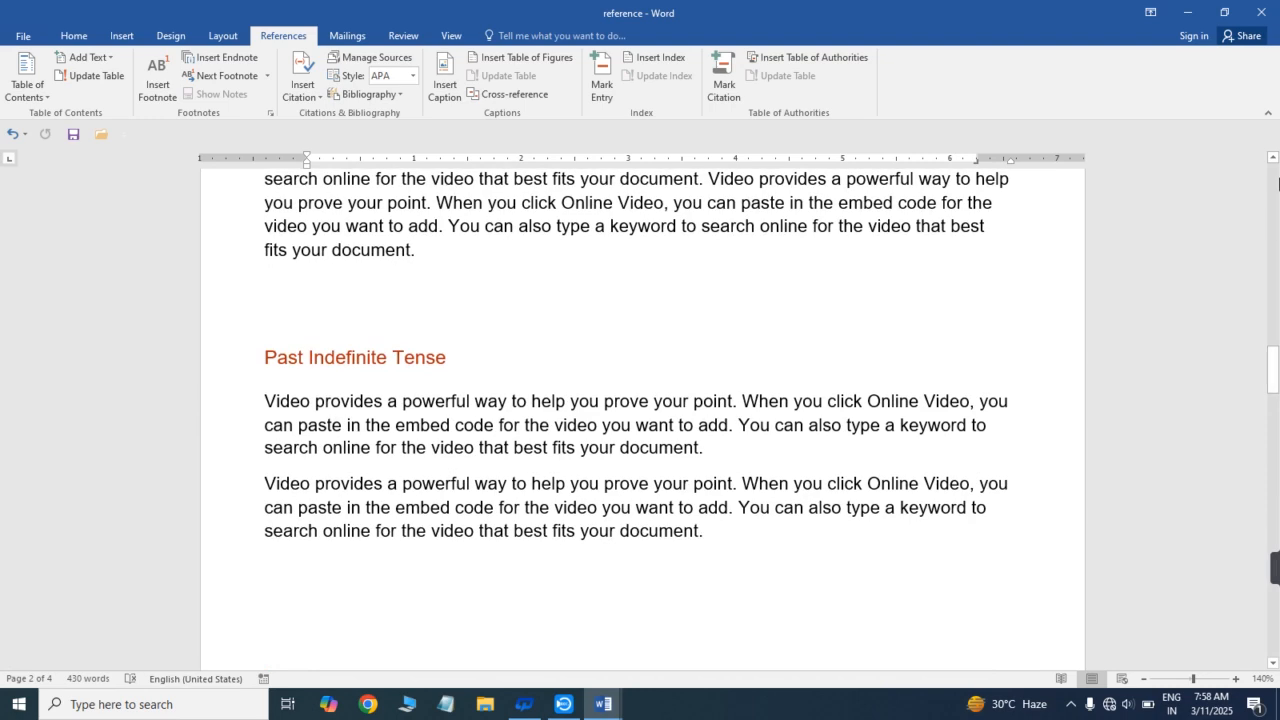
scroll(479, 422, up, 10)
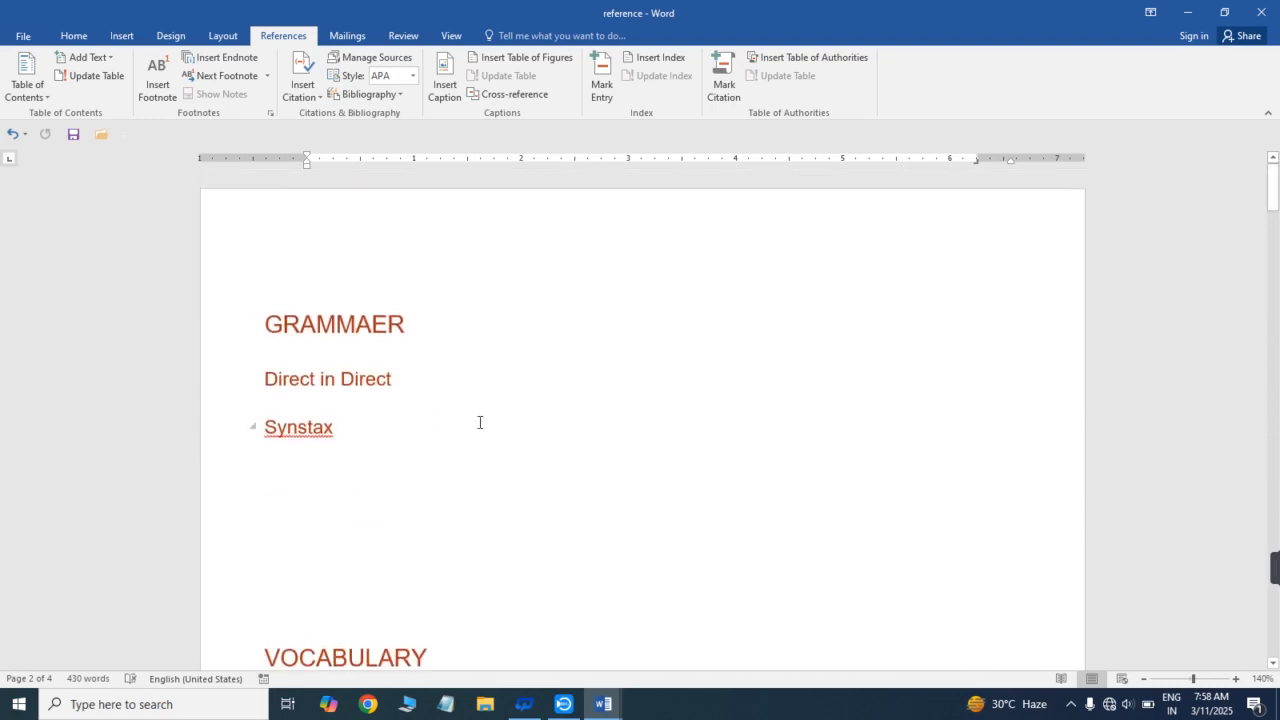
key(ctrl+a)
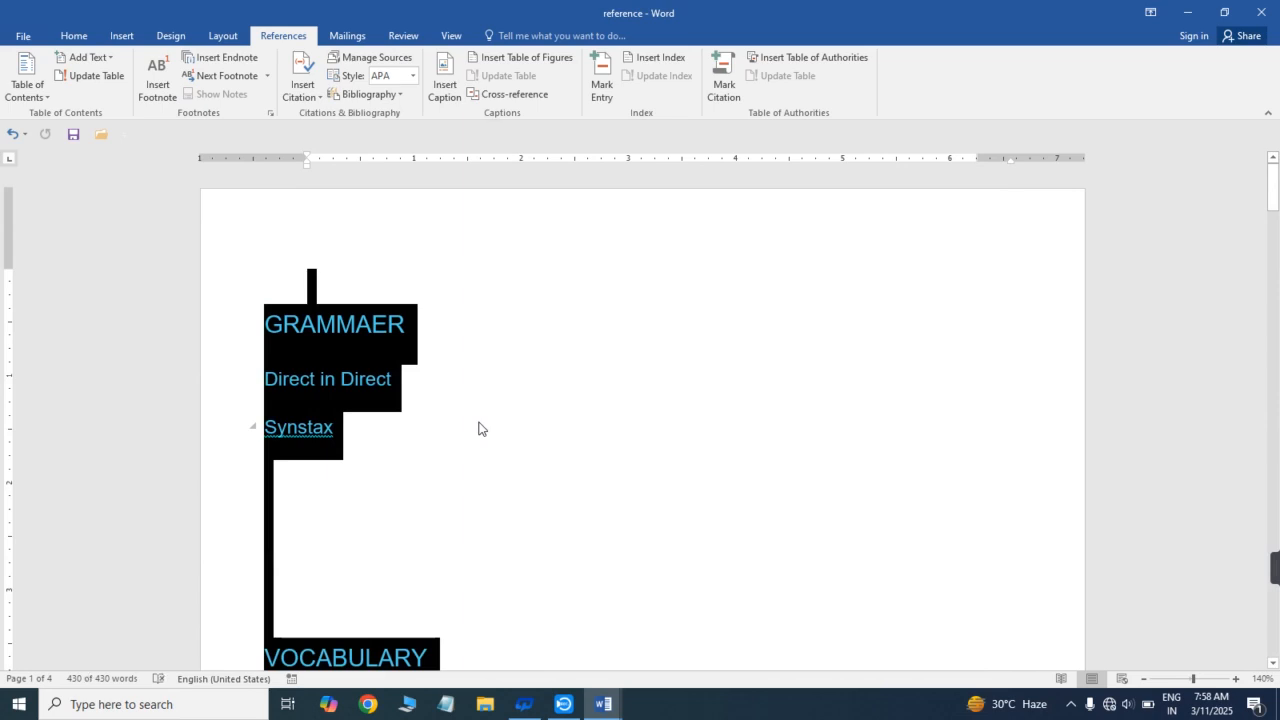
key(BackSpace)
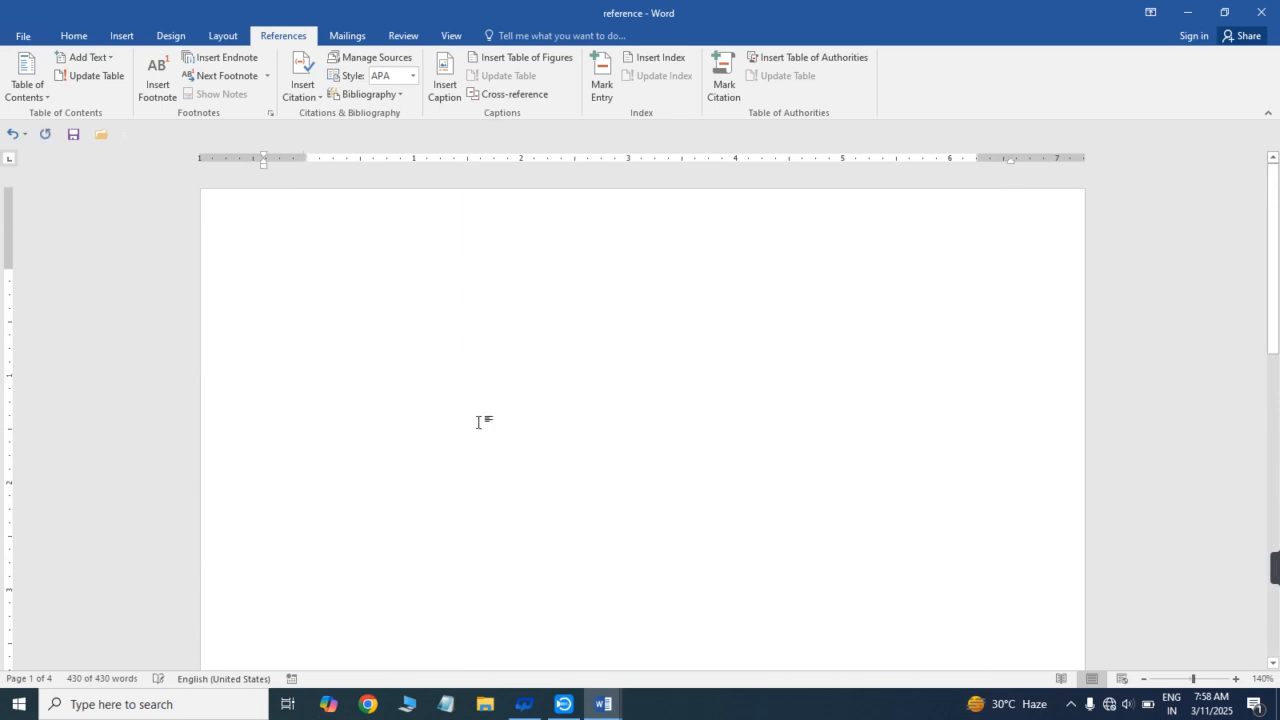
- Fill the empty document with sample paragraphs using =rand()
text(=rand)
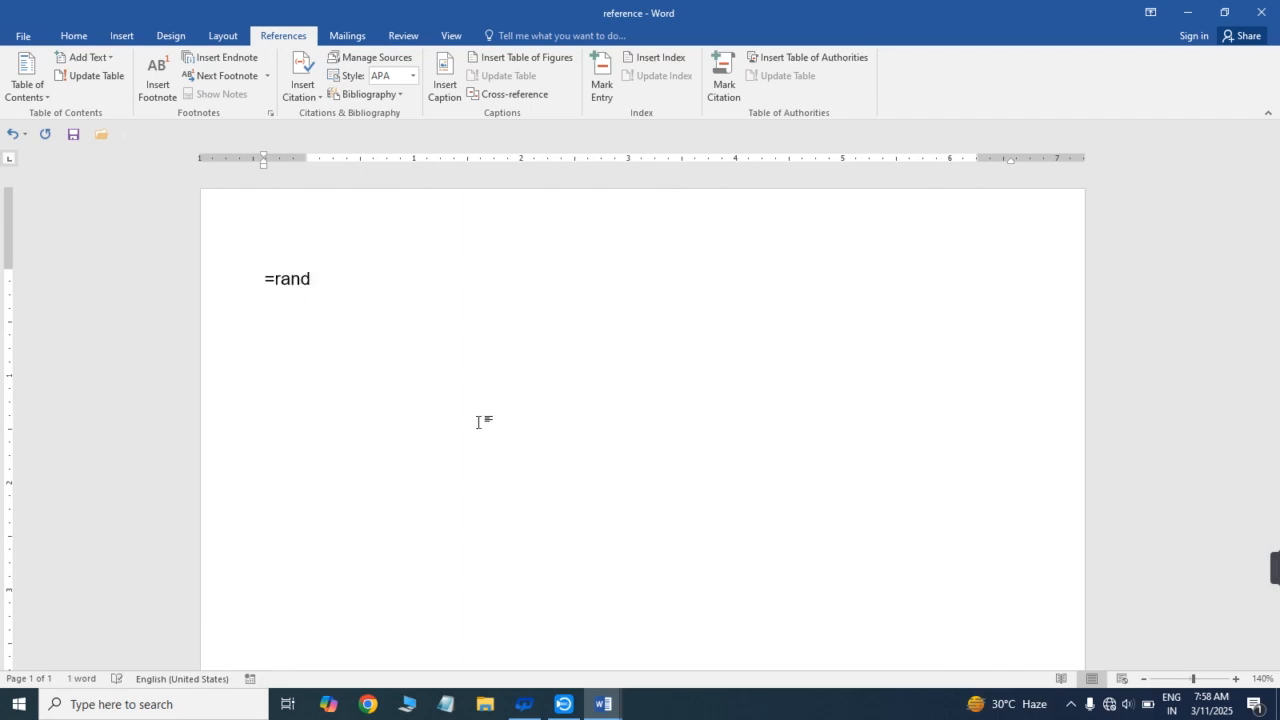
text(())
key(Return)
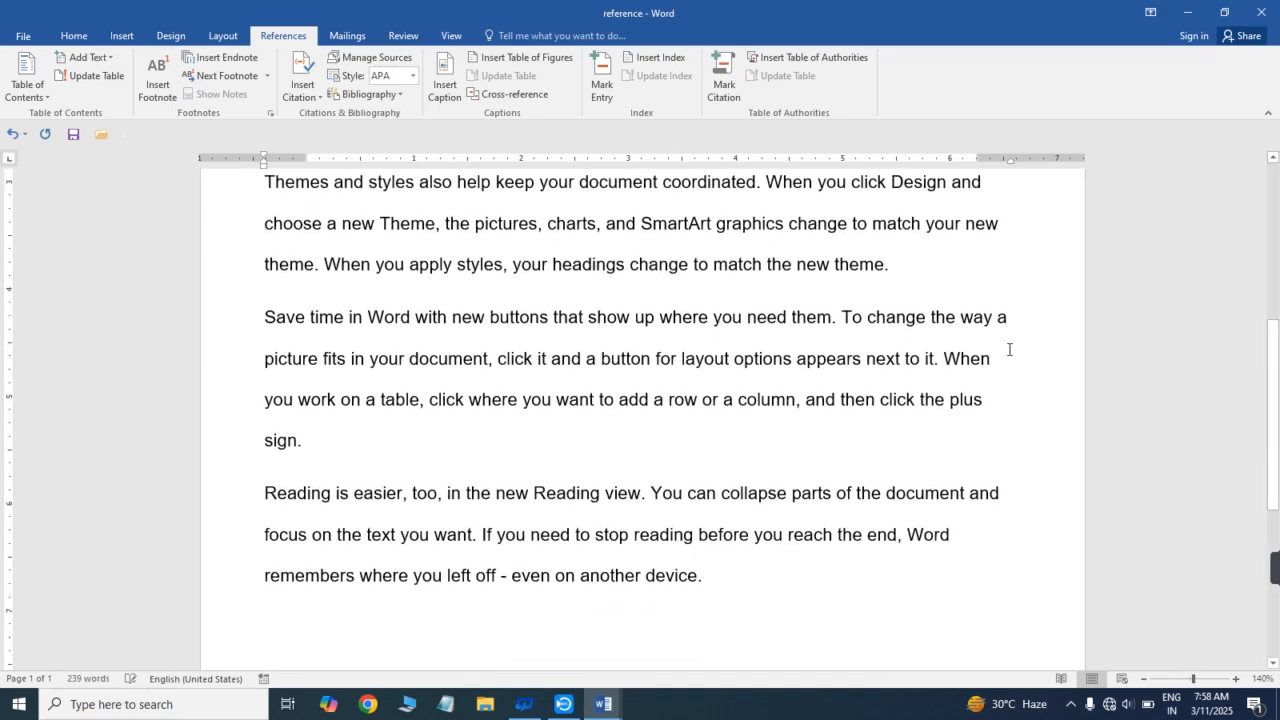
double_click(1009, 349)
scroll(1272, 240, up, 3)
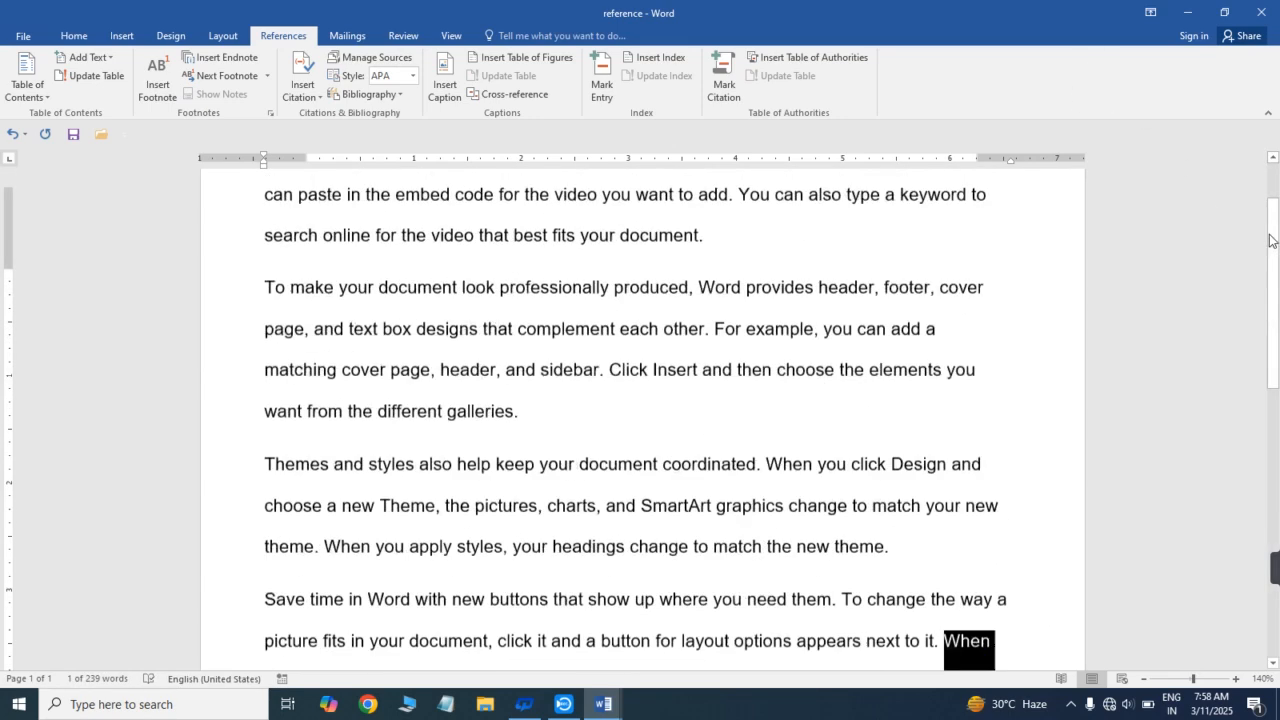
scroll(1270, 240, up, 2)
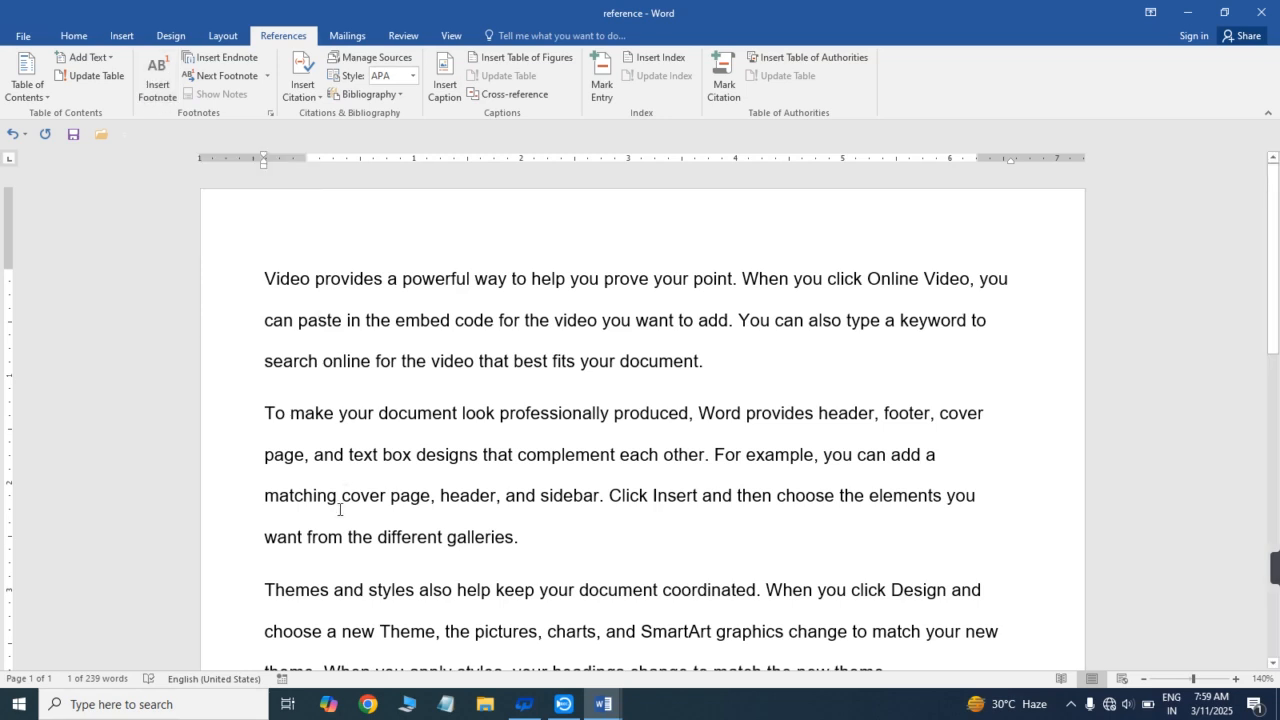
- Insert a footnote on the word "focus" in the last paragraph, leaving its text empty
drag(1278, 240, 1278, 453)
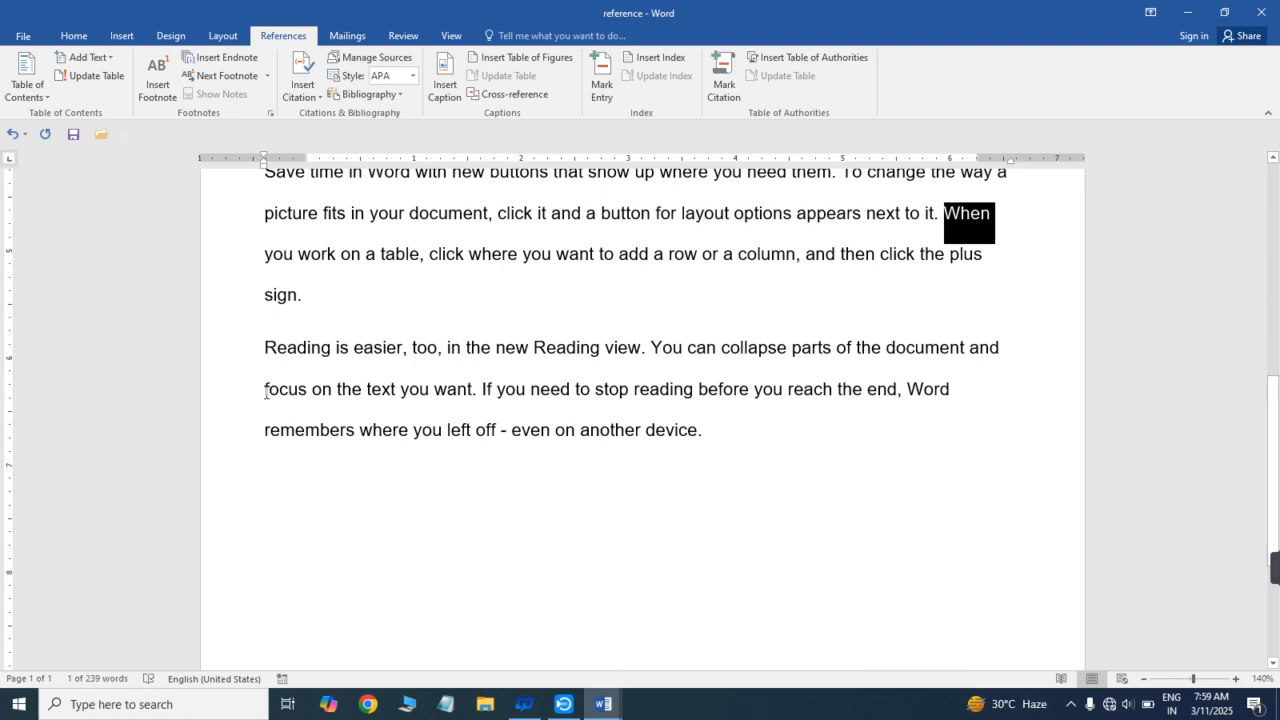
drag(265, 392, 307, 392)
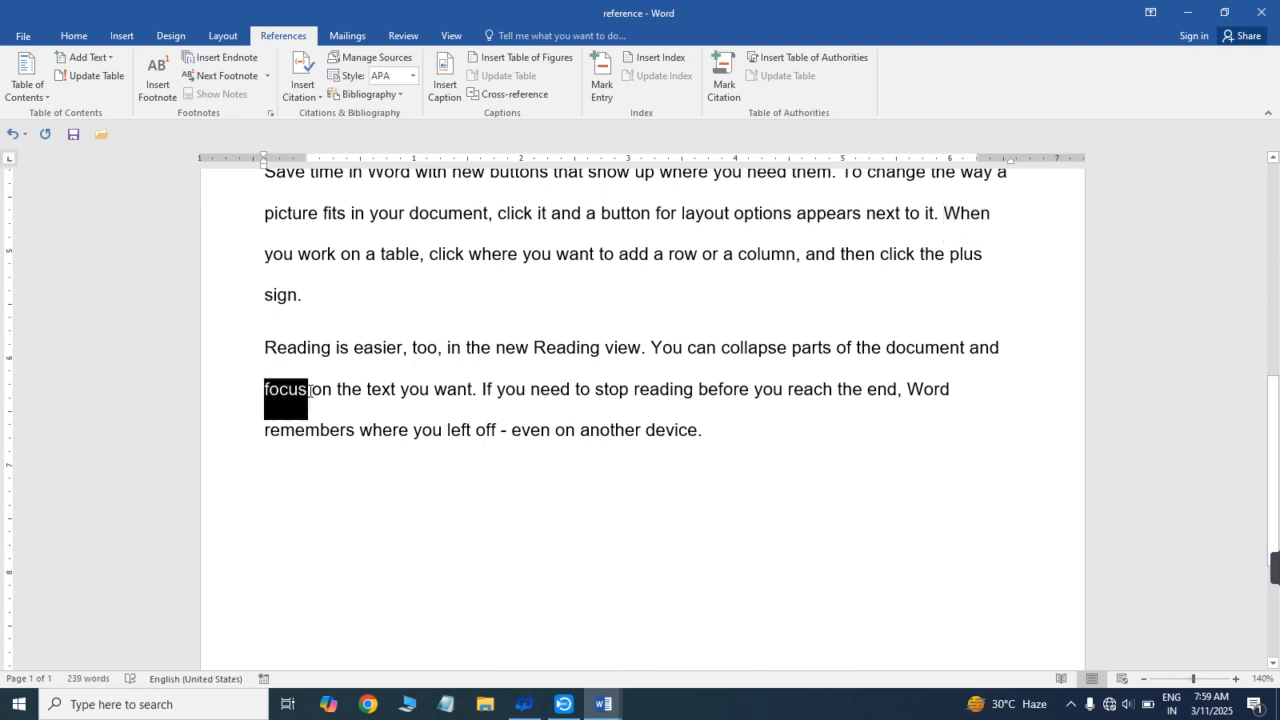
click(158, 88)
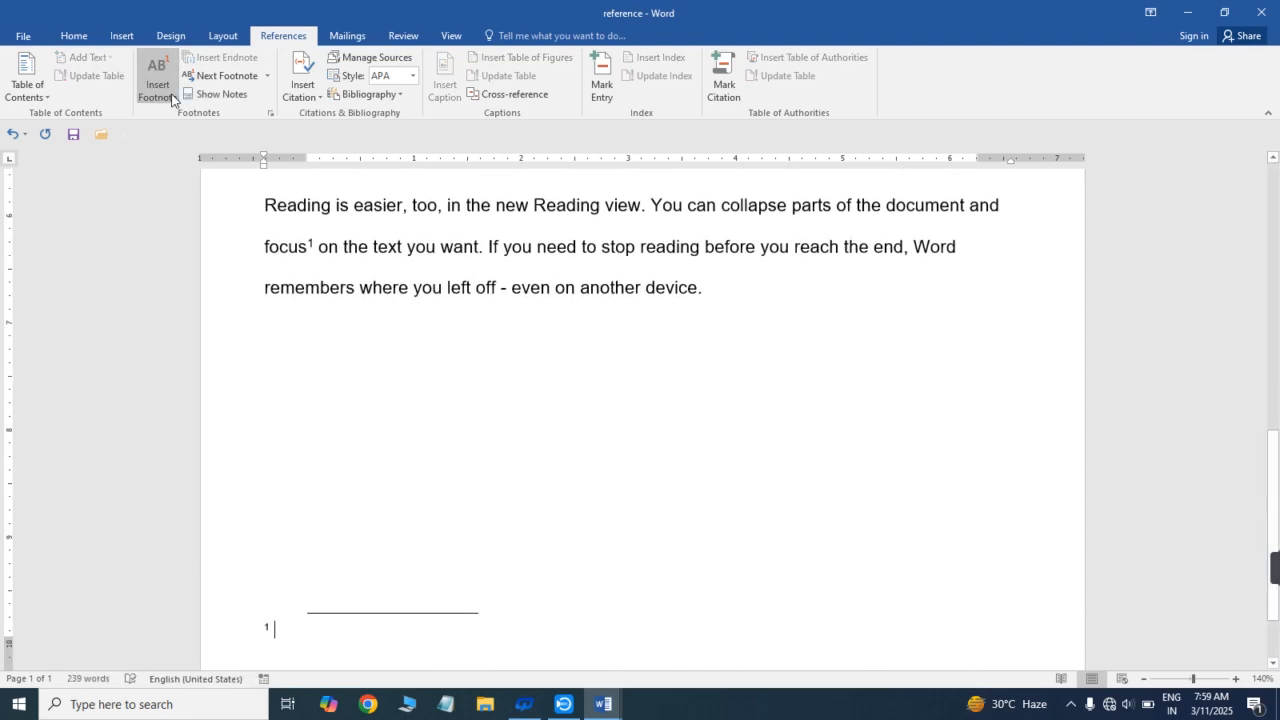
click(290, 248)
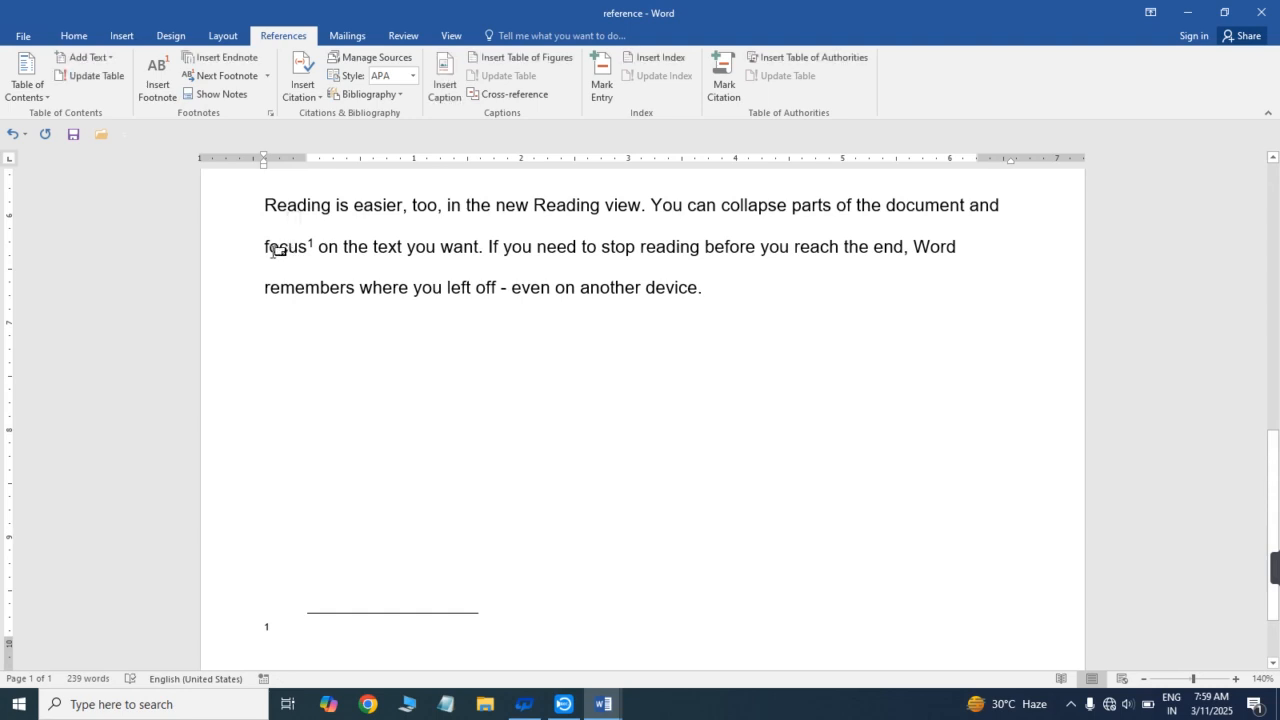
click(266, 249)
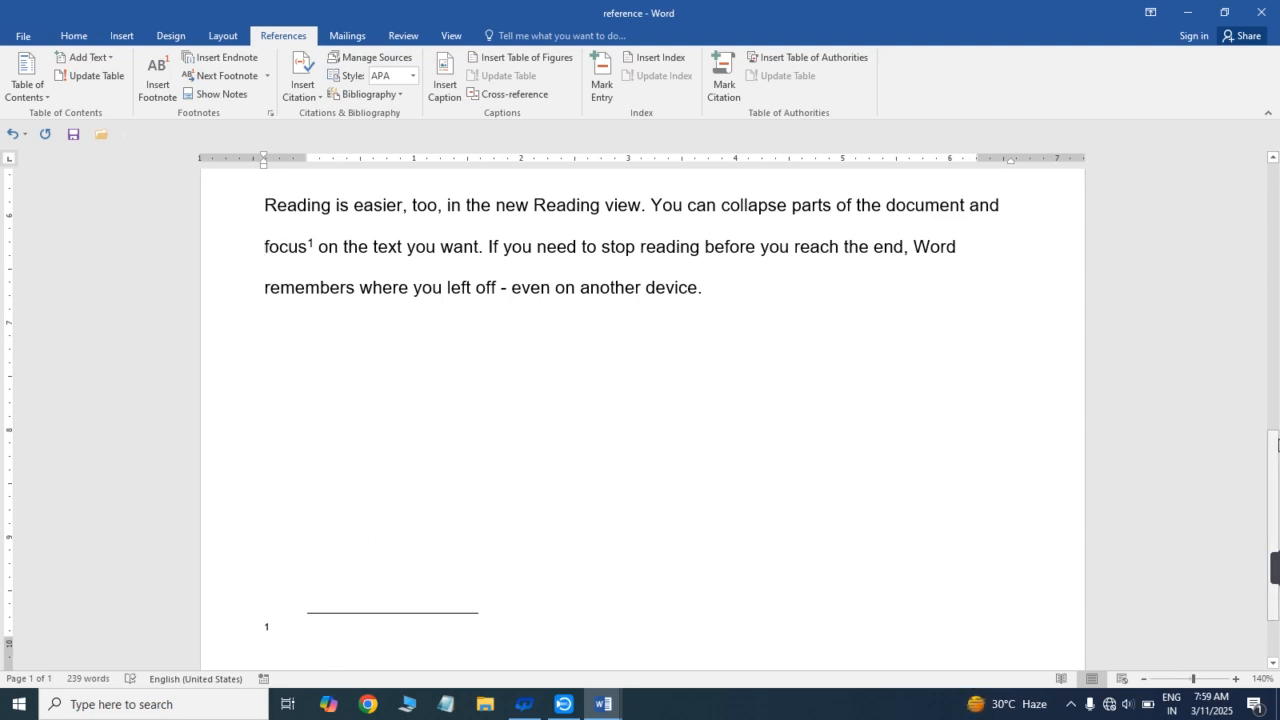
- Insert a second footnote directly after the existing footnote mark on "focus" in the last paragraph
scroll(1277, 444, up, 5)
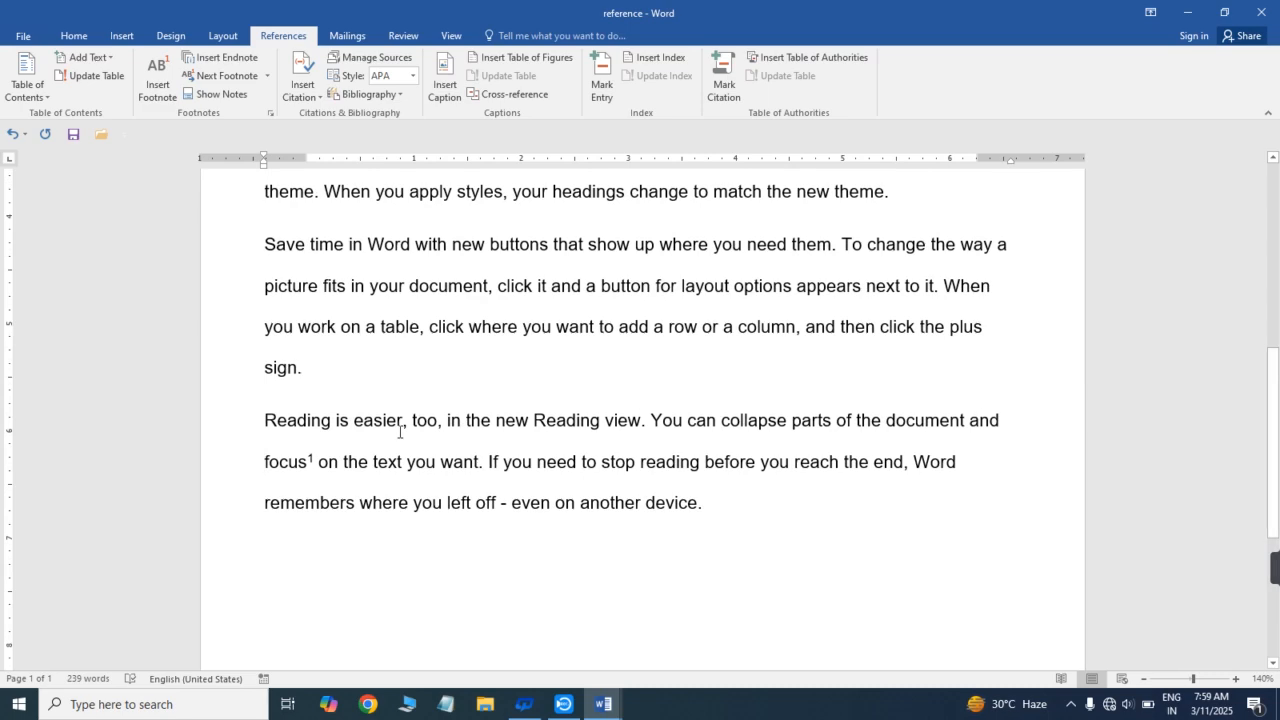
click(293, 285)
double_click(287, 460)
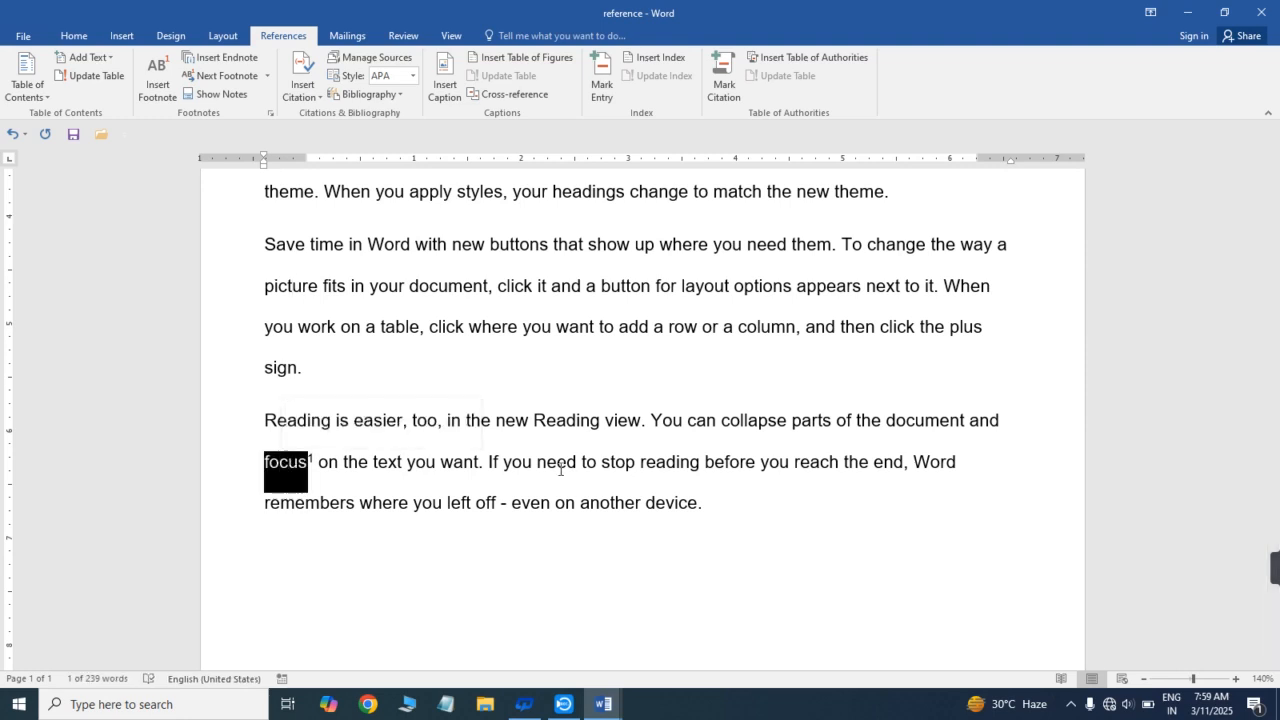
click(323, 465)
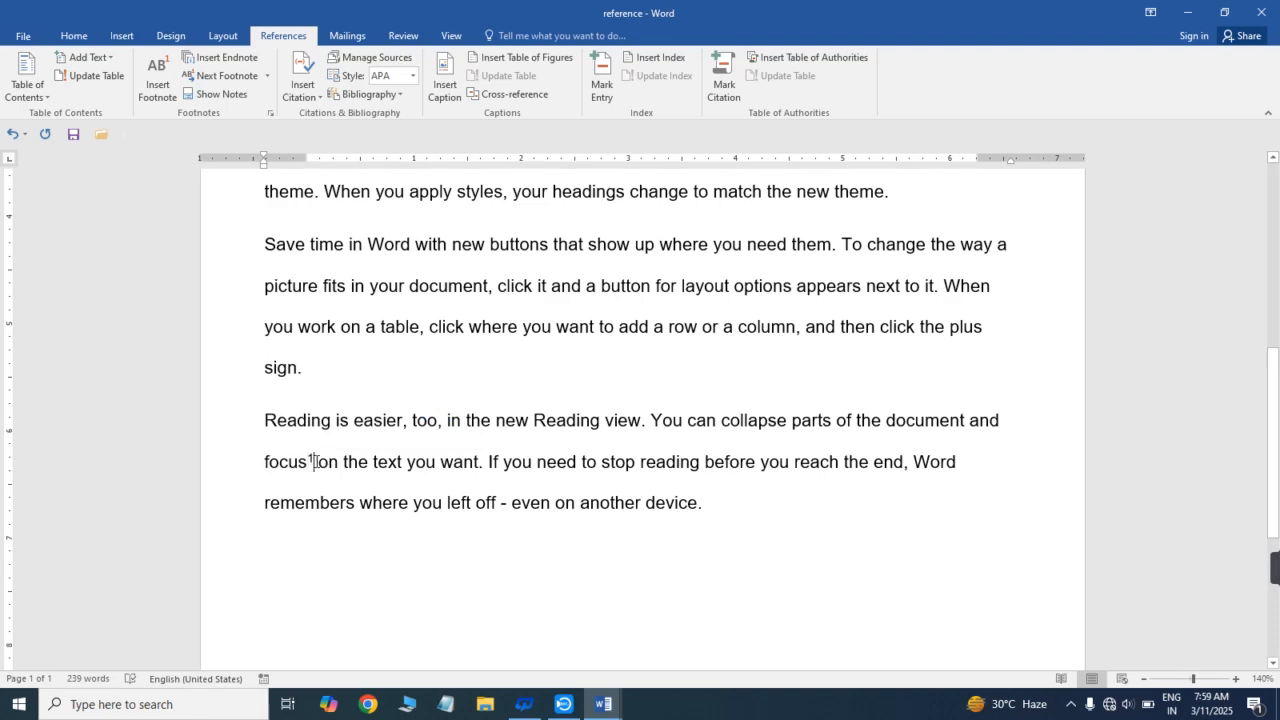
drag(1279, 411, 1279, 225)
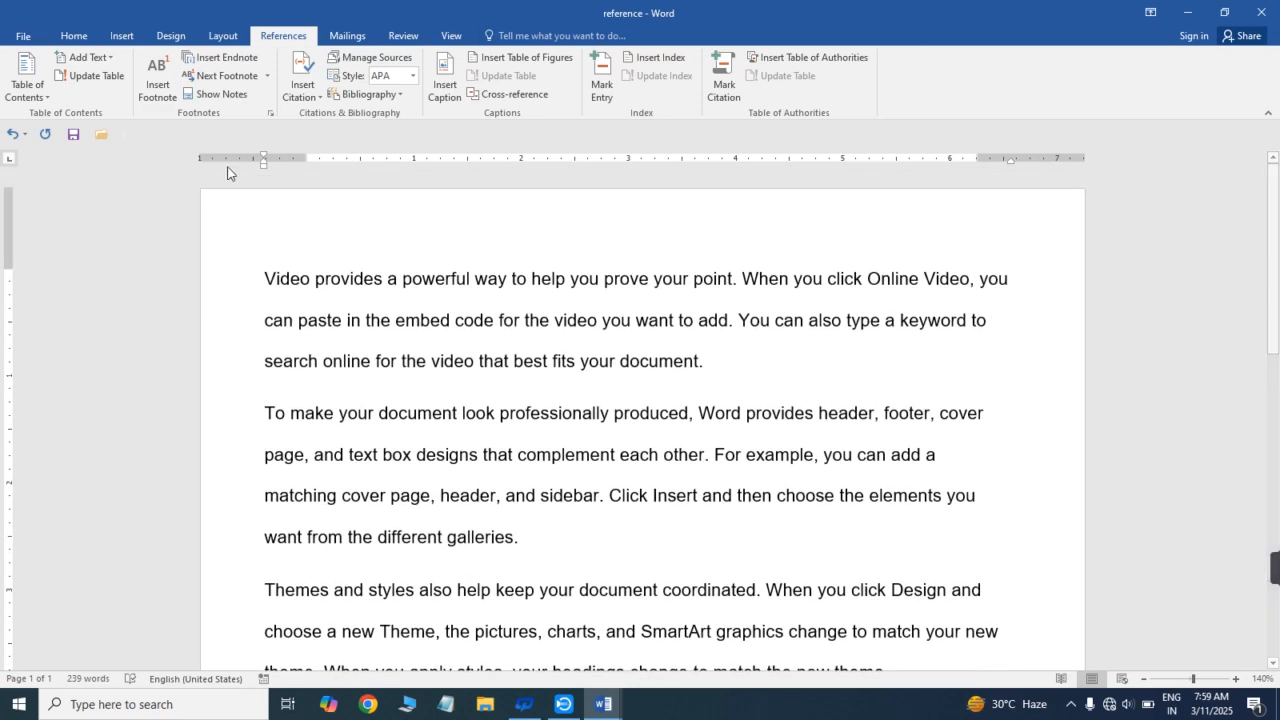
click(158, 80)
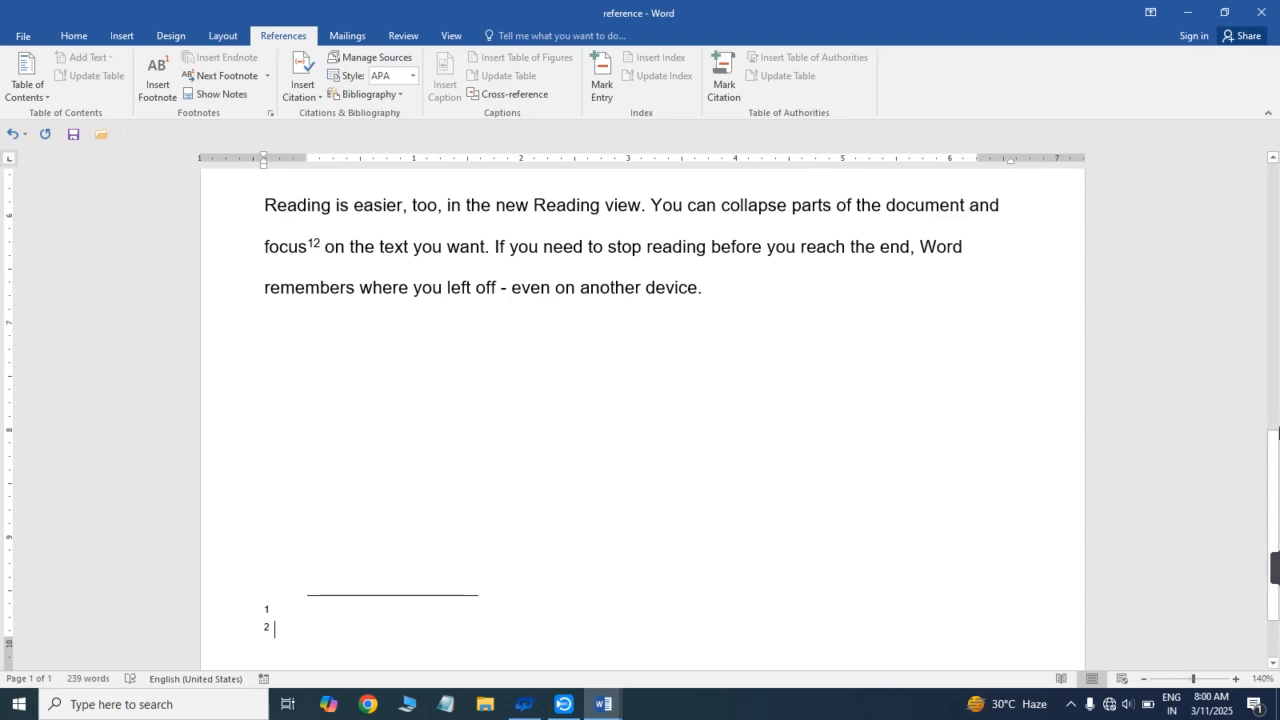
- Enter "Please focus on you" as the text of the second footnote
mouse_move(1276, 461)
mouse_down()
mouse_move(1276, 345)
mouse_move(1276, 465)
mouse_up()
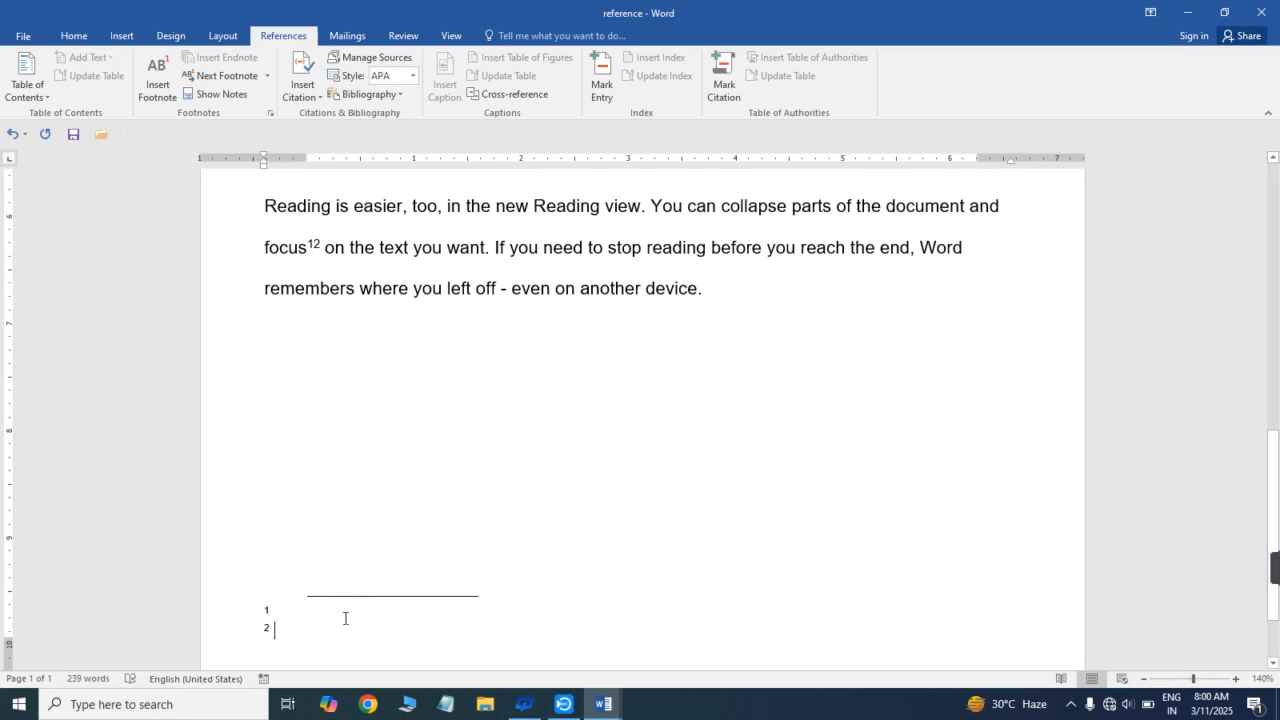
text(Look into)
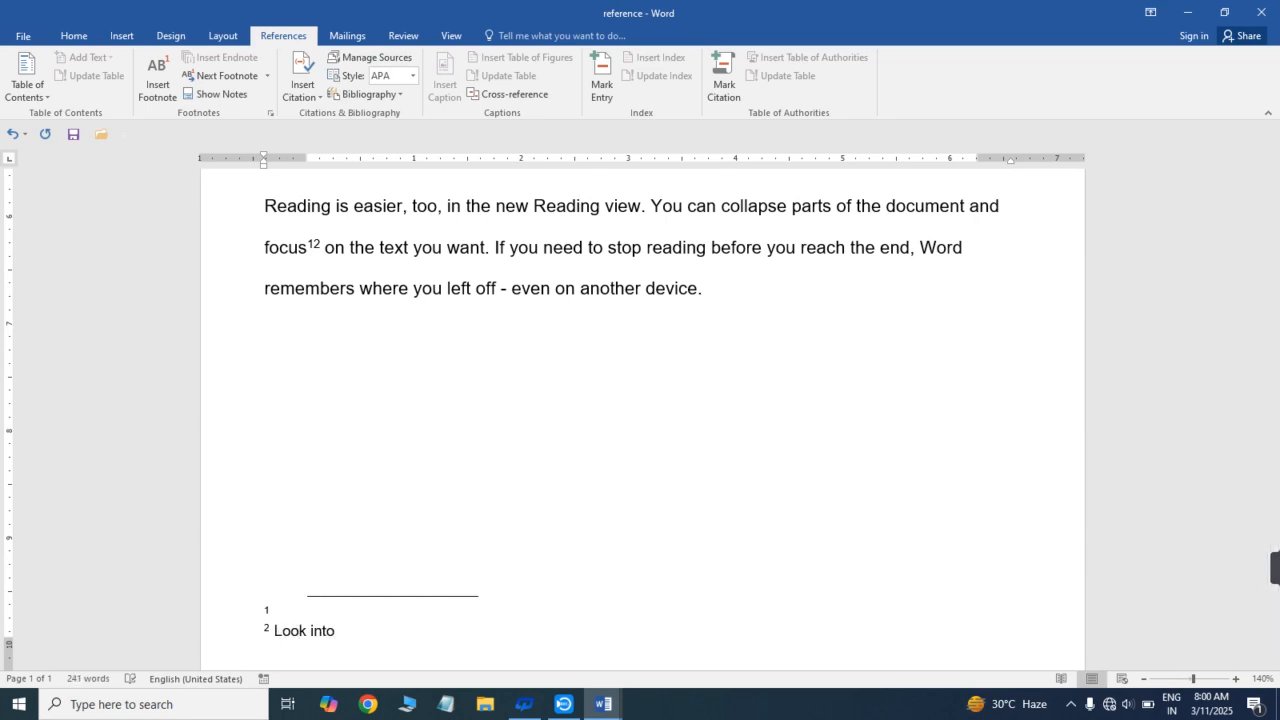
key(BackSpace)
key(BackSpace)
key(BackSpace)
key(BackSpace)
key(BackSpace)
key(BackSpace)
key(BackSpace)
key(BackSpace)
key(BackSpace)
text(Plese)
key(BackSpace)
key(BackSpace)
key(BackSpace)
text(se)
key(BackSpace)
key(BackSpace)
text(ase)
text( fou)
text(cus on)
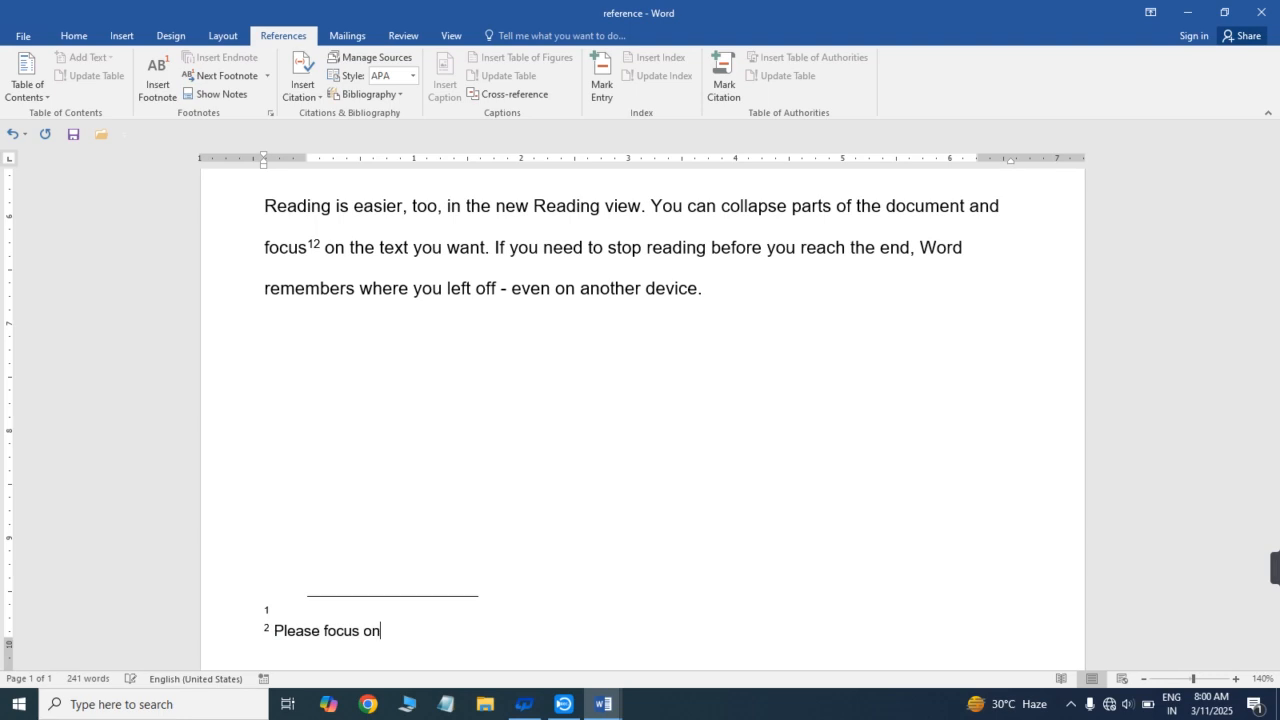
text( you)
click(409, 587)
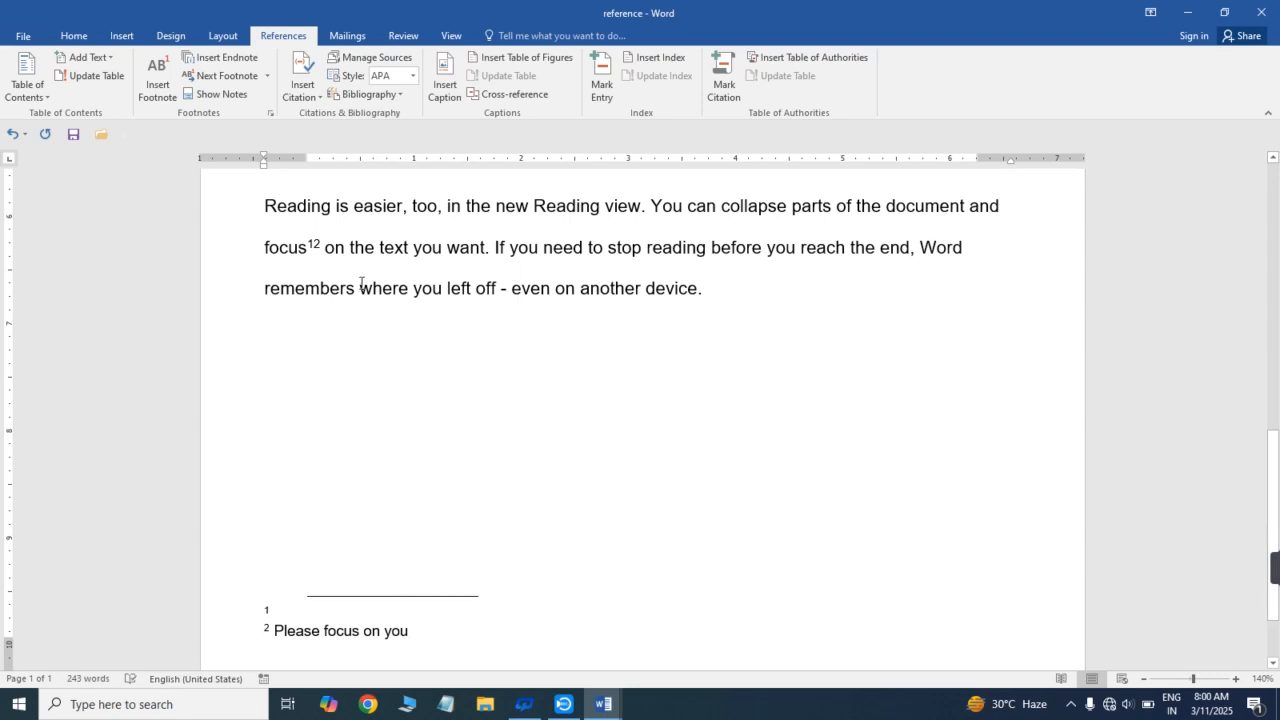
- Preview the second footnote's text from its mark after "focus" in the last paragraph
click(318, 244)
click(279, 250)
double_click(279, 250)
click(351, 583)
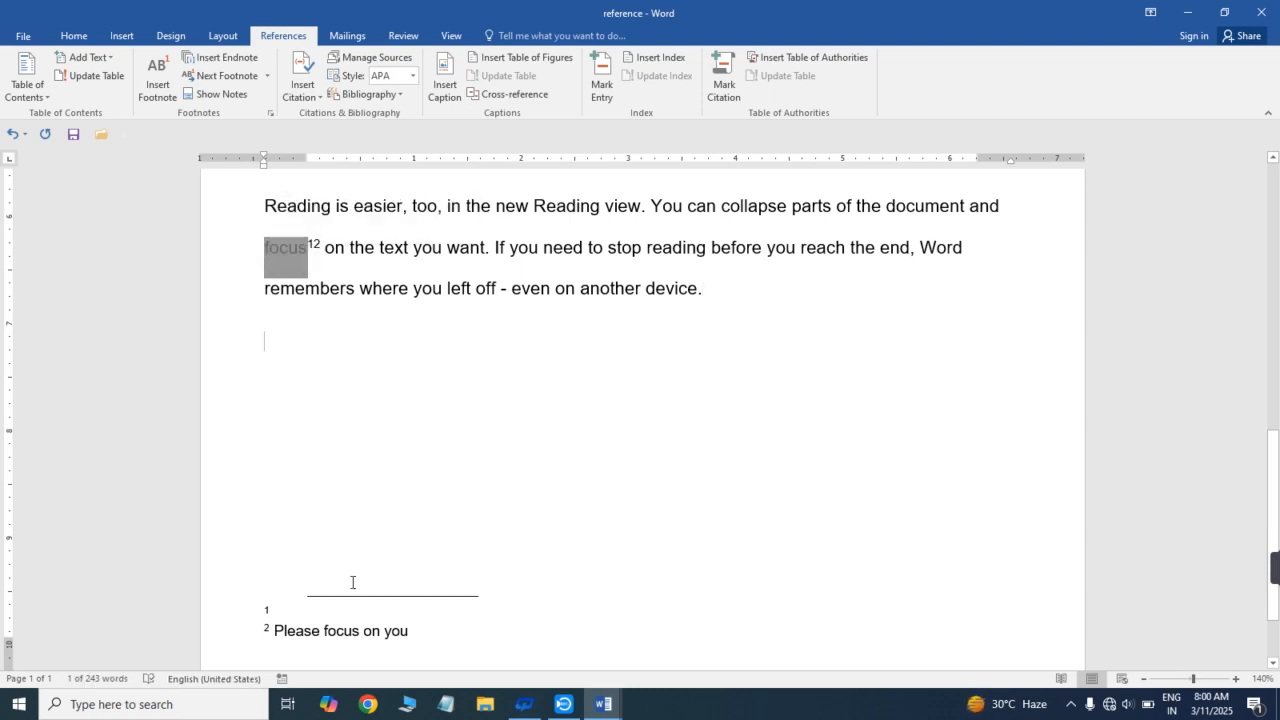
click(291, 630)
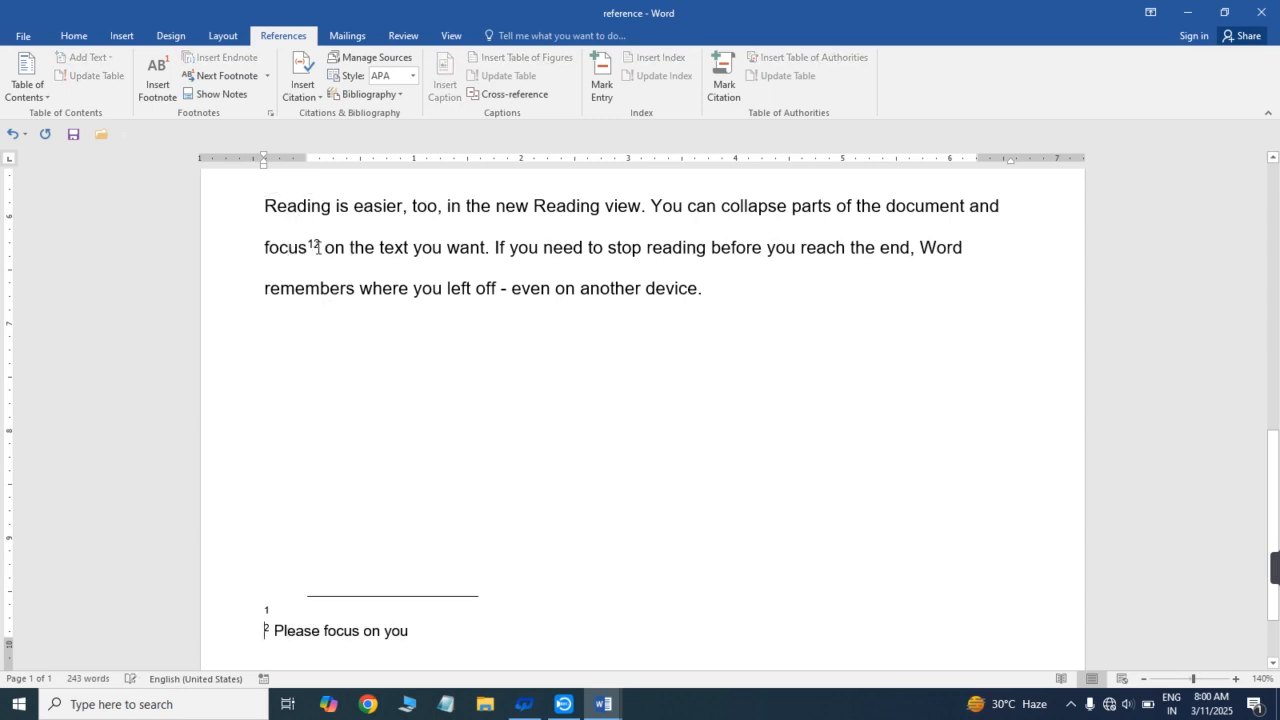
click(377, 250)
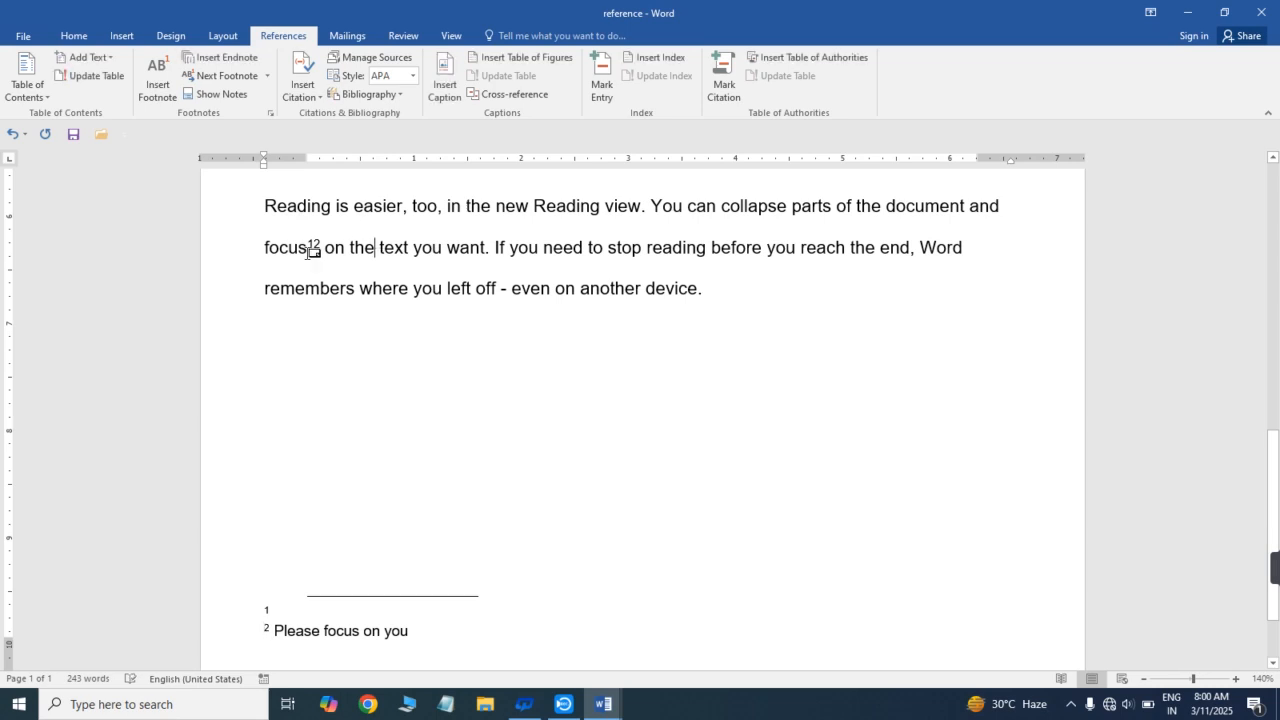
mouse_move(308, 252)
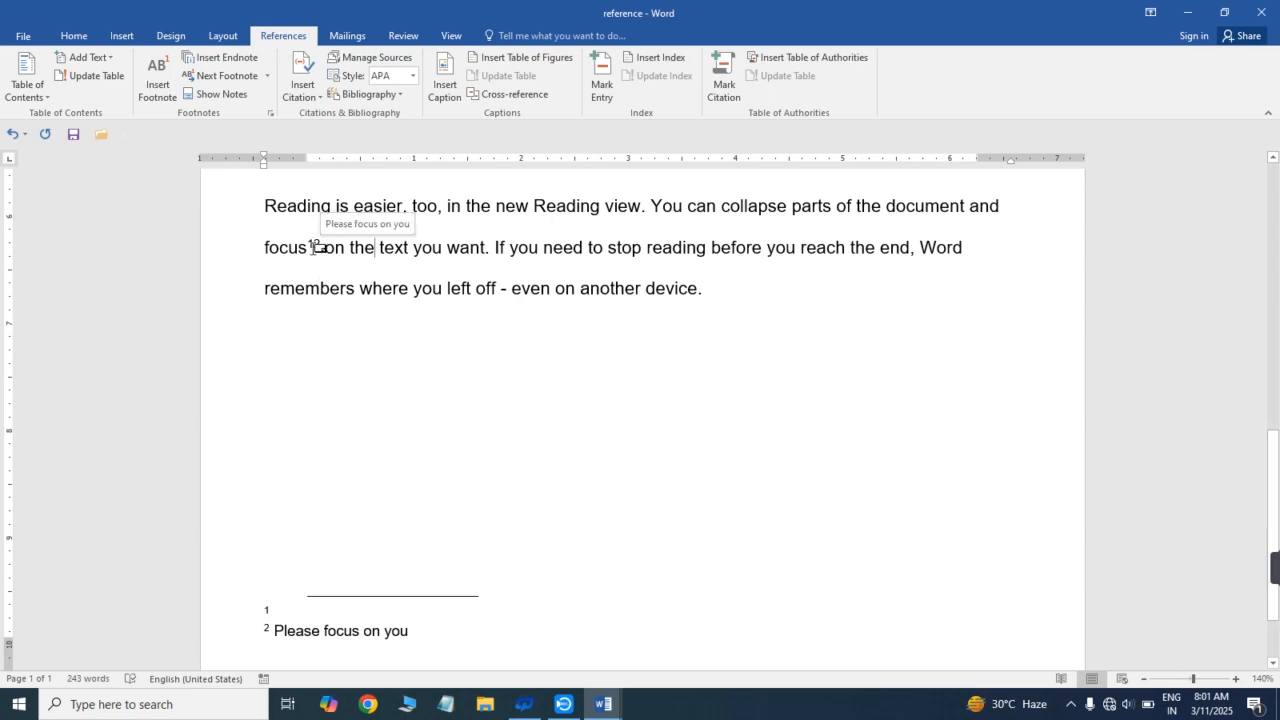
- Insert a third footnote after "the" in the last paragraph with the text "jkjkjkj"
drag(1273, 480, 1250, 124)
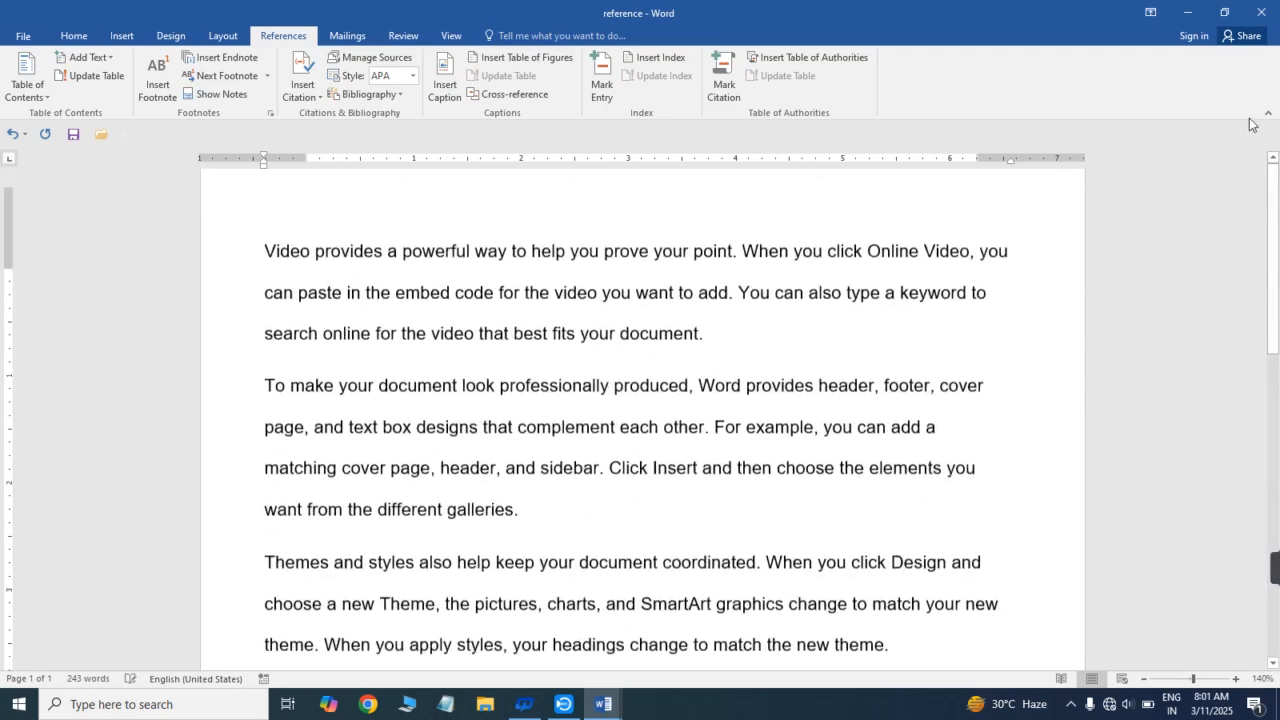
click(162, 90)
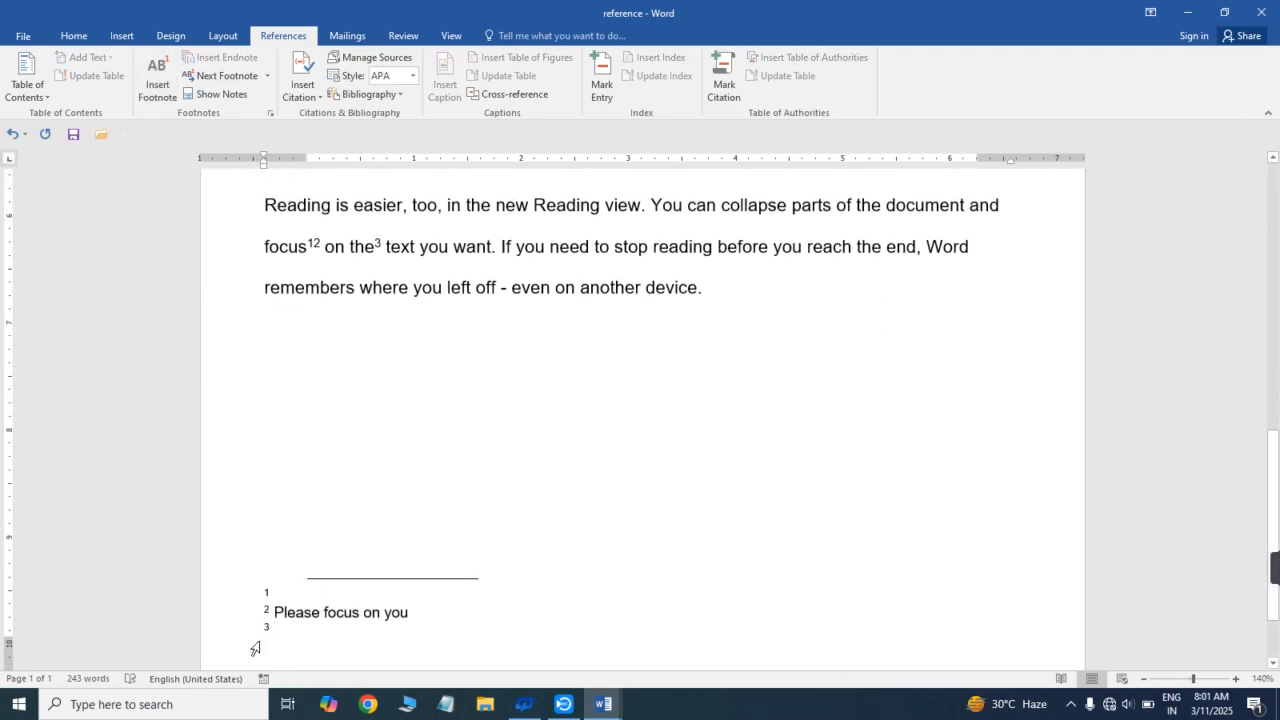
text(jkjkjkj)
- Compare the footnote marks on "focus" and "the" with their notes at the foot of the page
mouse_move(310, 248)
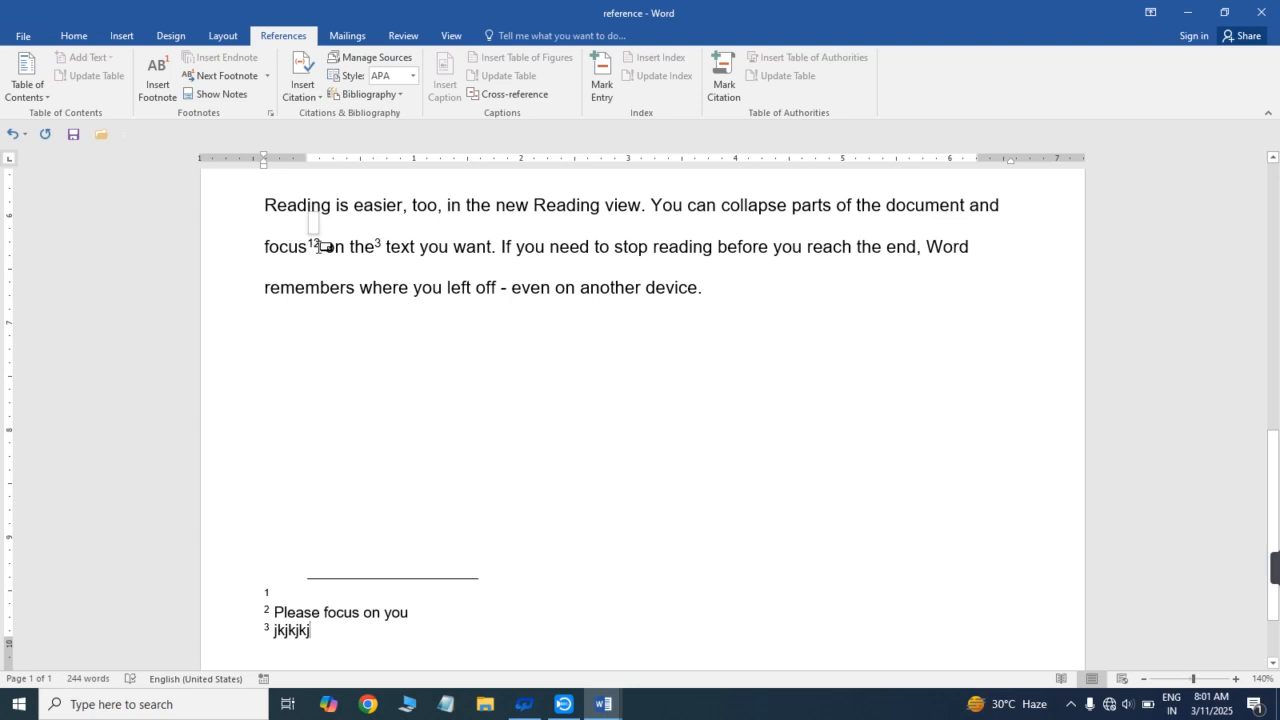
click(310, 587)
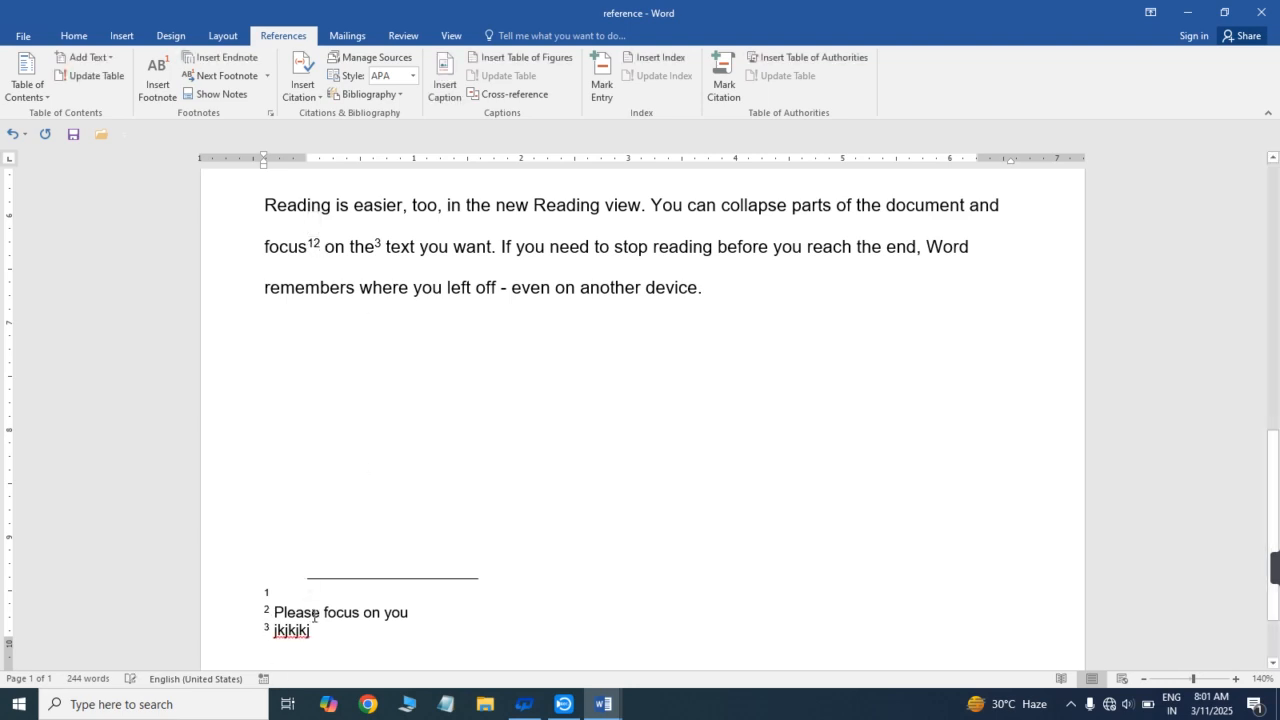
click(318, 630)
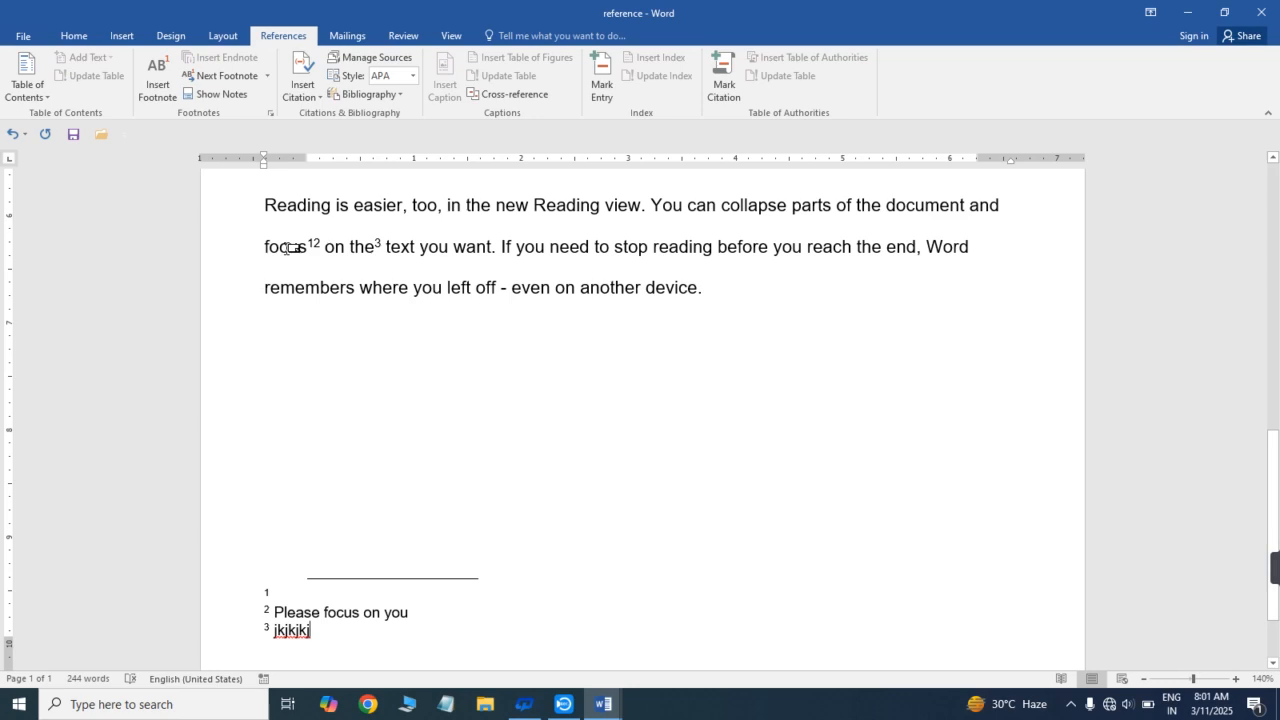
mouse_move(287, 248)
mouse_move(370, 243)
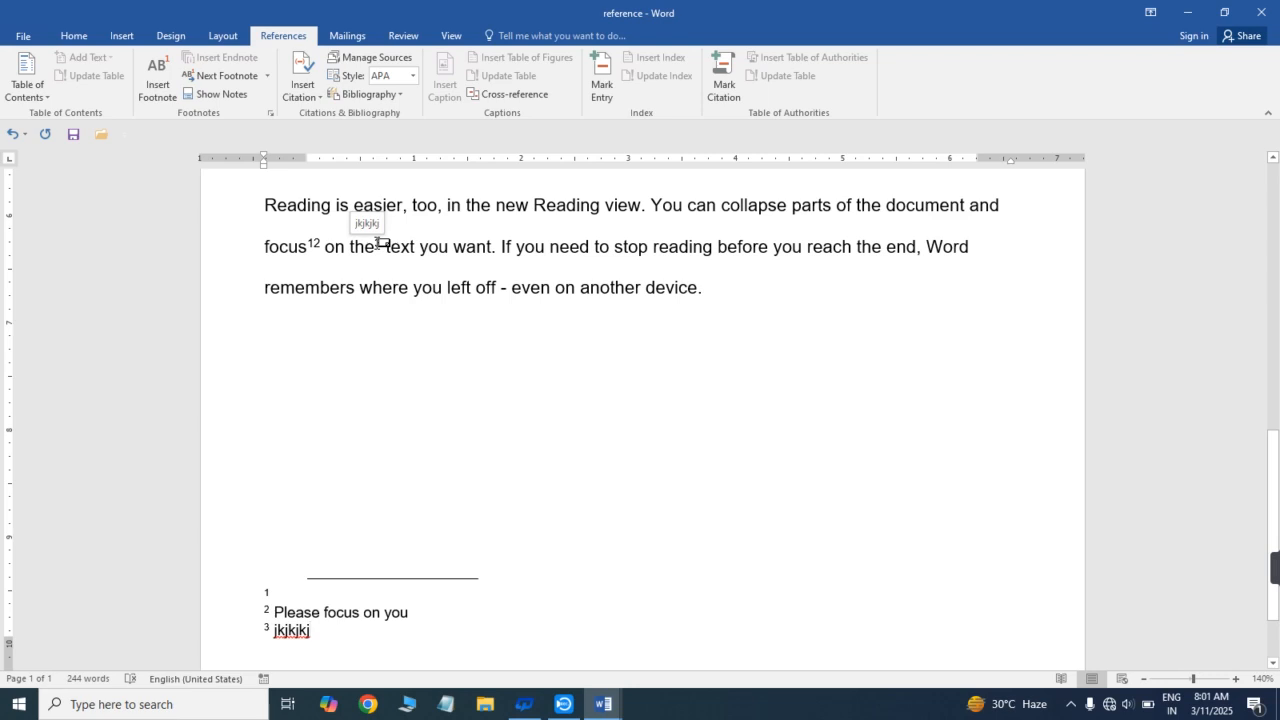
click(647, 289)
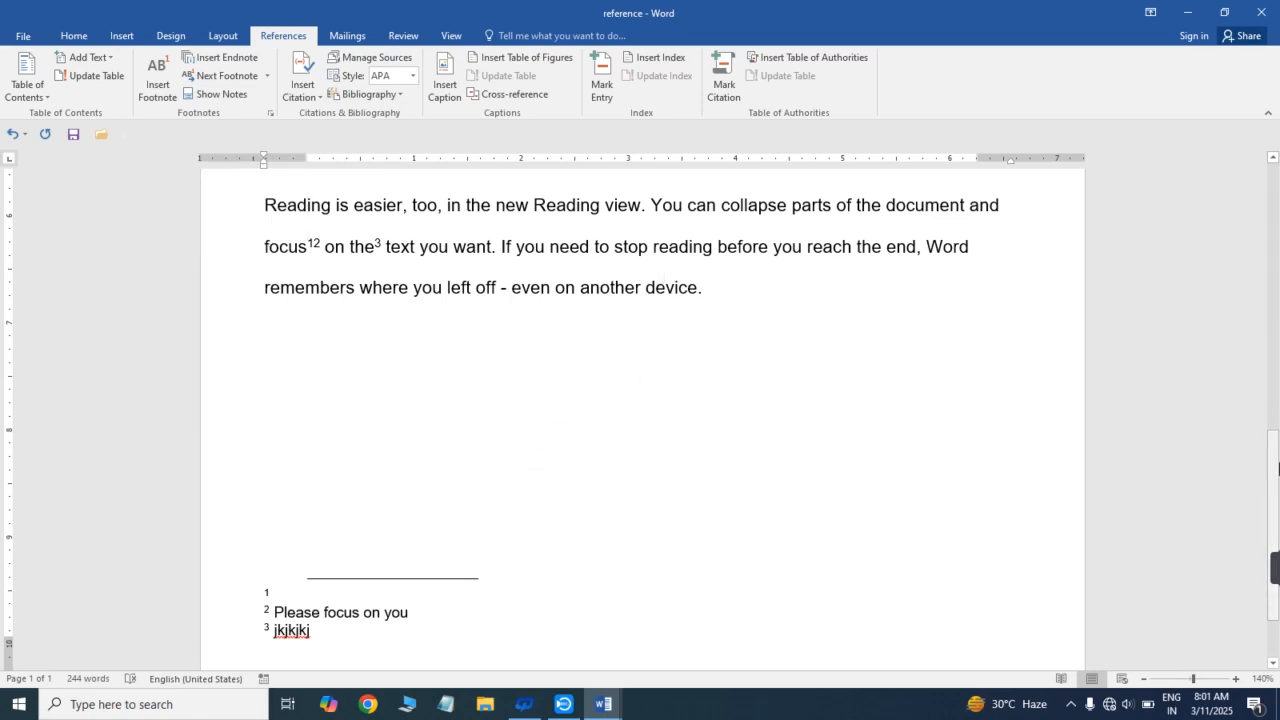
drag(1278, 468, 1261, 189)
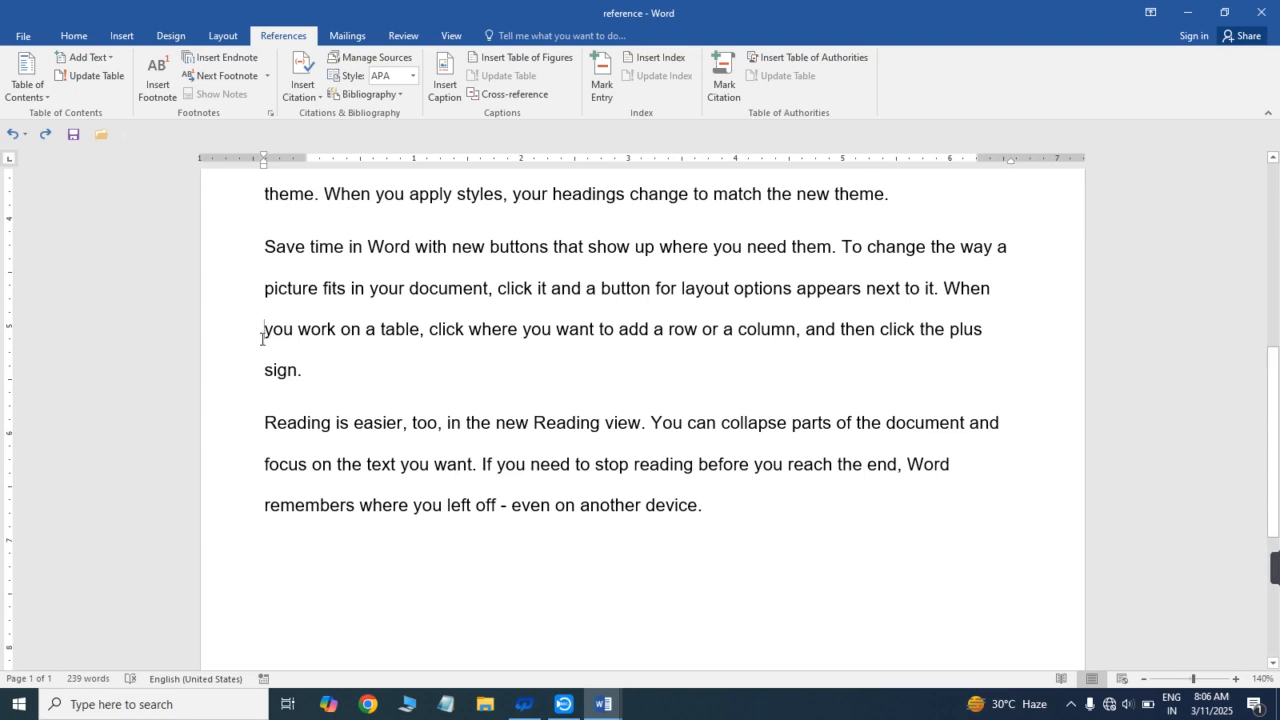
- Insert an endnote before "you work on a table" in the fourth paragraph with the text "You are good"
click(227, 57)
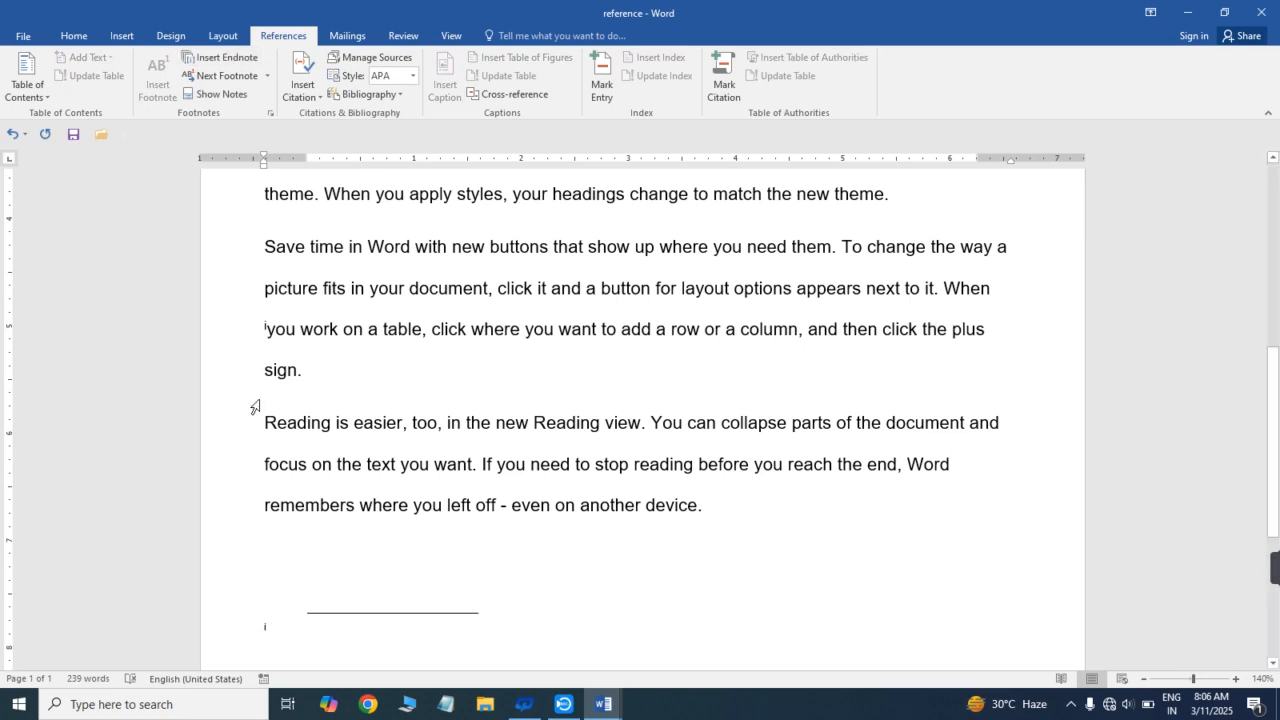
text(you are)
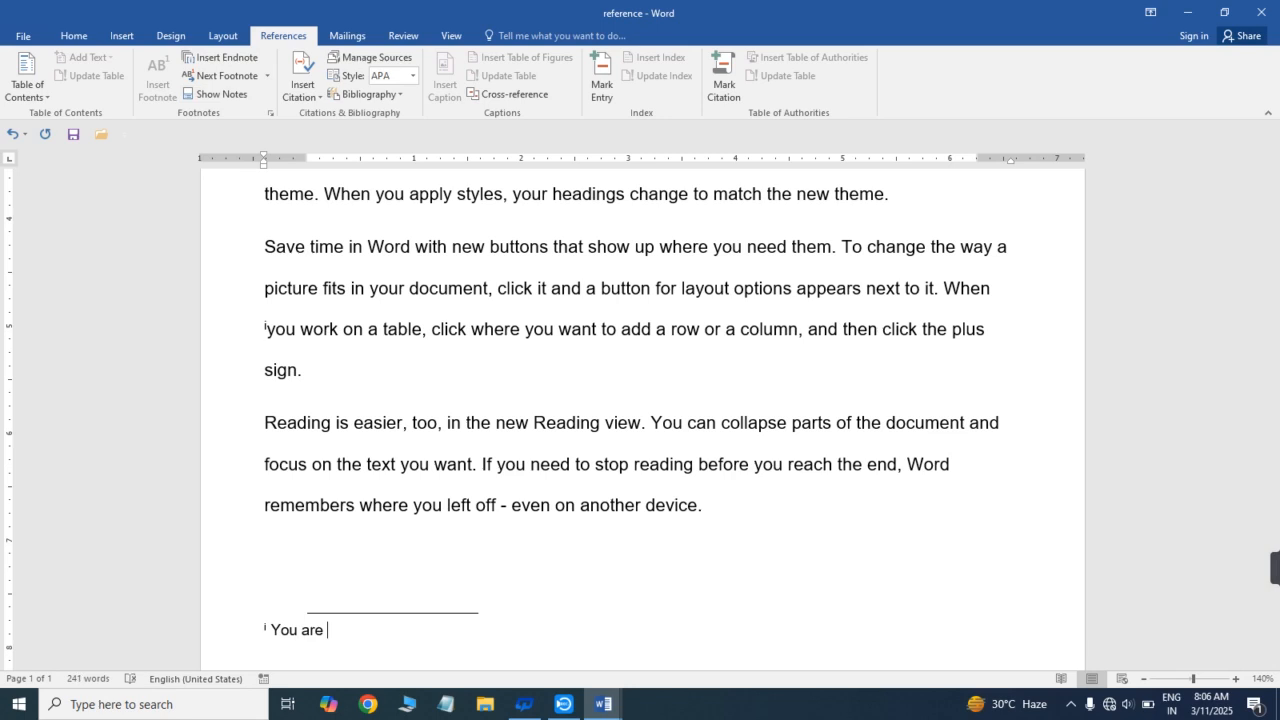
text( good)
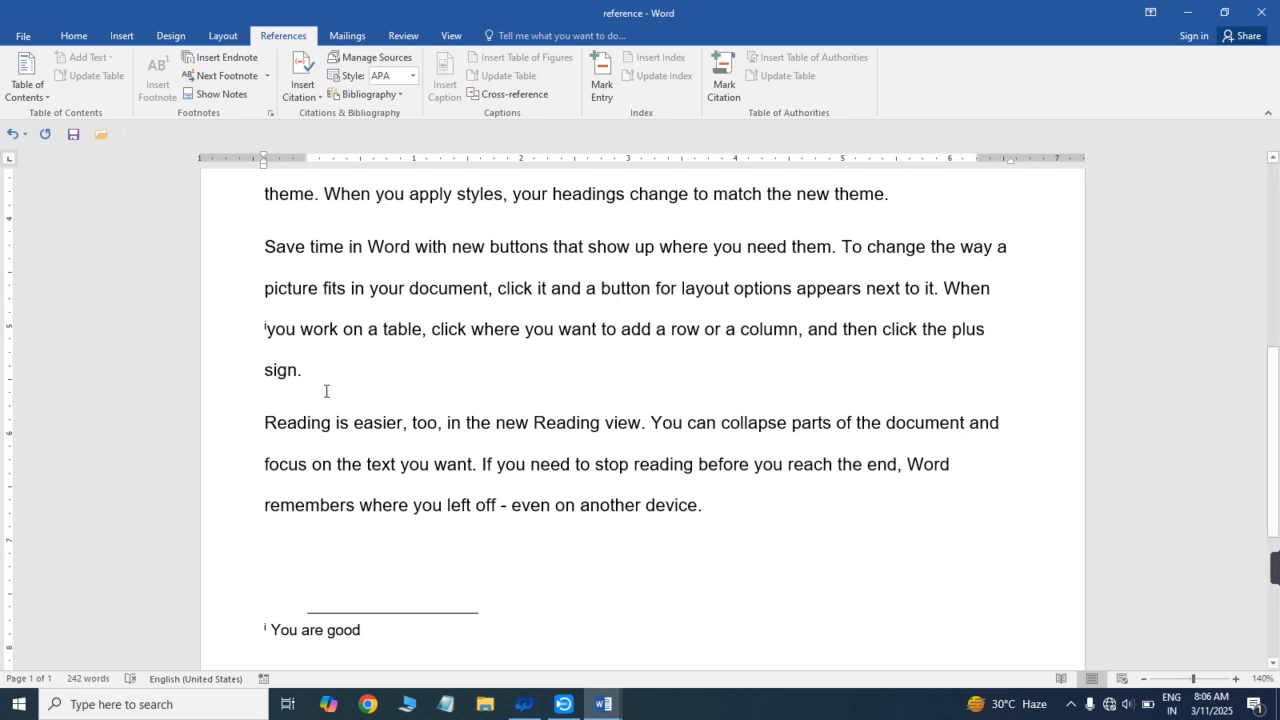
- Insert an endnote before "can collapse" in the last paragraph with the text "You can do it"
click(689, 423)
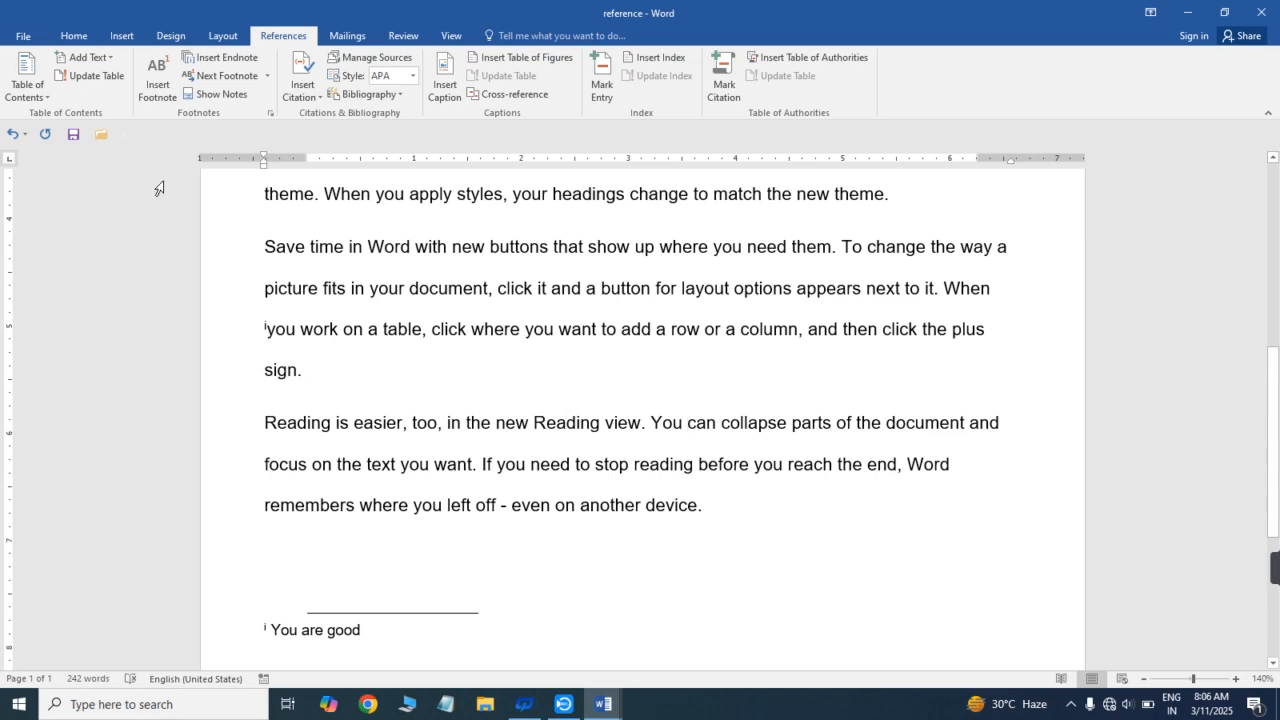
click(243, 61)
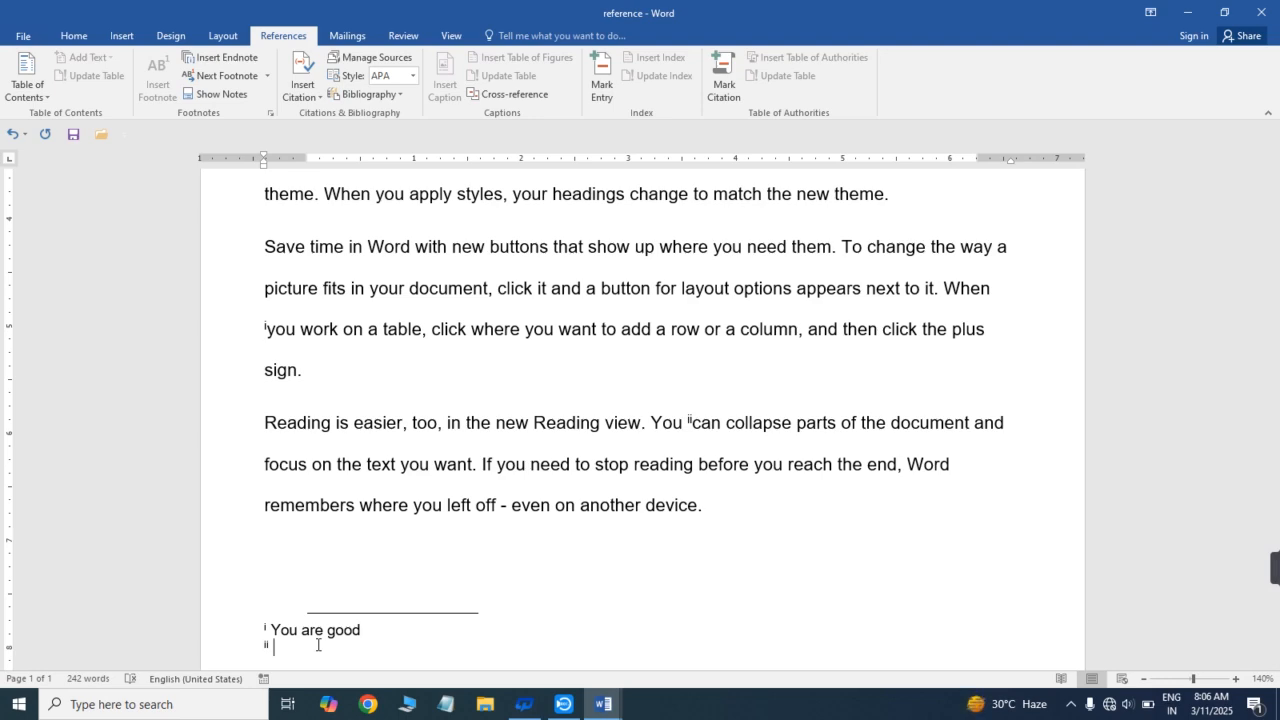
text(You can do it)
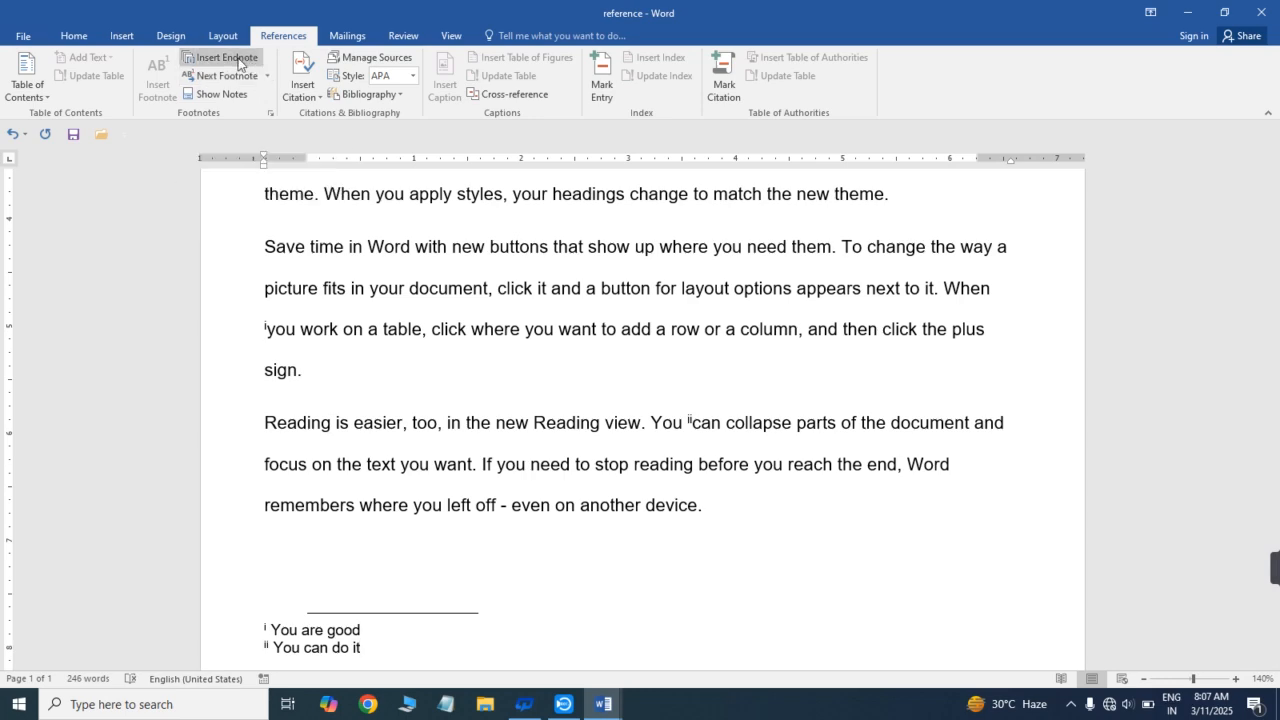
- Use Next Footnote from the second endnote's text, and check the endnote marks before "you work" and "can collapse"
click(267, 77)
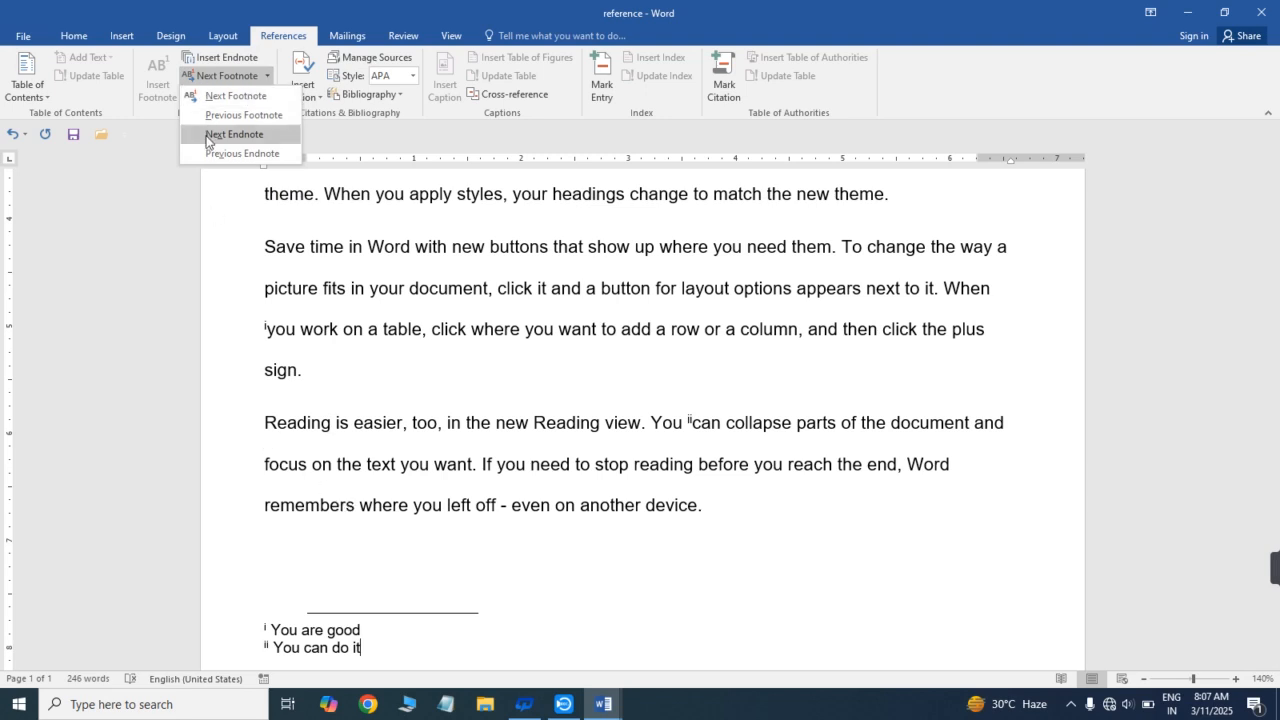
click(216, 99)
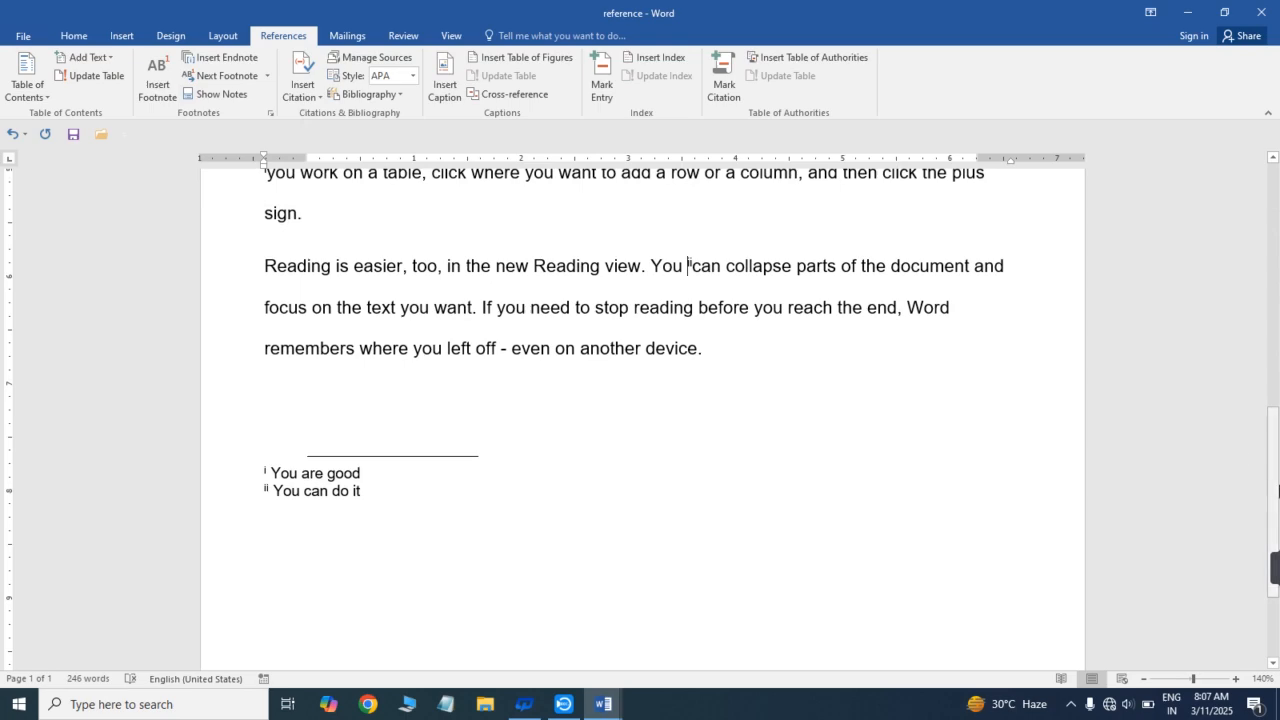
drag(1276, 487, 1279, 435)
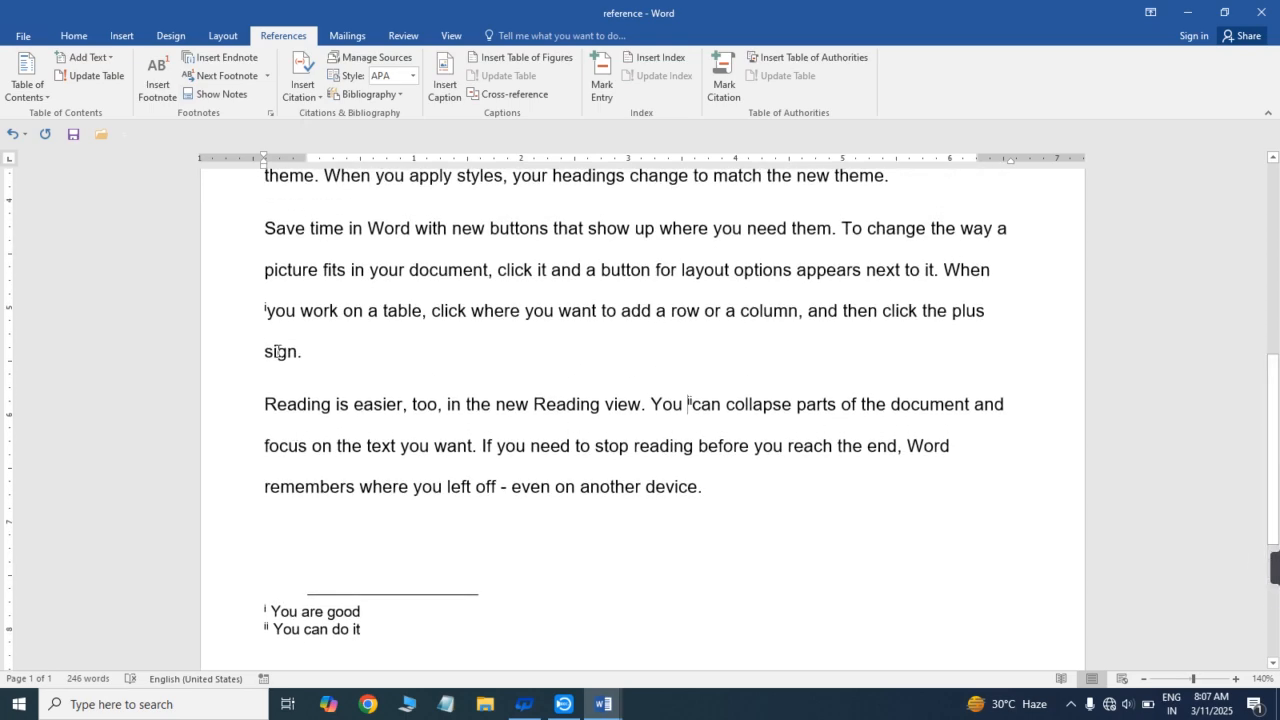
mouse_move(268, 311)
mouse_move(700, 406)
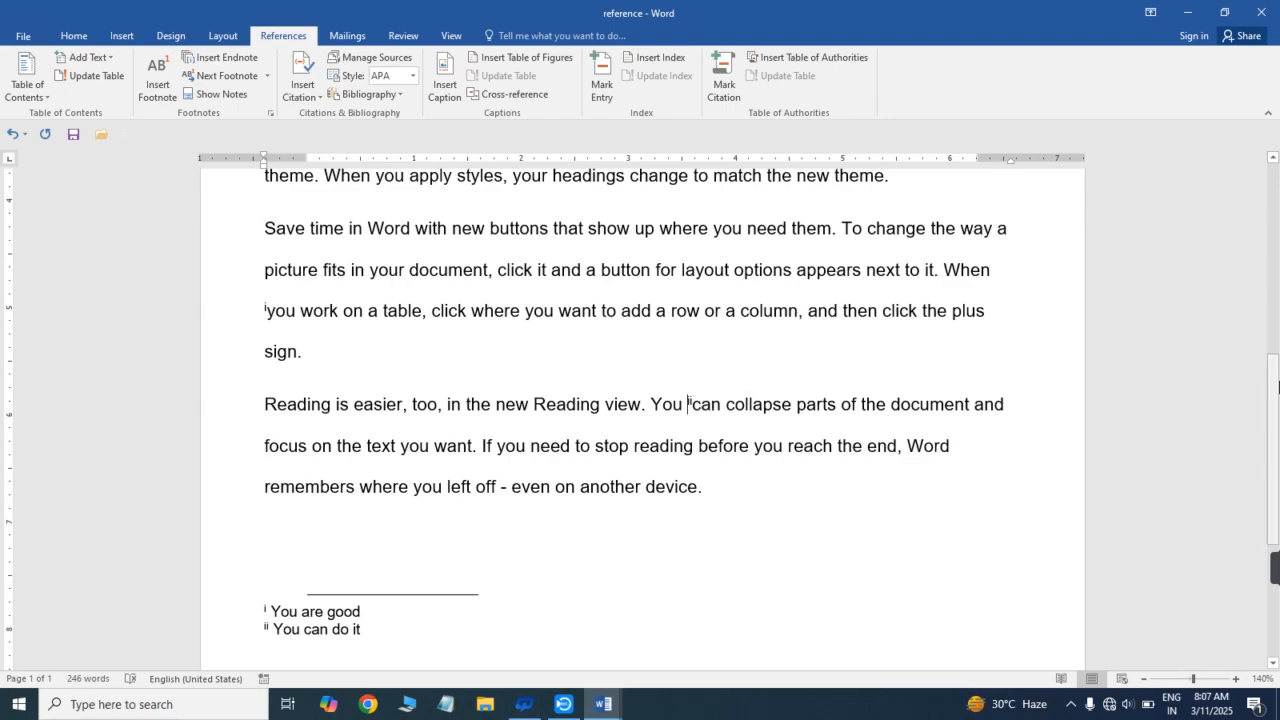
- Try to jump to the next footnote from the start of the document
click(1277, 228)
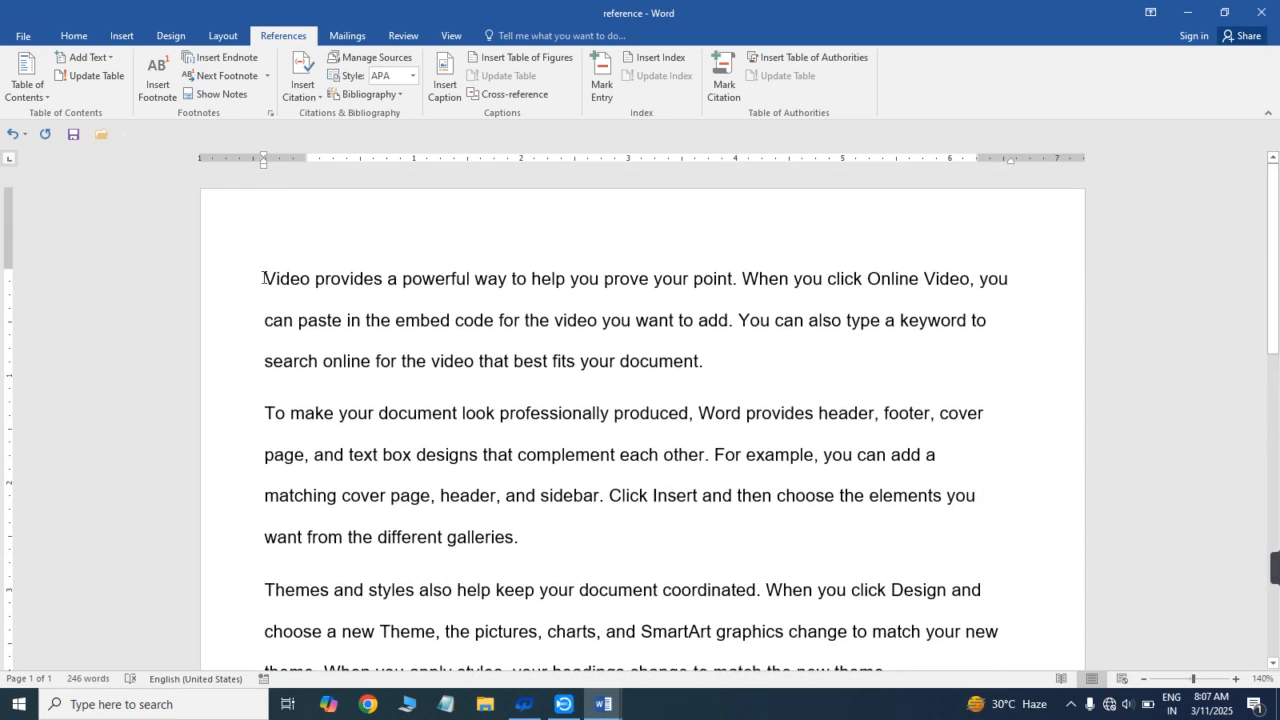
click(257, 83)
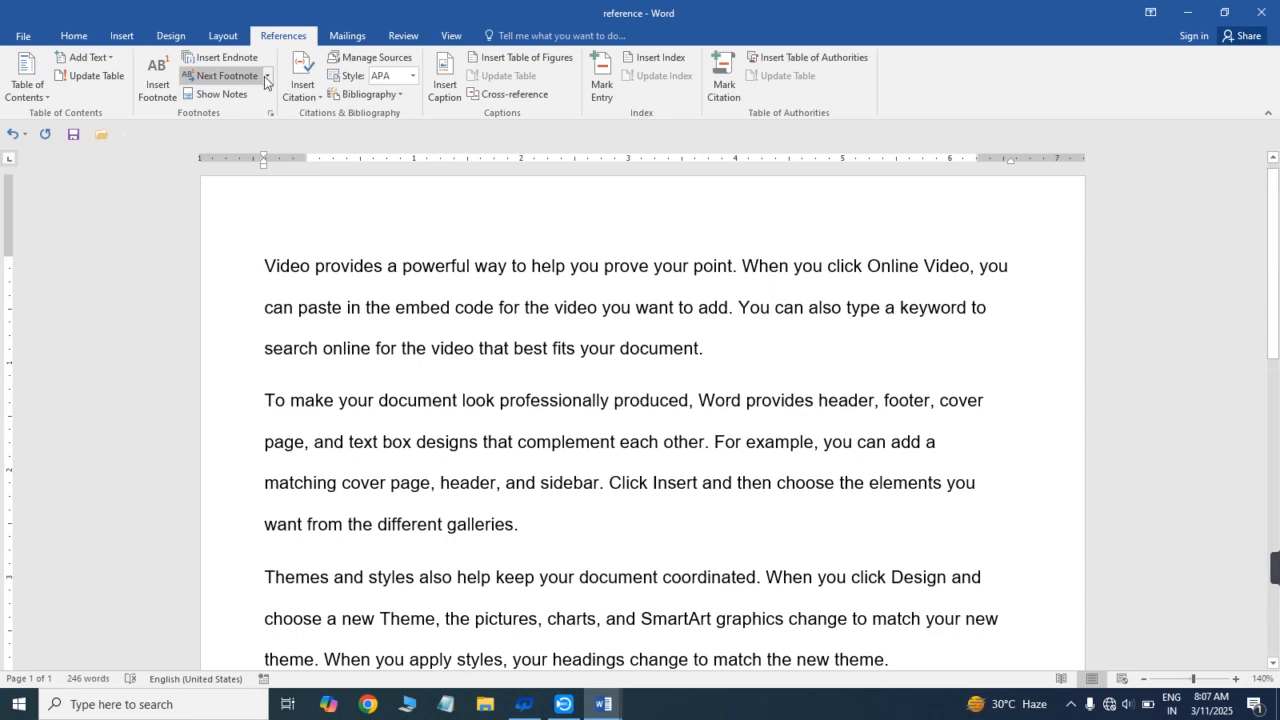
click(266, 77)
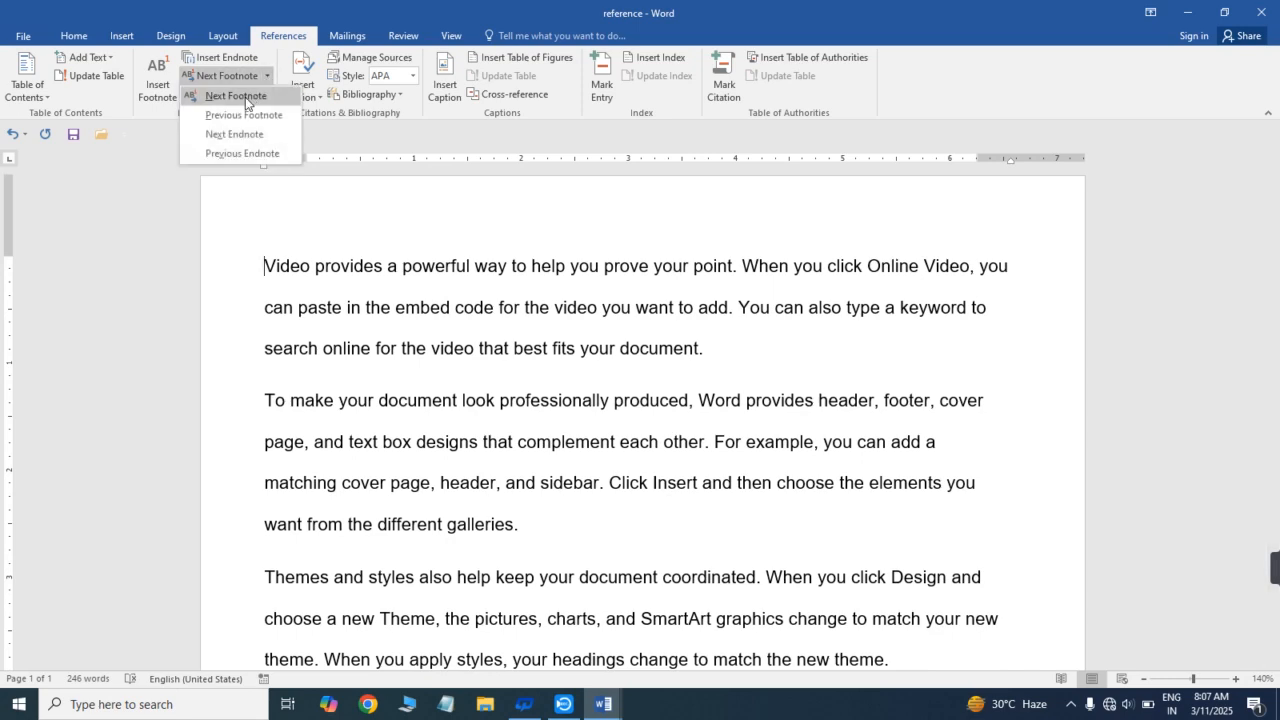
click(240, 96)
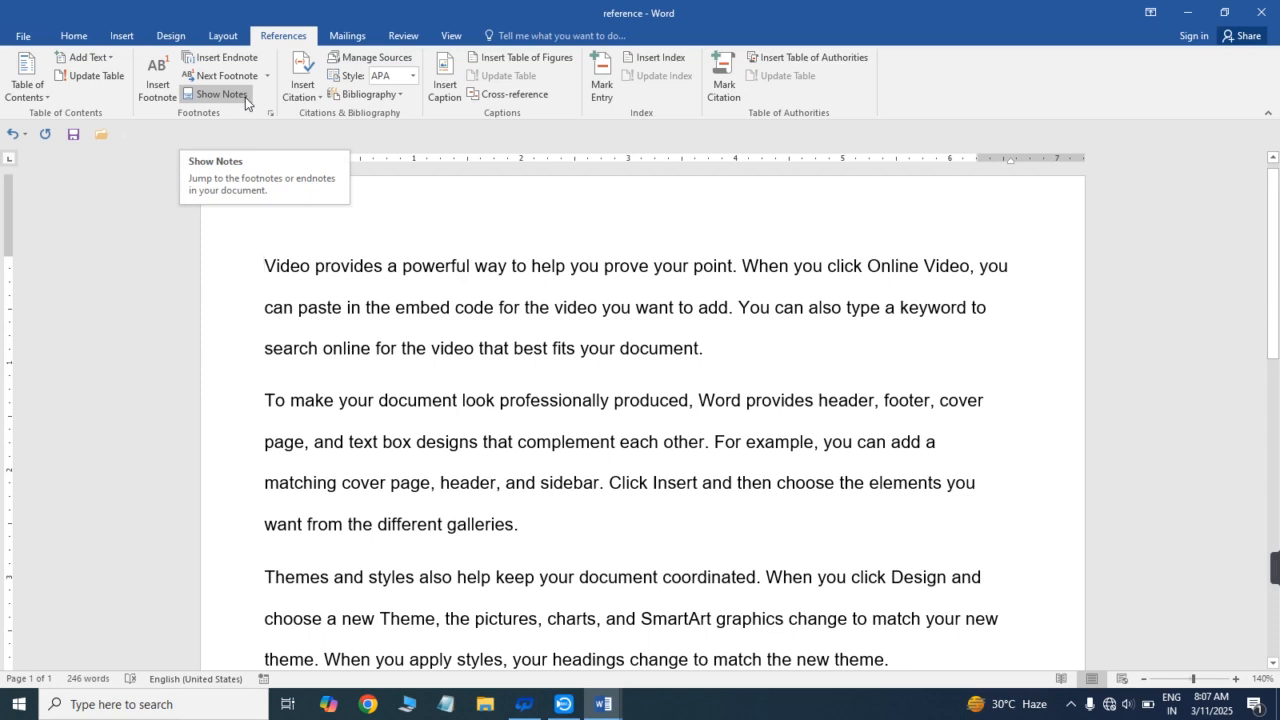
click(267, 77)
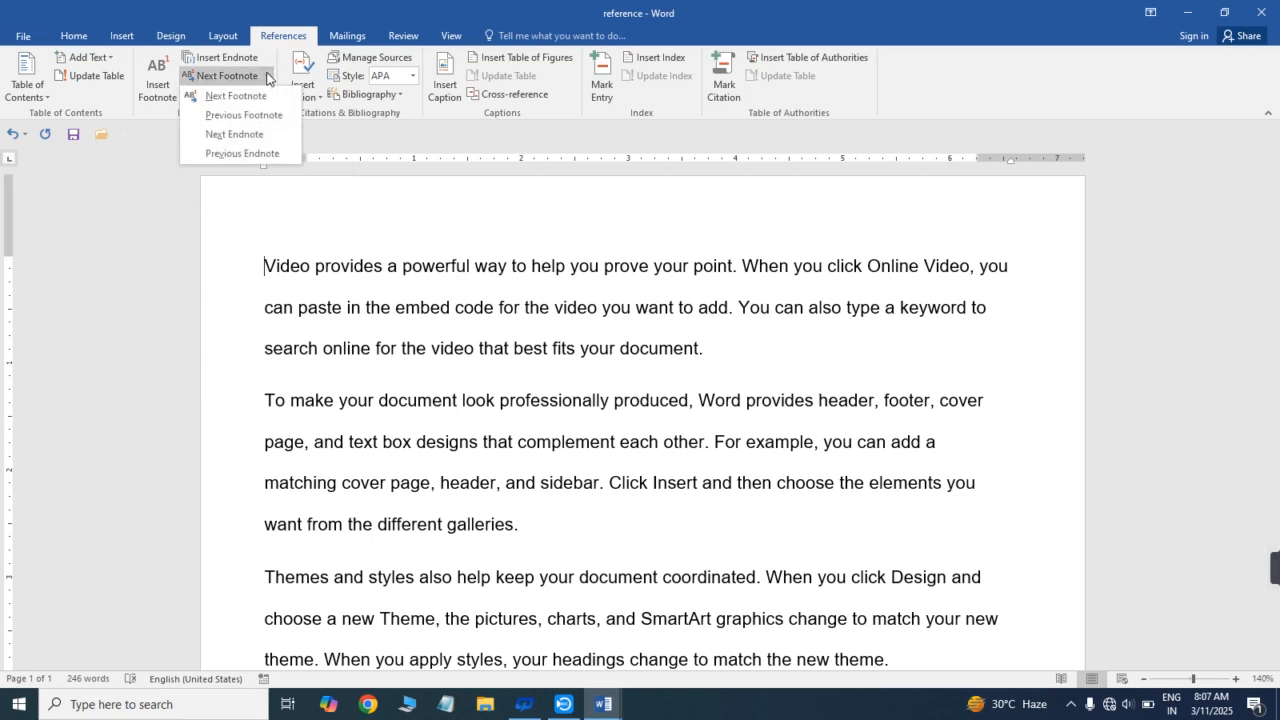
click(196, 99)
- Select the whole document and try to jump to the next footnote
key(ctrl+a)
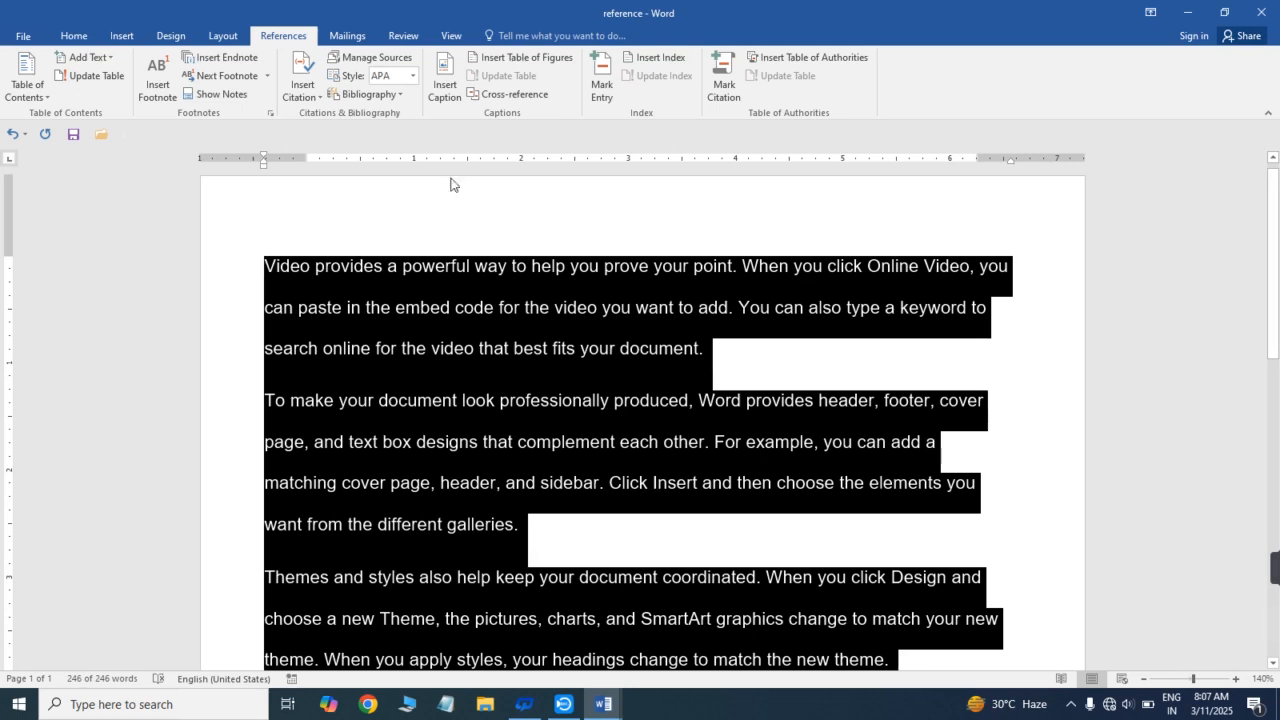
click(268, 76)
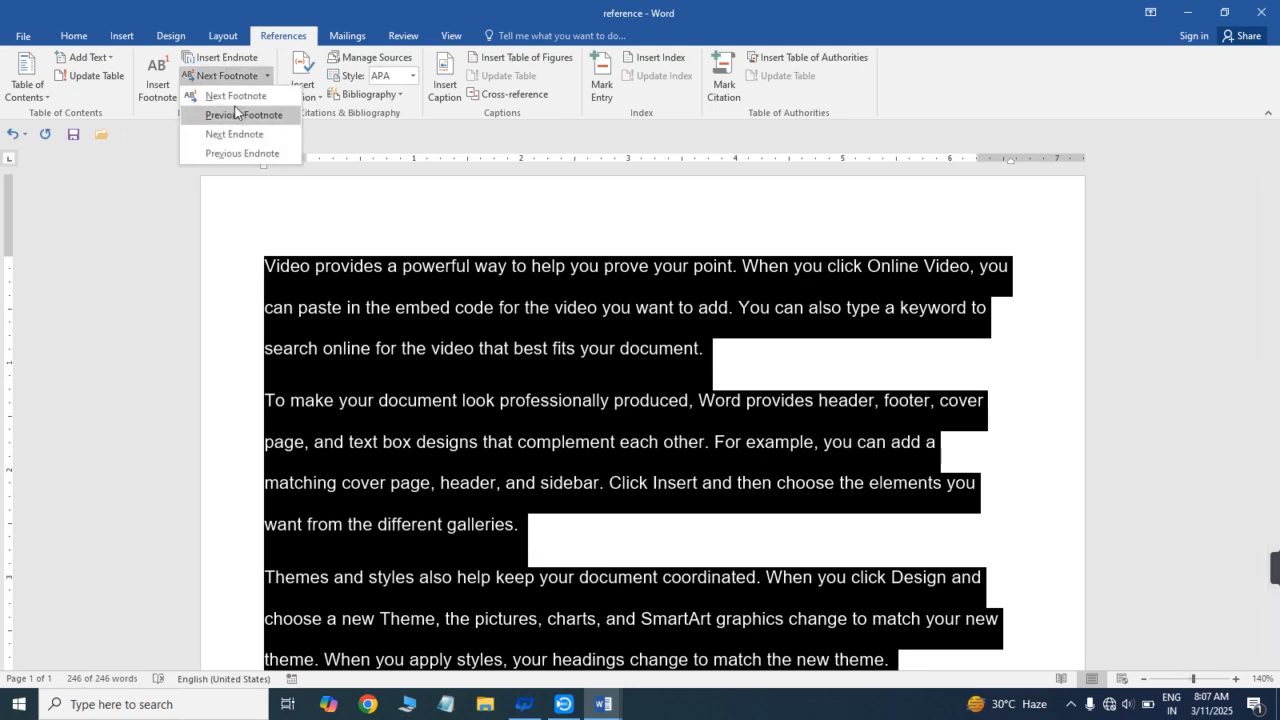
click(240, 97)
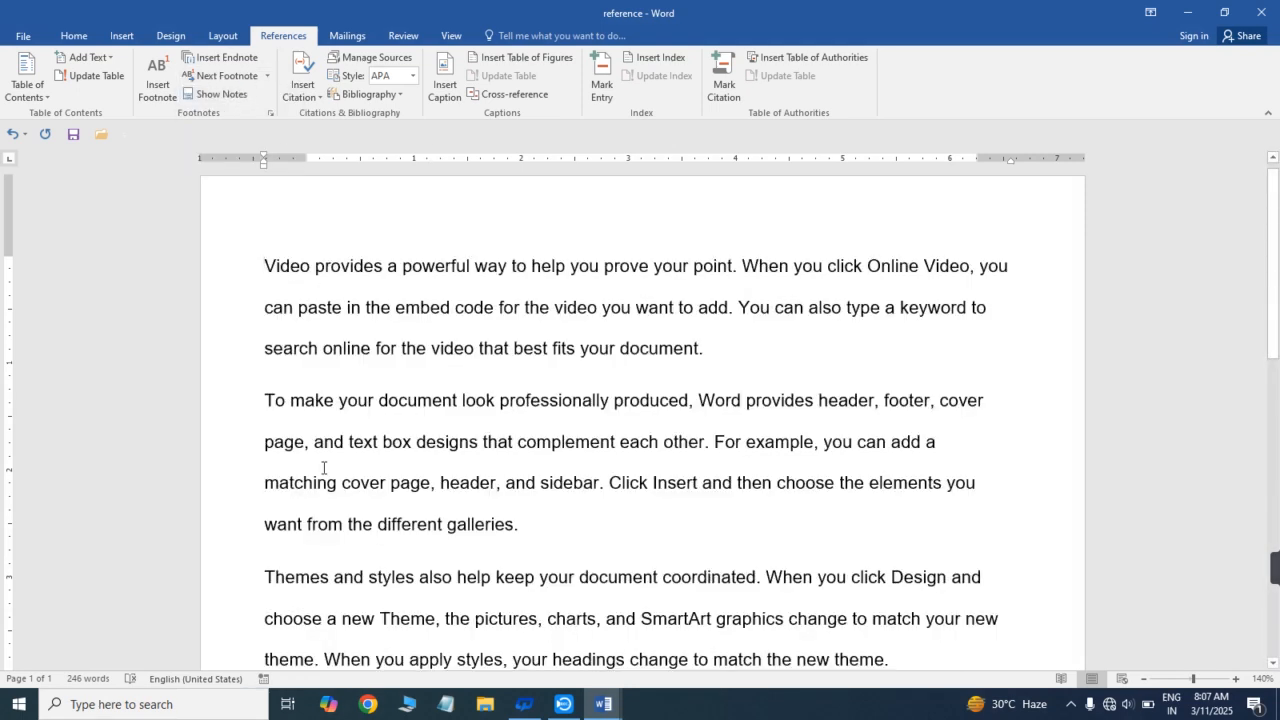
- Jump from the document start through both endnote marks with Next Endnote, and go back one with Previous Endnote
drag(1275, 272, 1276, 413)
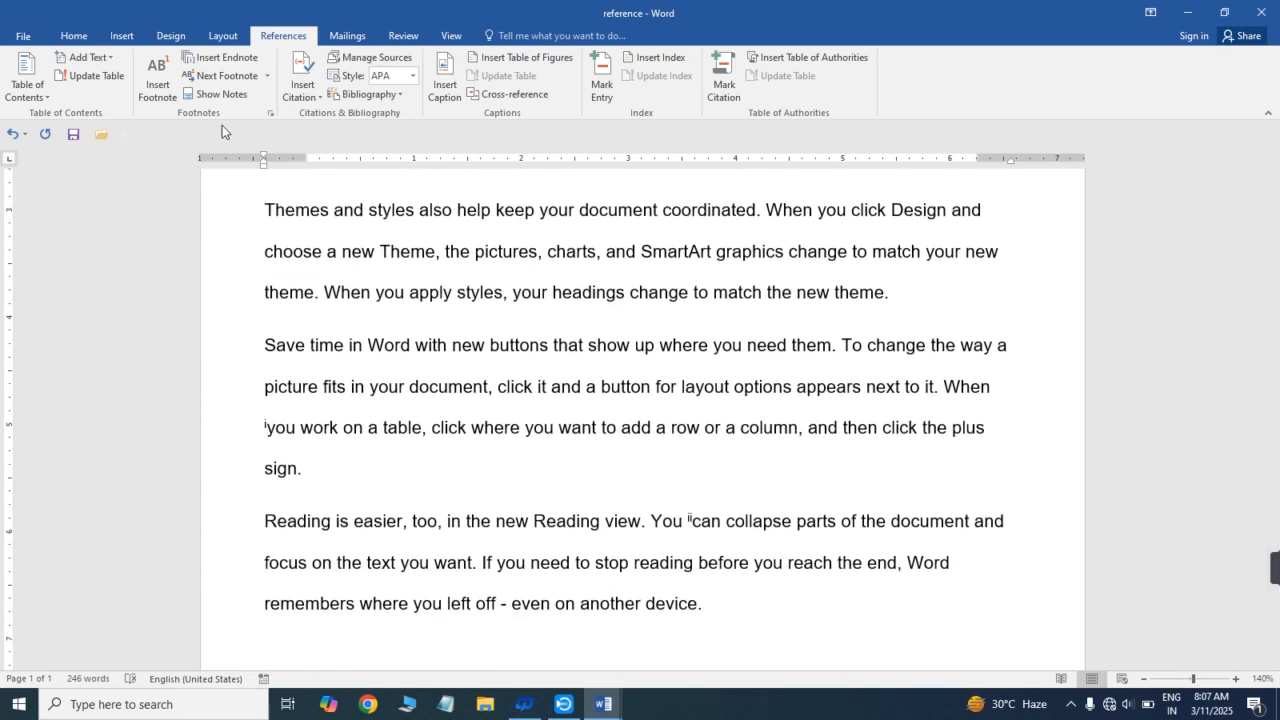
click(257, 86)
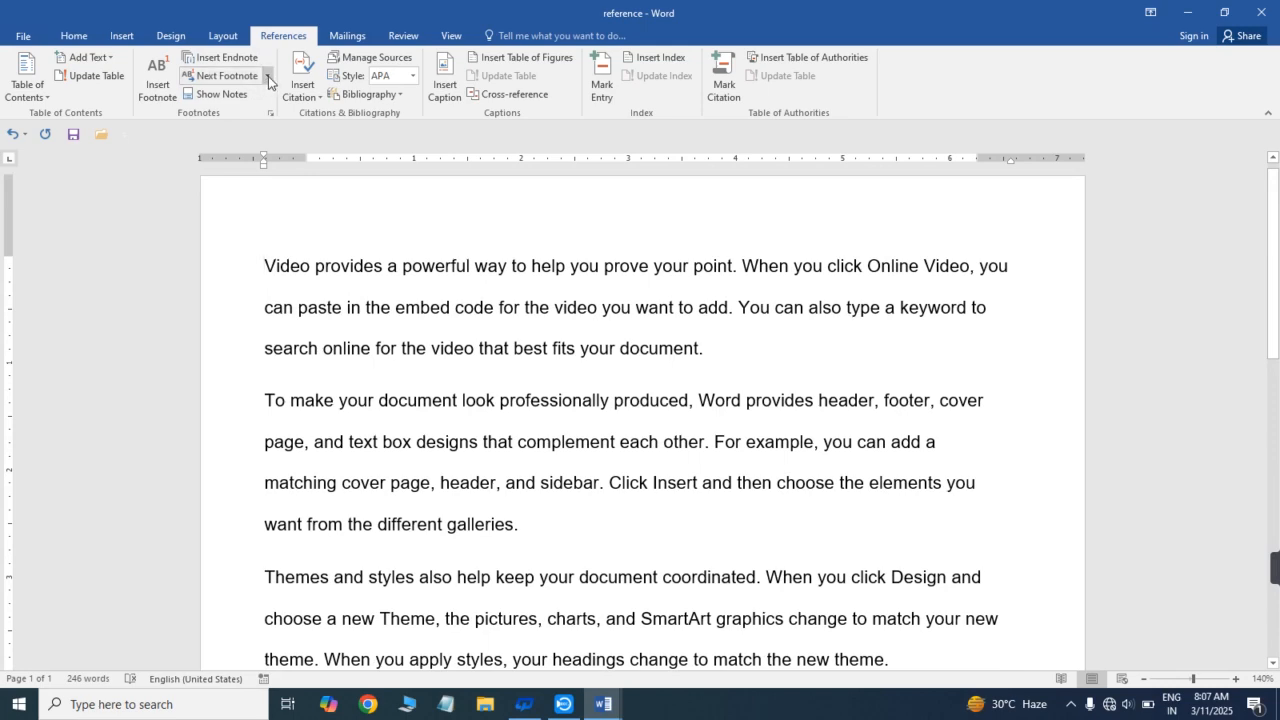
click(267, 76)
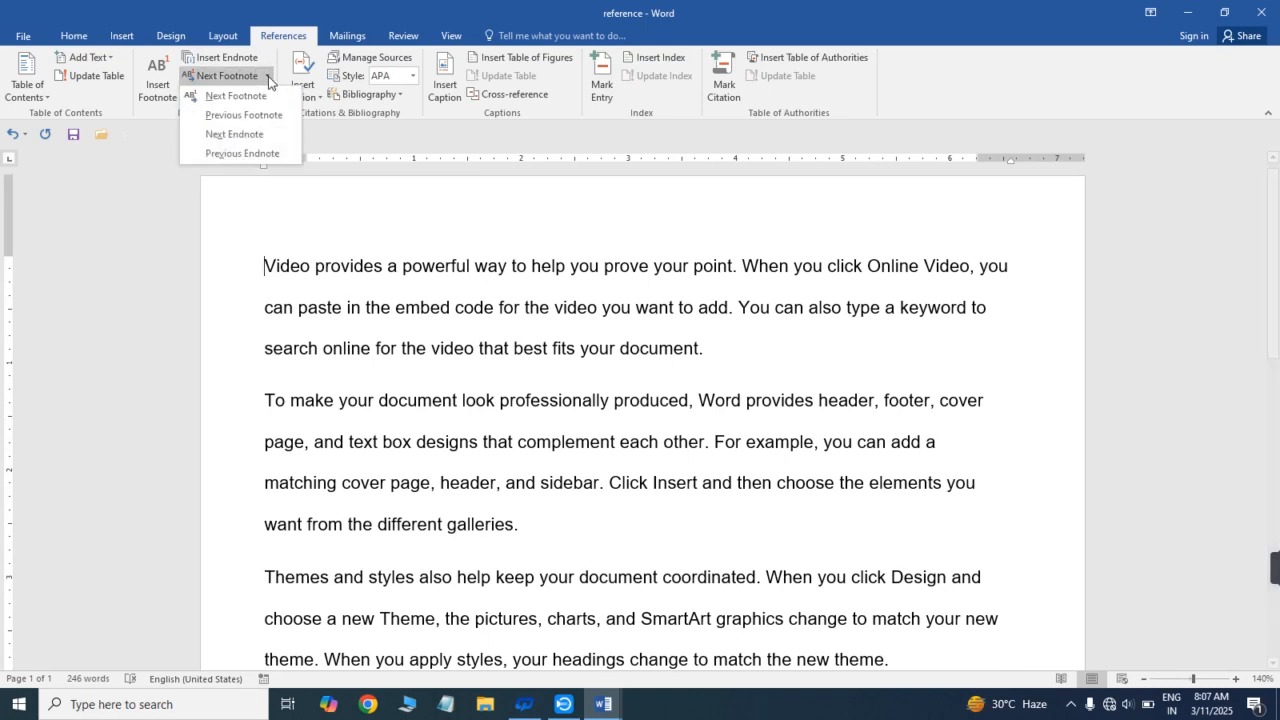
click(238, 134)
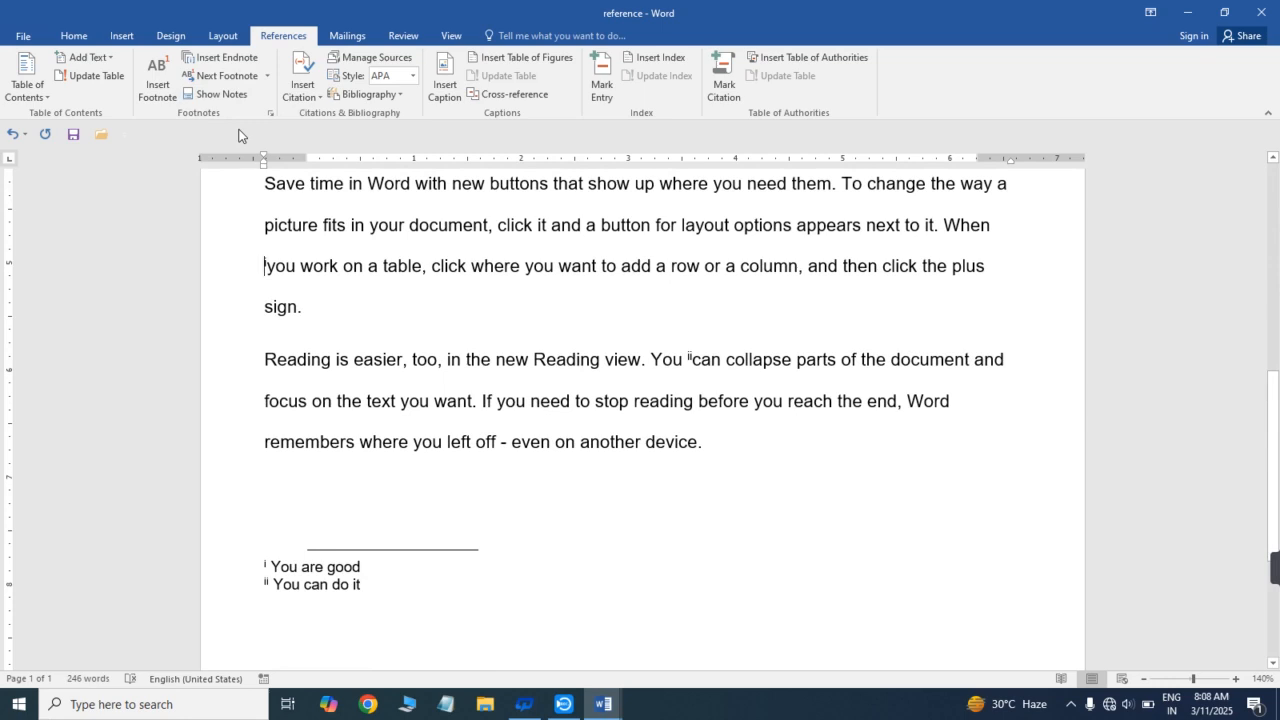
click(266, 77)
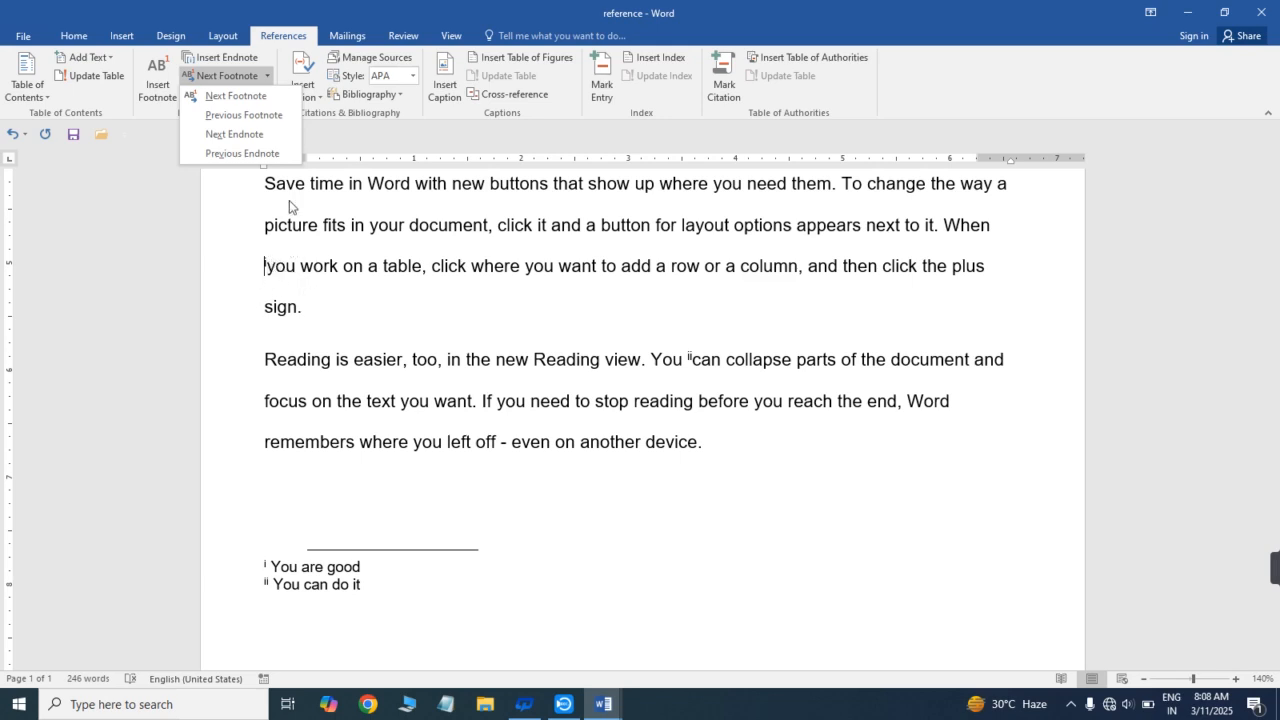
click(246, 136)
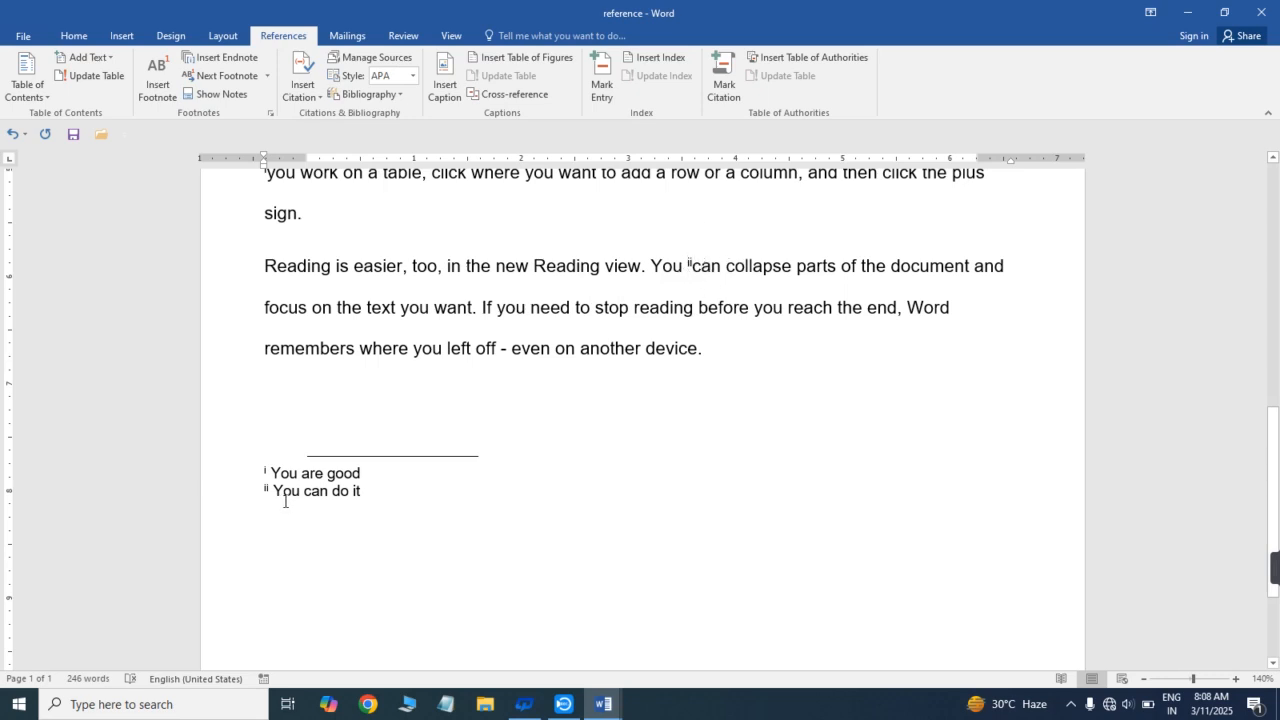
click(266, 76)
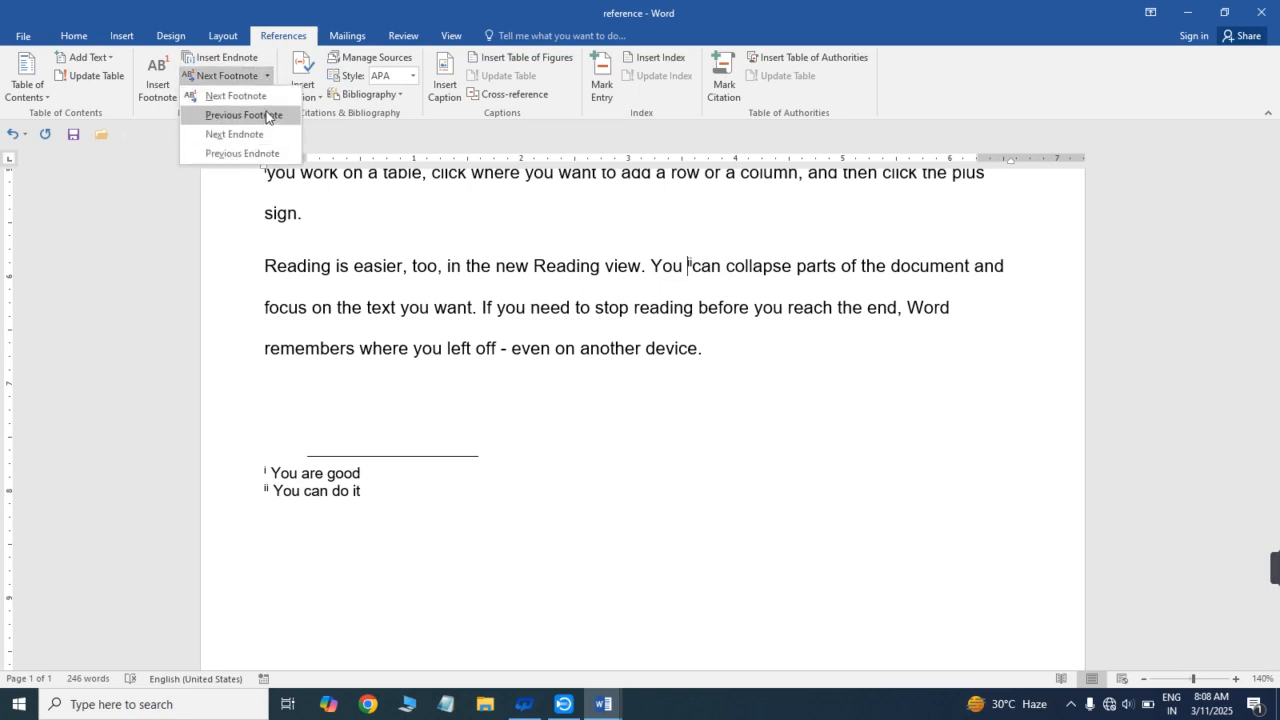
click(243, 156)
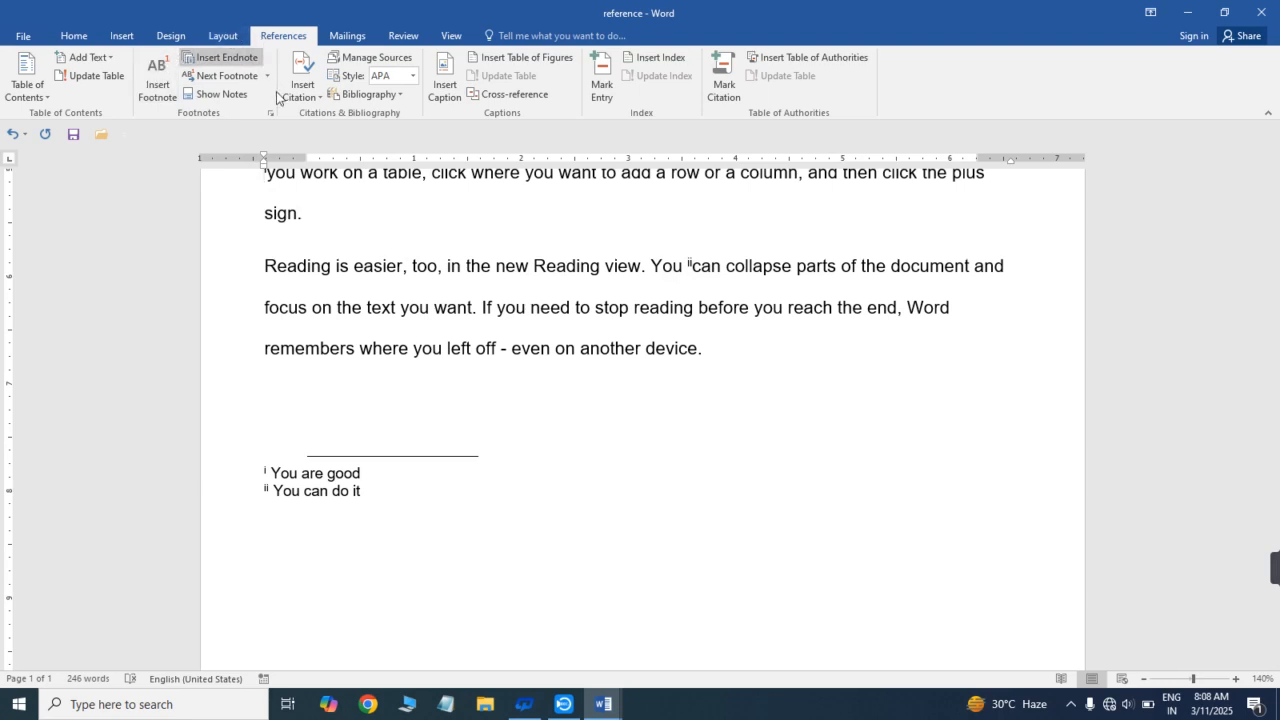
- Switch back and forth between the endnote marks in the text and their notes with Show Notes
click(224, 97)
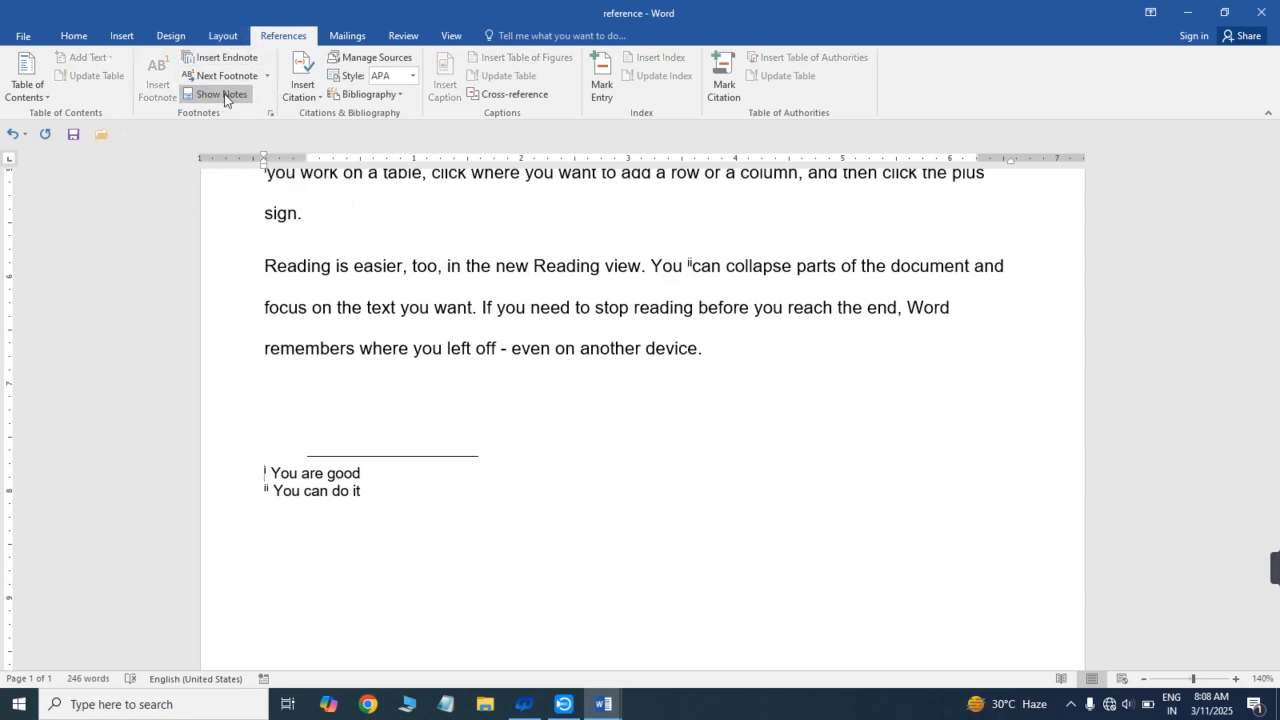
click(224, 97)
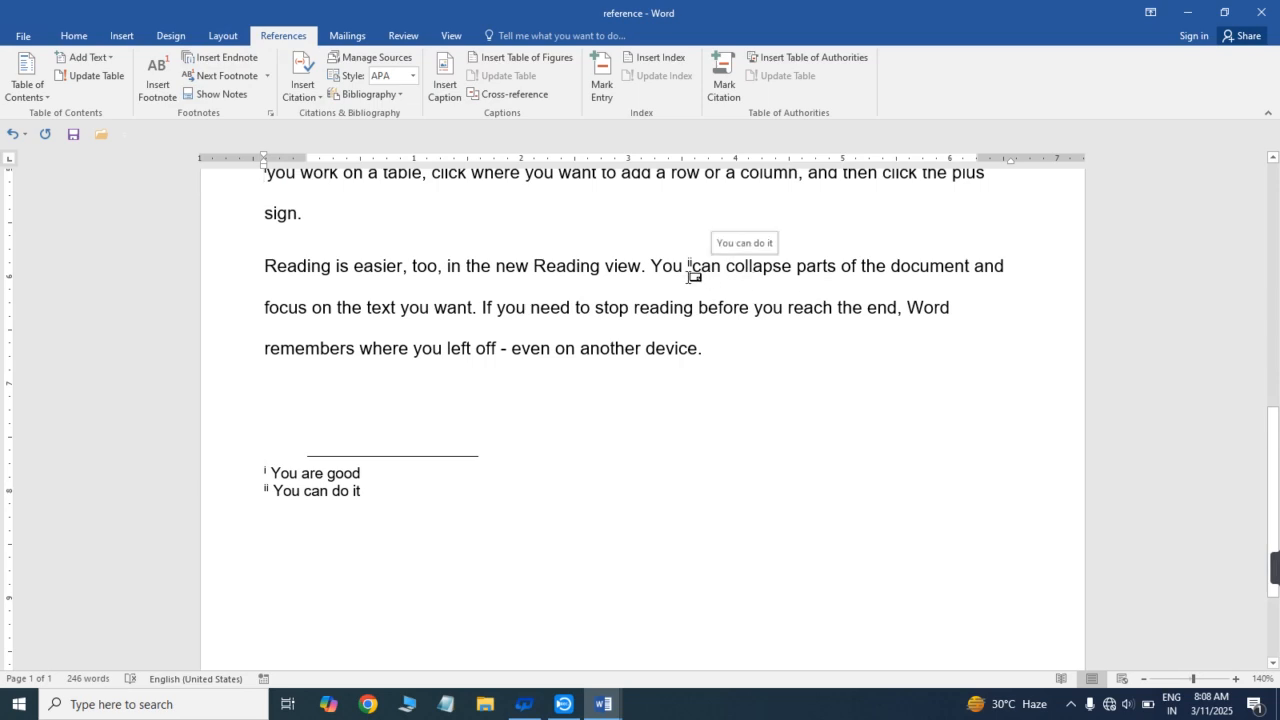
click(237, 102)
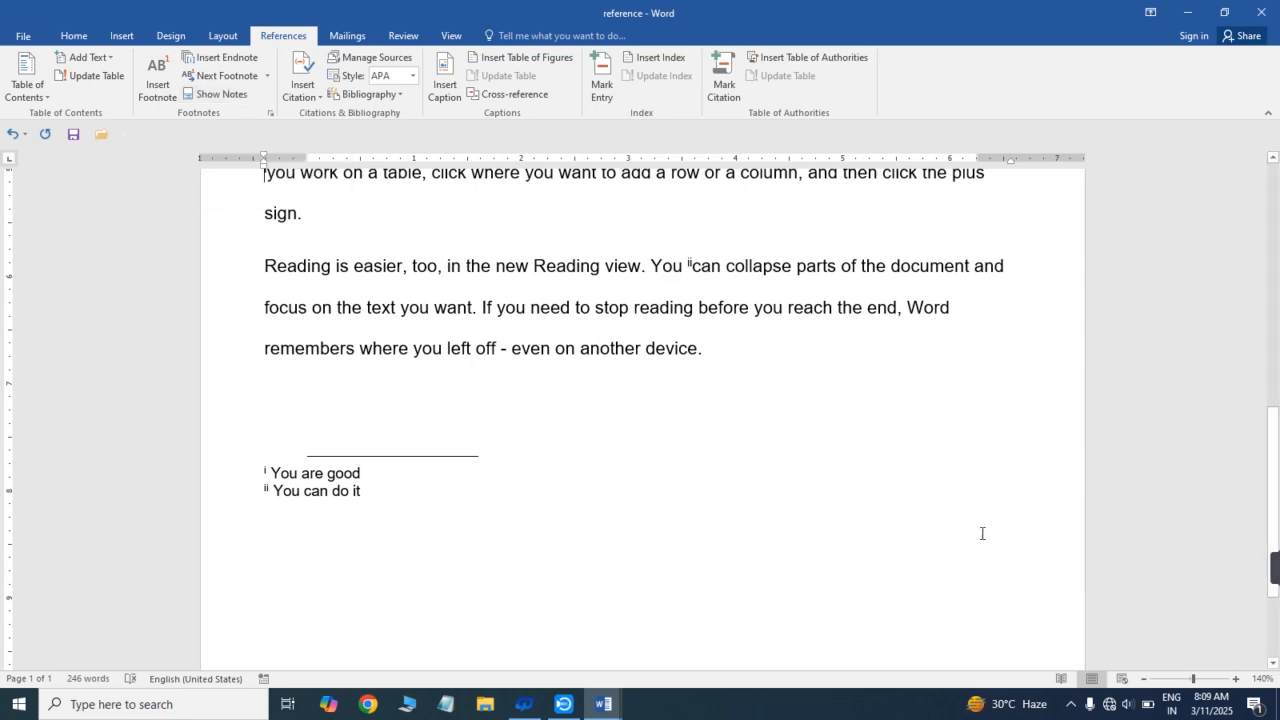
scroll(700, 430, up, 5)
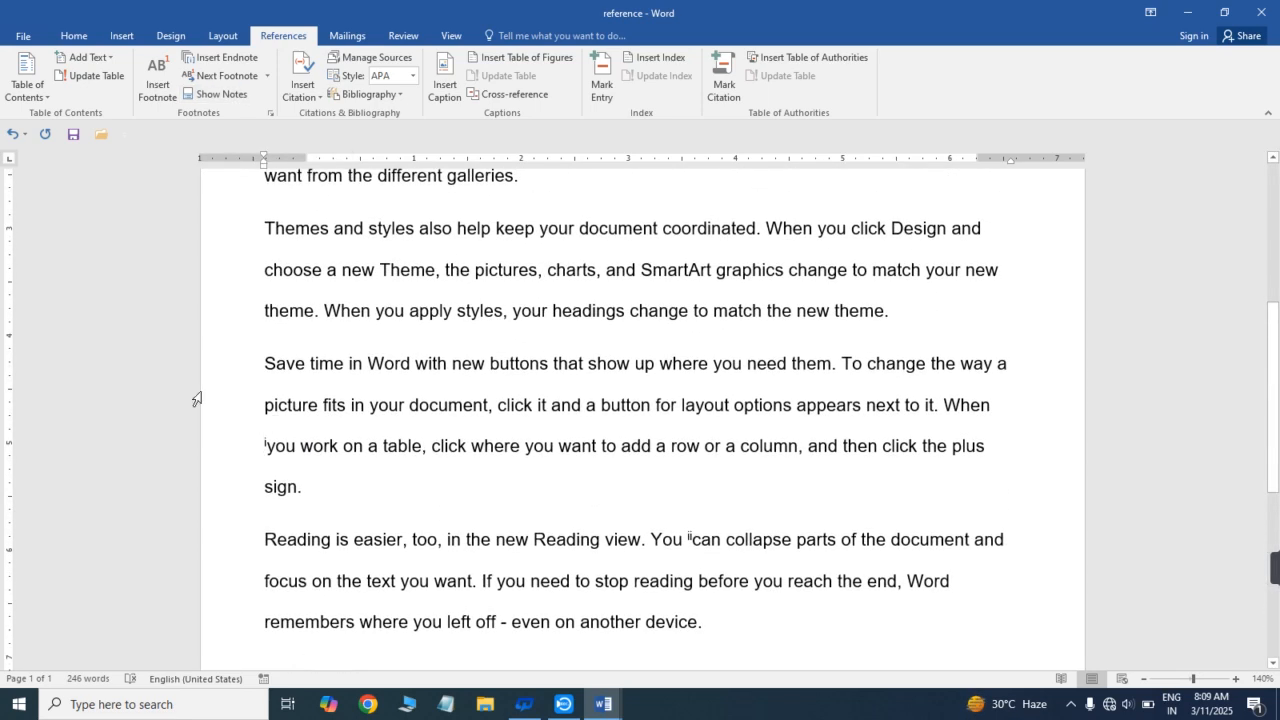
click(228, 97)
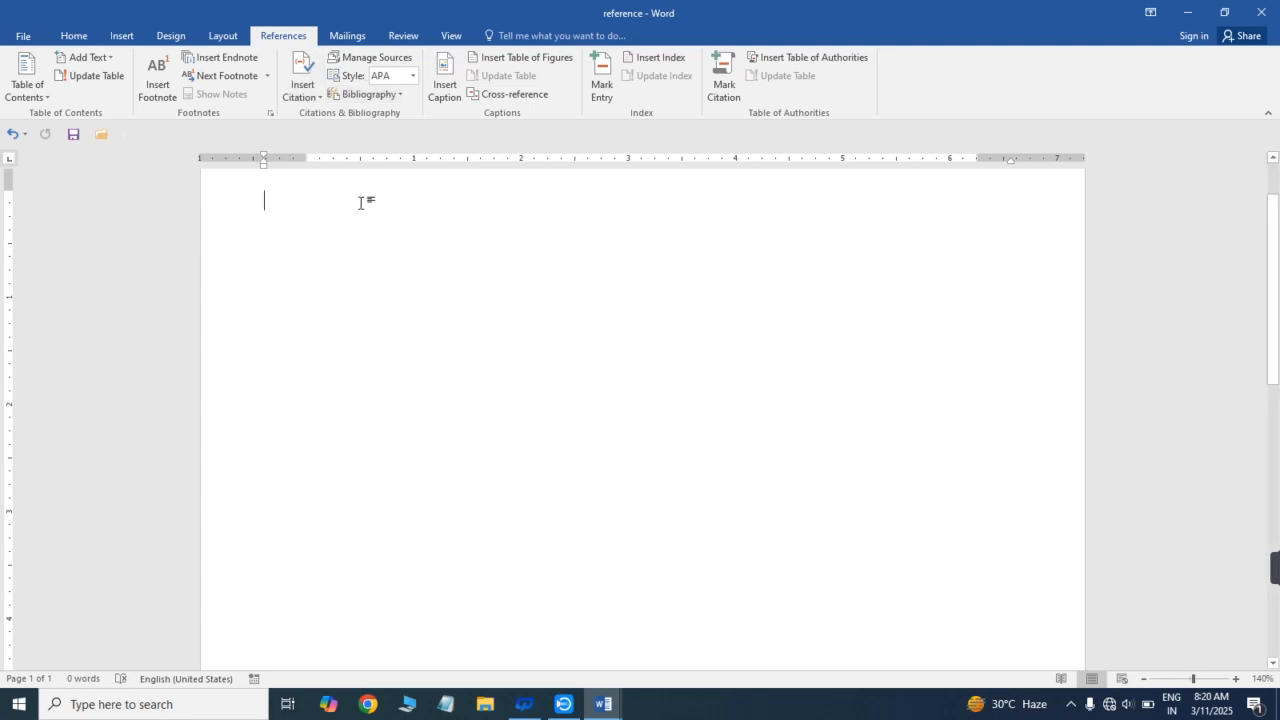
- Paste the copied sample content with its table of contents into the blank document
key(ctrl+v)
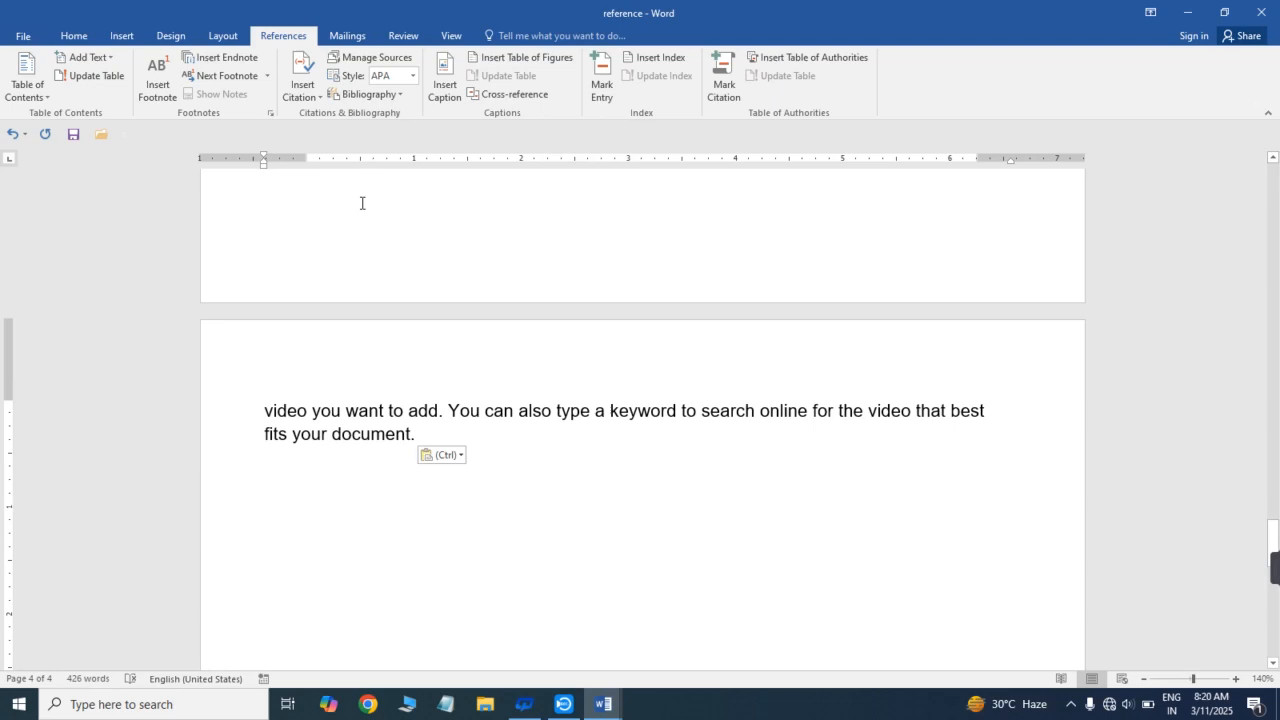
scroll(1277, 492, up, 10)
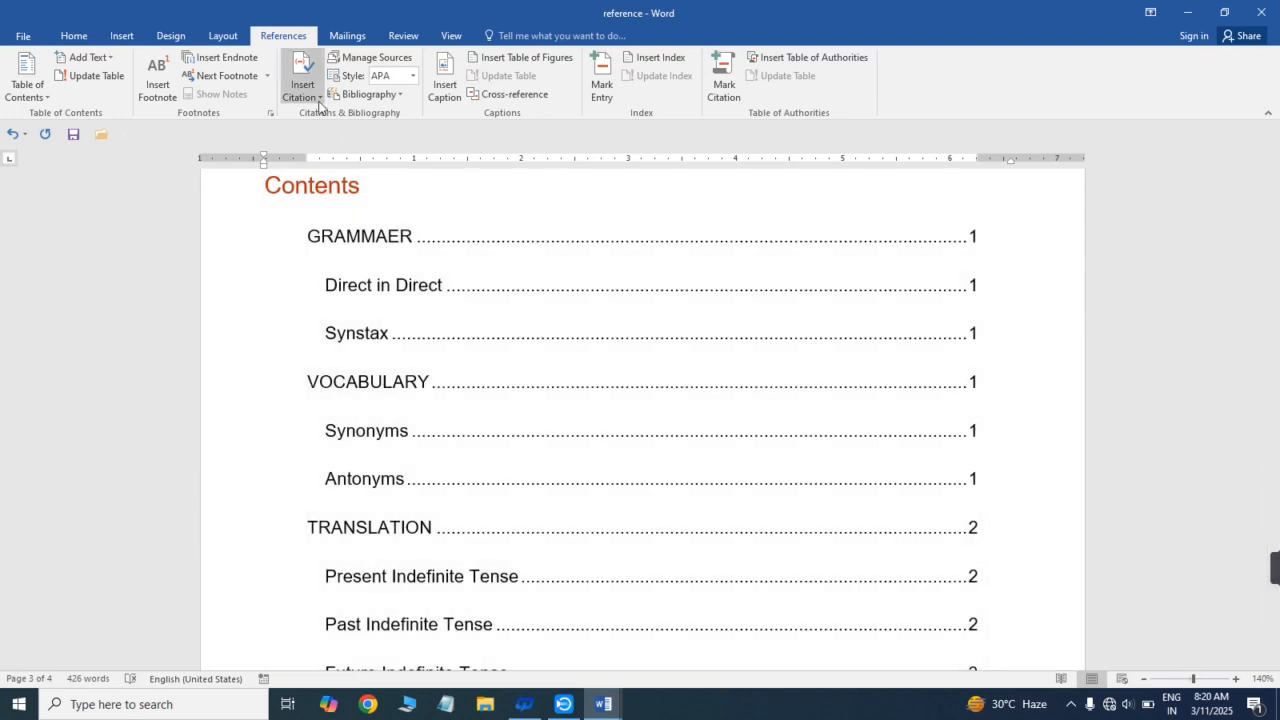
- Add a new citation source of type Book and enter the author's full name
click(316, 95)
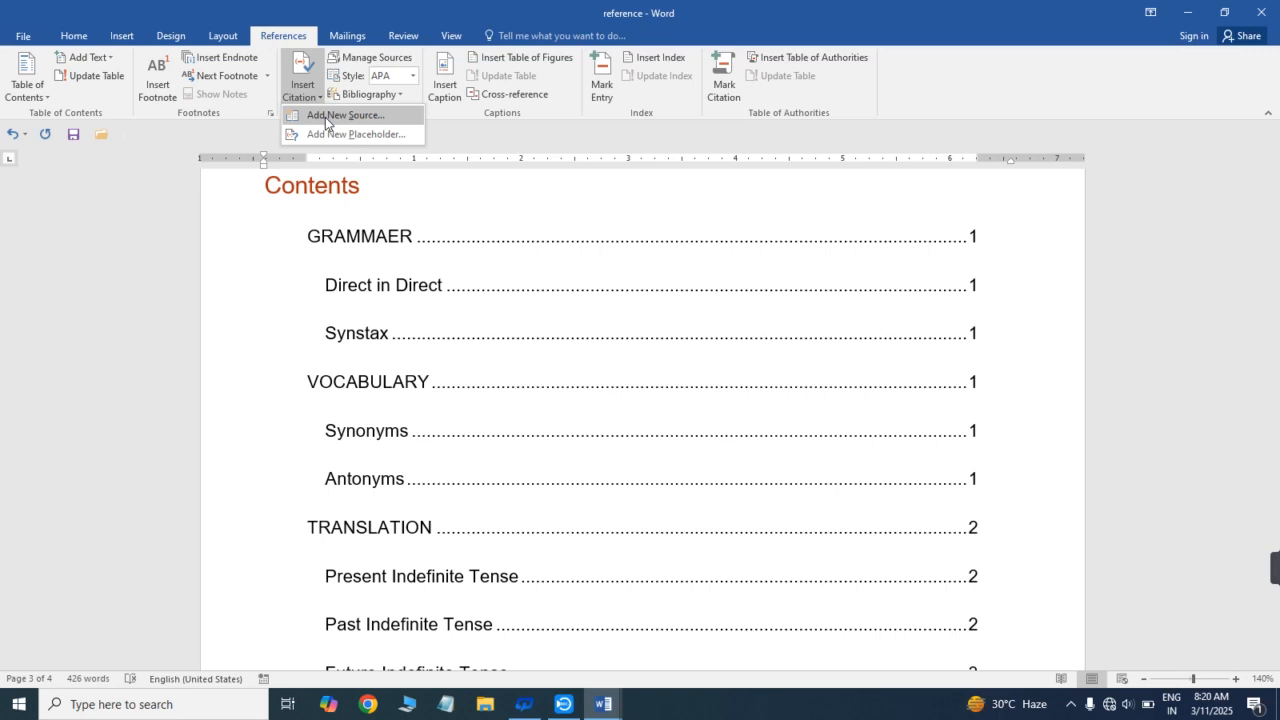
click(326, 116)
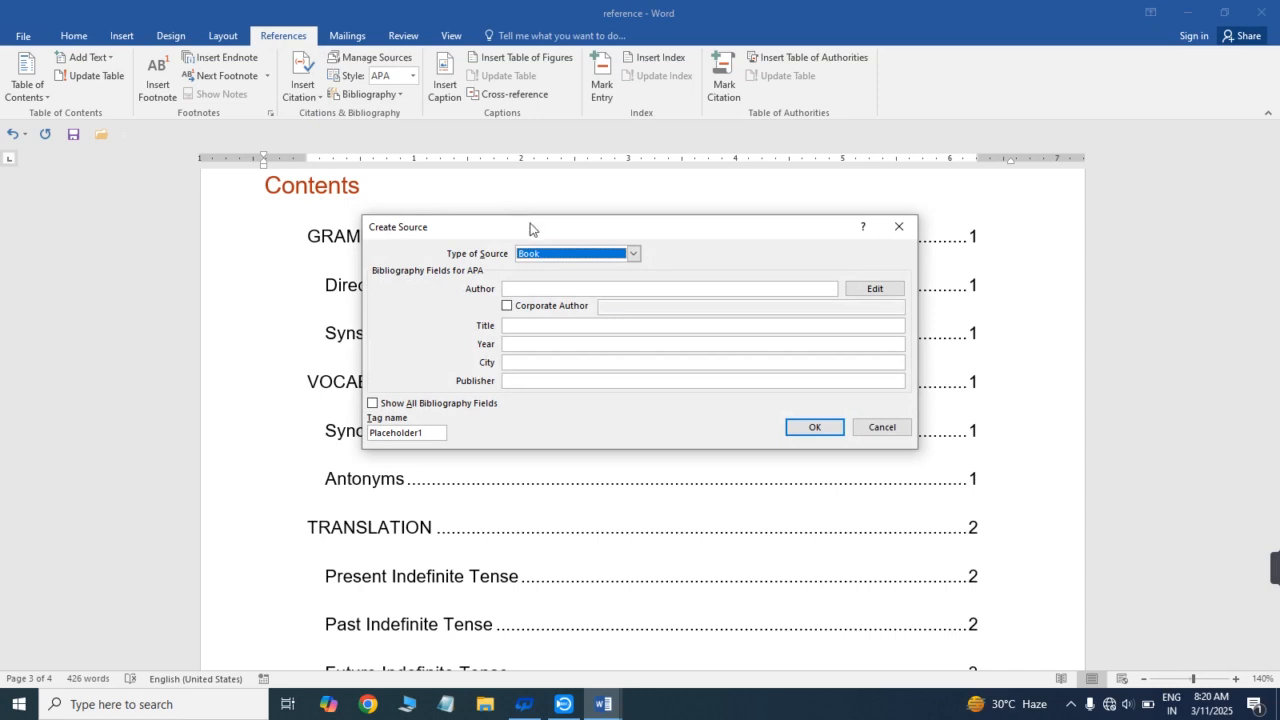
drag(530, 228, 569, 192)
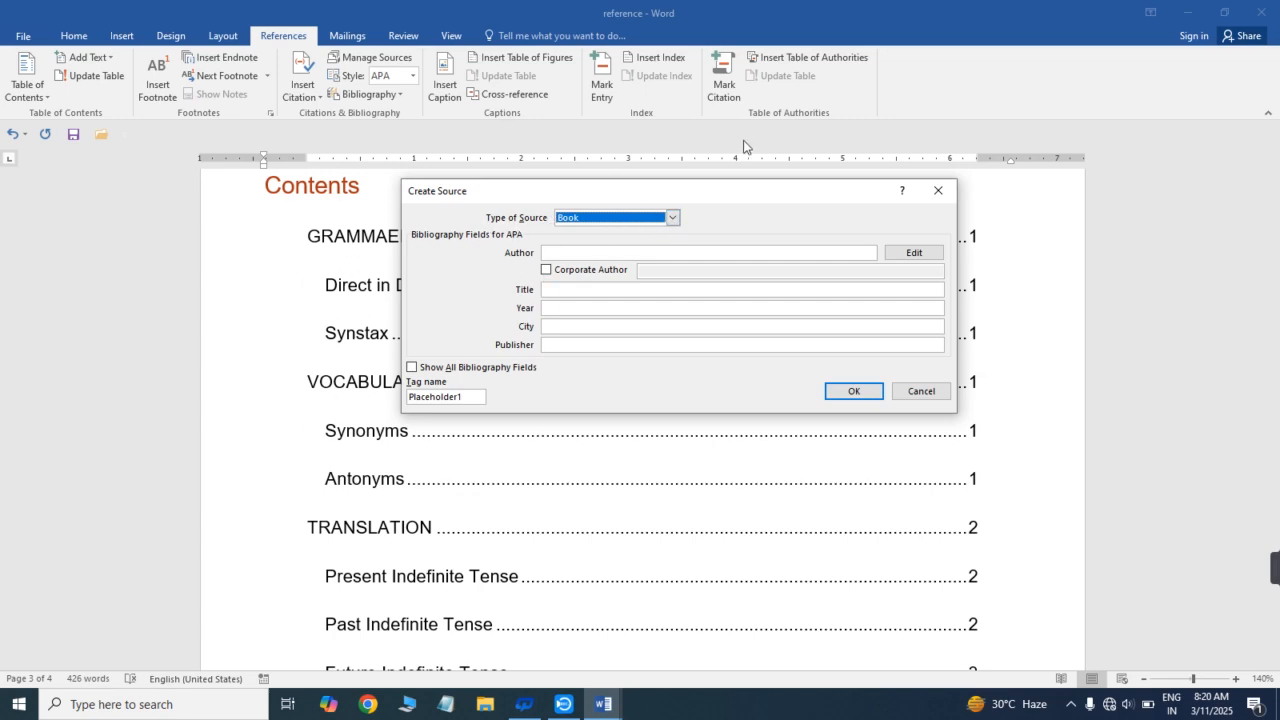
click(672, 219)
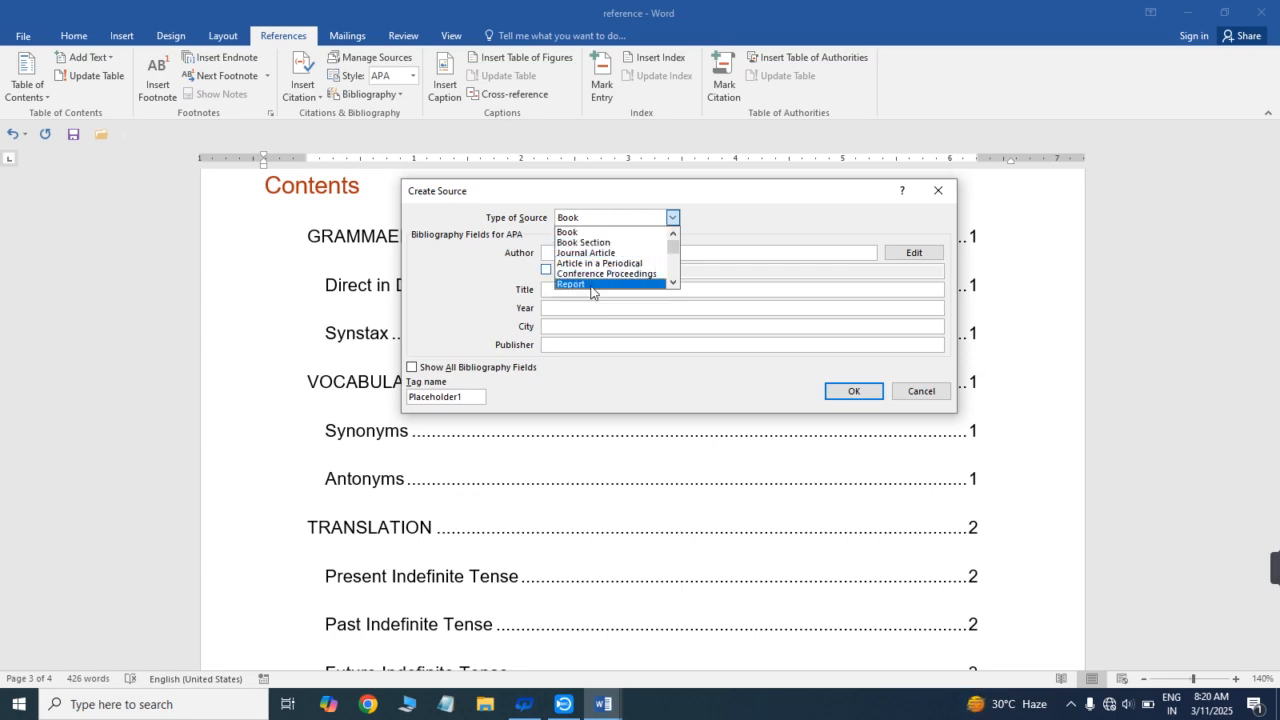
click(592, 233)
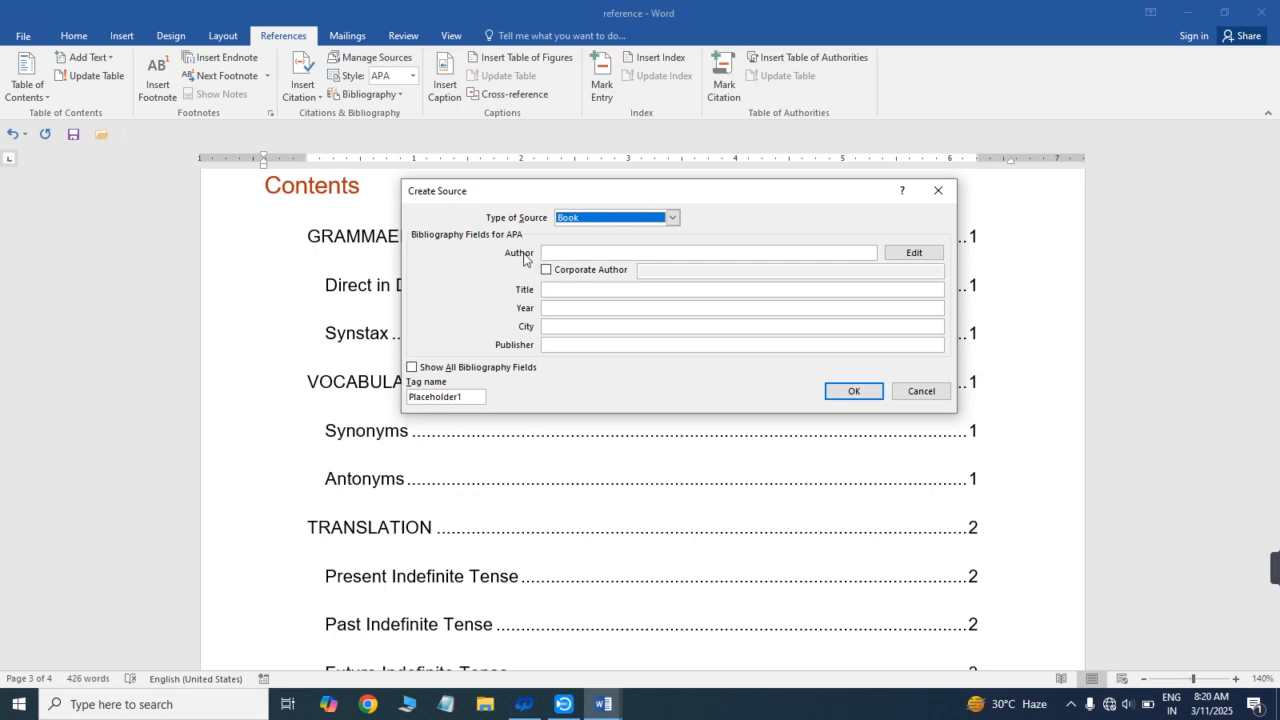
click(572, 253)
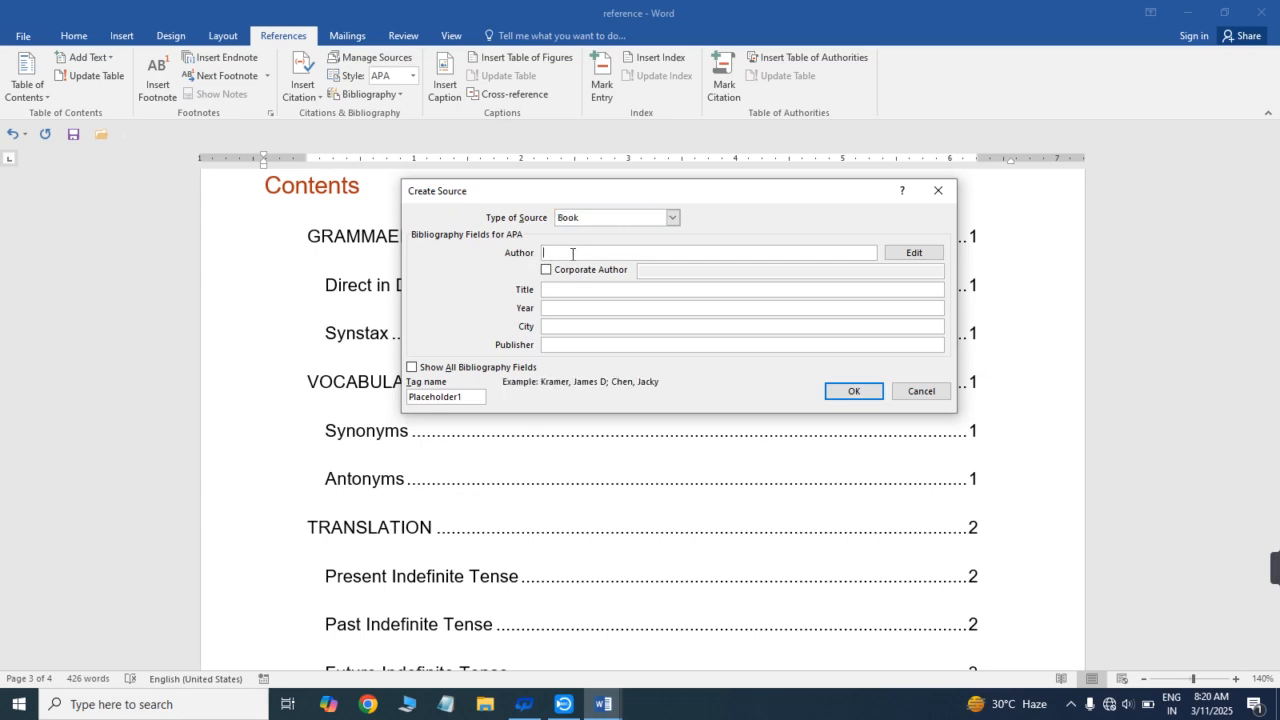
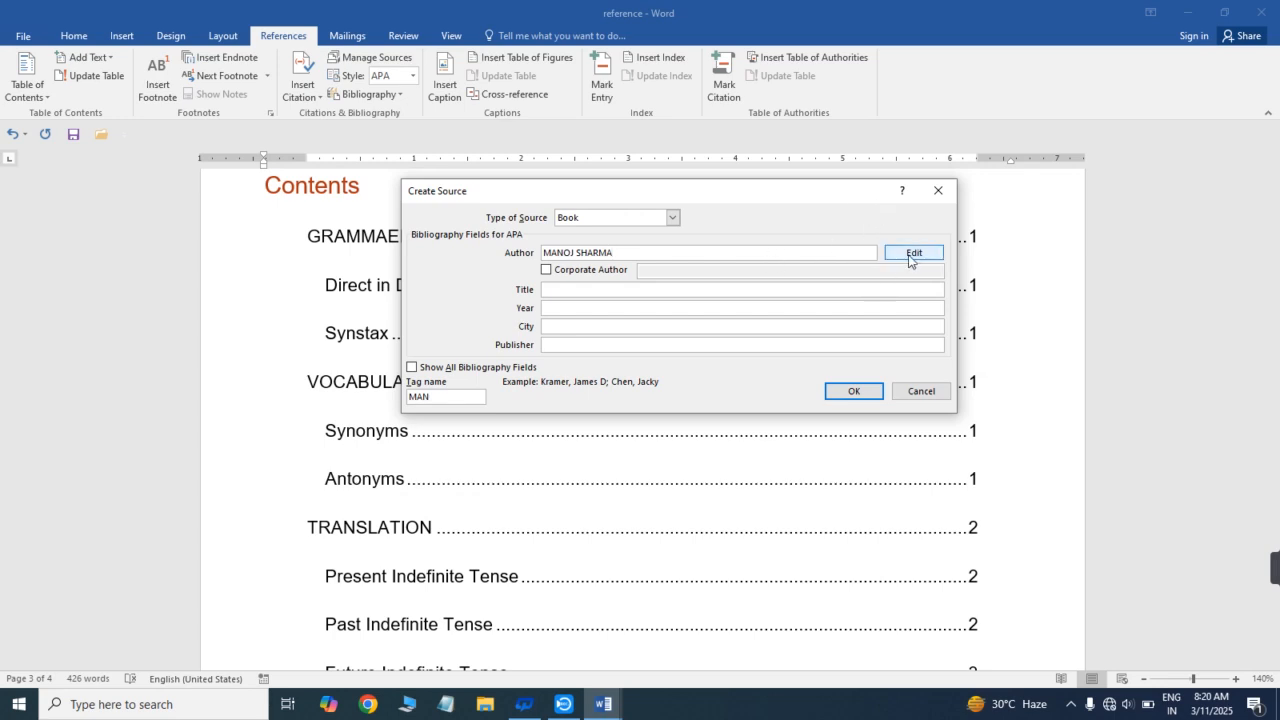
- Enter the title GRAMMAR BOOK, the city NOIDA and the publisher's name for the book source
click(577, 290)
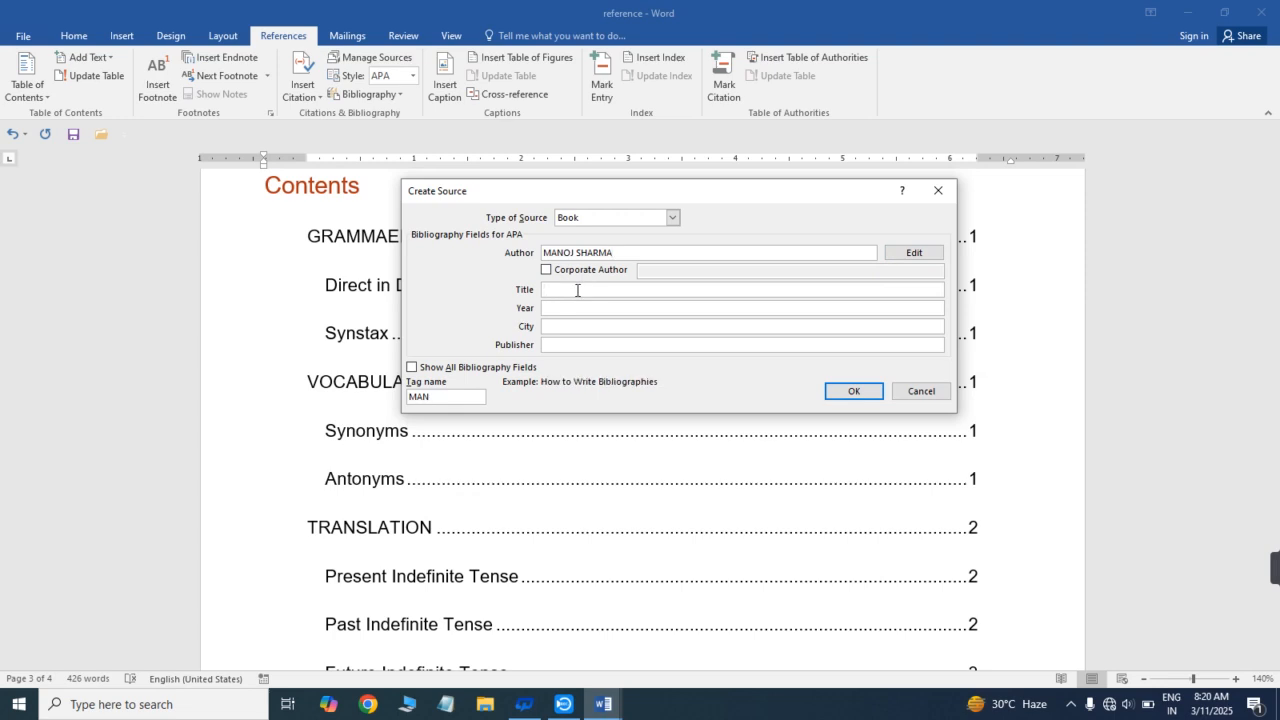
text(GRAMMAR BOOK)
click(564, 325)
text(NOIDA)
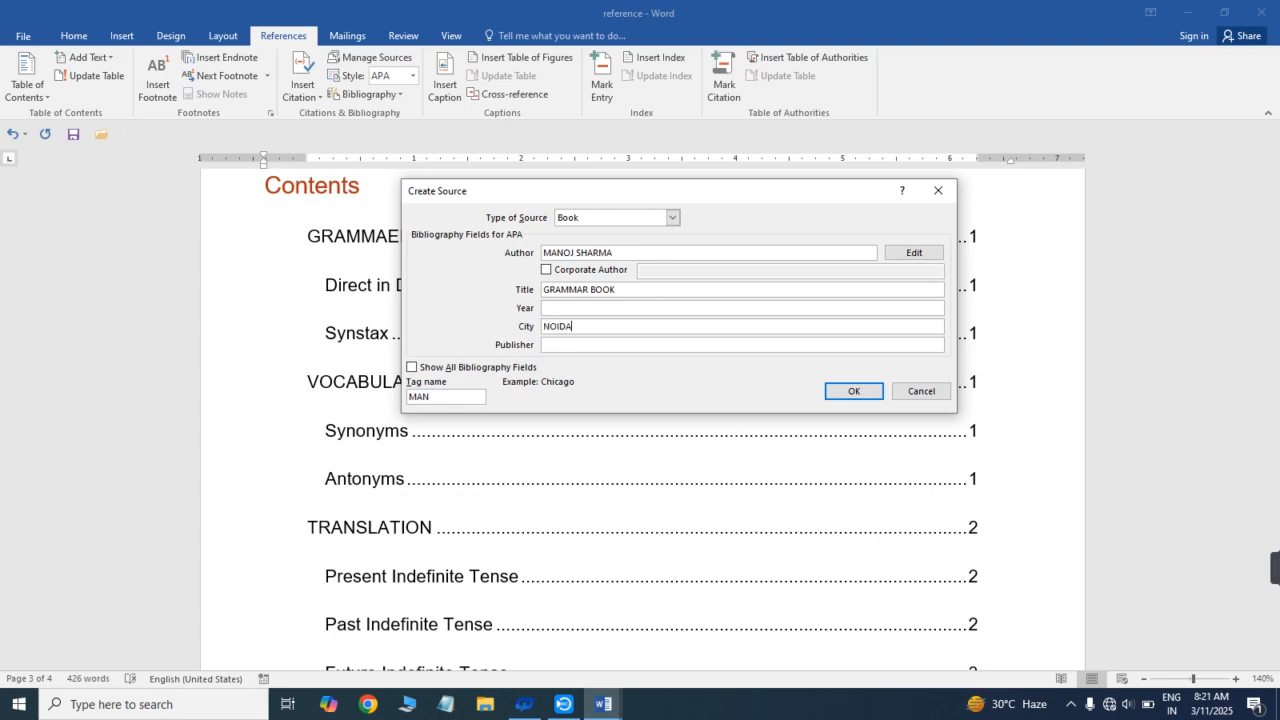
click(573, 347)
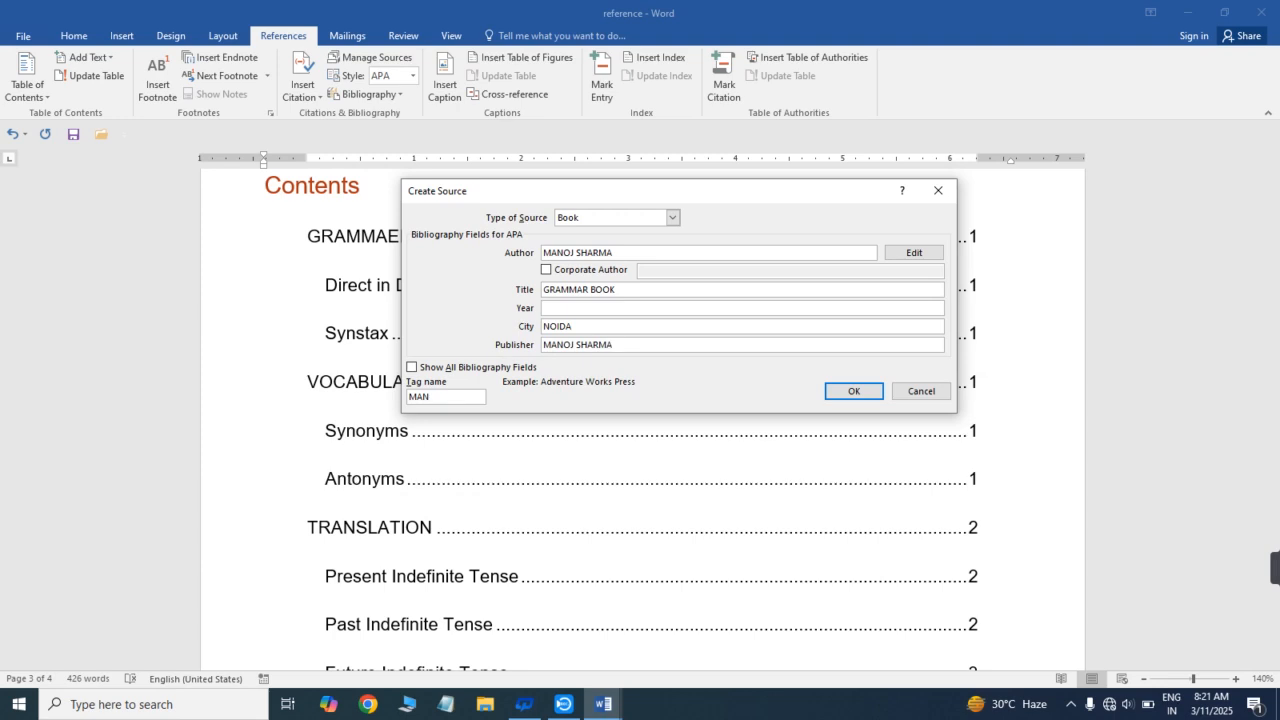
- Set the source's year to 2025, show all bibliography fields, and insert the citation
click(624, 308)
text(2025)
drag(572, 199, 602, 188)
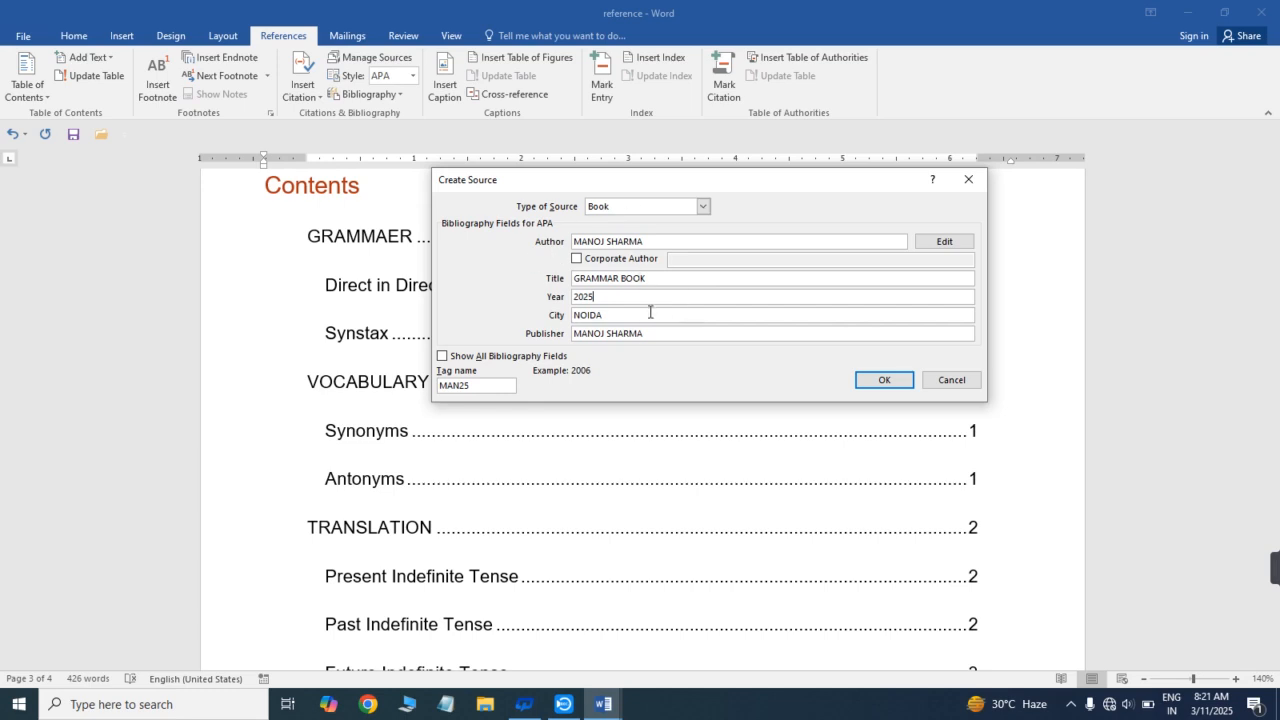
click(442, 357)
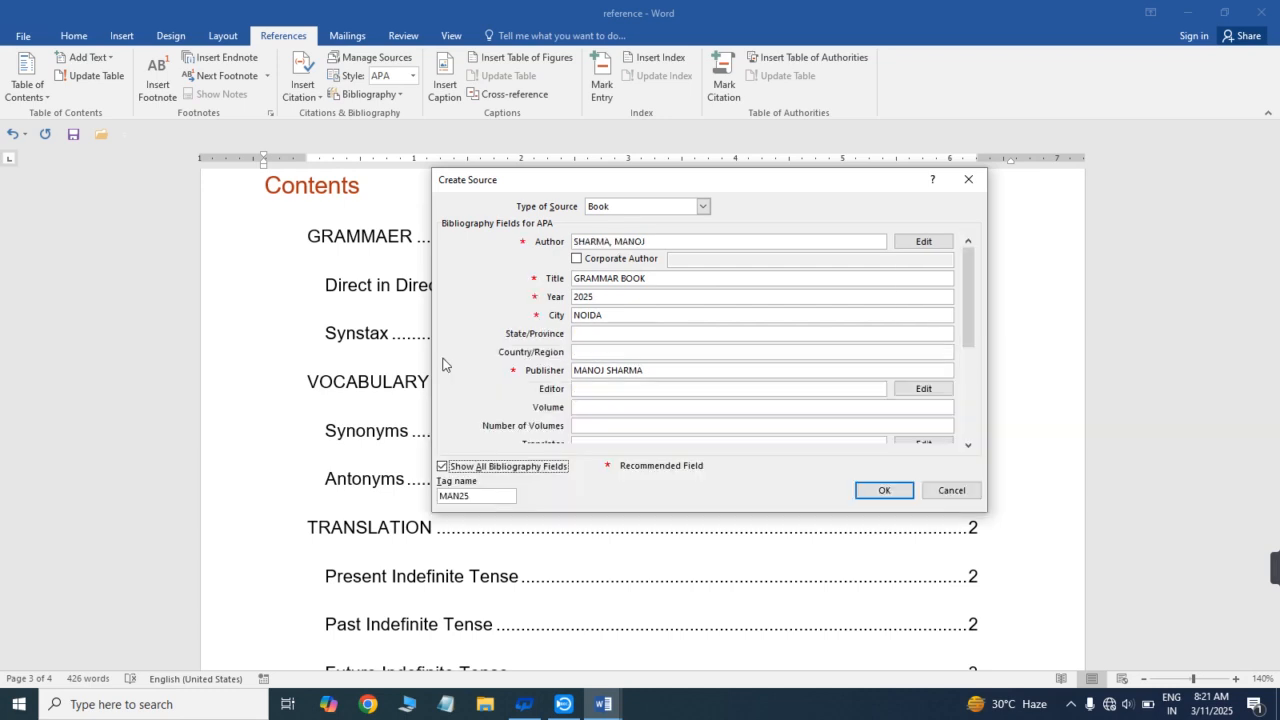
click(884, 491)
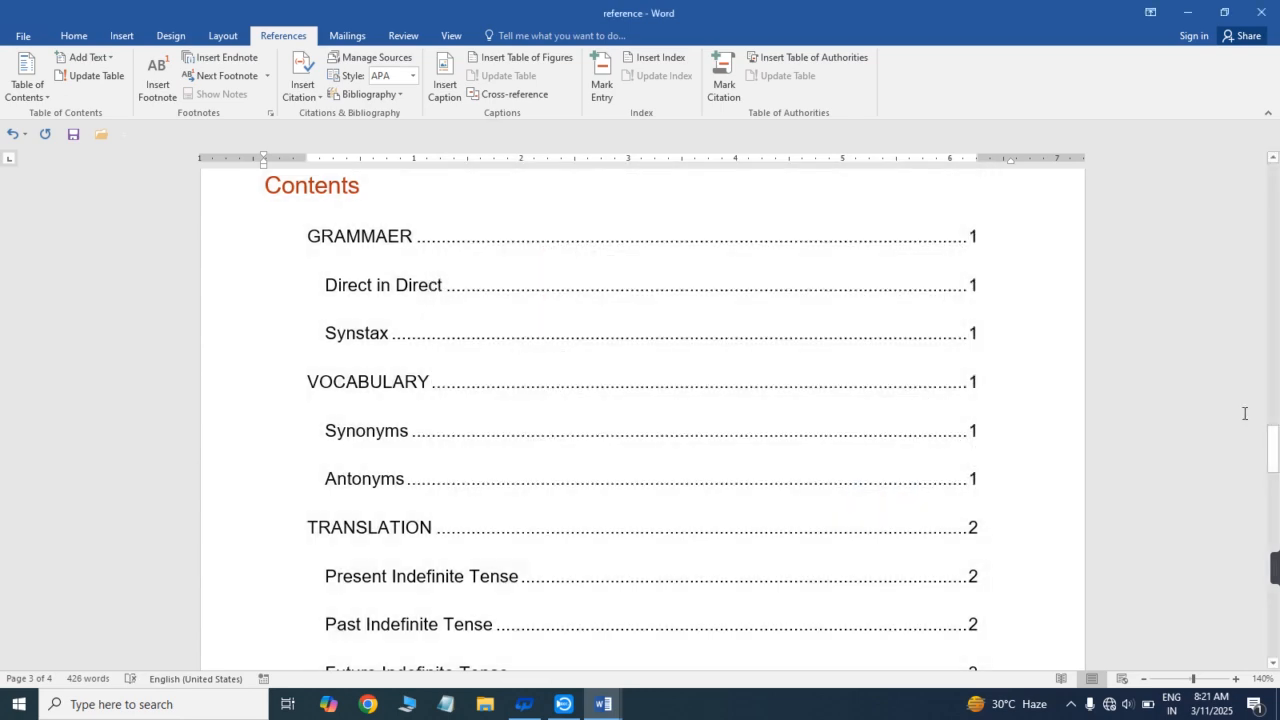
- Find the inserted citation on the last page and select it
drag(1274, 448, 1274, 578)
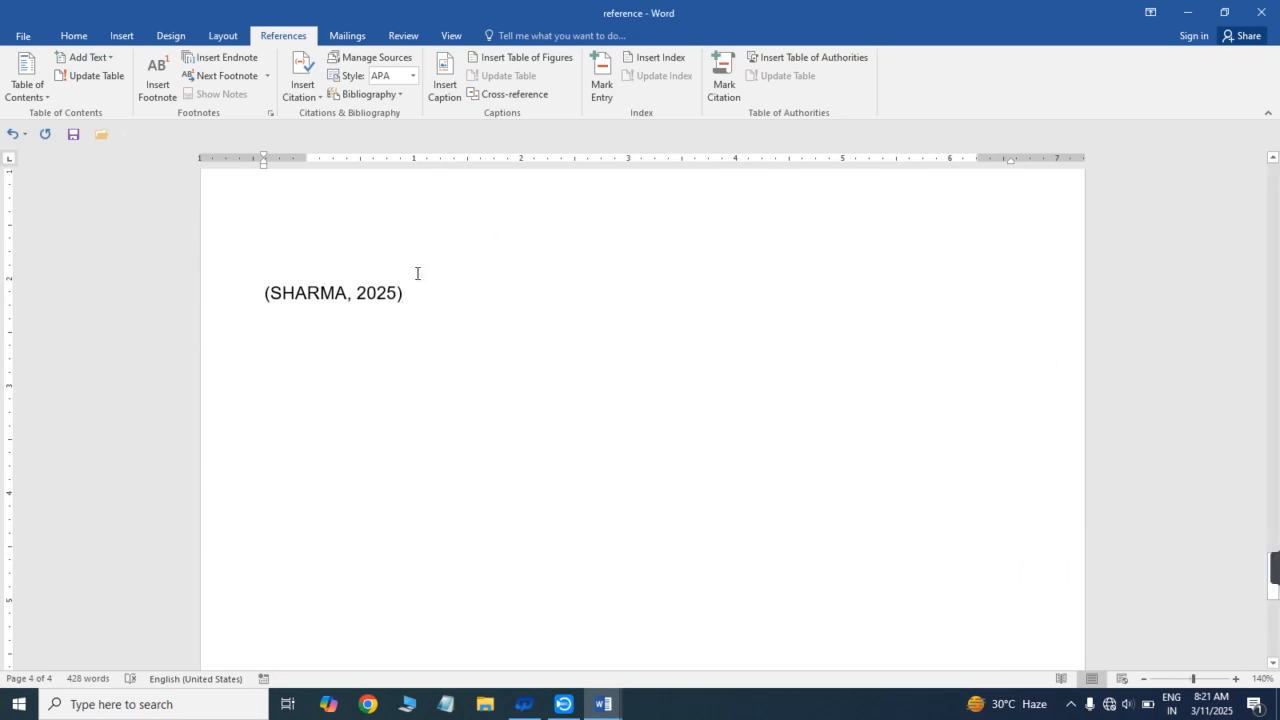
click(323, 293)
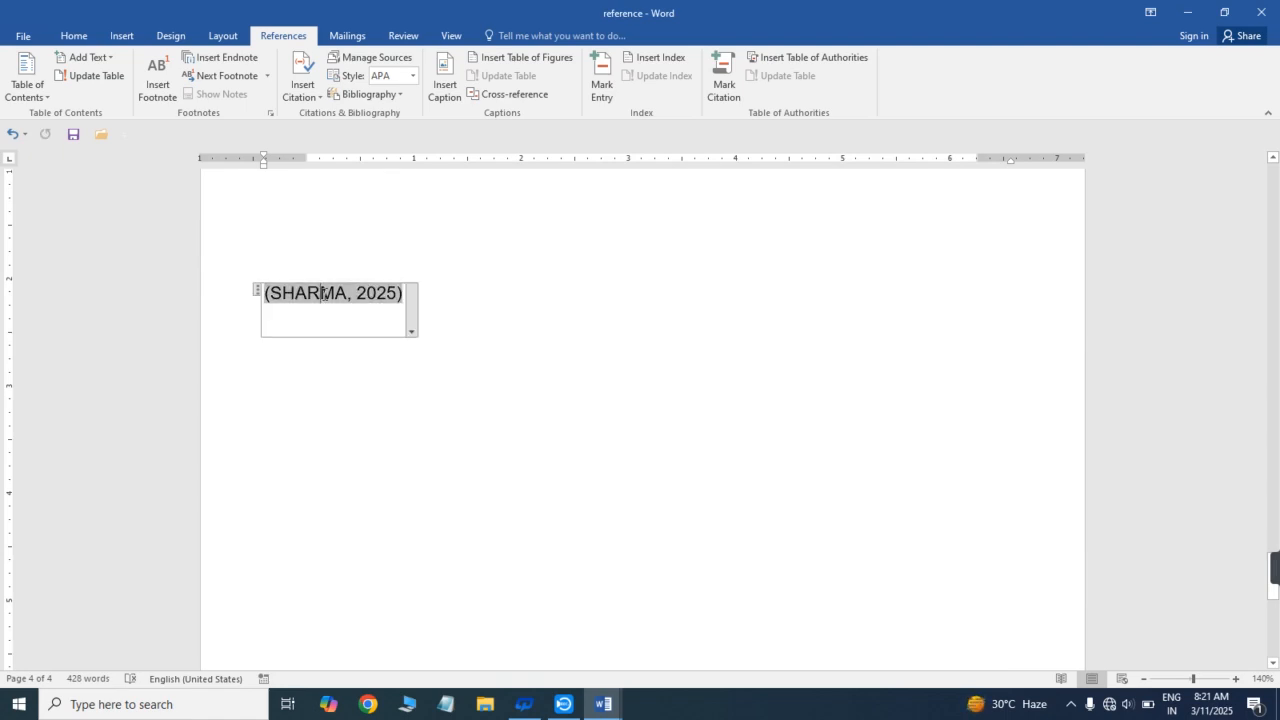
click(516, 290)
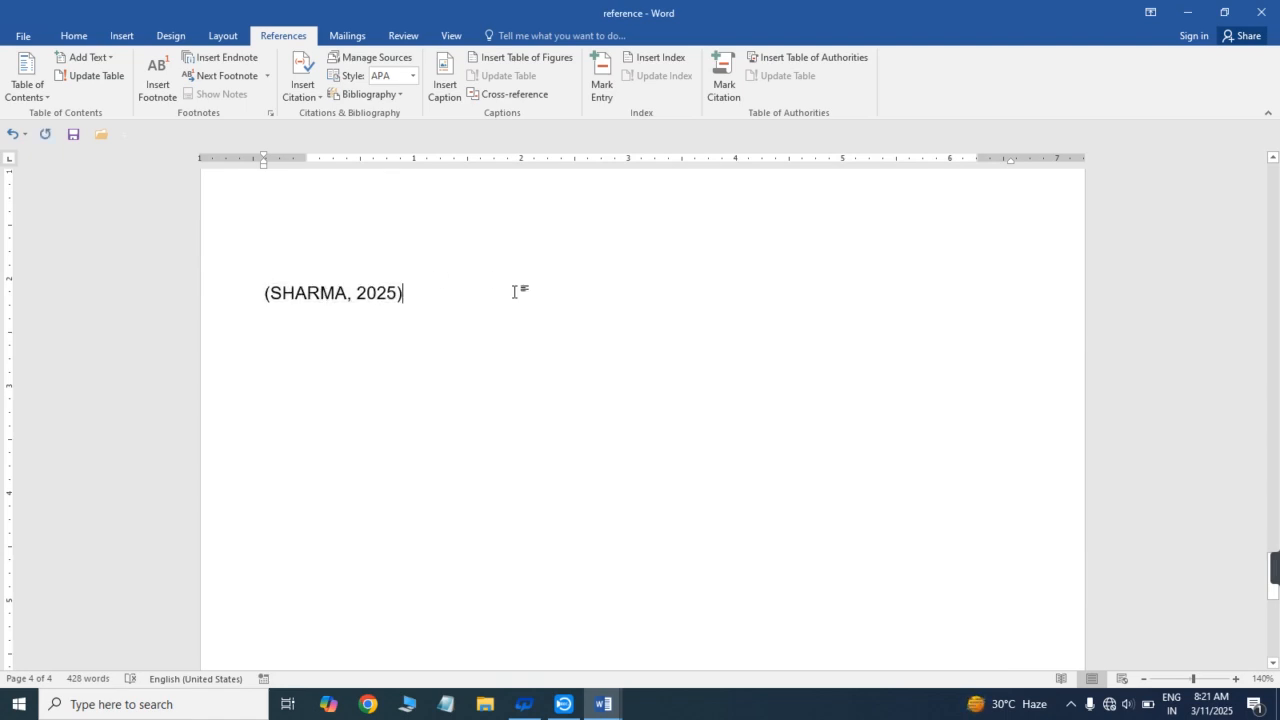
click(397, 300)
key(ctrl+n)
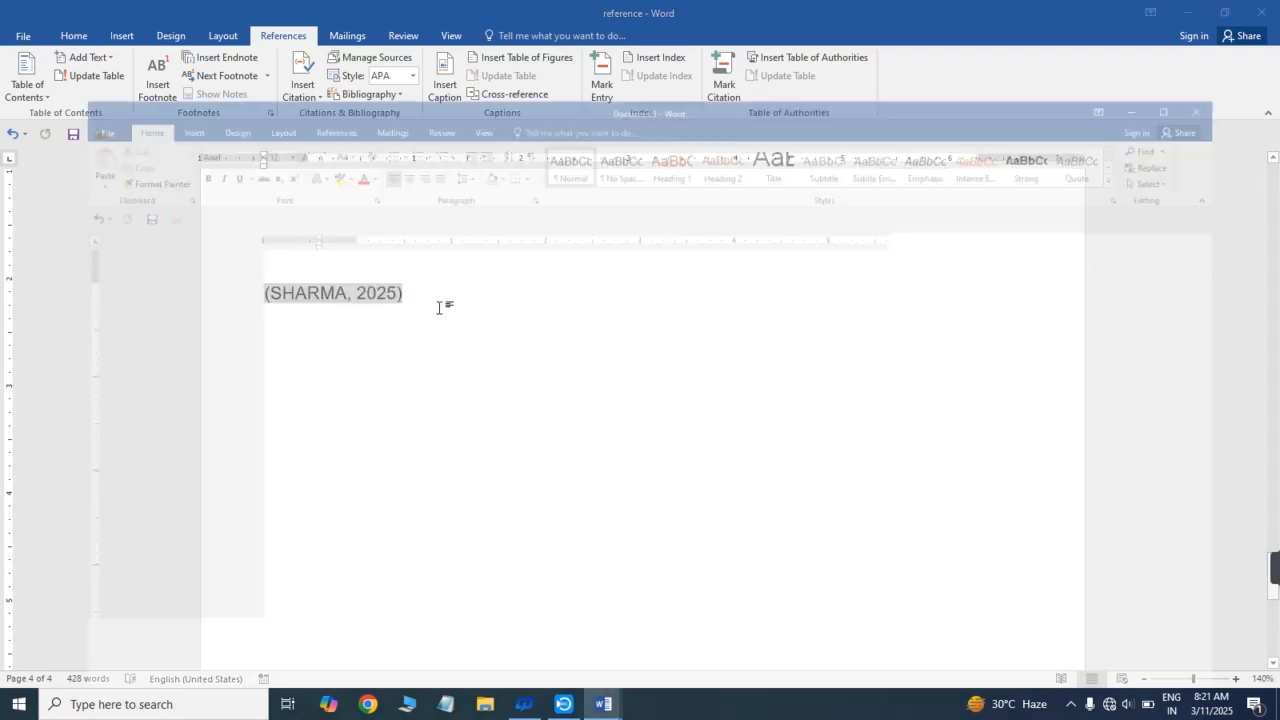
key(alt+Tab)
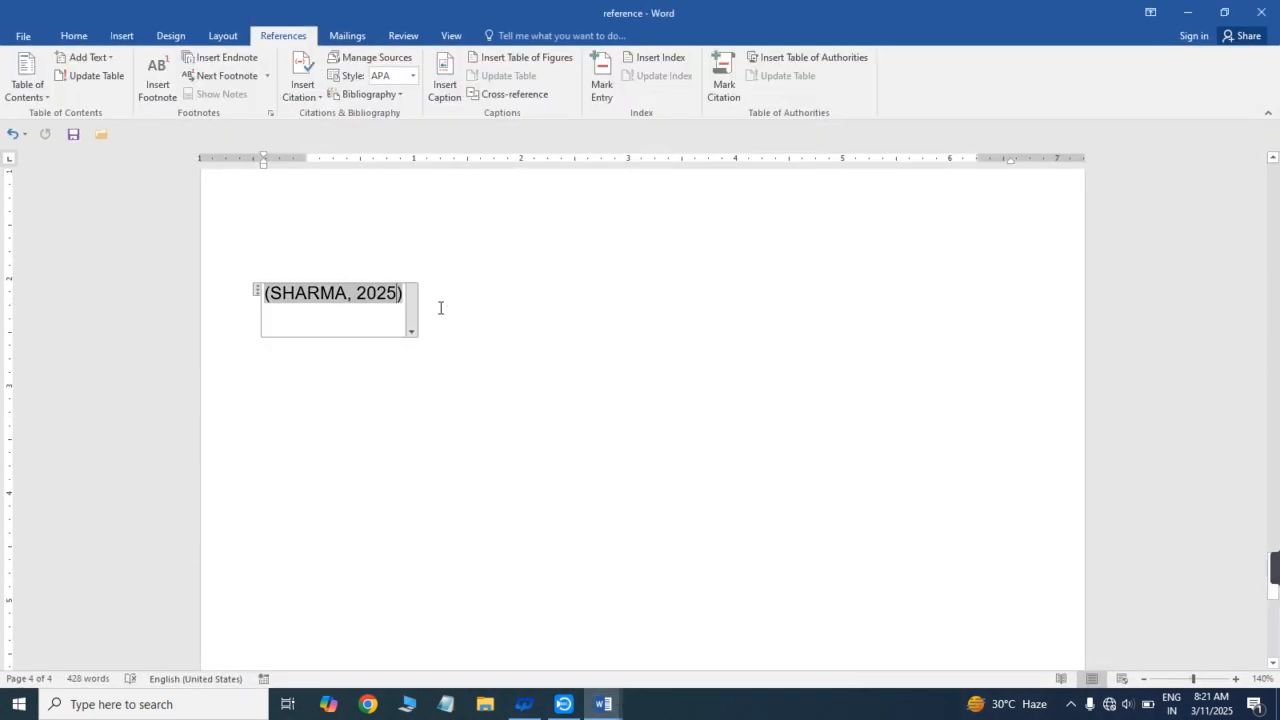
- Try to insert the built-in Bibliography while the citation is selected
click(321, 100)
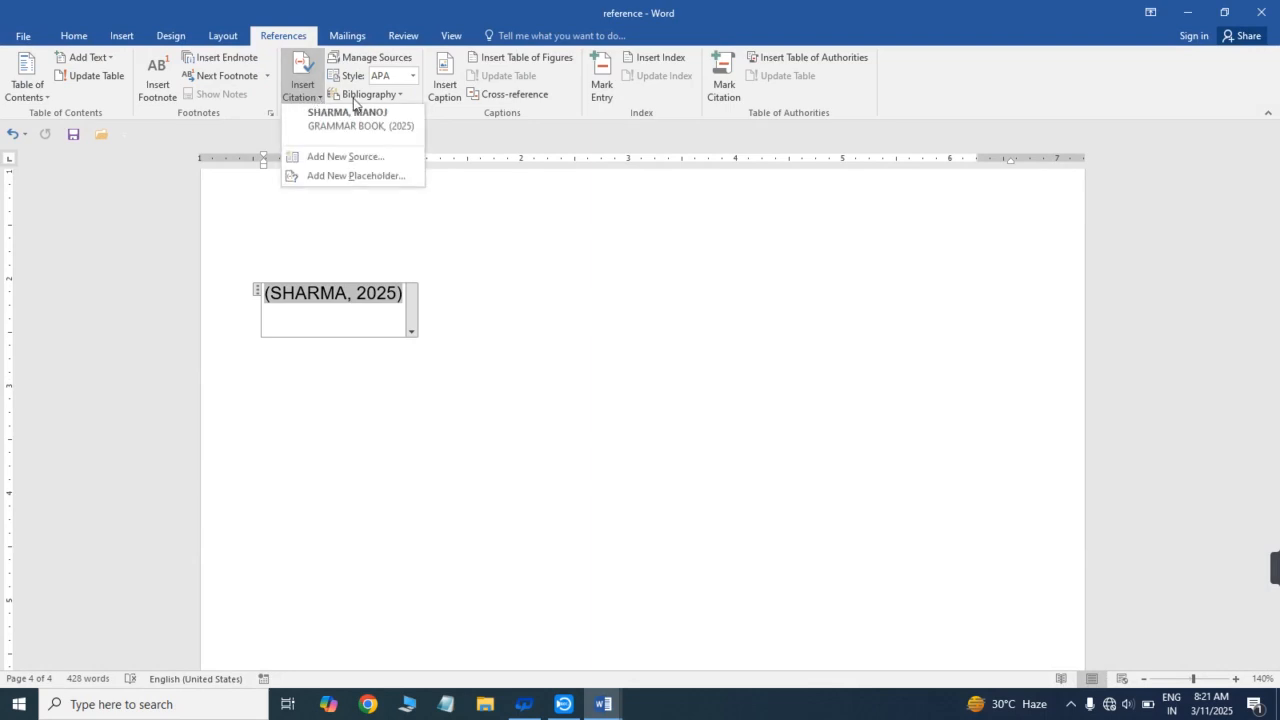
click(362, 95)
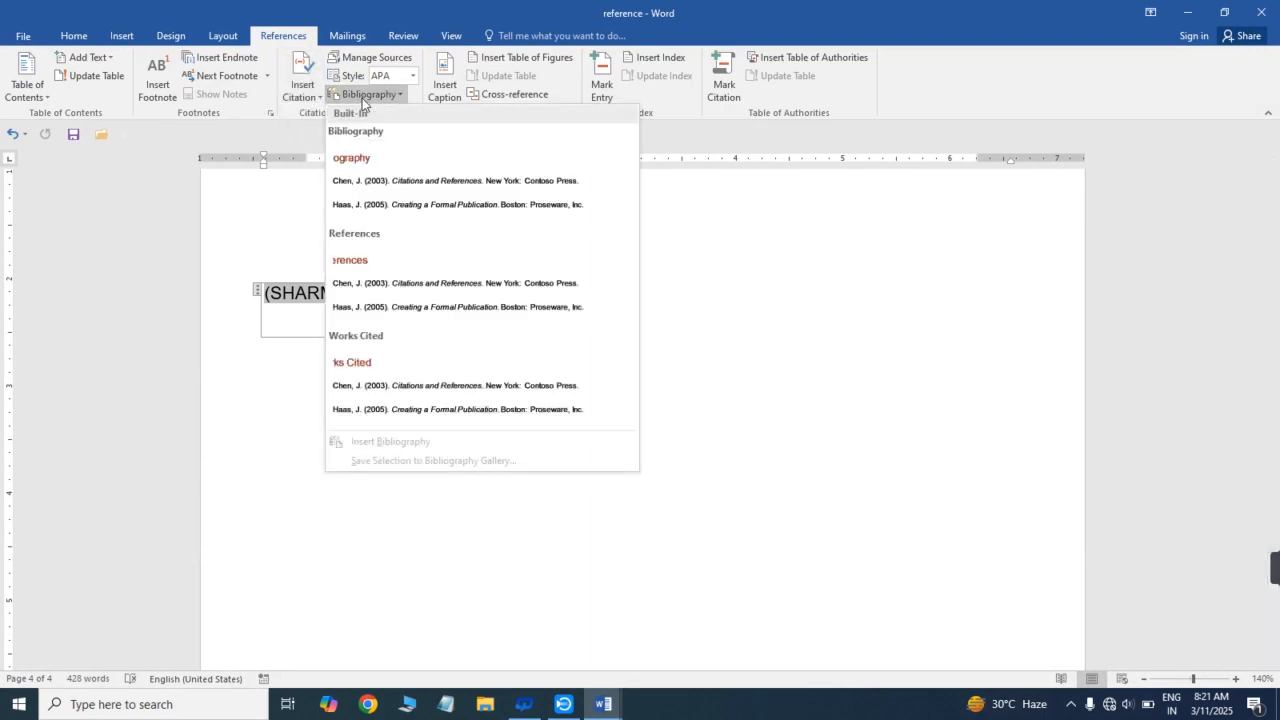
click(418, 190)
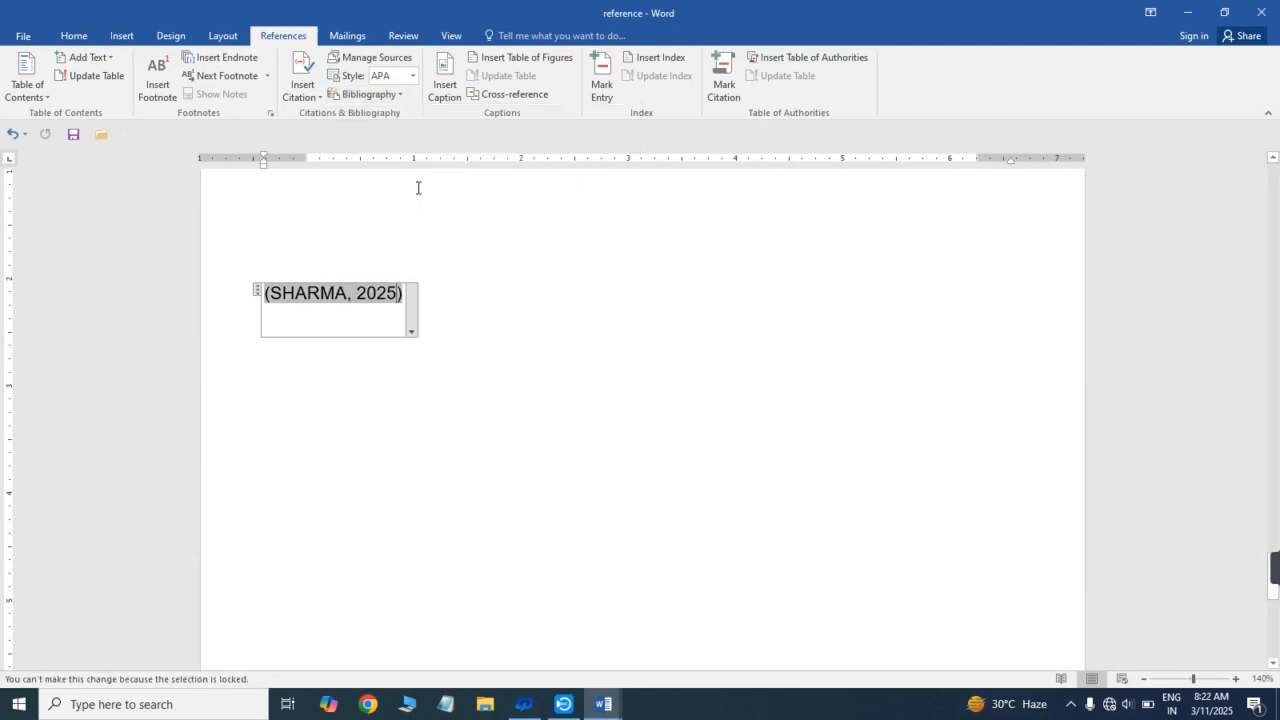
- Convert the citation to static text and insert the built-in References bibliography below it
click(411, 333)
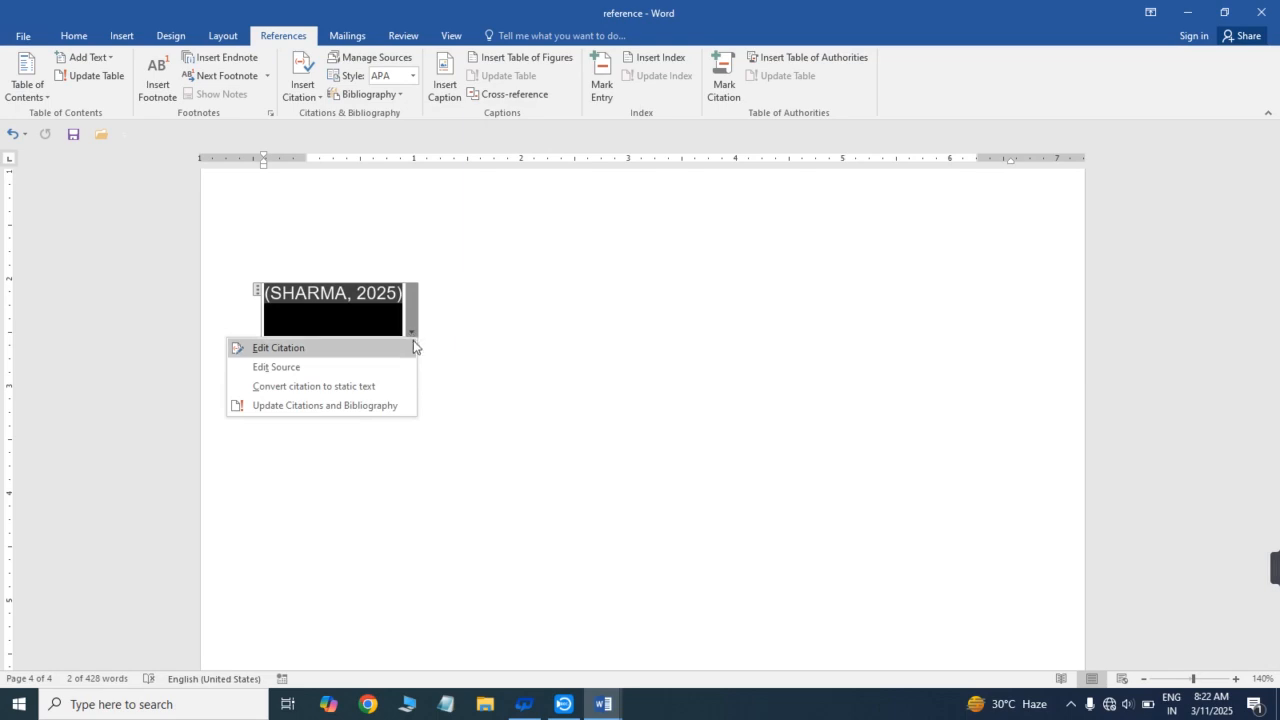
click(323, 387)
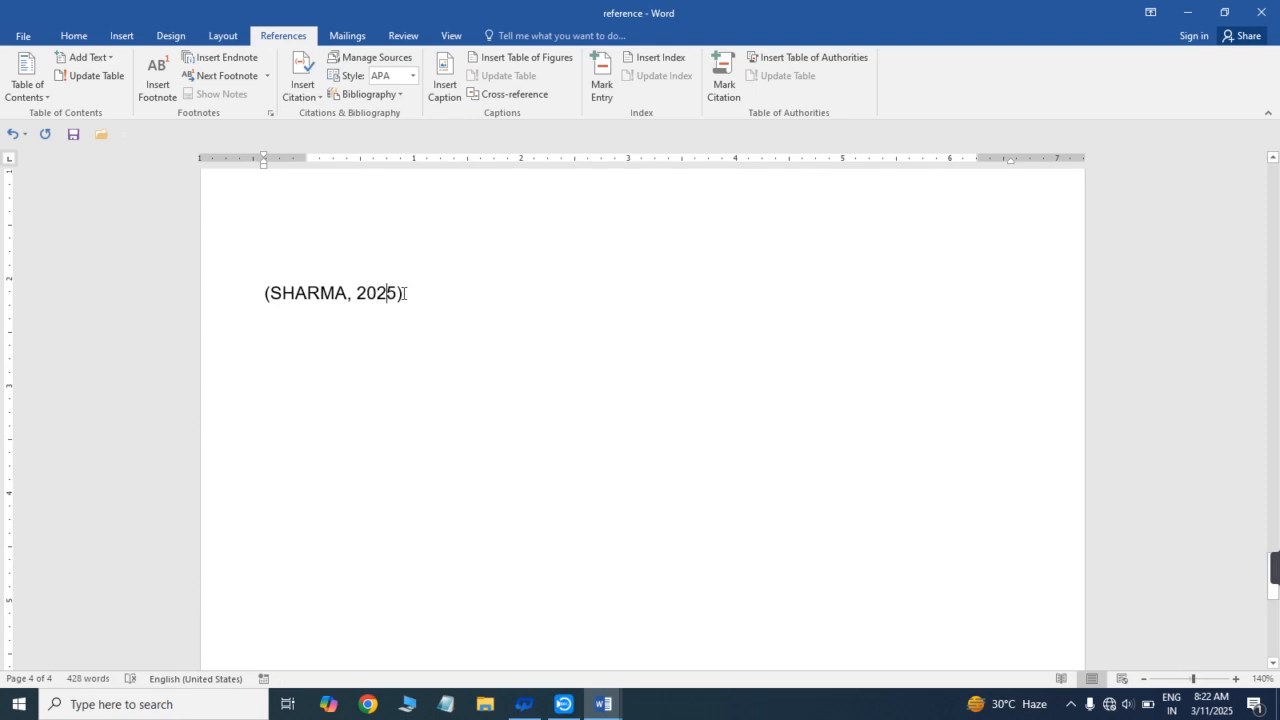
click(318, 99)
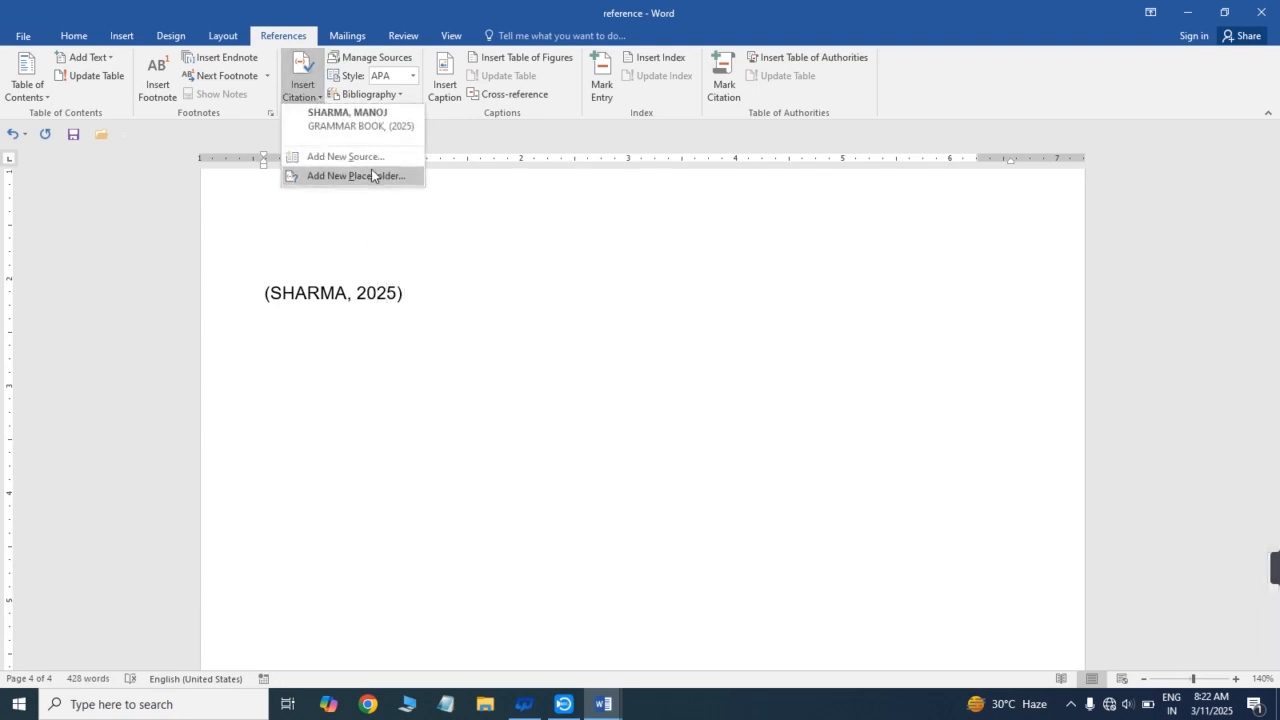
click(394, 94)
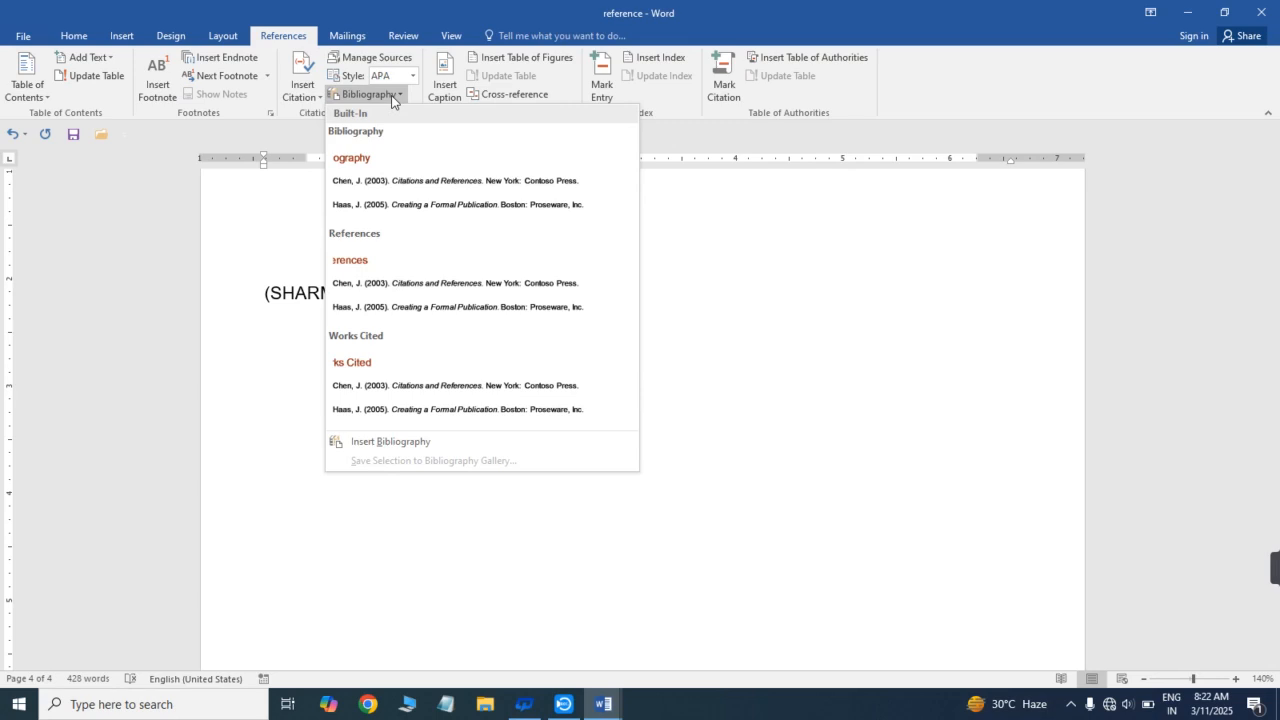
click(390, 285)
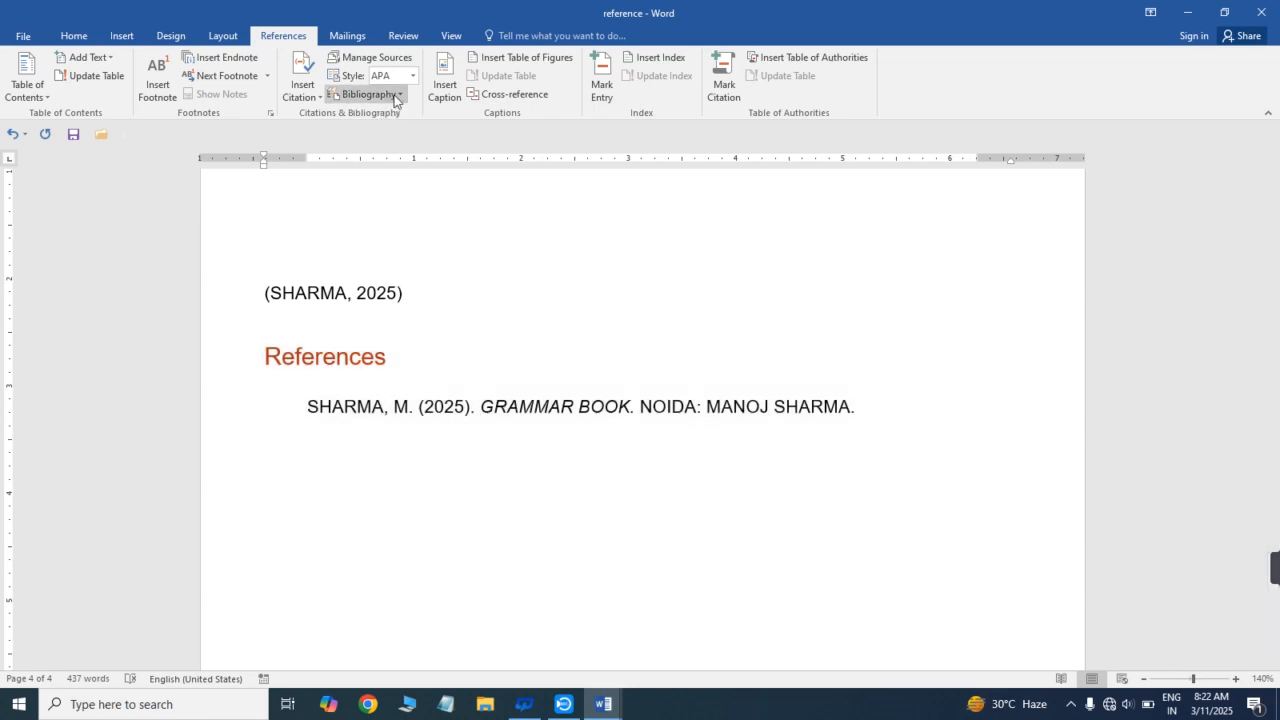
click(395, 96)
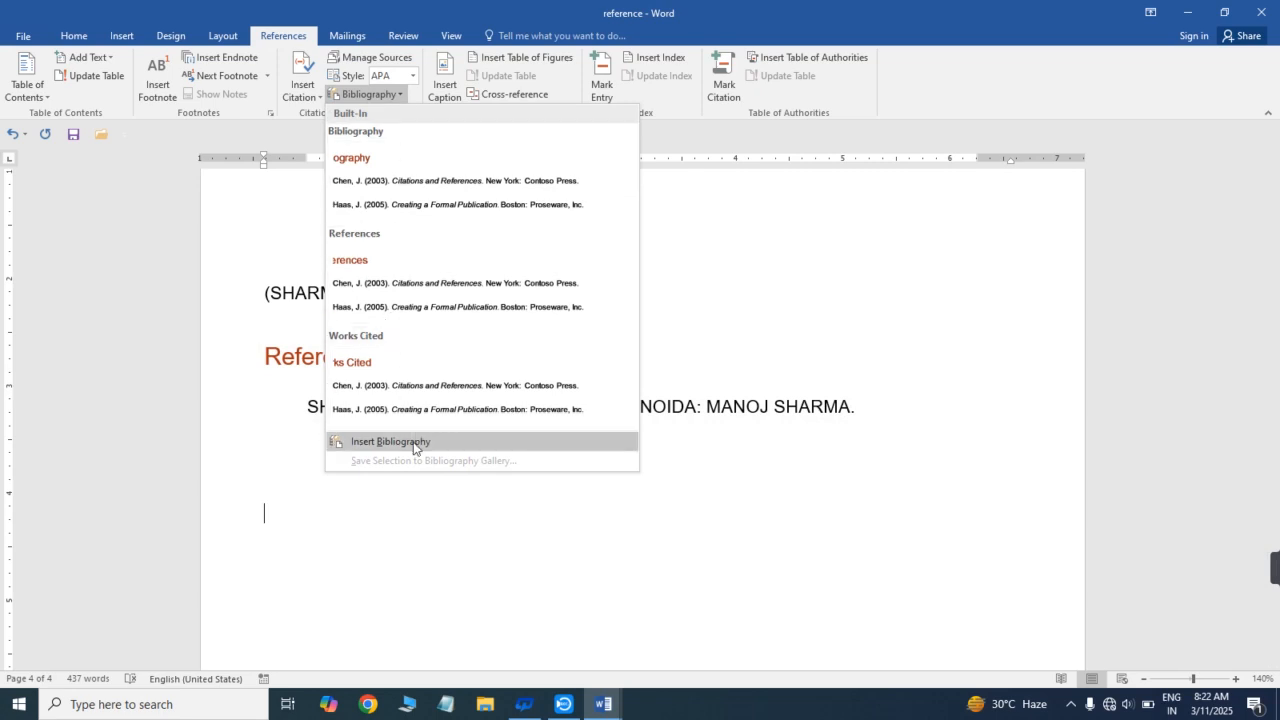
click(738, 312)
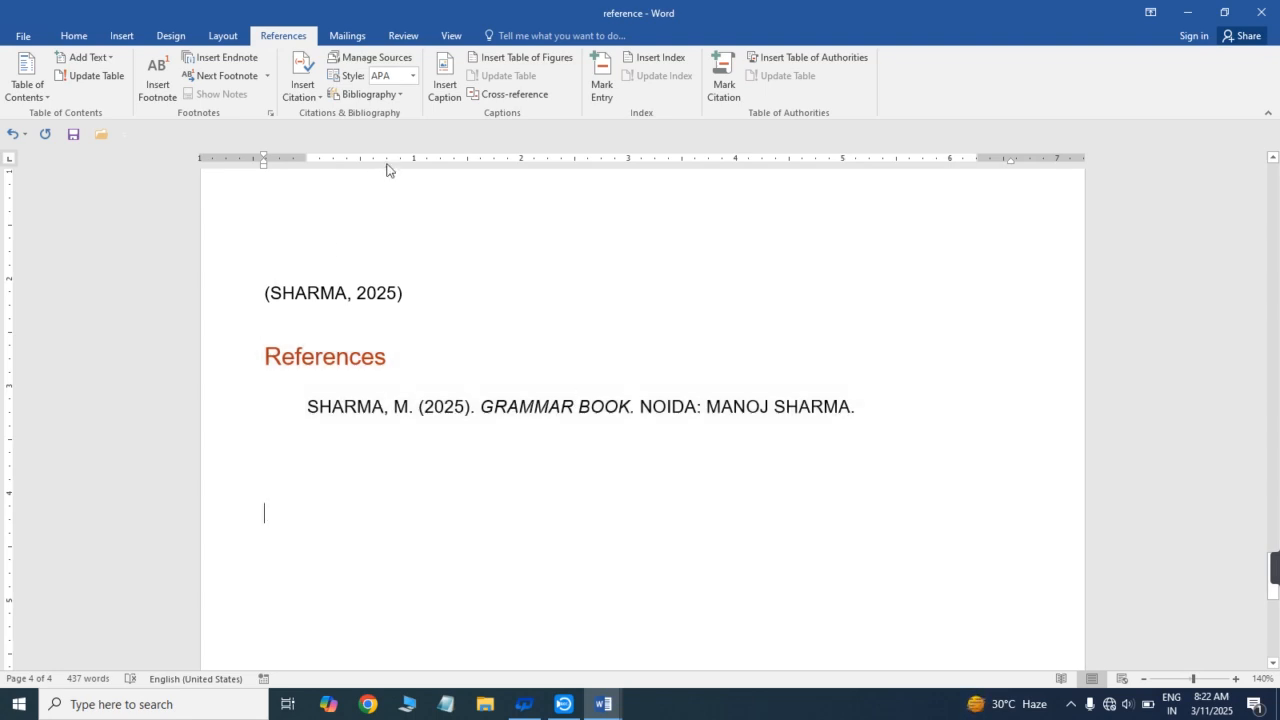
- Try the Chicago Sixteenth Edition citation style on the references list, and set the style to GOST - Name Sort
click(413, 77)
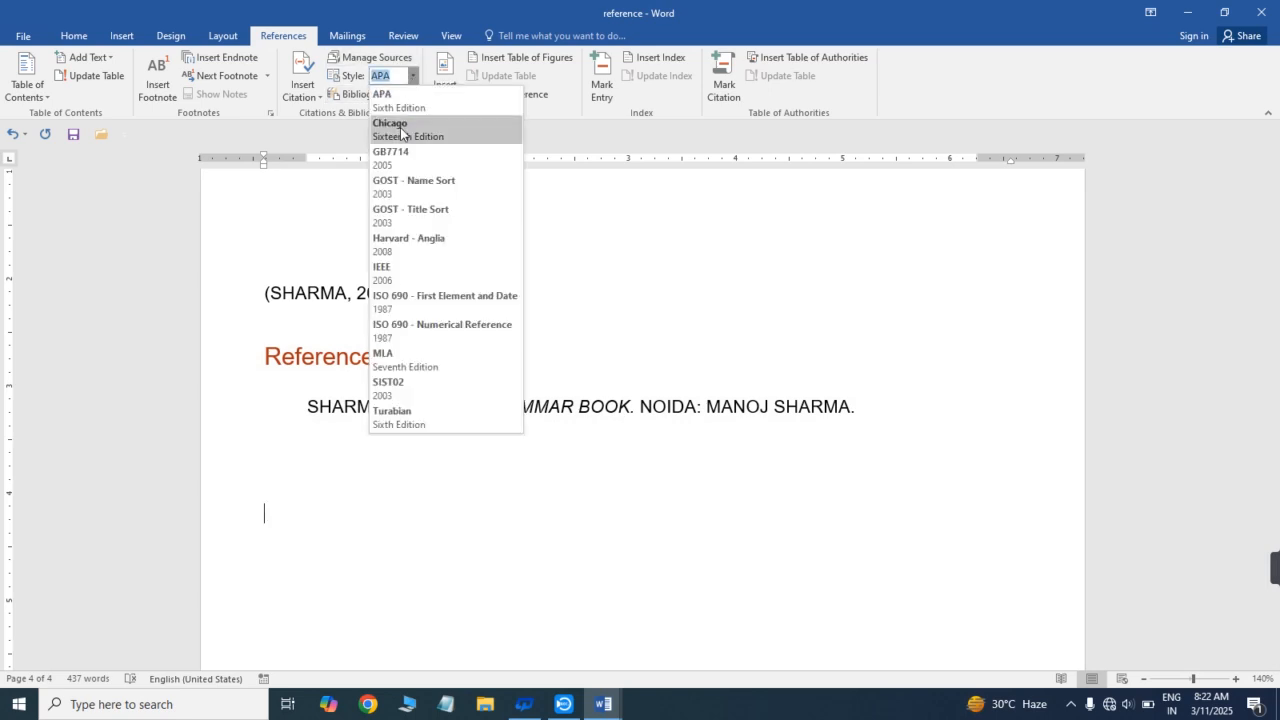
click(400, 127)
click(413, 80)
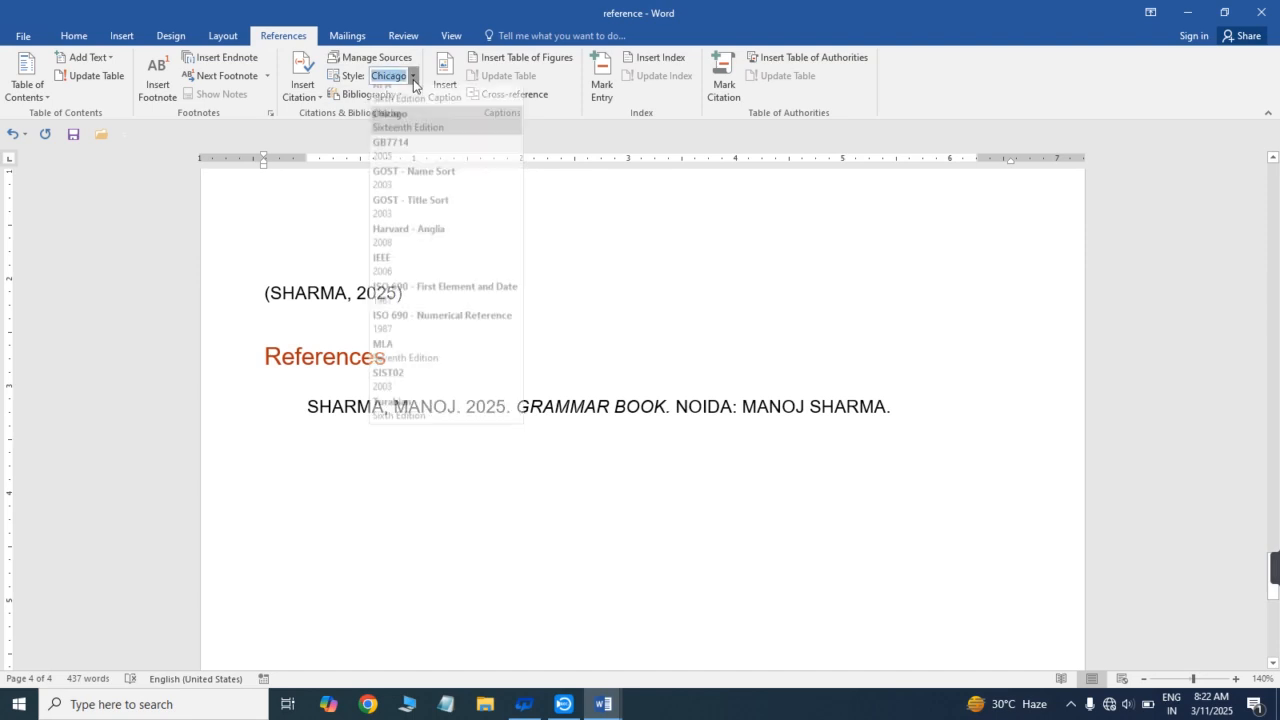
click(404, 195)
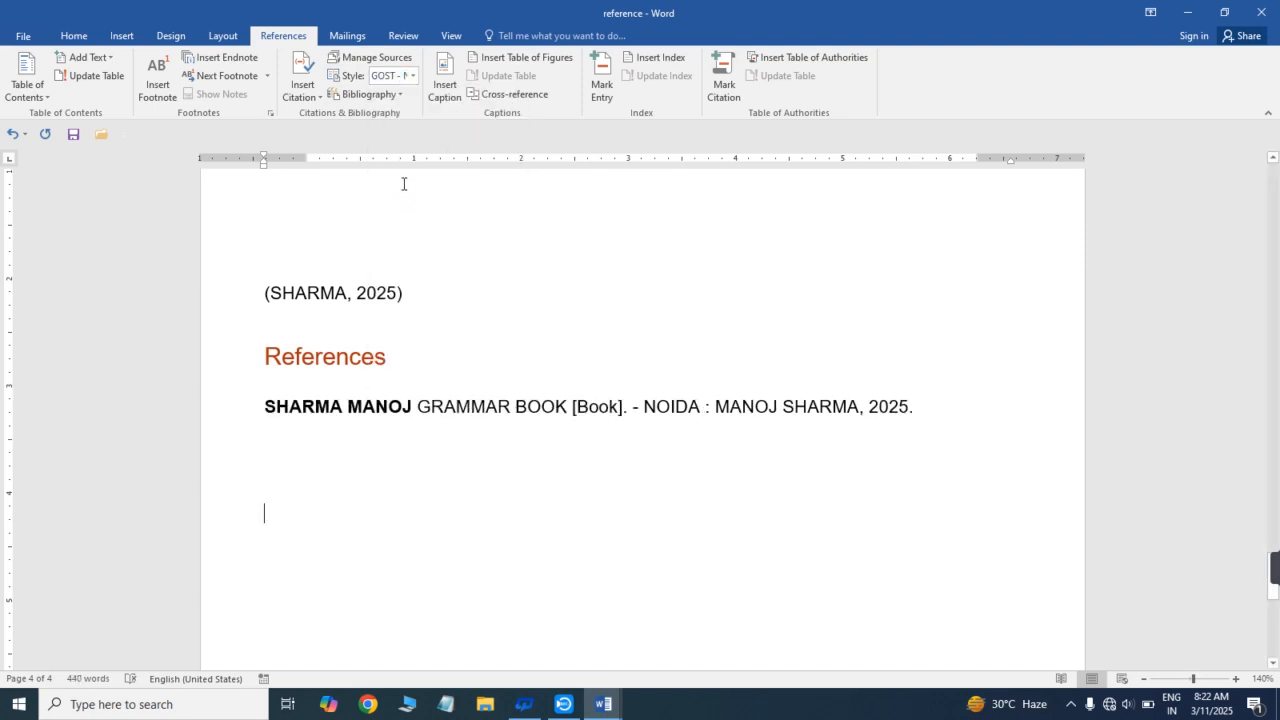
click(413, 76)
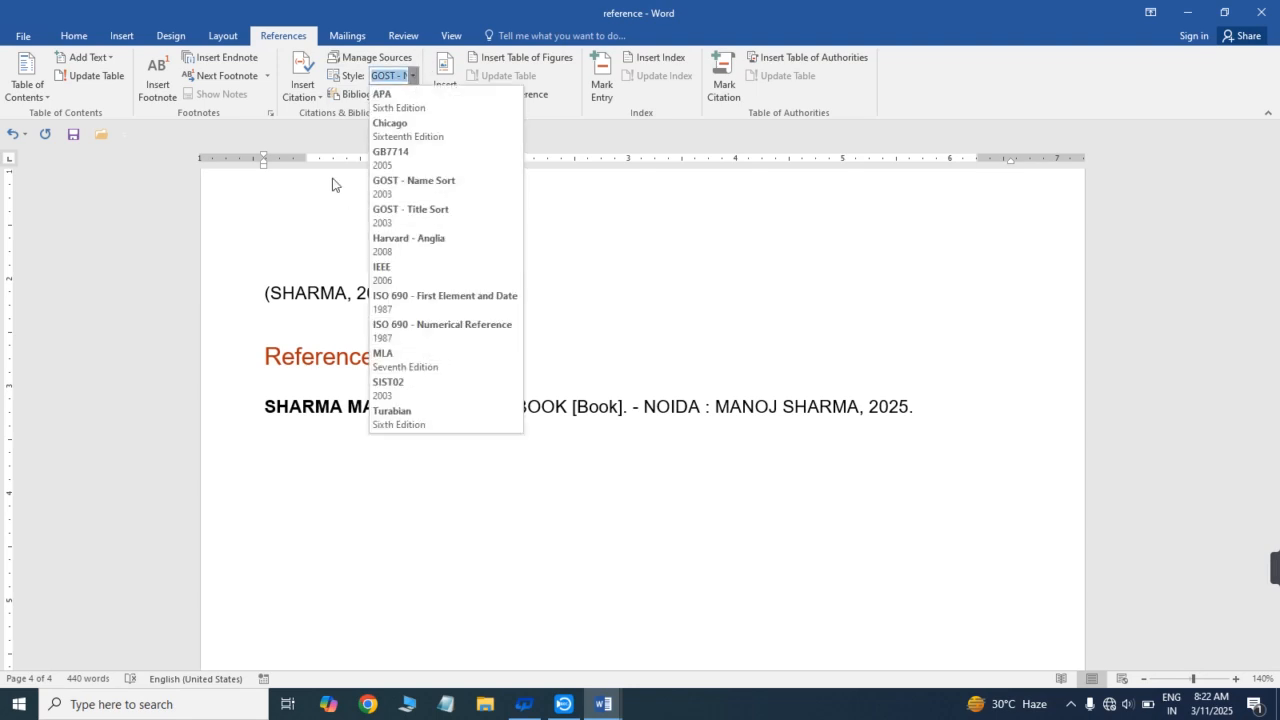
- Remove the surname from the GRAMMAR BOOK source's author in the Source Manager, updating both the master list and the current document
click(362, 59)
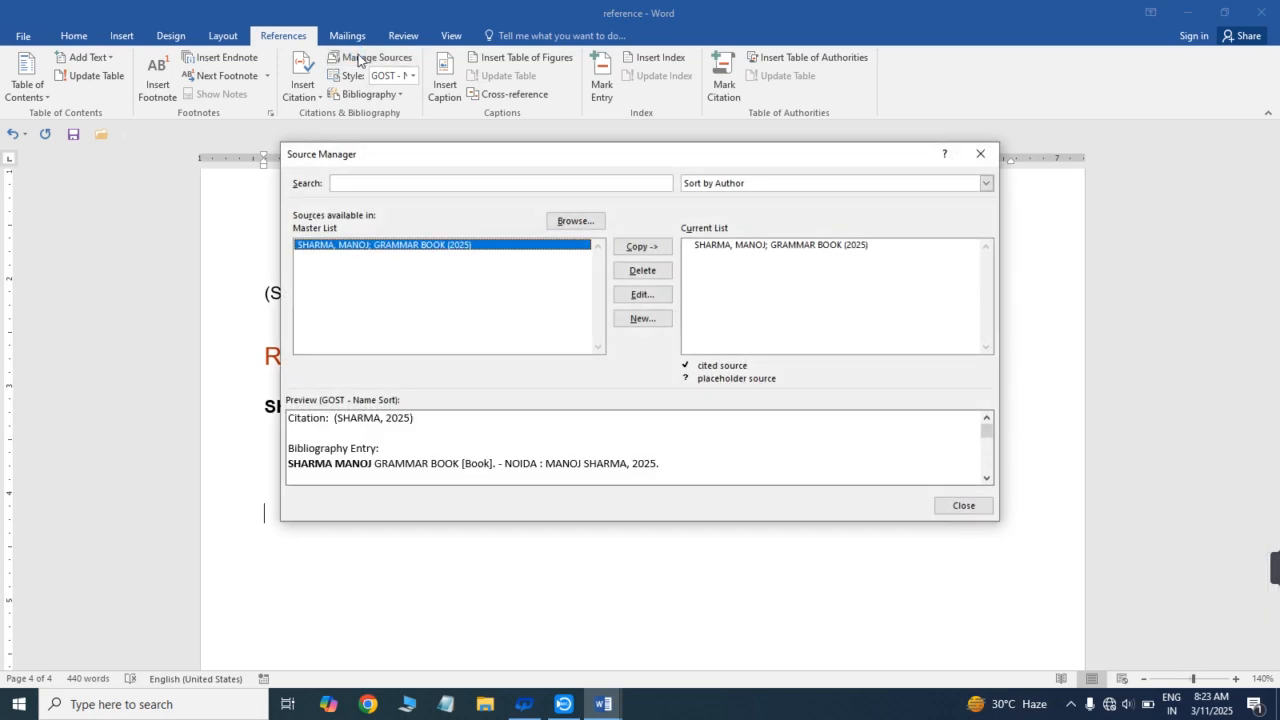
drag(506, 155, 546, 130)
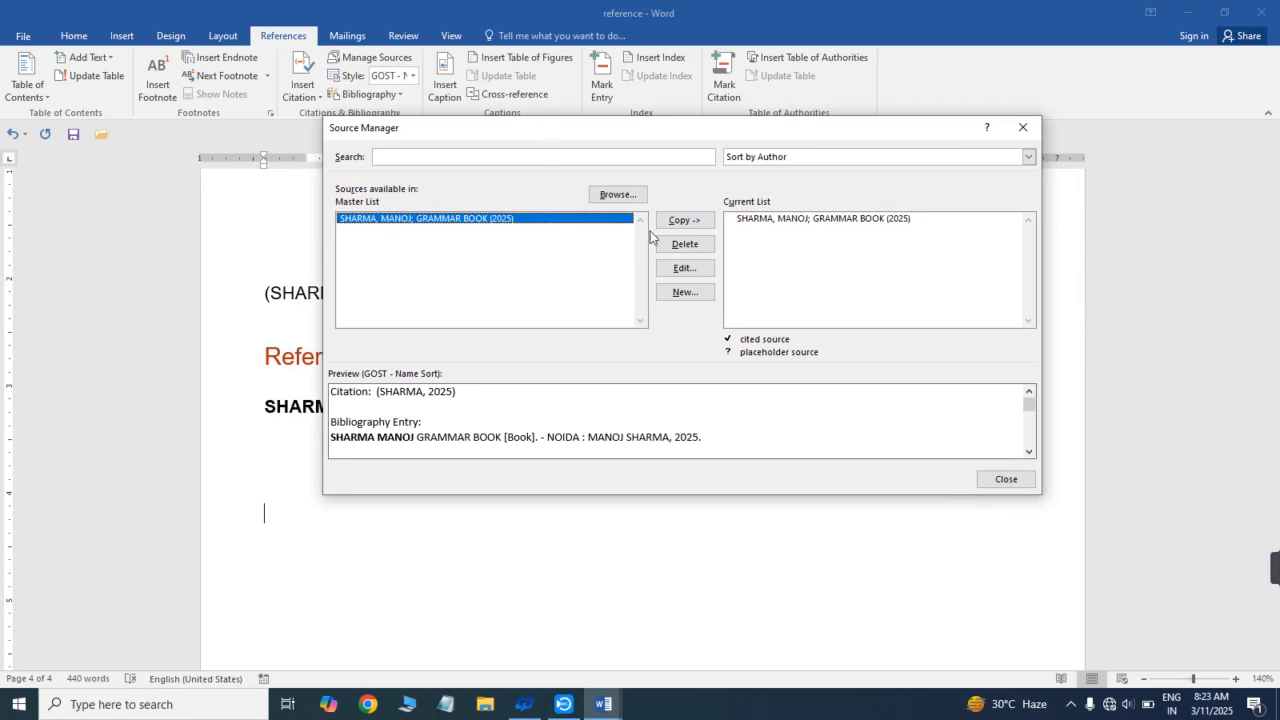
click(684, 270)
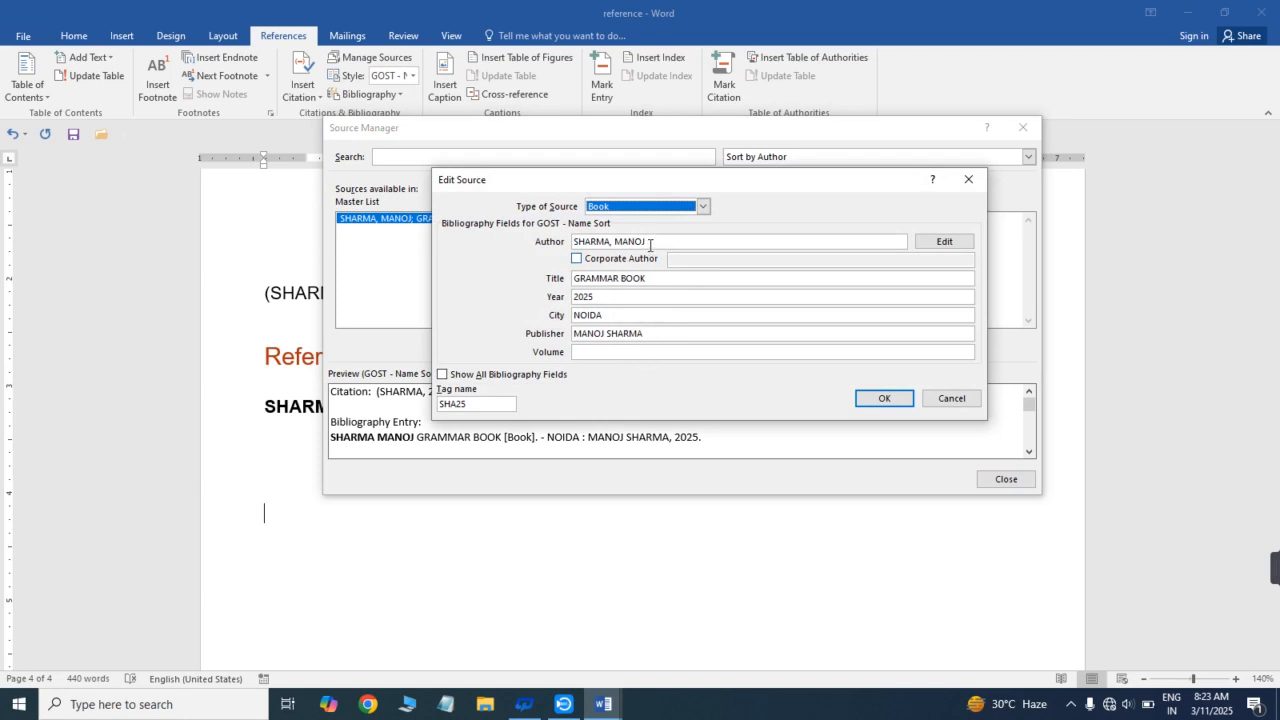
drag(614, 243, 428, 238)
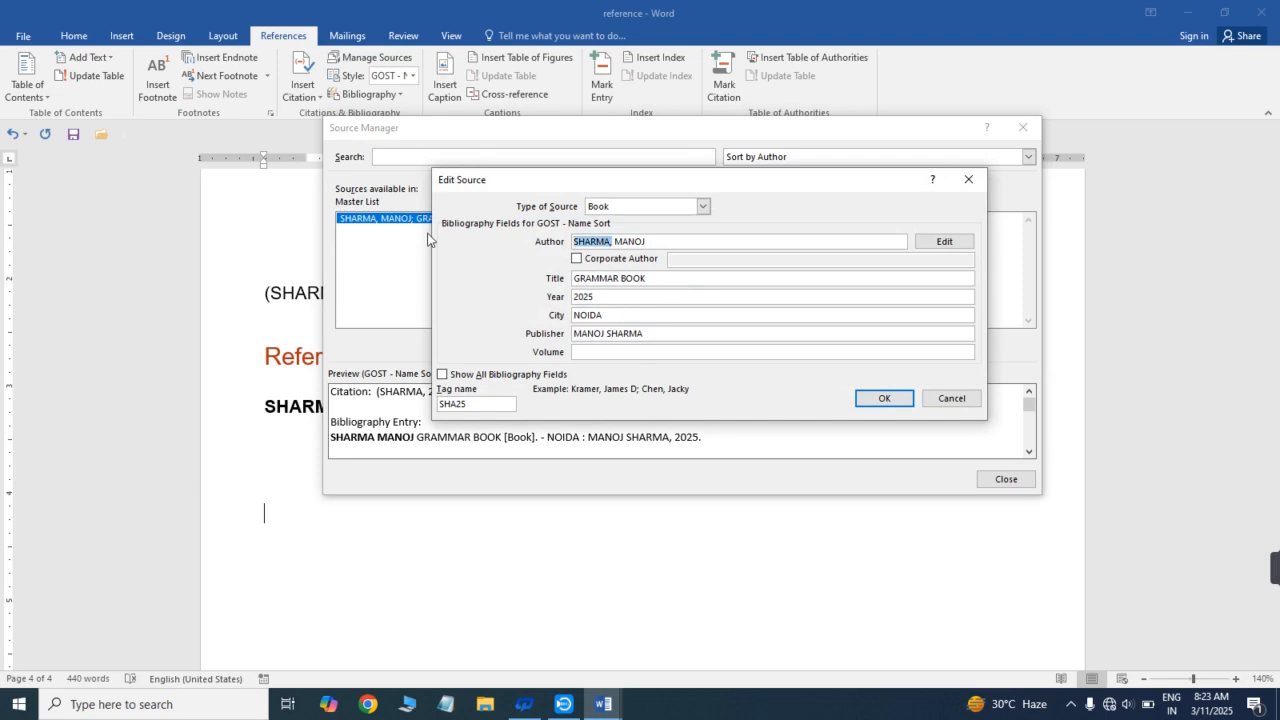
key(BackSpace)
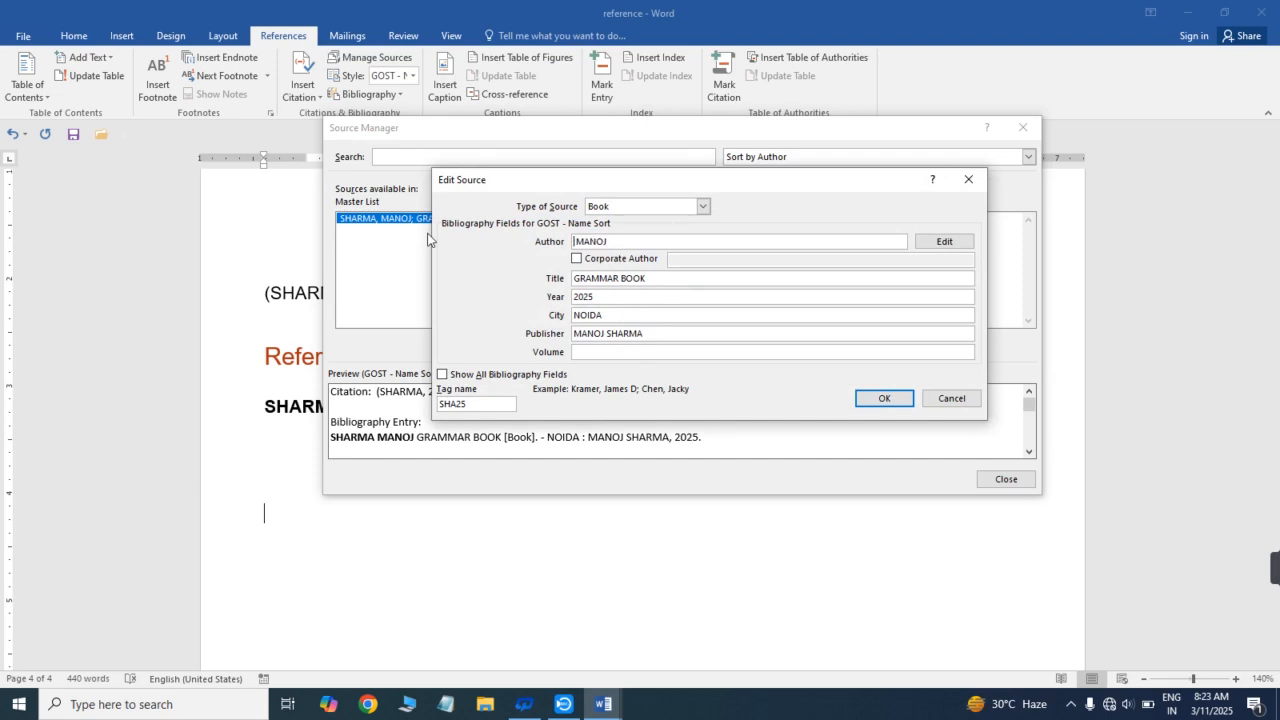
click(905, 402)
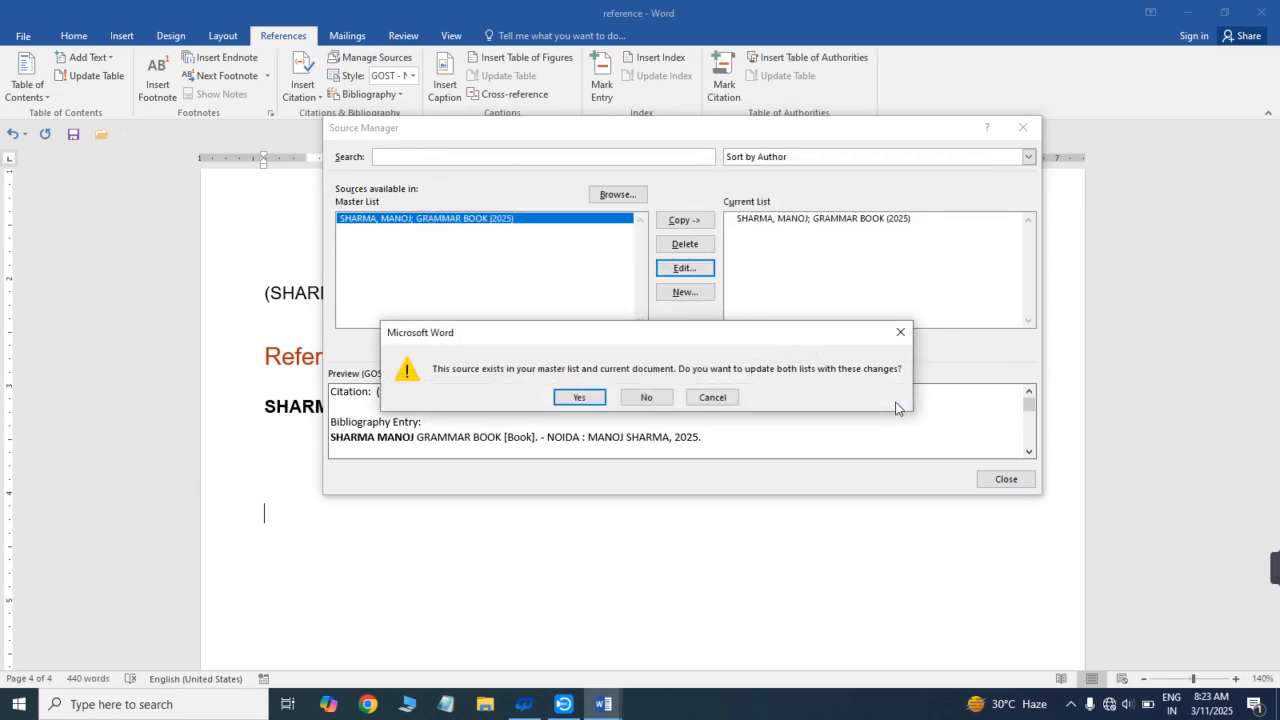
click(578, 397)
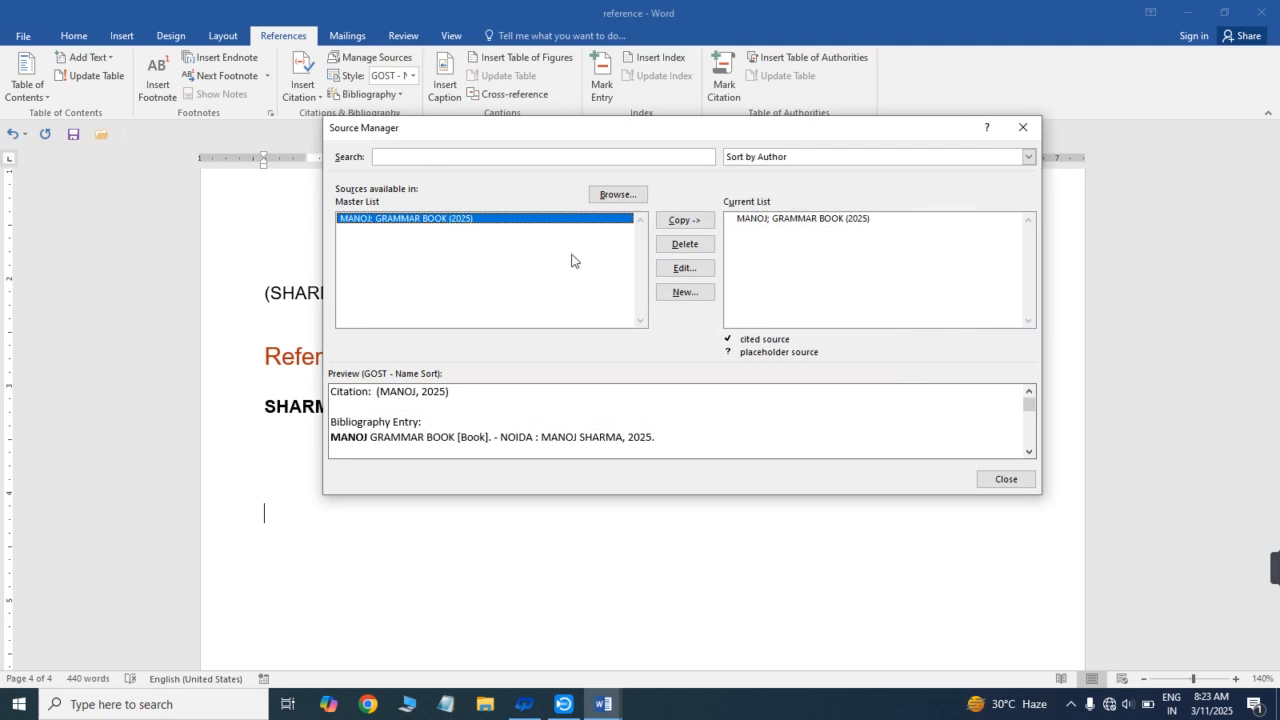
- Look at the blank form for creating a new source, discard it and close the Source Manager
click(688, 292)
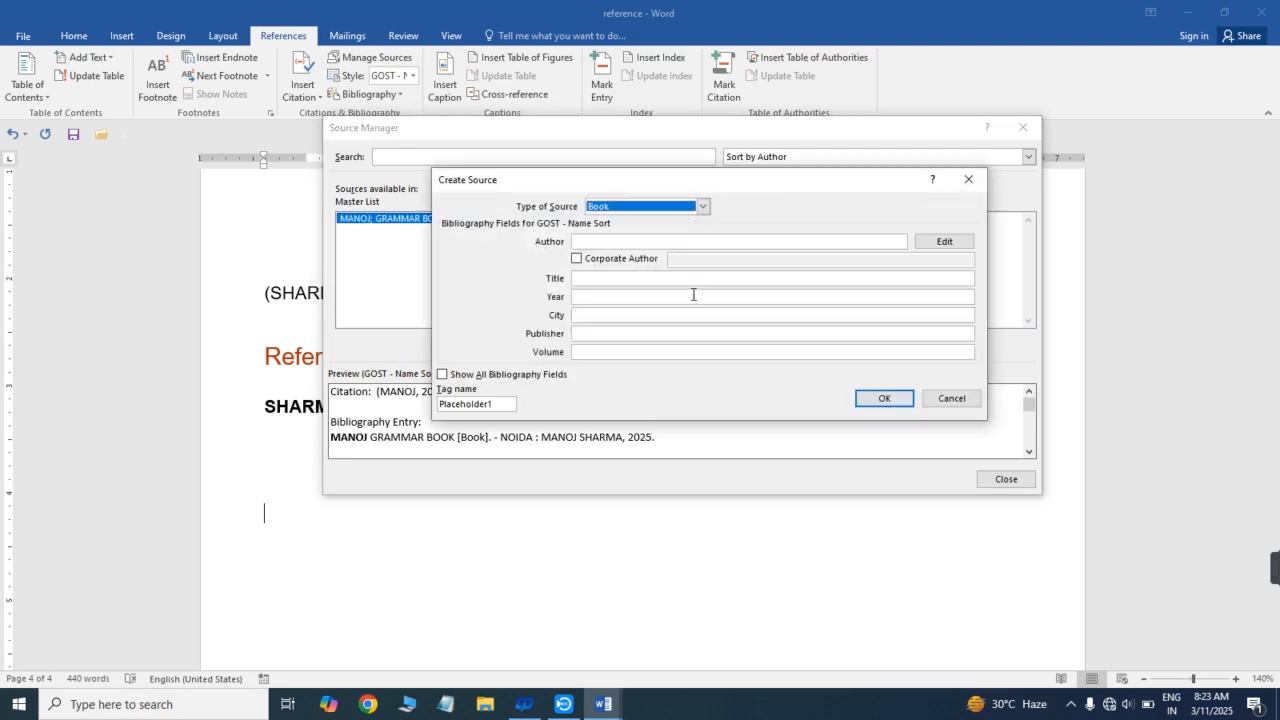
click(969, 188)
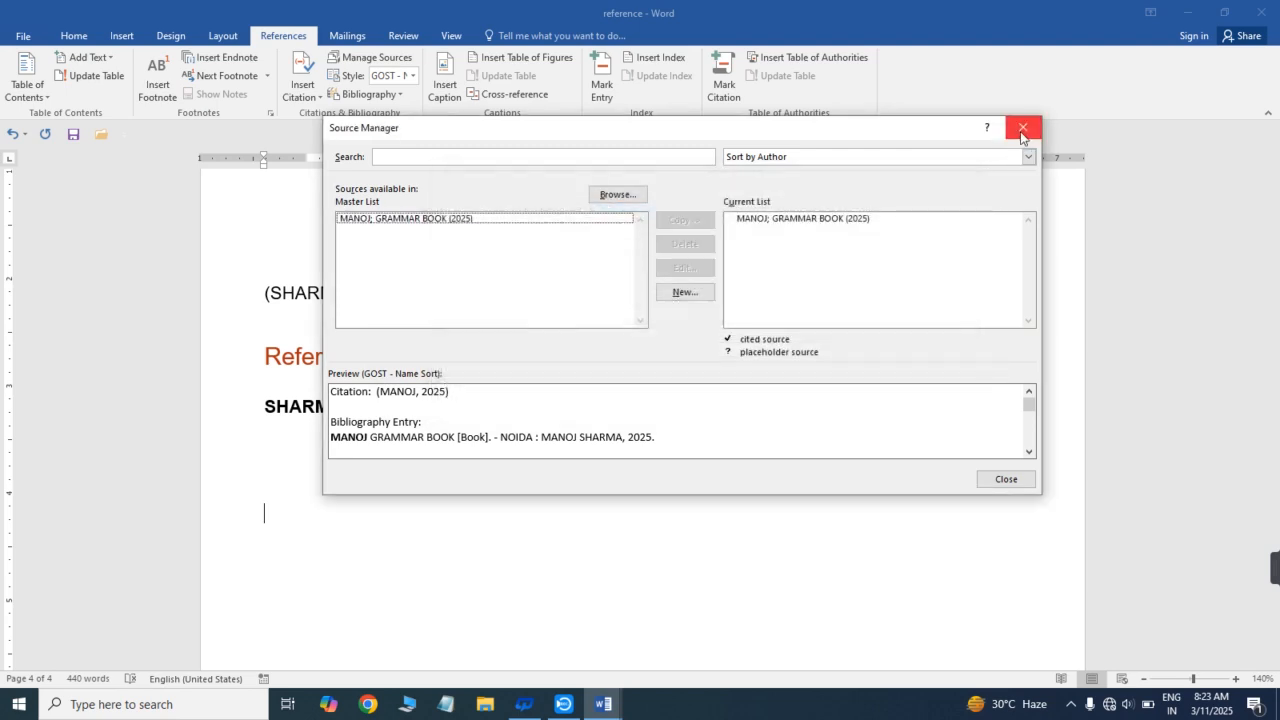
click(1024, 130)
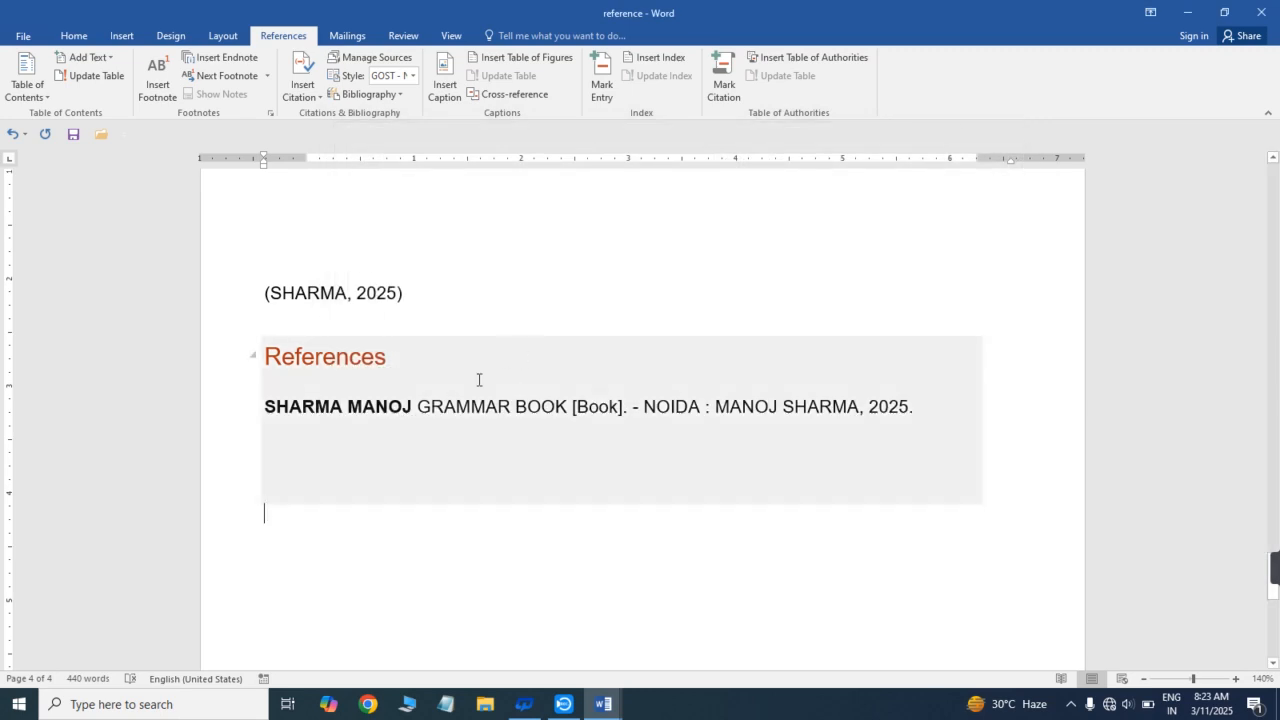